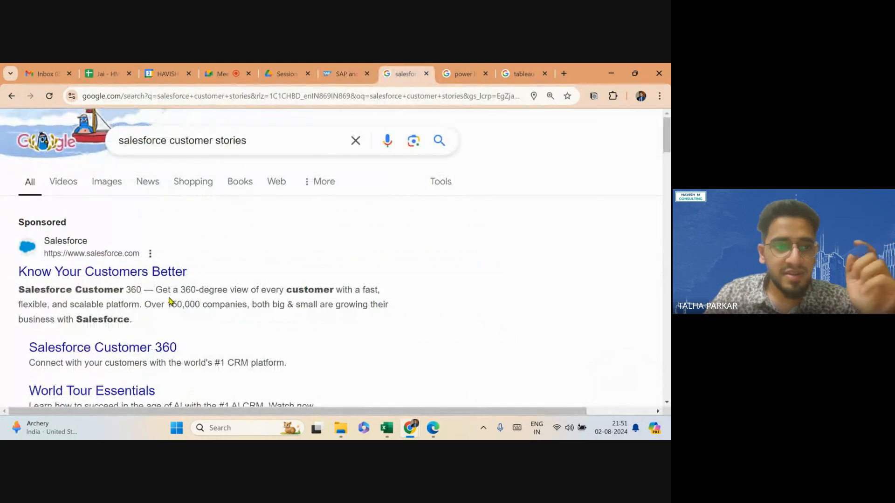
- Open Salesforce's customer success stories from the search results, and check the in-call messages in the ongoing Meet call
{"action": "scroll", "coordinate": [144, 284], "scroll_direction": "down", "scroll_amount": 8}
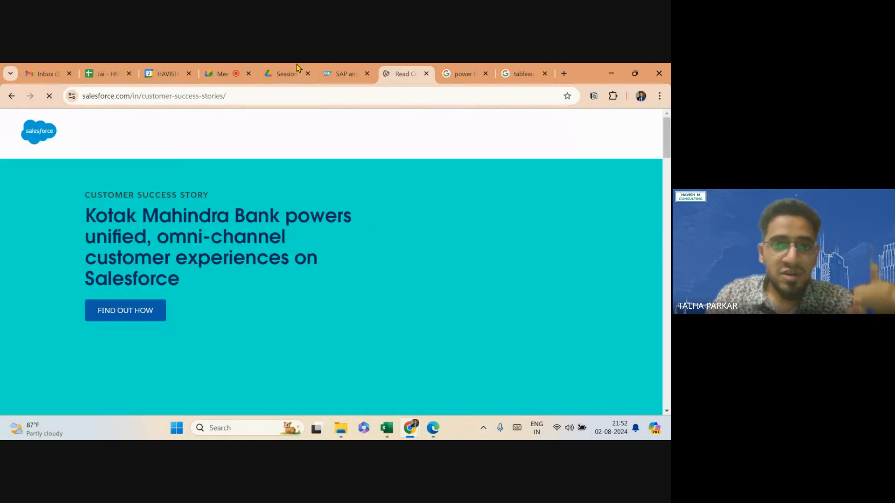
{"action": "left_click", "coordinate": [216, 70]}
{"action": "left_click", "coordinate": [616, 398]}
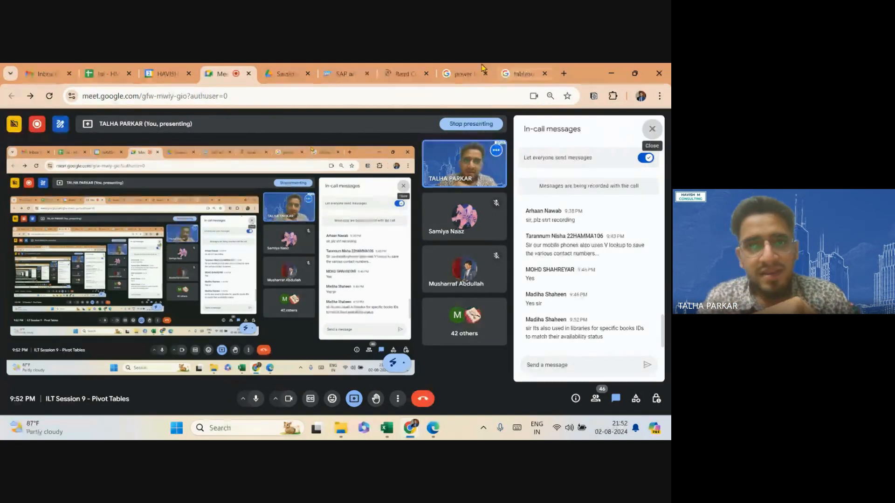
- Return to the Salesforce customer success stories and open the Pidilite story
{"action": "left_click", "coordinate": [394, 68]}
{"action": "scroll", "coordinate": [329, 282], "scroll_direction": "down", "scroll_amount": 10}
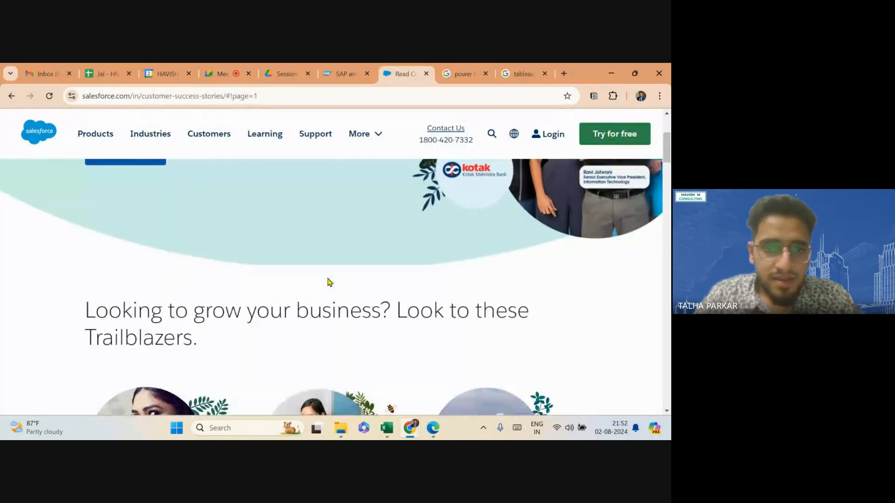
{"action": "left_click", "coordinate": [132, 326]}
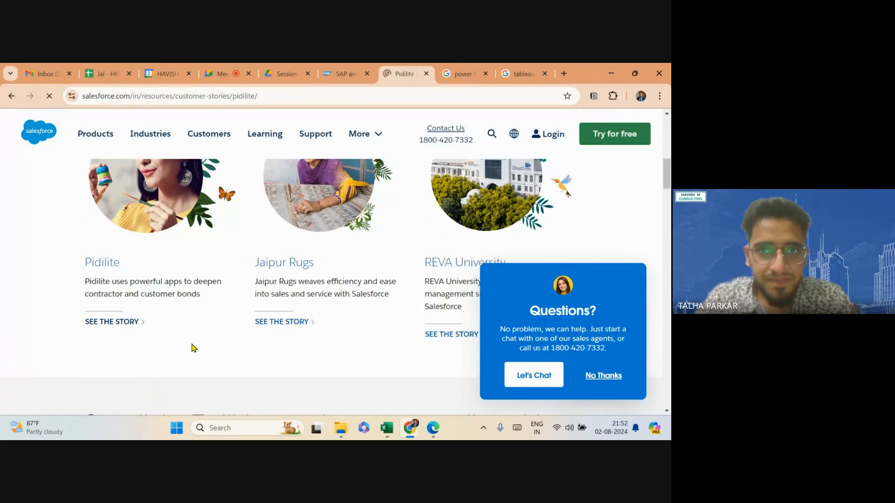
- Read the Pidilite customer story, covering its use of Salesforce, routine process automation and pre- and post-sales efficiency
{"action": "scroll", "coordinate": [293, 313], "scroll_direction": "down", "scroll_amount": 5}
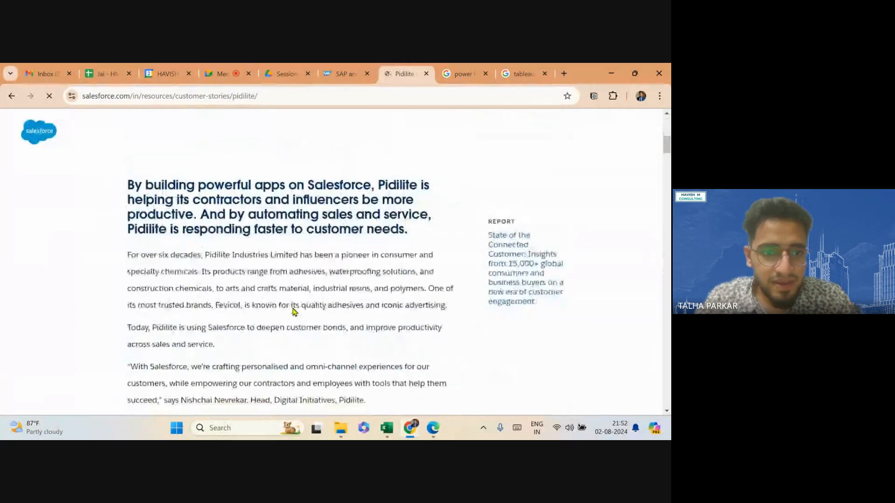
{"action": "scroll", "coordinate": [215, 209], "scroll_direction": "up", "scroll_amount": 1}
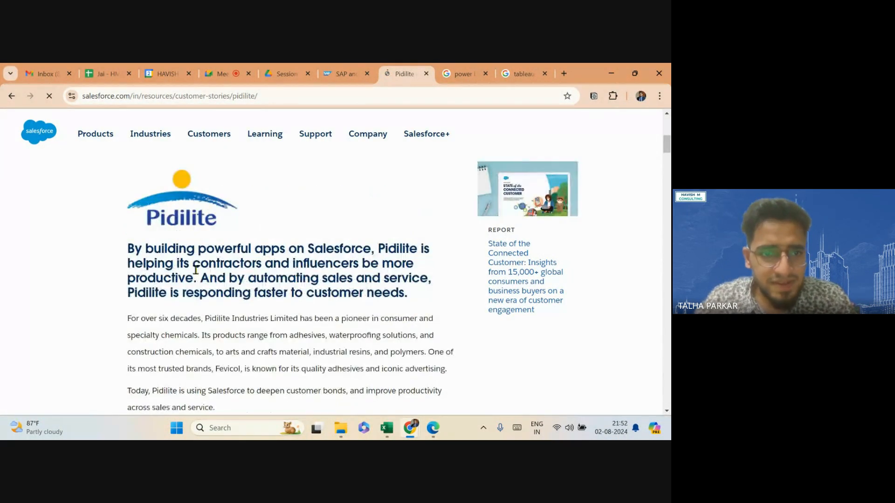
{"action": "scroll", "coordinate": [195, 269], "scroll_direction": "down", "scroll_amount": 3}
{"action": "scroll", "coordinate": [181, 260], "scroll_direction": "down", "scroll_amount": 10}
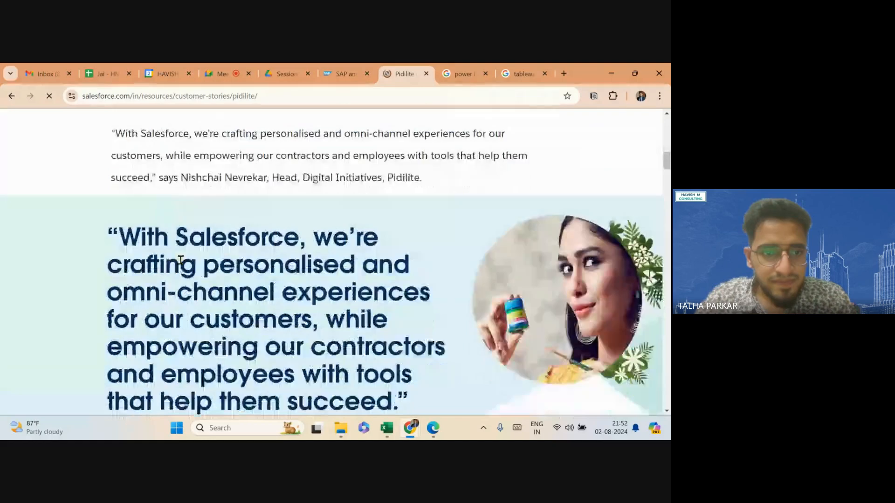
{"action": "scroll", "coordinate": [180, 260], "scroll_direction": "down", "scroll_amount": 1}
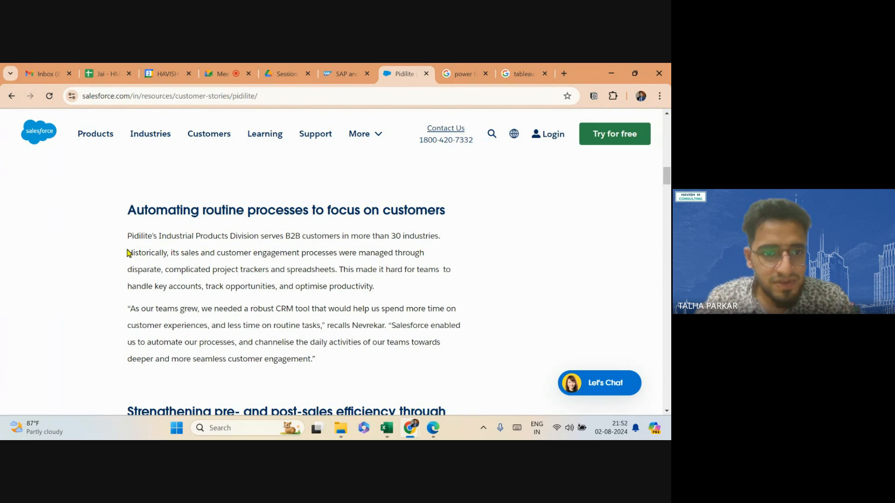
{"action": "scroll", "coordinate": [135, 316], "scroll_direction": "up", "scroll_amount": 1}
{"action": "scroll", "coordinate": [191, 321], "scroll_direction": "down", "scroll_amount": 1}
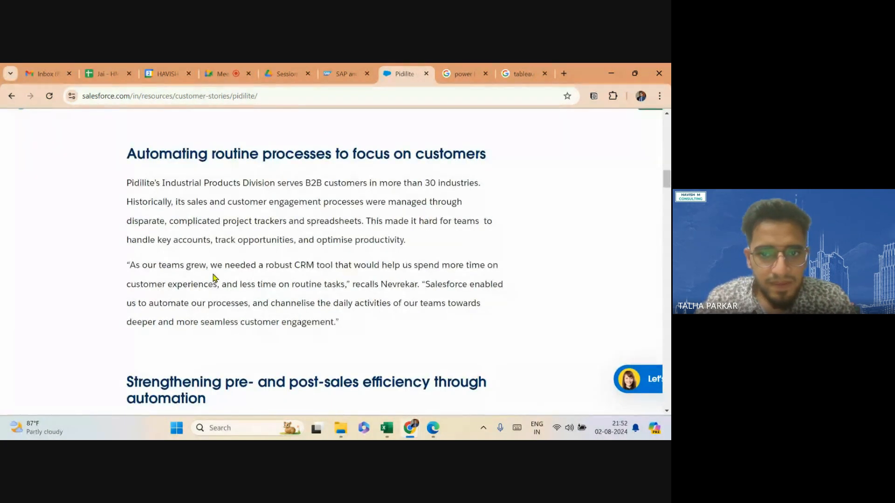
{"action": "scroll", "coordinate": [158, 294], "scroll_direction": "down", "scroll_amount": 5}
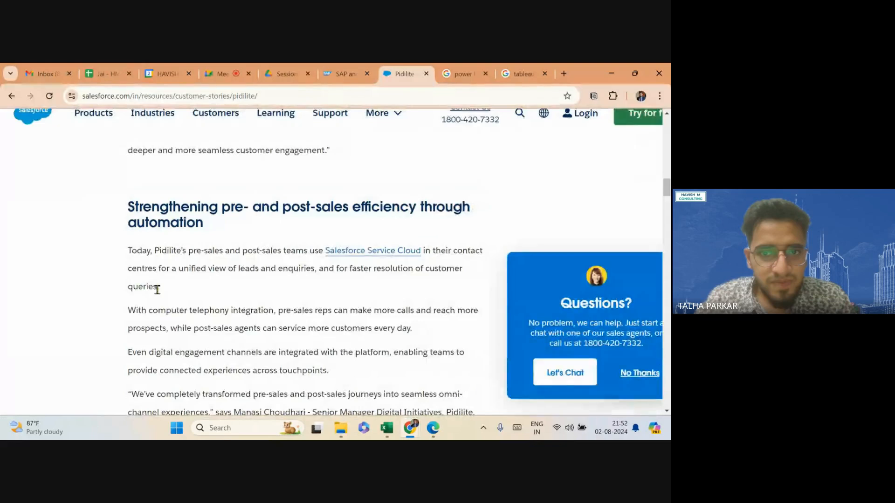
{"action": "scroll", "coordinate": [157, 289], "scroll_direction": "down", "scroll_amount": 5}
- Open a Microsoft customer stories result from the Power BI search and the Retail Analytics result from the Tableau search
{"action": "left_click", "coordinate": [463, 74]}
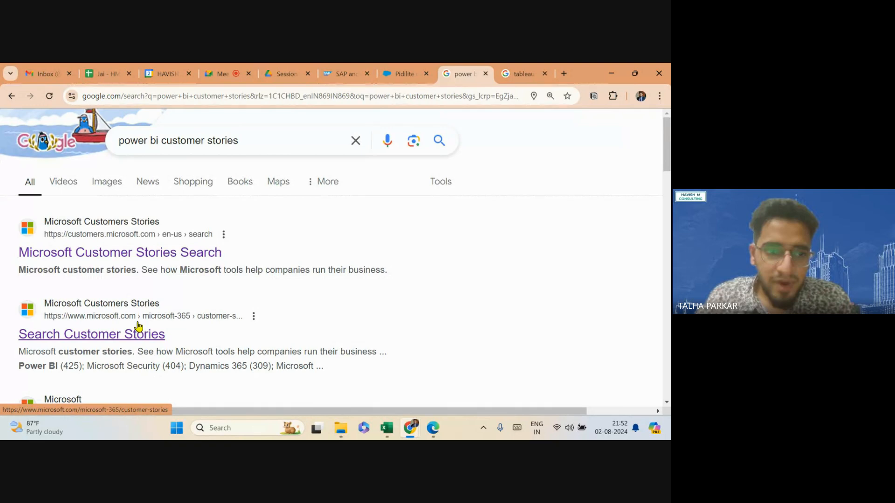
{"action": "left_click", "coordinate": [523, 74]}
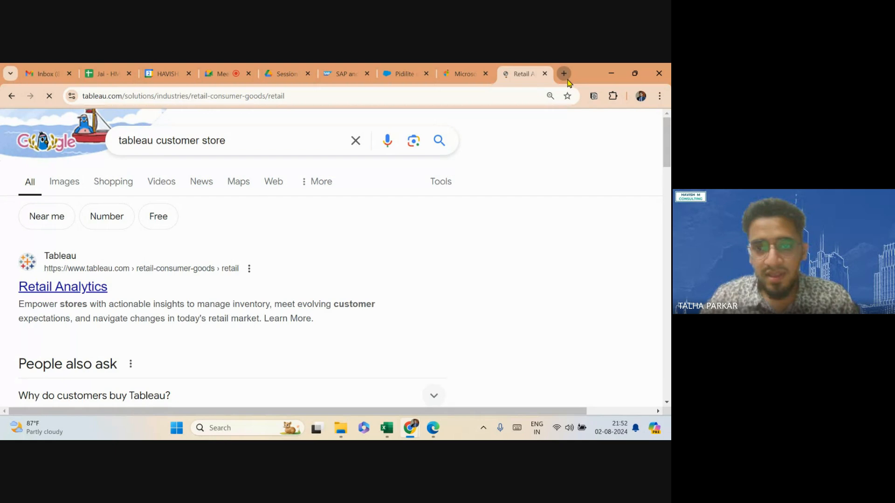
- Search Google for "bcg customer stories" in a new browser tab
{"action": "left_click", "coordinate": [564, 76]}
{"action": "type", "text": "bcg c"}
{"action": "type", "text": "ustoemr"}
{"action": "key", "text": "BackSpace"}
{"action": "key", "text": "BackSpace"}
{"action": "type", "text": "mer "}
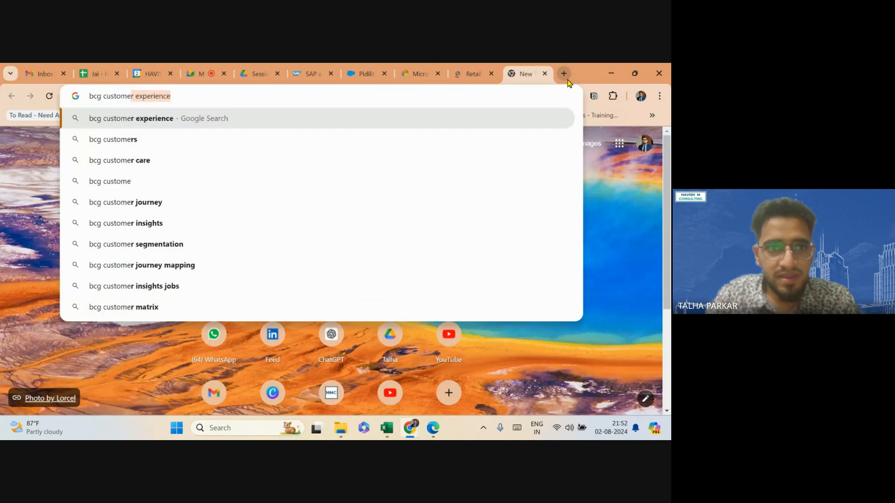
{"action": "type", "text": "storeis"}
{"action": "key", "text": "BackSpace"}
{"action": "key", "text": "BackSpace"}
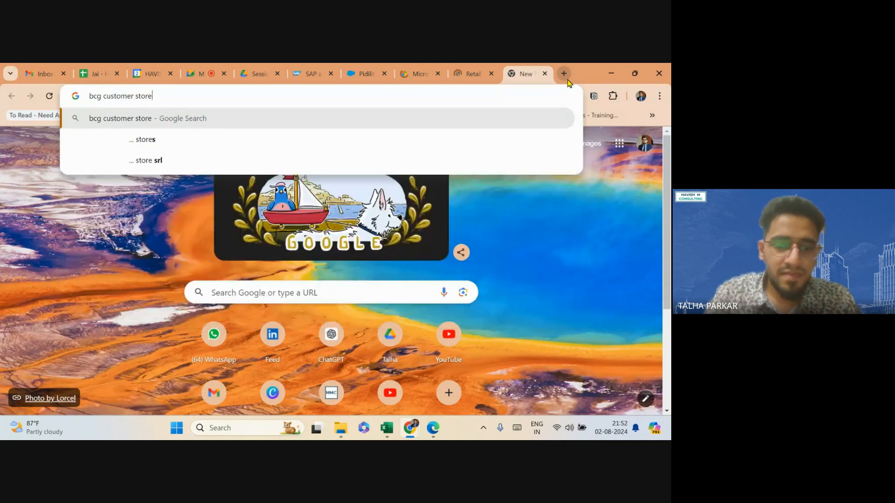
{"action": "key", "text": "BackSpace"}
{"action": "type", "text": "ies"}
{"action": "key", "text": "Return"}
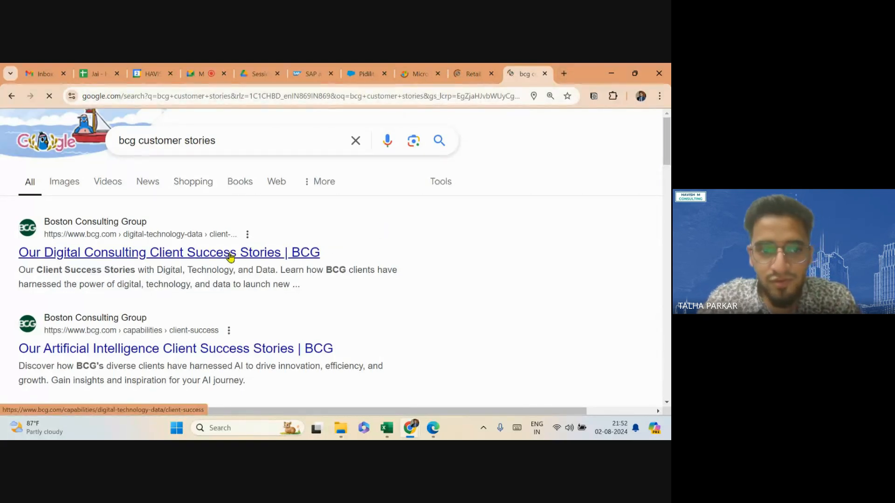
- Open BCG's digital consulting client success stories, look through the articles and dismiss the newsletter subscription banner
{"action": "scroll", "coordinate": [289, 278], "scroll_direction": "down", "scroll_amount": 3}
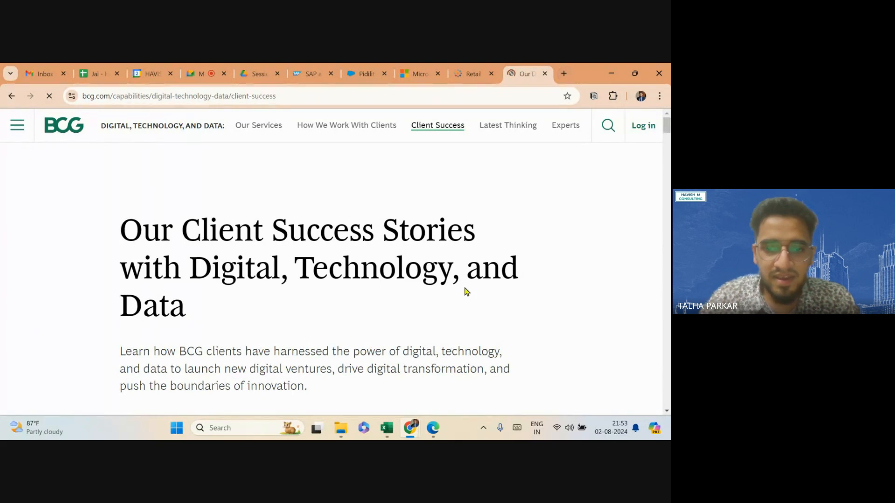
{"action": "scroll", "coordinate": [466, 292], "scroll_direction": "down", "scroll_amount": 10}
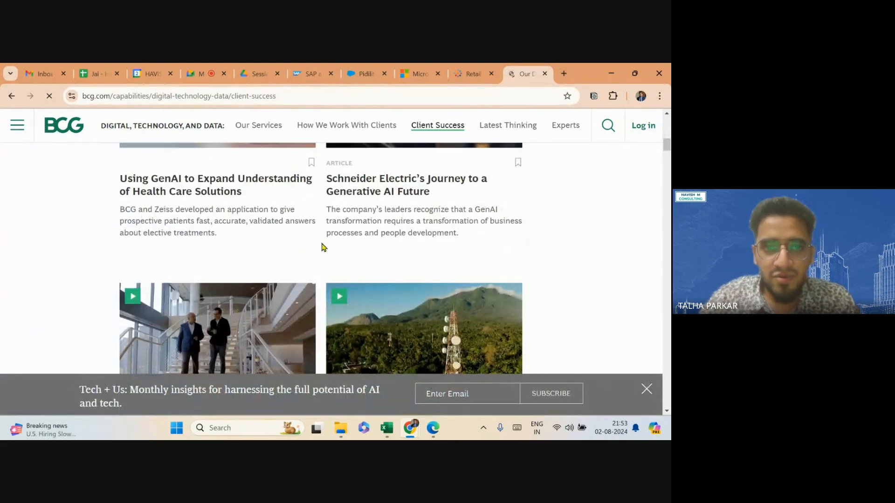
{"action": "scroll", "coordinate": [250, 225], "scroll_direction": "up", "scroll_amount": 10}
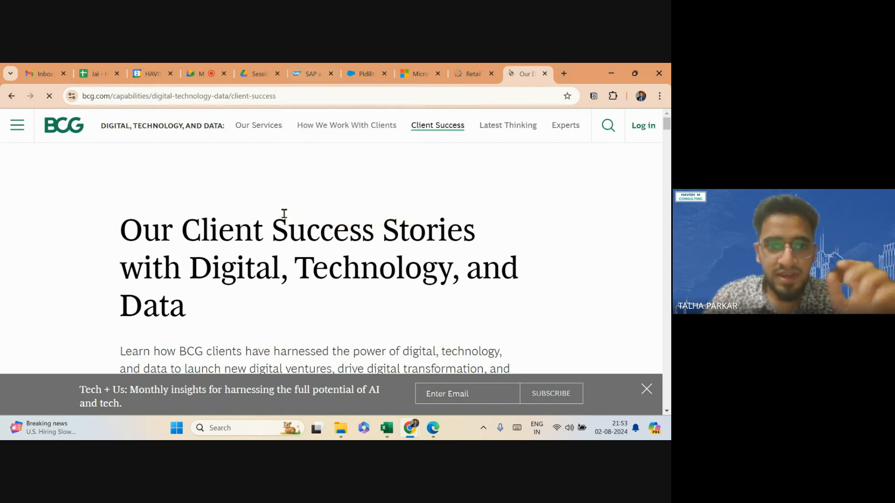
{"action": "left_click", "coordinate": [647, 391]}
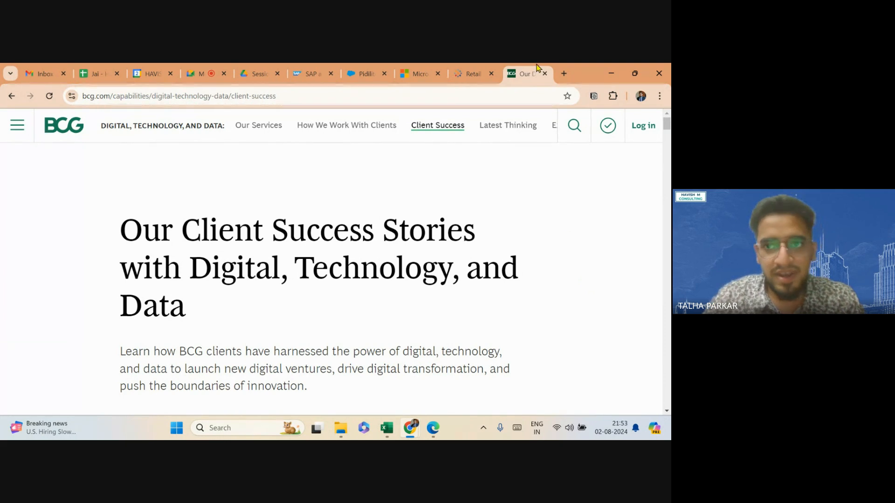
- Search Google for McKinsey podcasts in the tab showing the BCG client success stories
{"action": "left_click", "coordinate": [504, 102]}
{"action": "type", "text": "mck"}
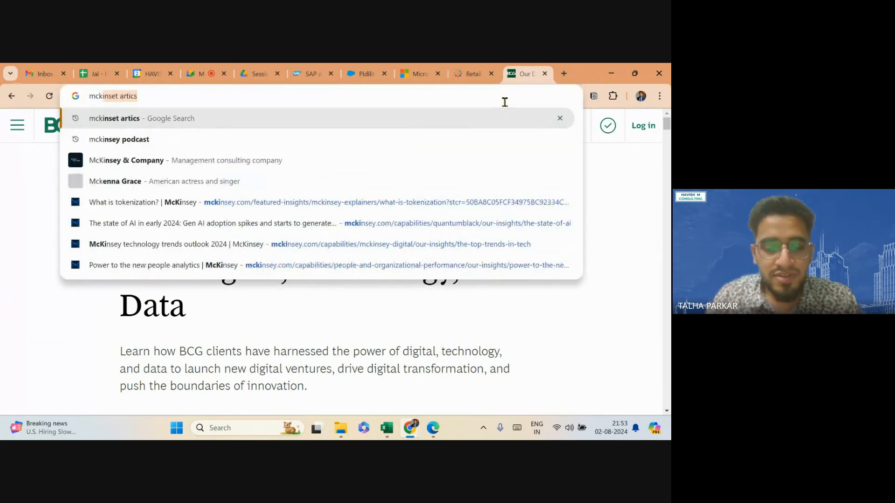
{"action": "type", "text": "isney podcasts"}
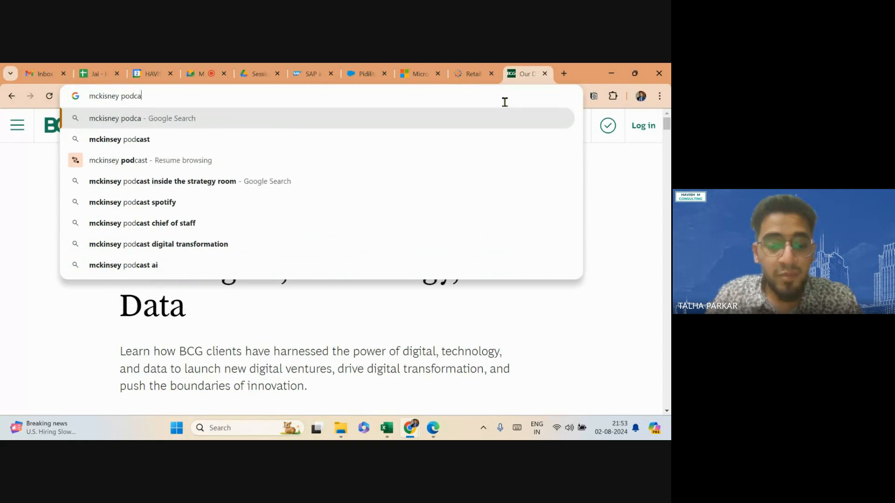
{"action": "key", "text": "Return"}
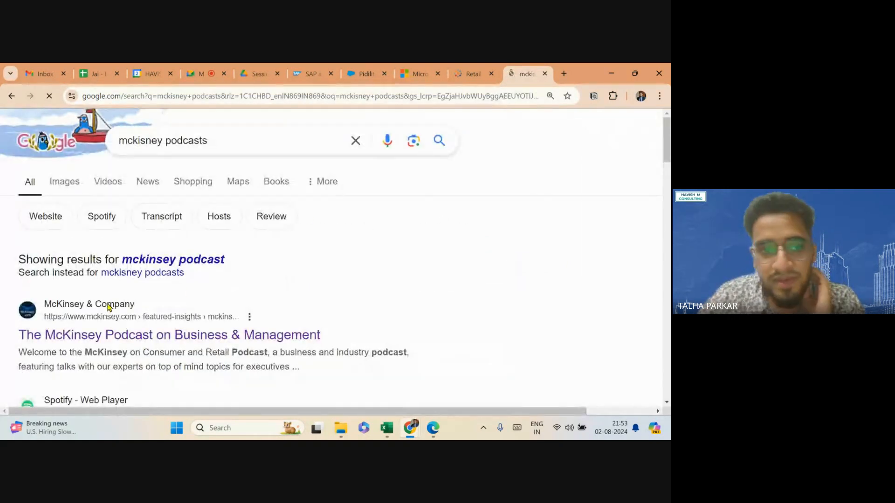
- Open The McKinsey Podcast on Business & Management page and look through its recent episodes
{"action": "scroll", "coordinate": [107, 308], "scroll_direction": "down", "scroll_amount": 1}
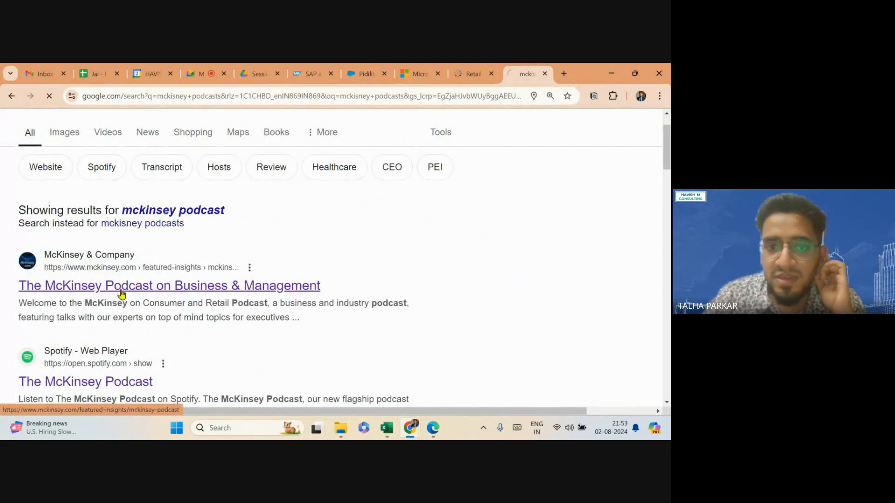
{"action": "scroll", "coordinate": [357, 299], "scroll_direction": "down", "scroll_amount": 5}
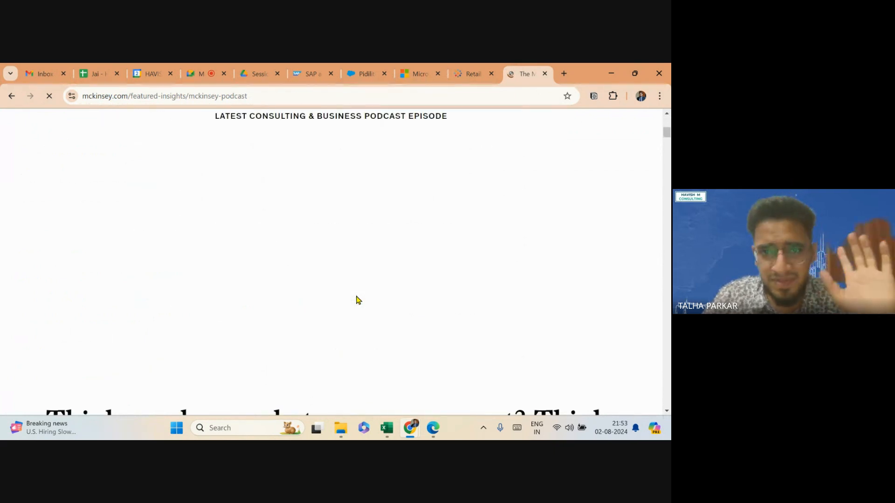
{"action": "scroll", "coordinate": [358, 299], "scroll_direction": "down", "scroll_amount": 8}
{"action": "scroll", "coordinate": [357, 299], "scroll_direction": "down", "scroll_amount": 8}
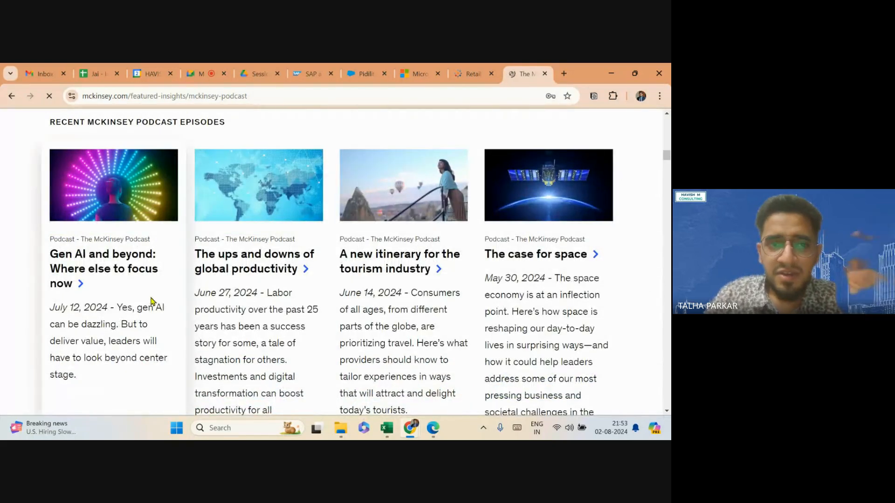
{"action": "scroll", "coordinate": [259, 246], "scroll_direction": "up", "scroll_amount": 15}
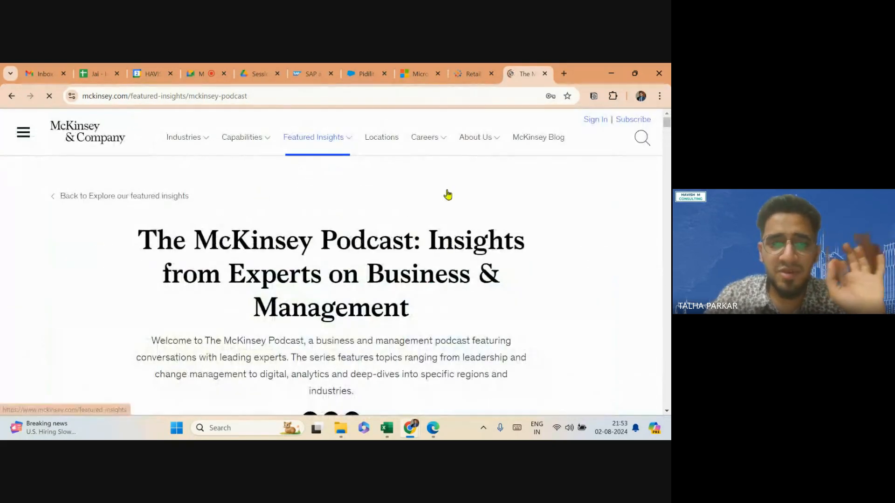
- Search Google for "bcg podcast" and look through the podcast results
{"action": "left_click", "coordinate": [503, 97]}
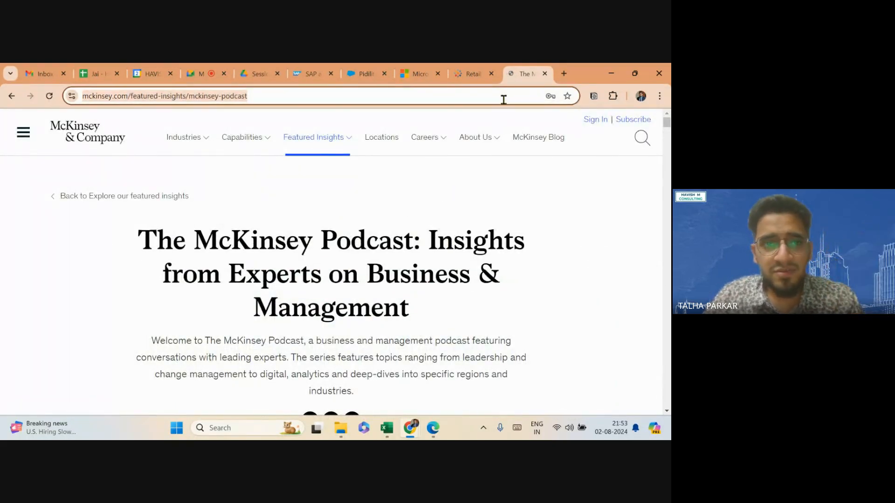
{"action": "type", "text": "bcg podca"}
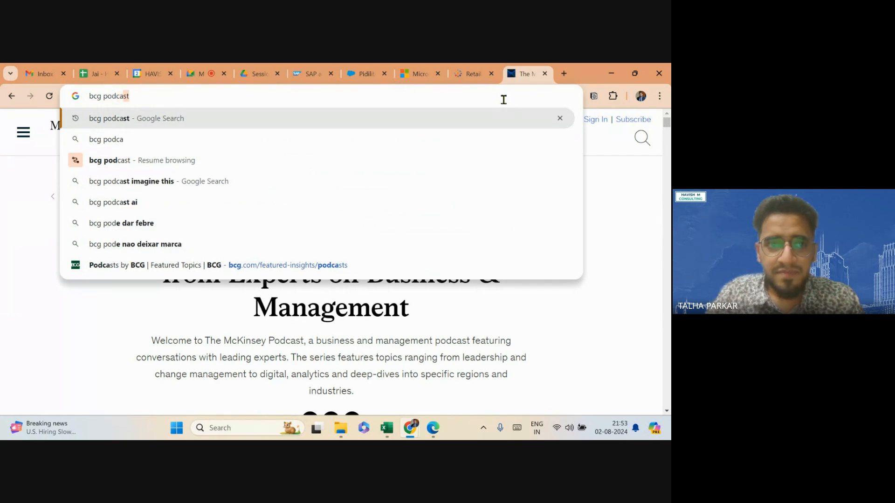
{"action": "type", "text": "s"}
{"action": "key", "text": "Return"}
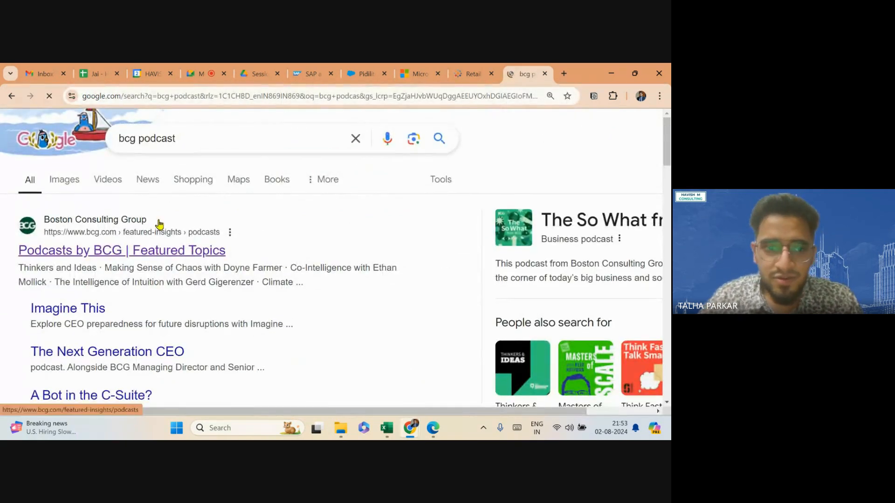
{"action": "scroll", "coordinate": [140, 270], "scroll_direction": "down", "scroll_amount": 5}
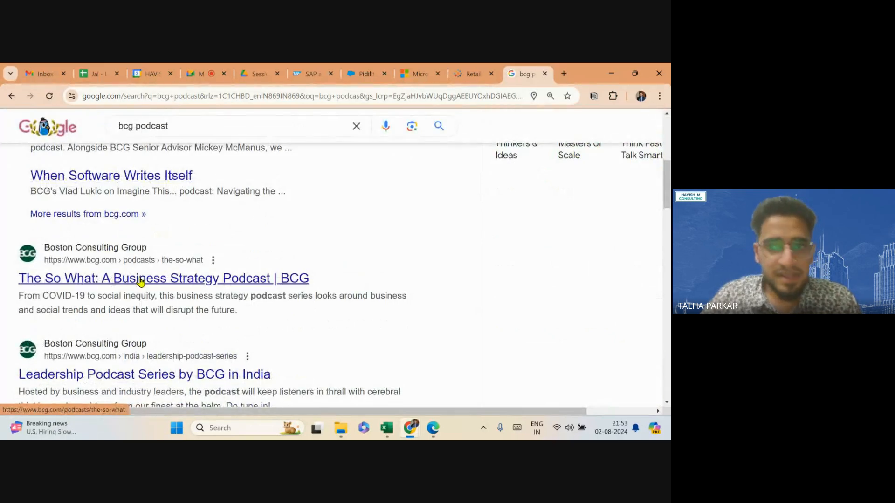
{"action": "scroll", "coordinate": [140, 280], "scroll_direction": "up", "scroll_amount": 5}
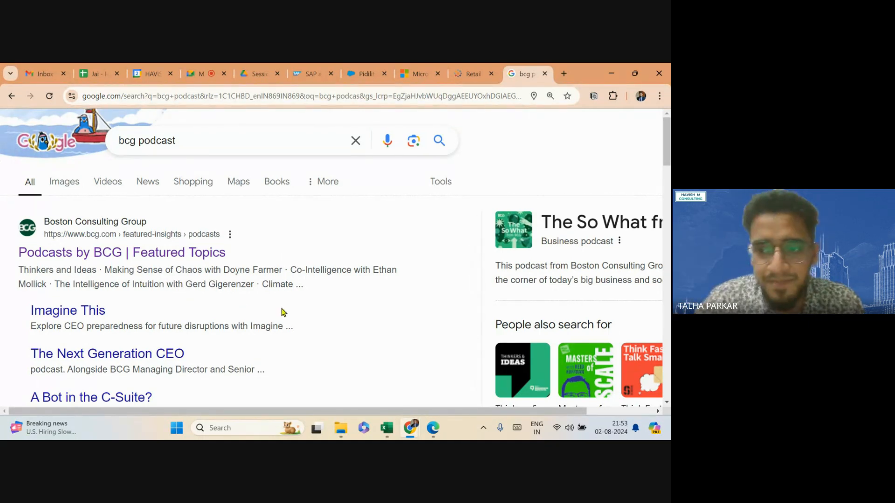
{"action": "scroll", "coordinate": [365, 329], "scroll_direction": "down", "scroll_amount": 2}
{"action": "scroll", "coordinate": [366, 329], "scroll_direction": "up", "scroll_amount": 2}
- Search Google for the book "The McKinsey way" using its suggested entry, and look through the results
{"action": "left_click", "coordinate": [305, 98]}
{"action": "type", "text": "the "}
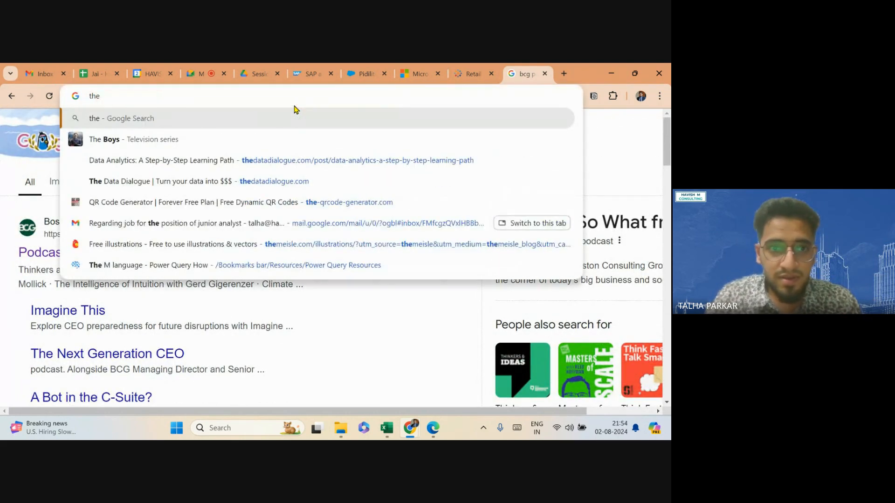
{"action": "type", "text": "mckin"}
{"action": "key", "text": "Down"}
{"action": "key", "text": "Down"}
{"action": "key", "text": "Down"}
{"action": "key", "text": "Up"}
{"action": "key", "text": "Up"}
{"action": "key", "text": "Up"}
{"action": "key", "text": "Down"}
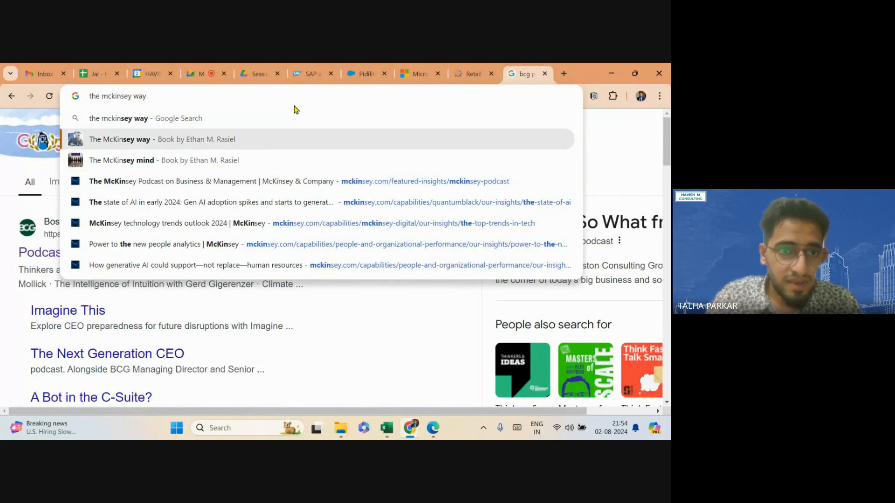
{"action": "key", "text": "Return"}
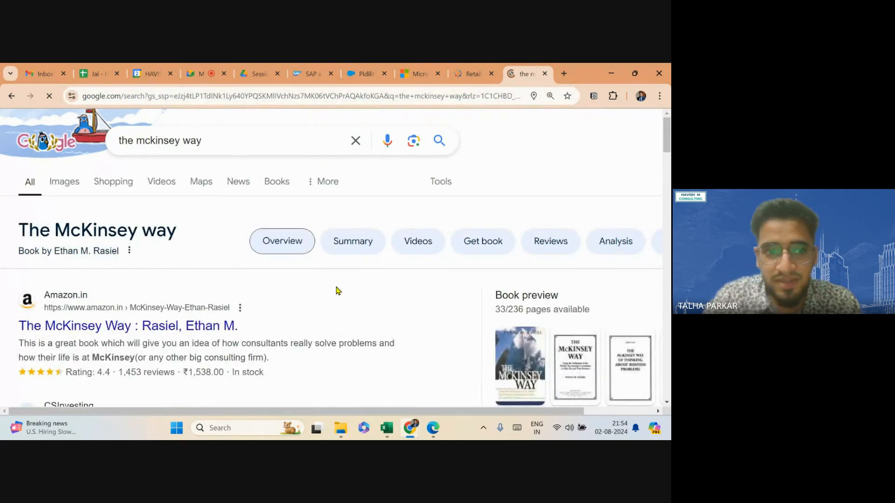
{"action": "scroll", "coordinate": [338, 291], "scroll_direction": "down", "scroll_amount": 3}
{"action": "scroll", "coordinate": [335, 292], "scroll_direction": "up", "scroll_amount": 2}
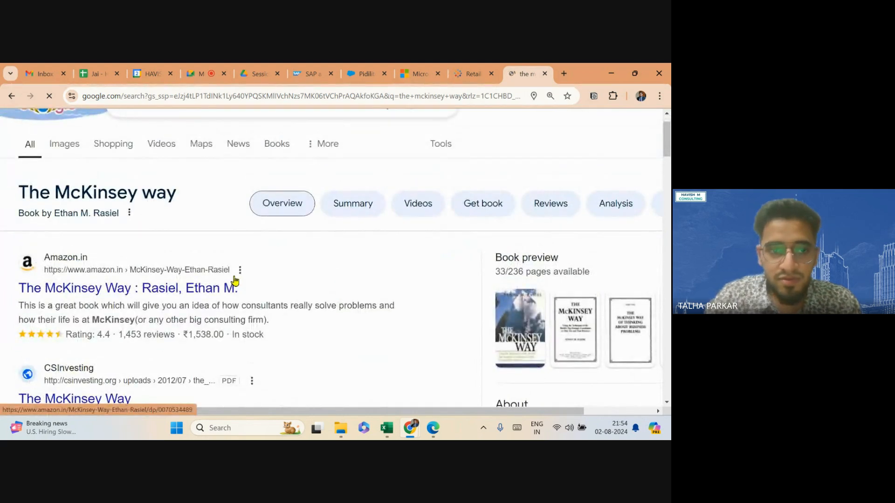
- Close the SAP, Pidilite, Microsoft, Tableau retail and McKinsey search tabs, returning to the Session Files Drive folder
{"action": "scroll", "coordinate": [281, 290], "scroll_direction": "up", "scroll_amount": 1}
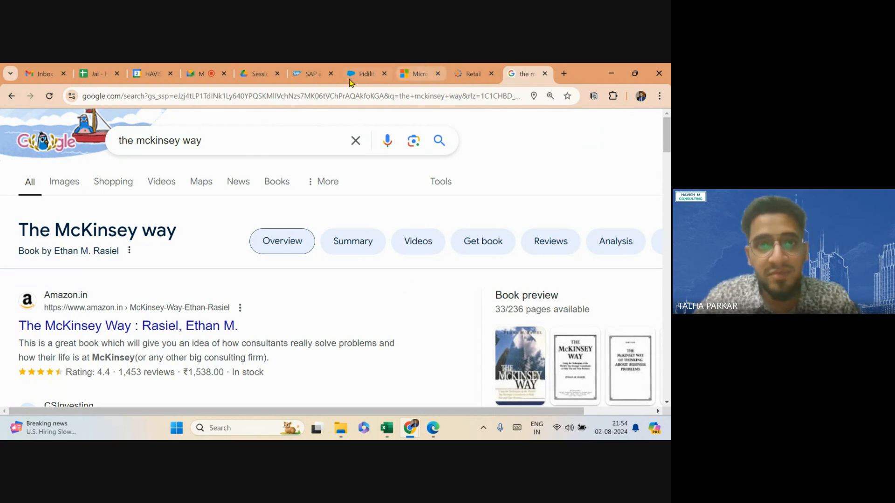
{"action": "left_click", "coordinate": [331, 74]}
{"action": "left_click", "coordinate": [331, 74]}
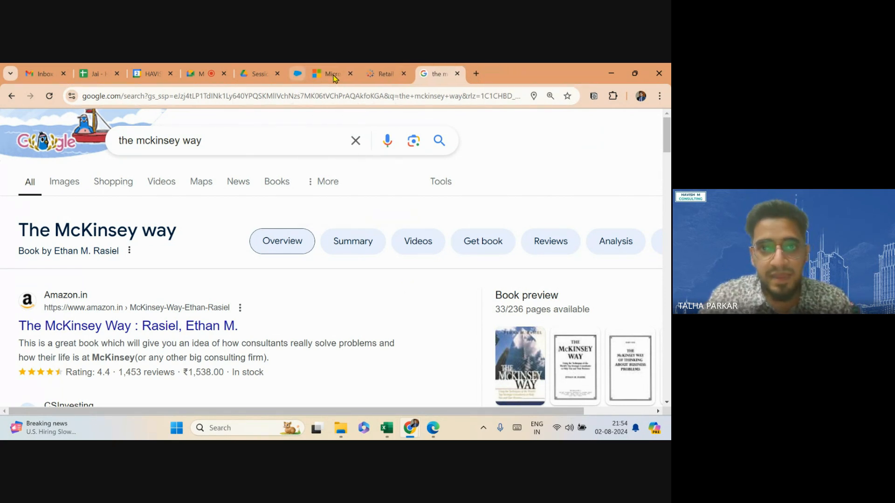
{"action": "left_click", "coordinate": [332, 74]}
{"action": "left_click", "coordinate": [331, 74]}
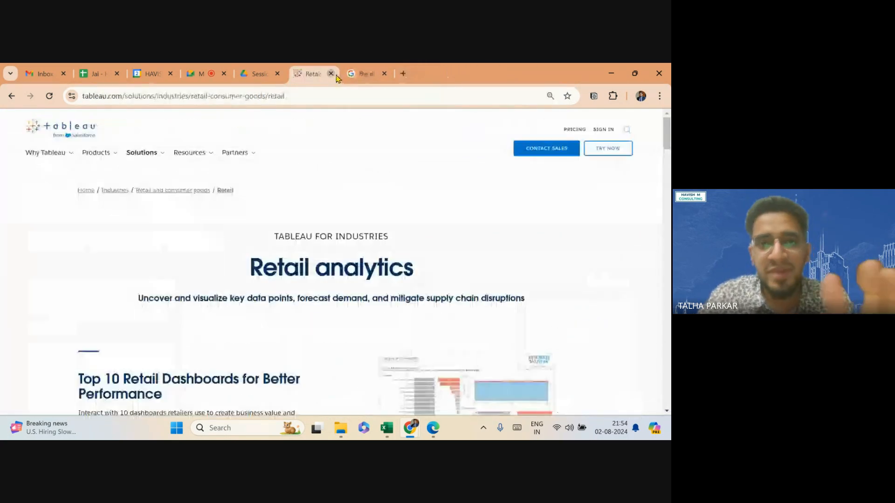
{"action": "left_click", "coordinate": [331, 74]}
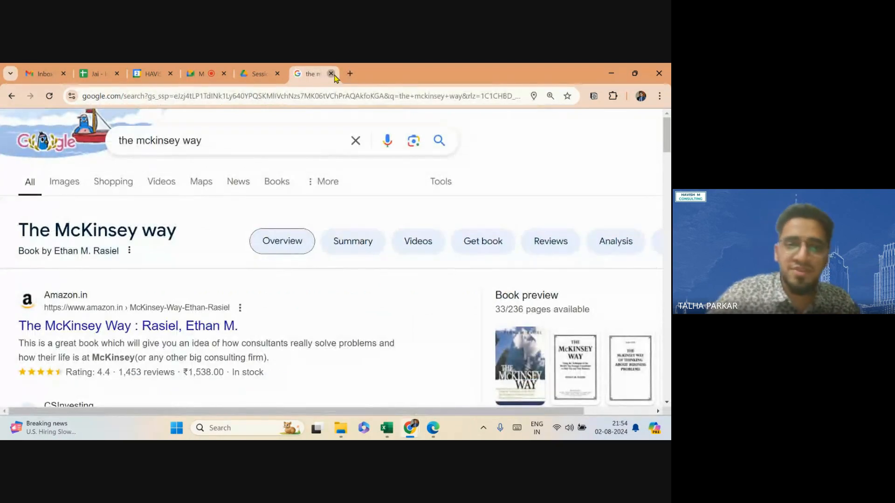
{"action": "left_click", "coordinate": [331, 73]}
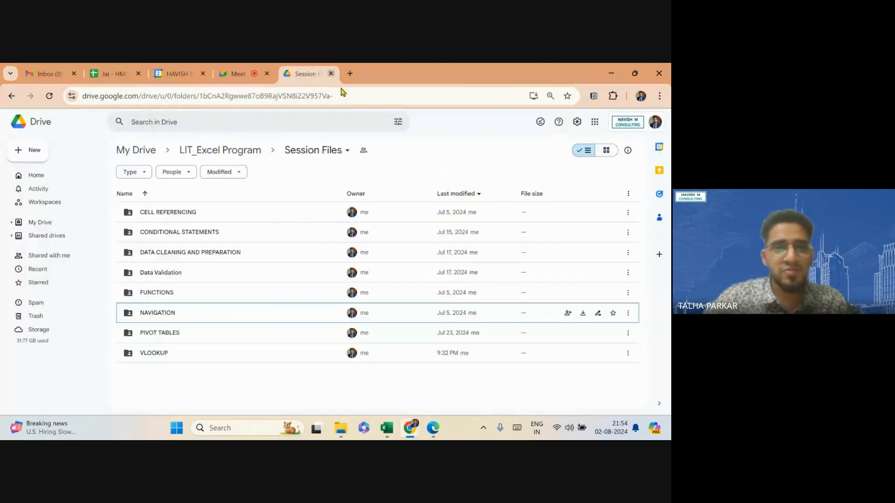
- Close the ChatGPT search window and bring up the Same Sheet - Dollar sheet of the 6.1 - Problem workbook in Excel
{"action": "left_click", "coordinate": [603, 66]}
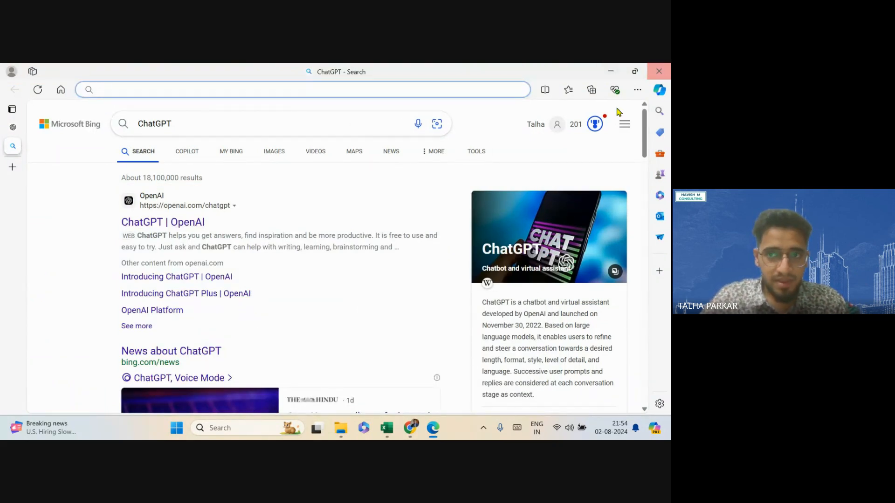
{"action": "left_click", "coordinate": [122, 394]}
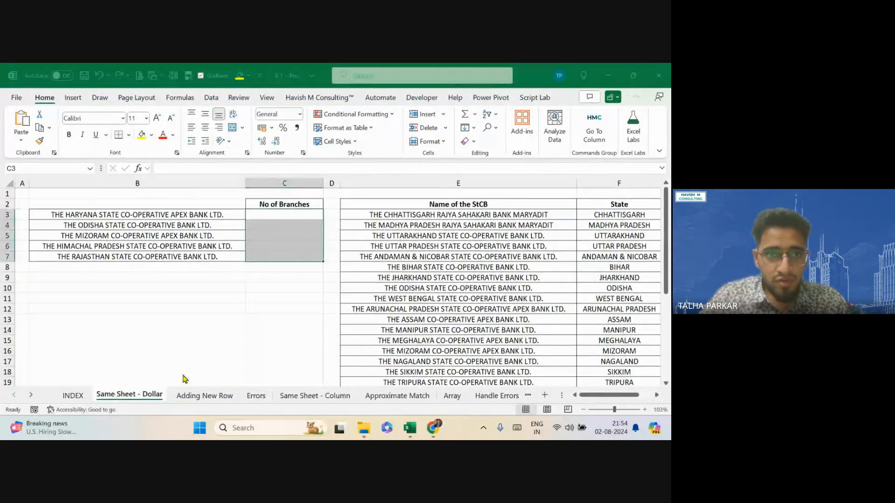
{"action": "key", "text": "alt+Tab"}
{"action": "key", "text": "alt+Tab"}
{"action": "key", "text": "alt+Tab"}
{"action": "key", "text": "Tab"}
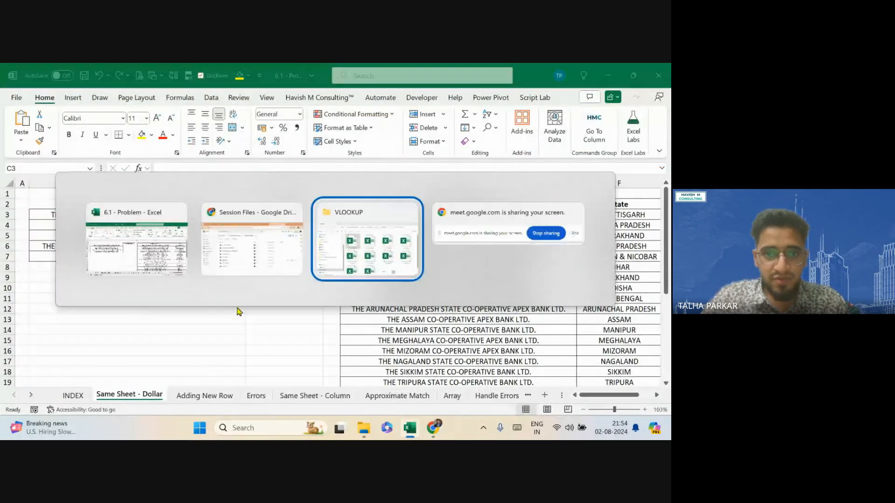
{"action": "key", "text": "alt+Tab"}
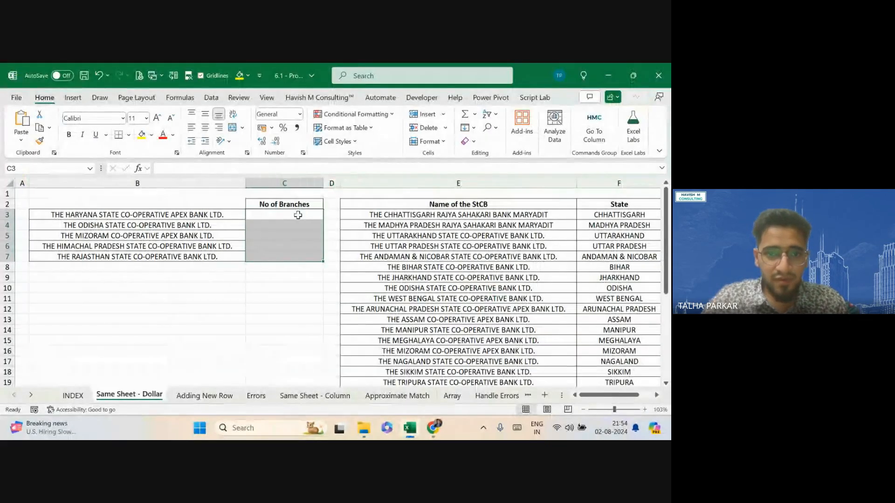
- Examine the bank names in B3:B7 and the lookup table's Name of the StCB and No of Branches columns
{"action": "left_click", "coordinate": [279, 260]}
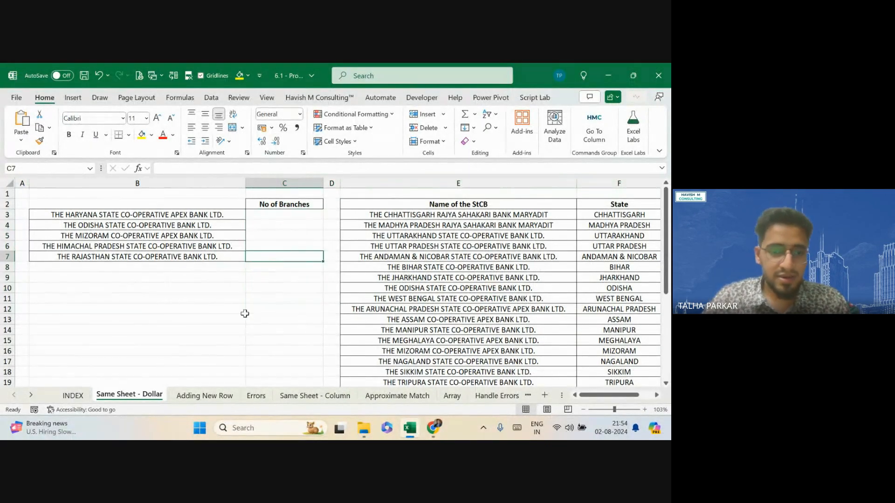
{"action": "scroll", "coordinate": [244, 314], "scroll_direction": "down", "scroll_amount": 3}
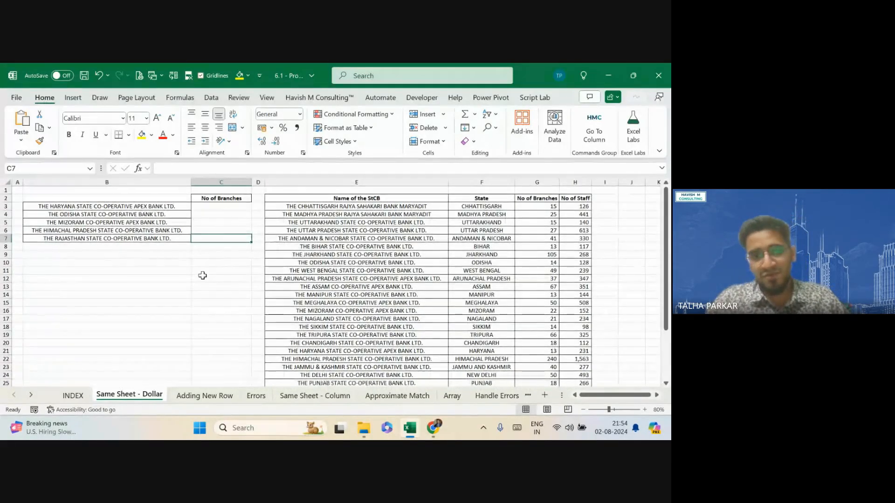
{"action": "scroll", "coordinate": [202, 275], "scroll_direction": "up", "scroll_amount": 1}
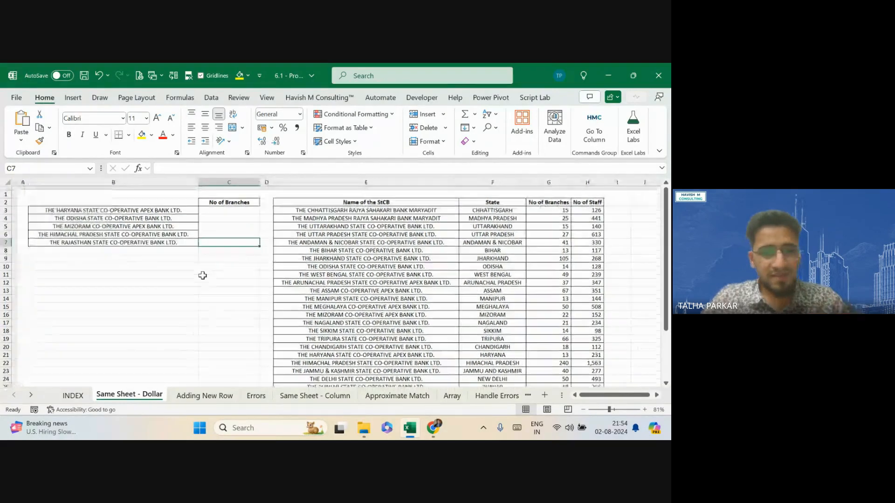
{"action": "scroll", "coordinate": [202, 275], "scroll_direction": "up", "scroll_amount": 3}
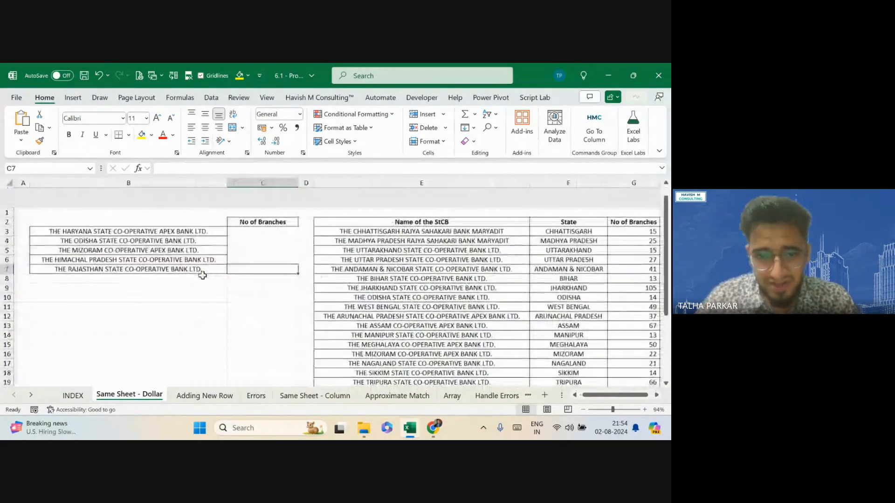
{"action": "left_click_drag", "start_coordinate": [180, 210], "coordinate": [189, 245]}
{"action": "scroll", "coordinate": [286, 236], "scroll_direction": "right", "scroll_amount": 3}
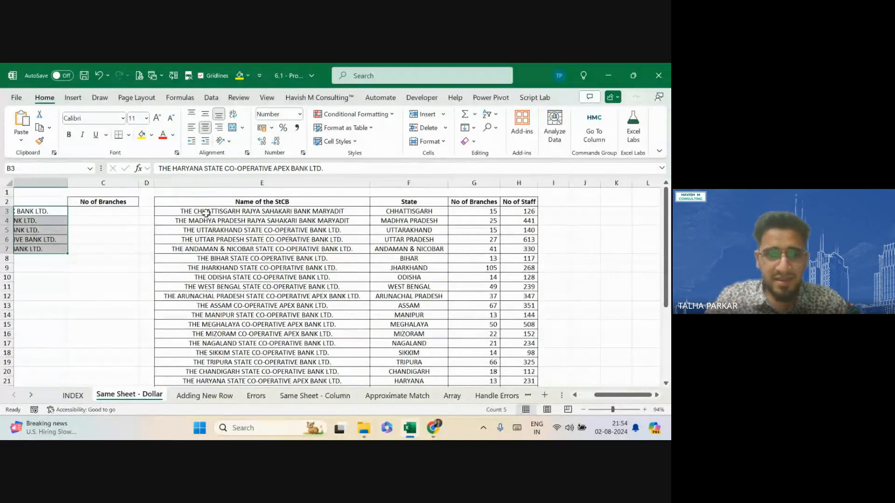
{"action": "left_click_drag", "start_coordinate": [206, 213], "coordinate": [323, 274]}
{"action": "left_click_drag", "start_coordinate": [482, 212], "coordinate": [480, 298]}
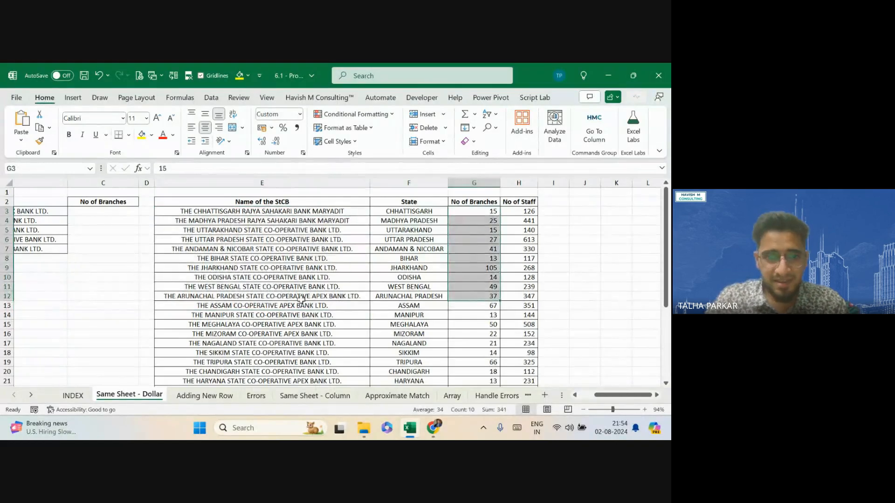
{"action": "scroll", "coordinate": [301, 300], "scroll_direction": "left", "scroll_amount": 3}
- Enter the beginning of a lookup formula, =vl, in cell C3 under No of Branches
{"action": "left_click", "coordinate": [240, 212]}
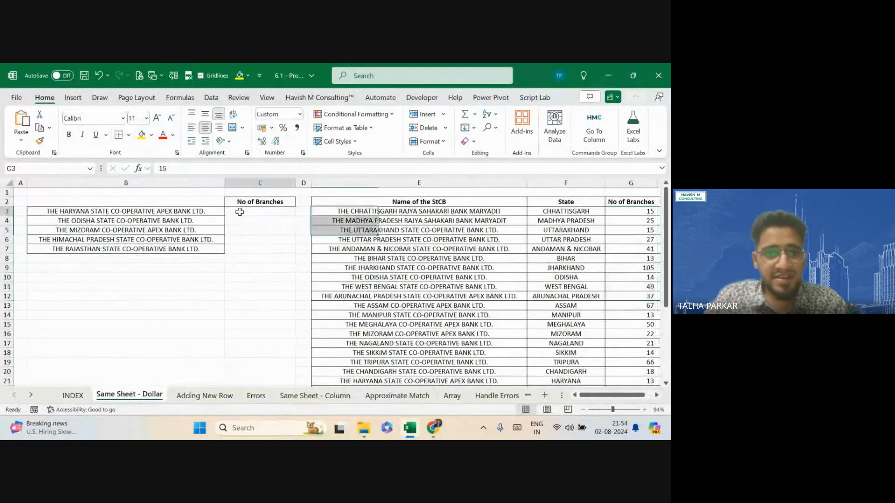
{"action": "type", "text": "="}
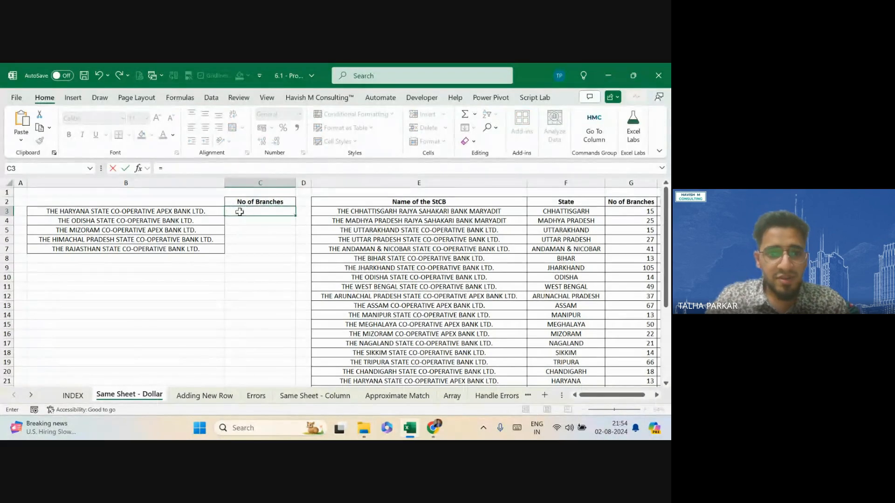
{"action": "type", "text": "vl"}
{"action": "scroll", "coordinate": [252, 270], "scroll_direction": "up", "scroll_amount": 8, "text": "ctrl"}
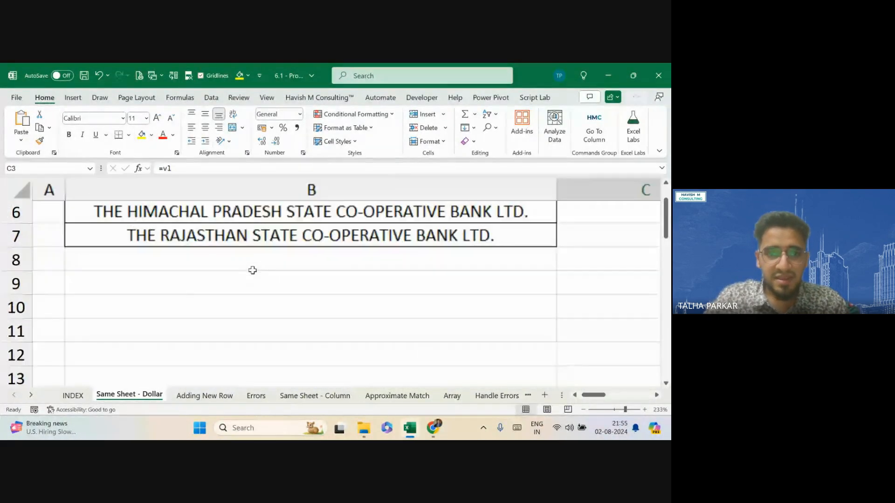
{"action": "scroll", "coordinate": [252, 270], "scroll_direction": "up", "scroll_amount": 3}
{"action": "scroll", "coordinate": [252, 270], "scroll_direction": "right", "scroll_amount": 3}
{"action": "key", "text": "F2"}
{"action": "key", "text": "Tab"}
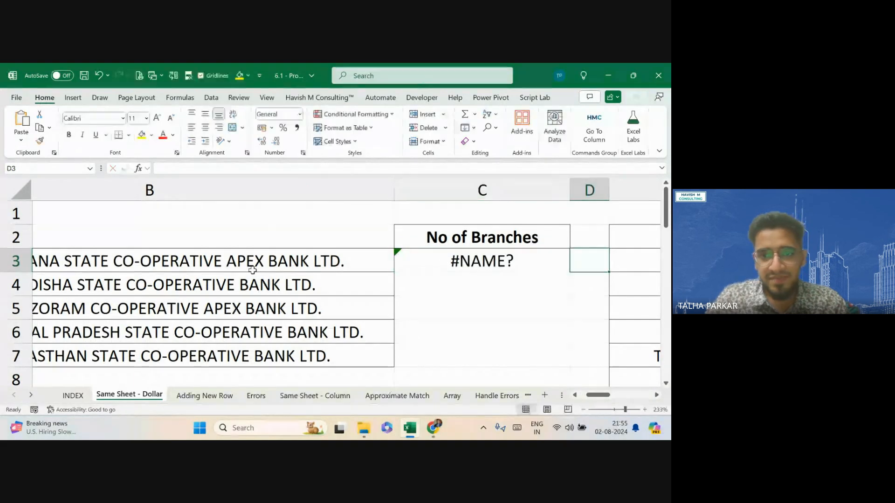
{"action": "key", "text": "Left"}
{"action": "key", "text": "F2"}
{"action": "key", "text": "Tab"}
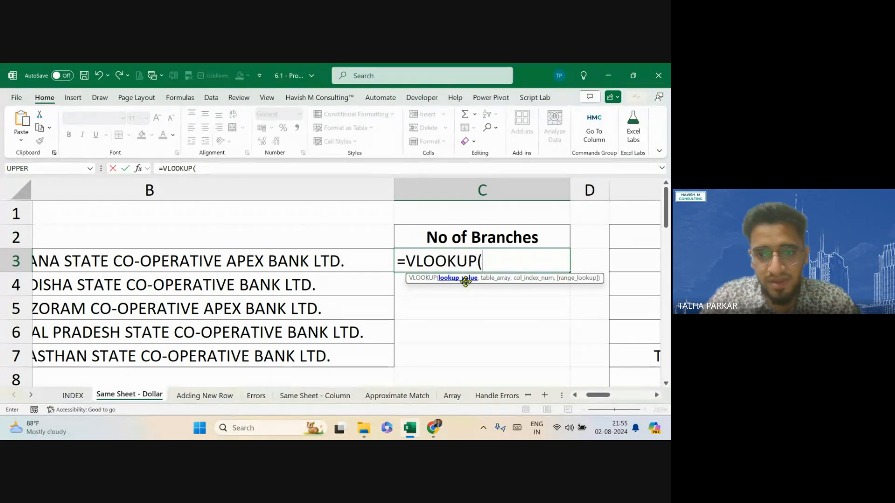
{"action": "key", "text": "ctrl"}
{"action": "key", "text": "ctrl"}
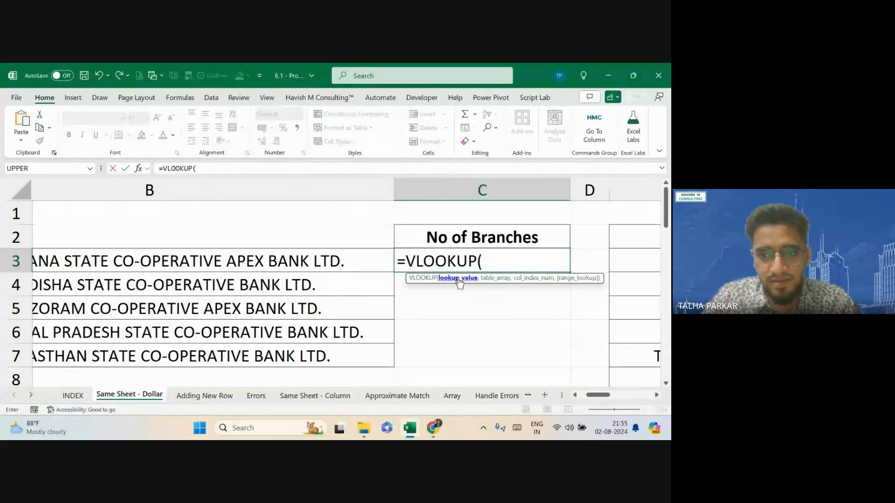
{"action": "left_click", "coordinate": [372, 259]}
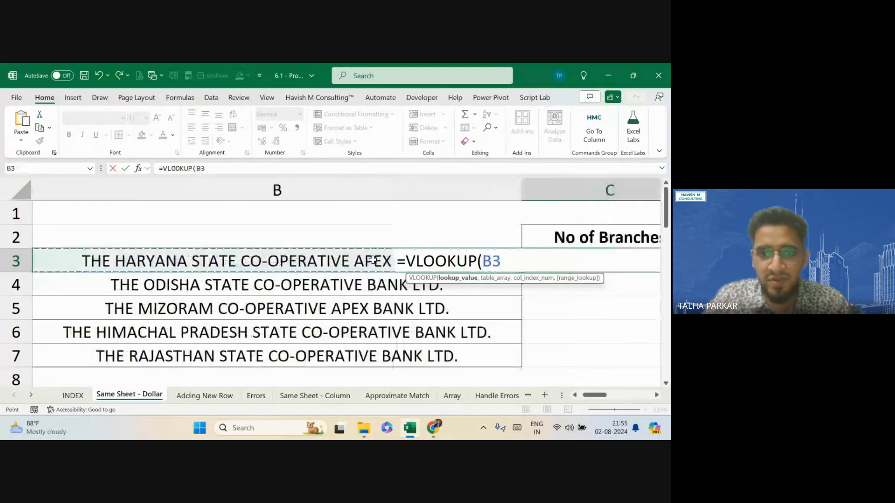
{"action": "type", "text": ","}
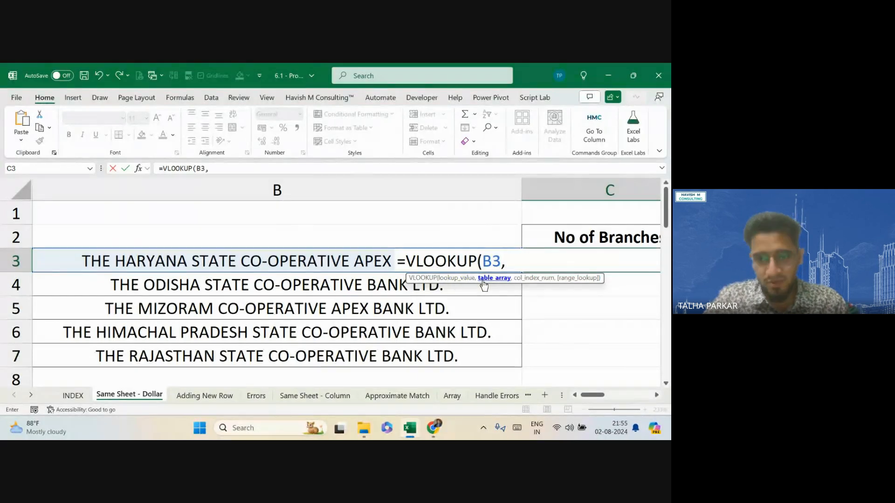
{"action": "key", "text": "Escape"}
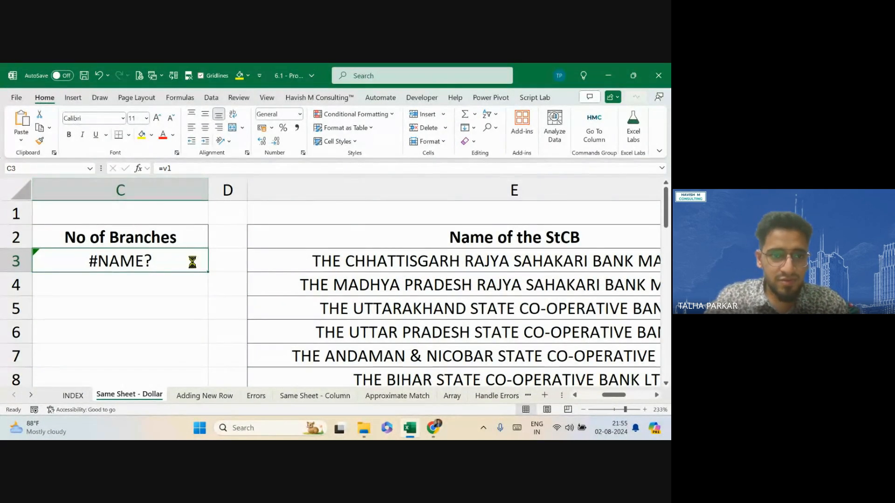
- Edit the formula in C3 into a VLOOKUP with B3 as the lookup value
{"action": "double_click", "coordinate": [192, 262]}
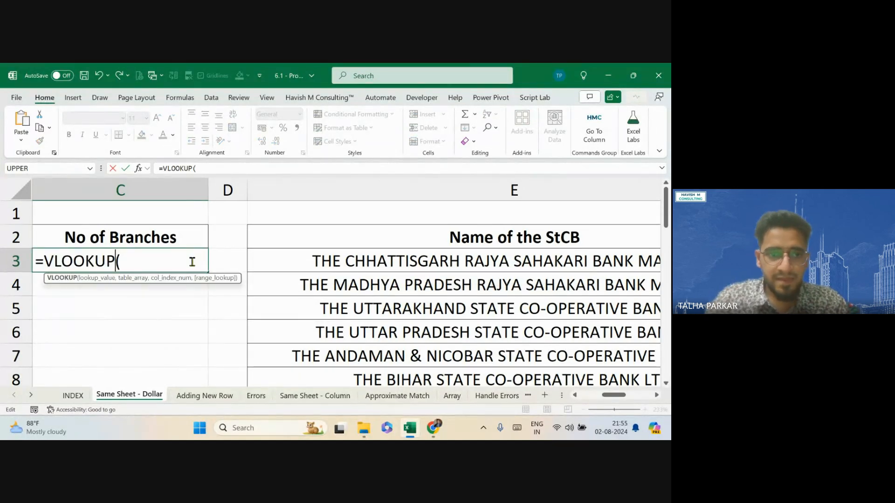
{"action": "scroll", "coordinate": [192, 262], "scroll_direction": "left", "scroll_amount": 3}
{"action": "left_click", "coordinate": [192, 262]}
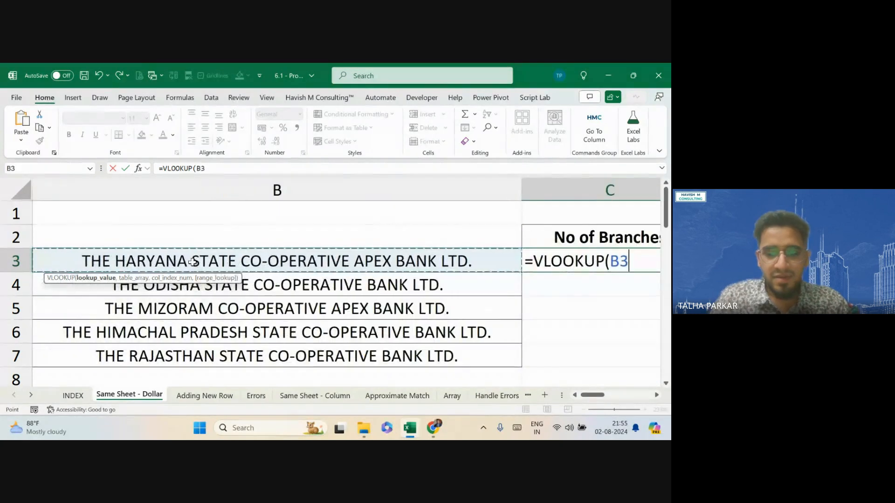
{"action": "type", "text": ","}
- Start the VLOOKUP table array at E2, the Name of the StCB header
{"action": "scroll", "coordinate": [192, 262], "scroll_direction": "right", "scroll_amount": 4}
{"action": "left_click", "coordinate": [192, 262]}
{"action": "scroll", "coordinate": [192, 262], "scroll_direction": "right", "scroll_amount": 1}
{"action": "key", "text": "Up"}
{"action": "scroll", "coordinate": [192, 262], "scroll_direction": "right", "scroll_amount": 2}
{"action": "scroll", "coordinate": [192, 262], "scroll_direction": "left", "scroll_amount": 2}
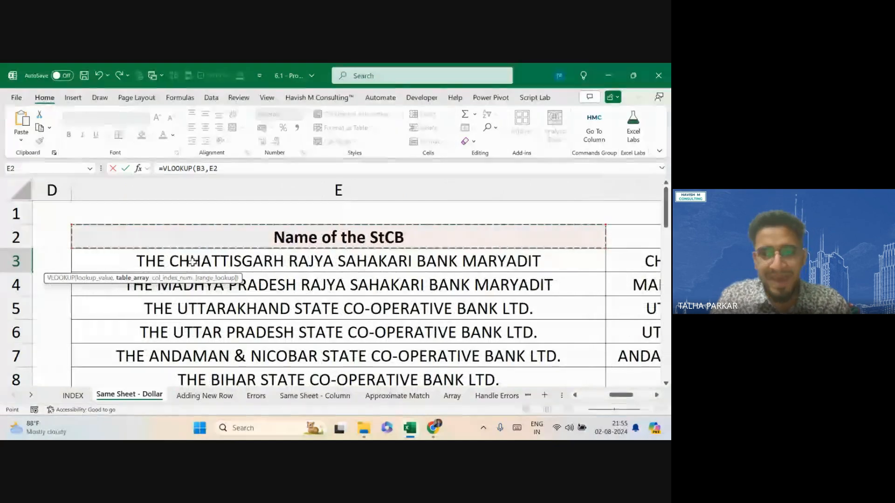
- Examine the lookup table's State, No of Branches and No of Staff columns, returning the table array reference to E2
{"action": "key", "text": "Right"}
{"action": "key", "text": "Right"}
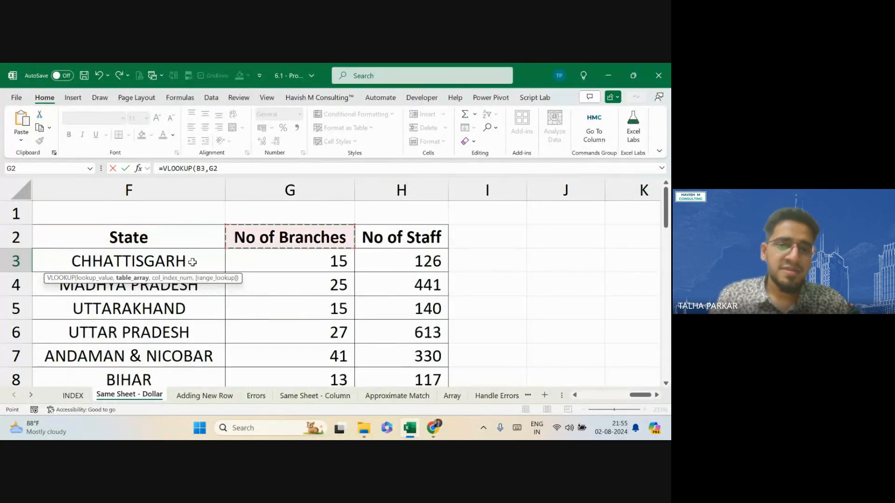
{"action": "key", "text": "Left"}
{"action": "key", "text": "Left"}
{"action": "key", "text": "Left"}
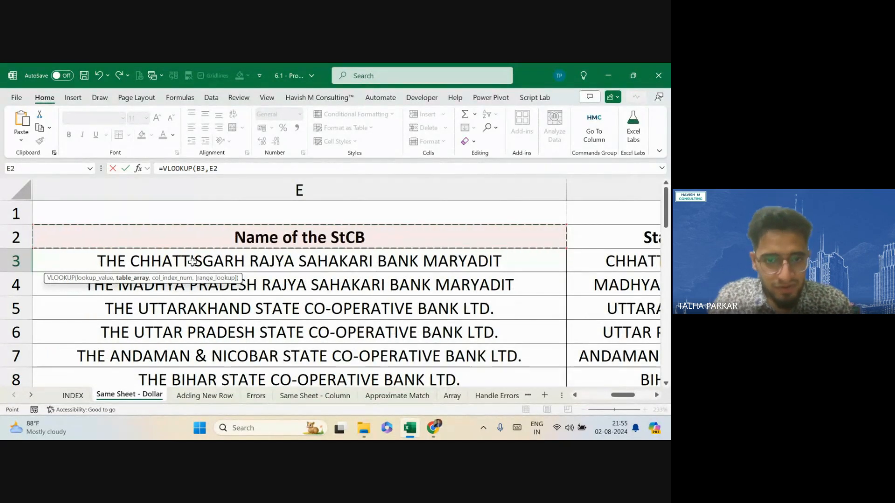
{"action": "scroll", "coordinate": [192, 262], "scroll_direction": "right", "scroll_amount": 2}
{"action": "scroll", "coordinate": [192, 262], "scroll_direction": "left", "scroll_amount": 3}
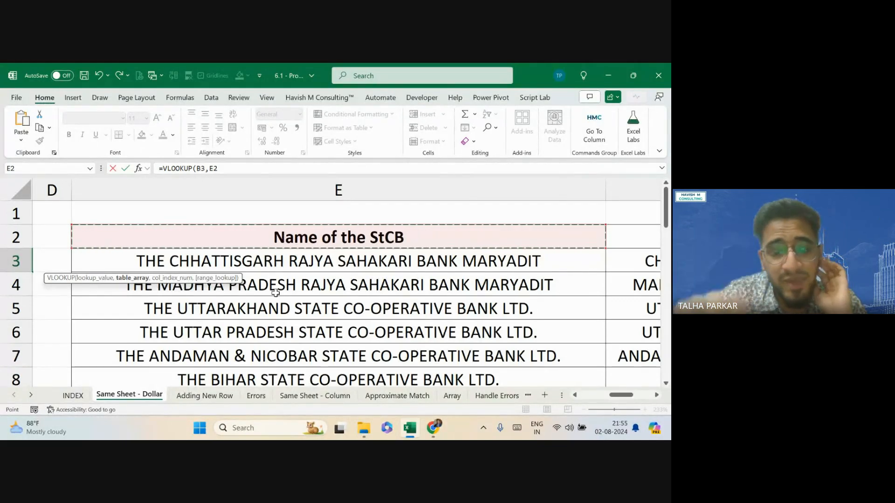
{"action": "scroll", "coordinate": [275, 292], "scroll_direction": "right", "scroll_amount": 3}
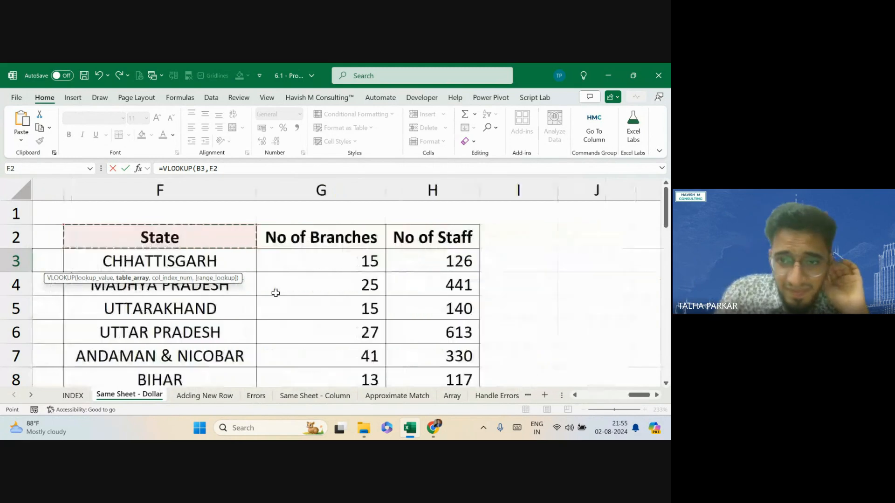
{"action": "scroll", "coordinate": [275, 292], "scroll_direction": "left", "scroll_amount": 3}
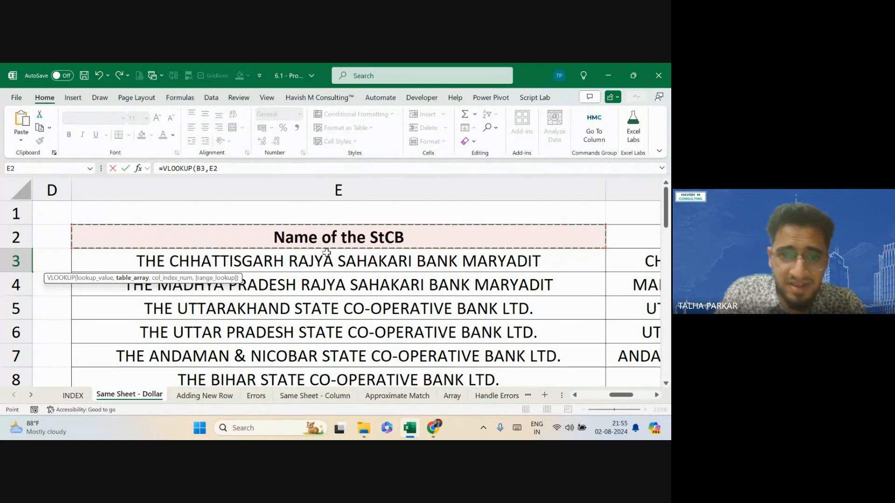
- Extend the table array to E2:H32 and lock it as the absolute range $E$2:$H$32
{"action": "key", "text": "ctrl+shift+Right"}
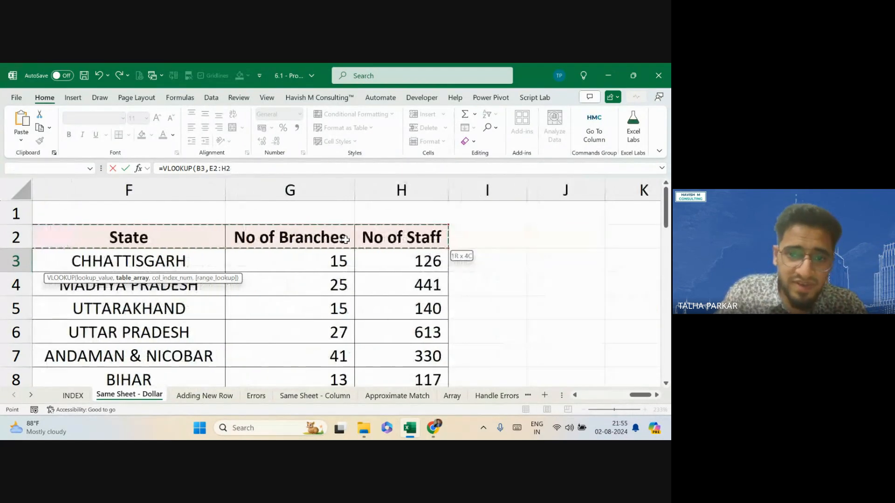
{"action": "key", "text": "ctrl+shift+Down"}
{"action": "key", "text": "ctrl+BackSpace"}
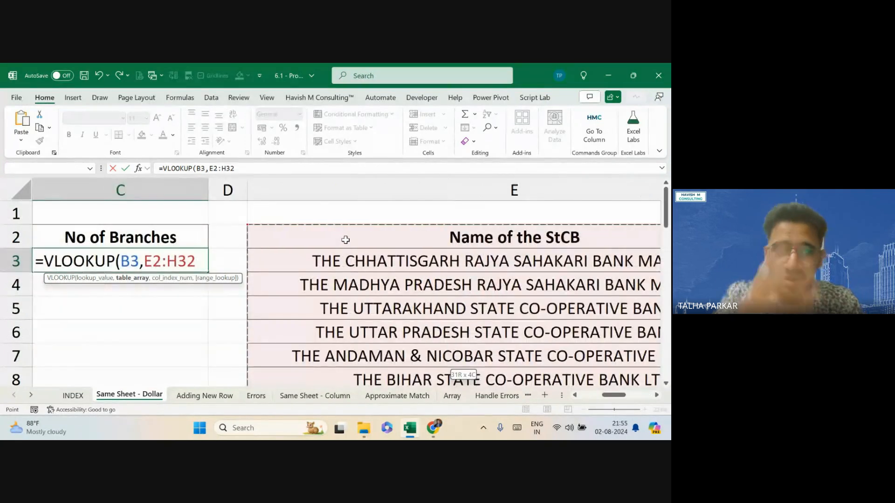
{"action": "key", "text": "XF86MonBrightnessUp"}
{"action": "key", "text": "F4"}
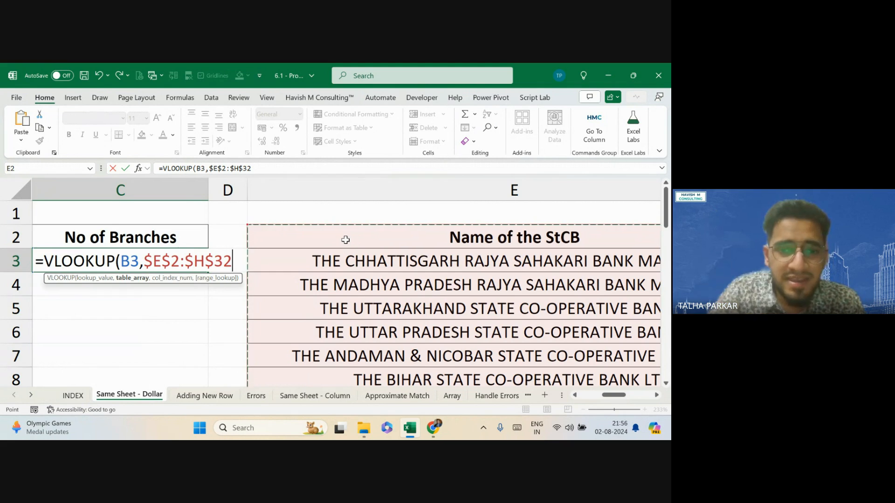
- Check the extent of the locked table range and advance the VLOOKUP in C3 to its column index argument
{"action": "scroll", "coordinate": [345, 239], "scroll_direction": "down", "scroll_amount": 9}
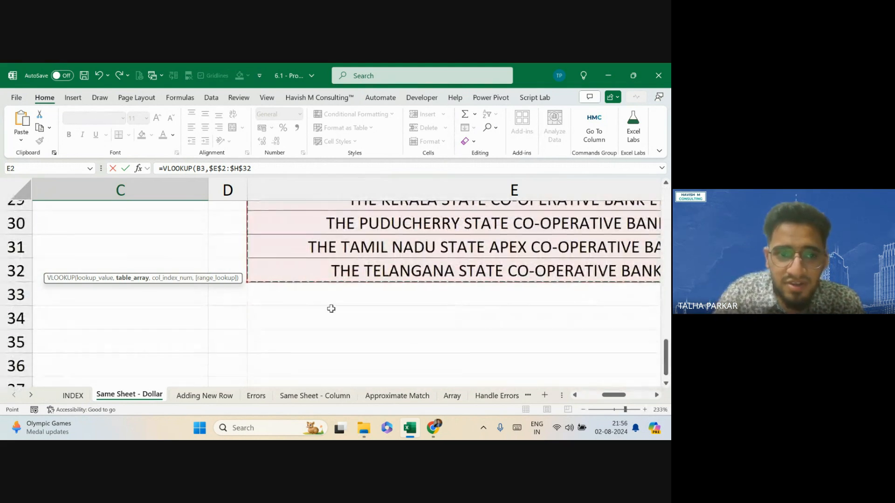
{"action": "scroll", "coordinate": [285, 288], "scroll_direction": "up", "scroll_amount": 9}
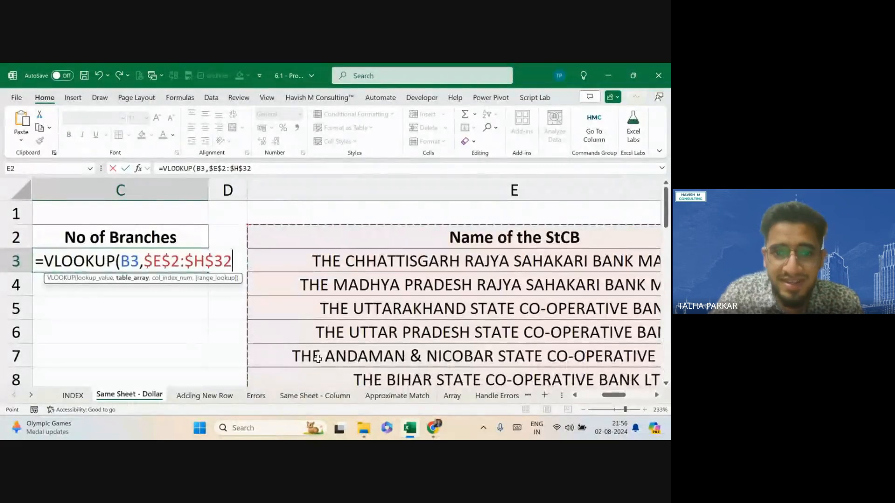
{"action": "scroll", "coordinate": [316, 358], "scroll_direction": "down", "scroll_amount": 3}
{"action": "scroll", "coordinate": [279, 326], "scroll_direction": "up", "scroll_amount": 3}
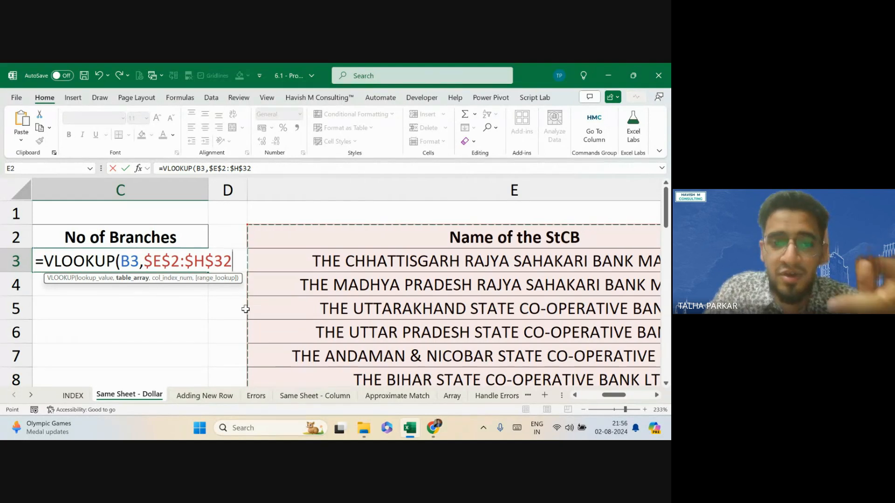
{"action": "type", "text": ","}
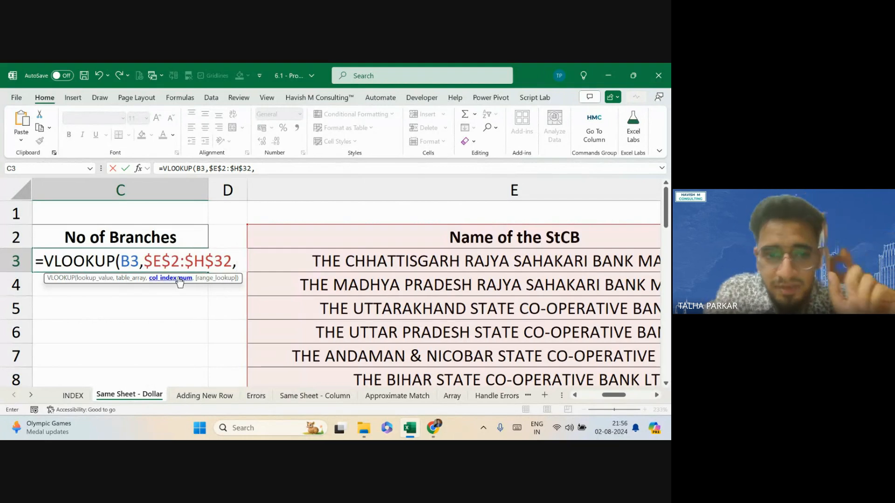
{"action": "scroll", "coordinate": [264, 297], "scroll_direction": "right", "scroll_amount": 2}
{"action": "scroll", "coordinate": [264, 297], "scroll_direction": "right", "scroll_amount": 5}
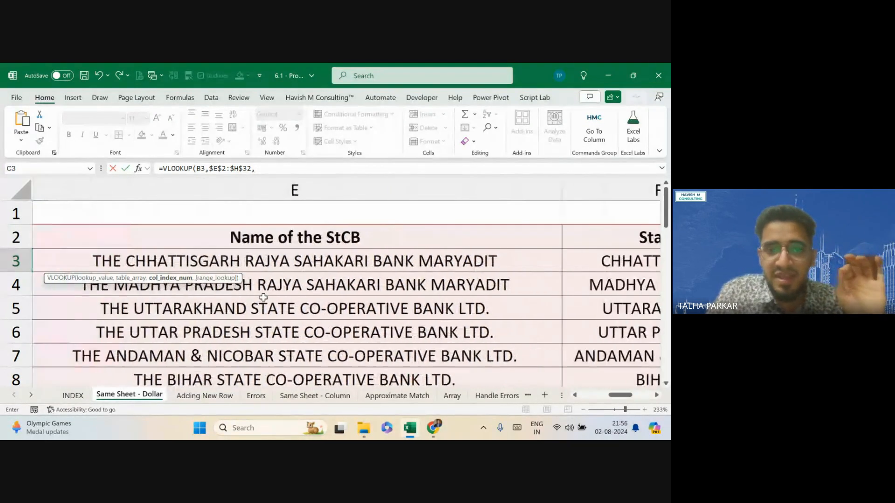
{"action": "scroll", "coordinate": [263, 298], "scroll_direction": "right", "scroll_amount": 1}
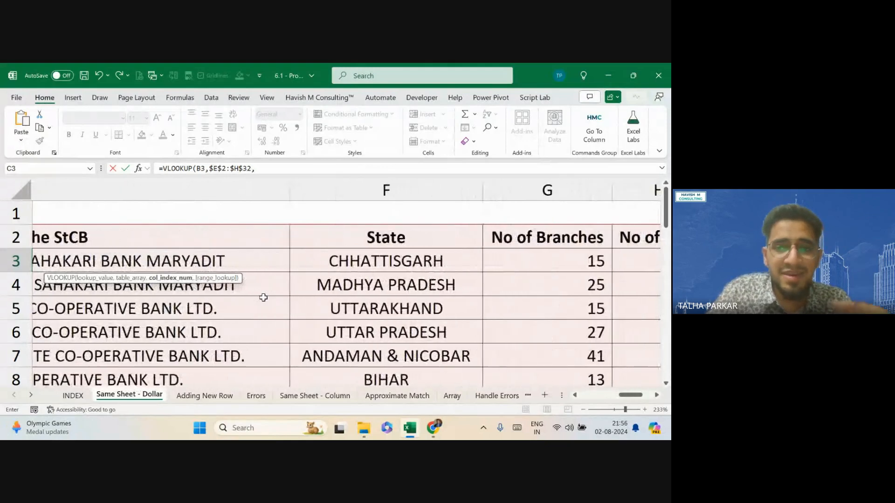
- Switch to Google Meet, read the participants' answers in the in-call messages, and return to the Excel workbook
{"action": "mouse_move", "coordinate": [430, 426]}
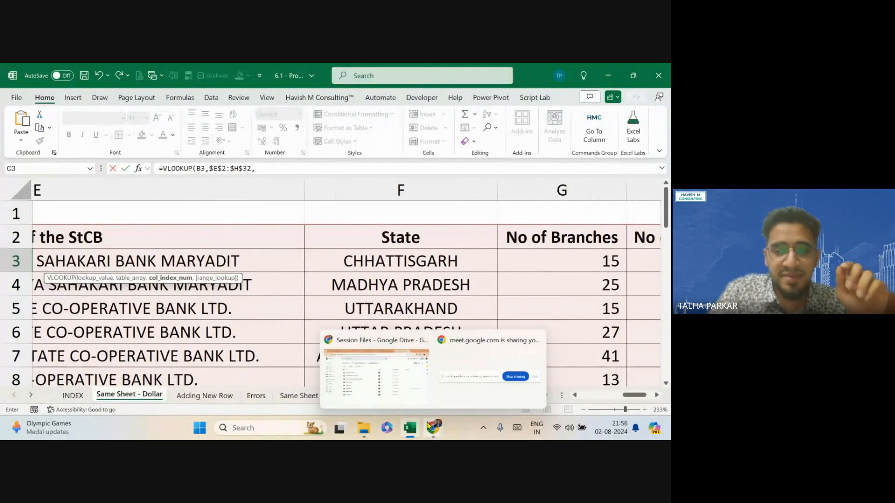
{"action": "left_click", "coordinate": [375, 370]}
{"action": "left_click", "coordinate": [381, 66]}
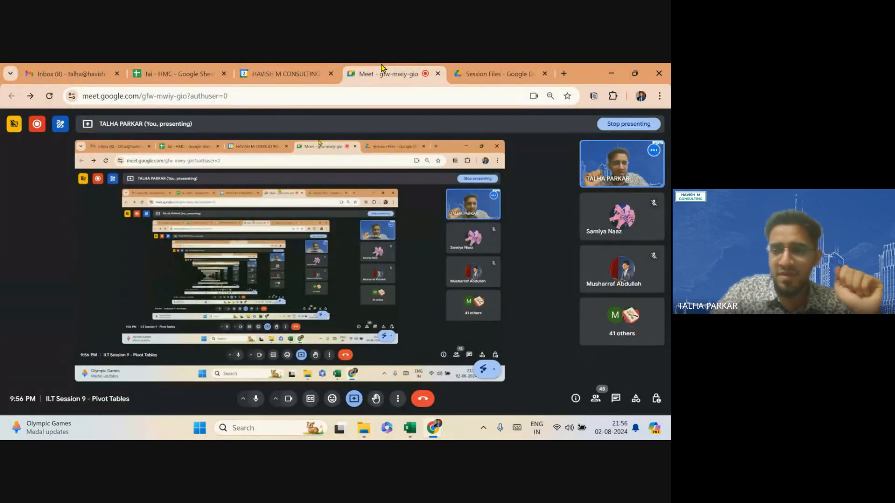
{"action": "left_click", "coordinate": [615, 396]}
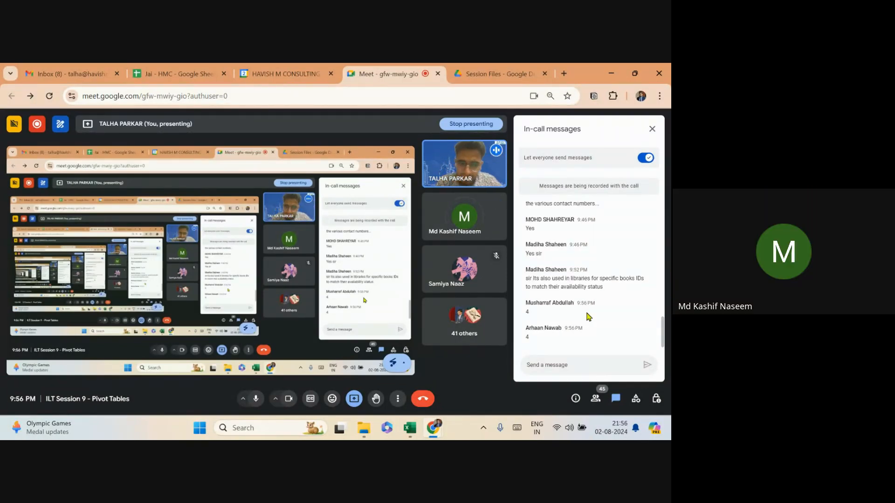
{"action": "key", "text": "alt+Tab"}
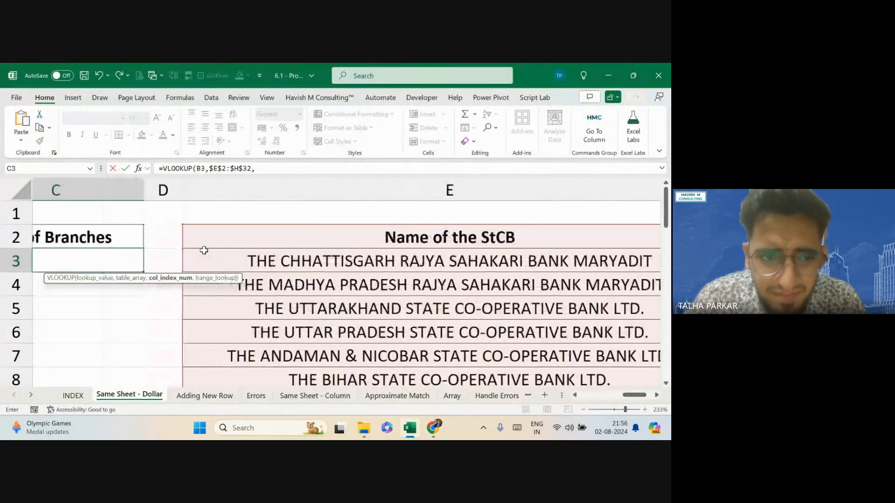
- Count the lookup table's columns across to No of Branches and enter 3 as the VLOOKUP column index
{"action": "scroll", "coordinate": [255, 259], "scroll_direction": "right", "scroll_amount": 5}
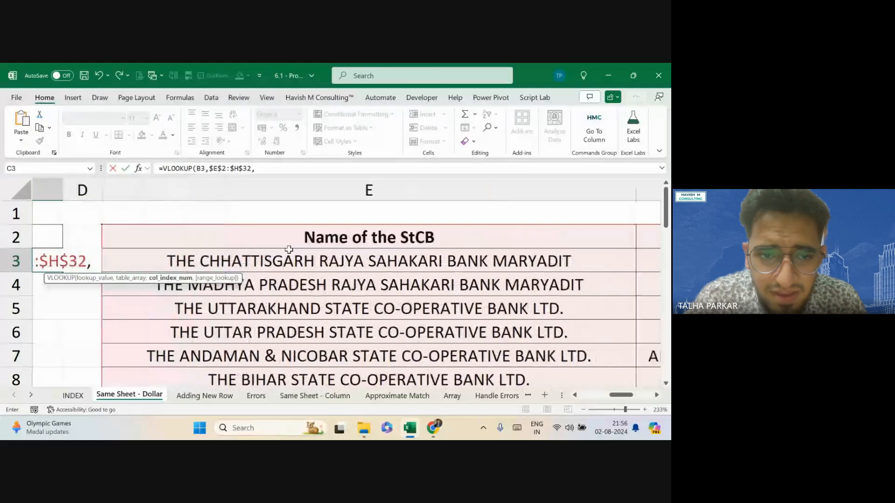
{"action": "scroll", "coordinate": [265, 250], "scroll_direction": "left", "scroll_amount": 5}
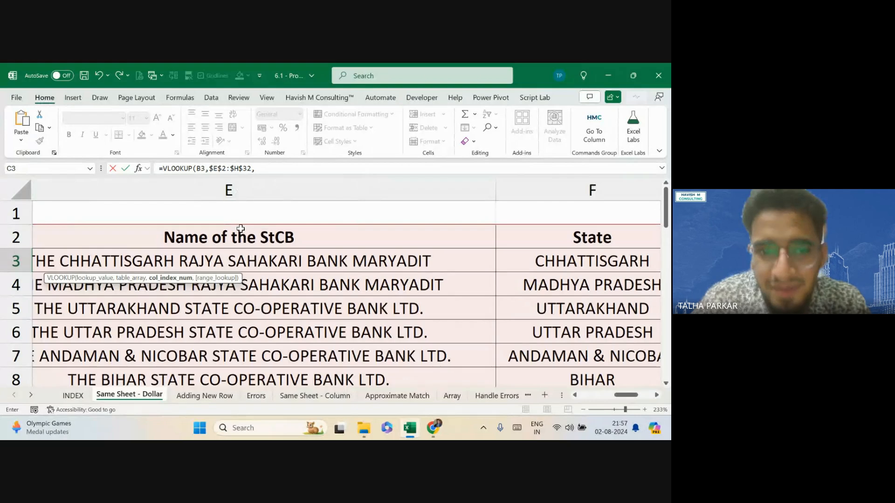
{"action": "scroll", "coordinate": [232, 240], "scroll_direction": "left", "scroll_amount": 1}
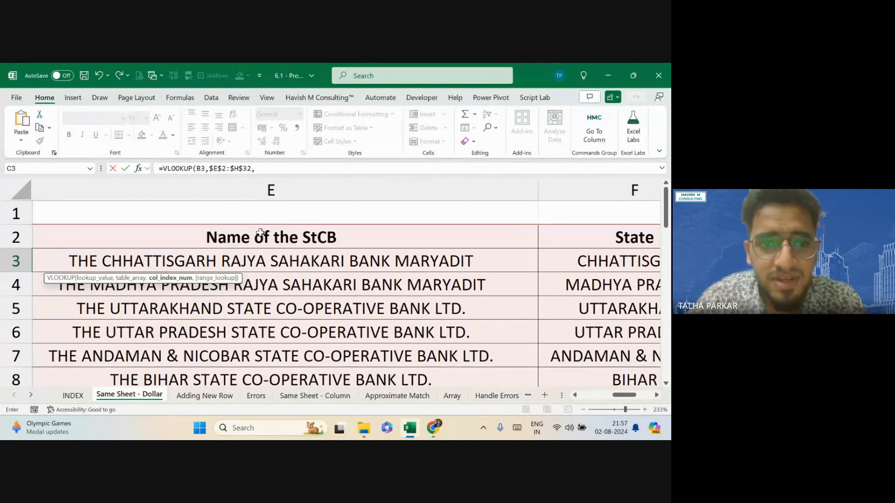
{"action": "scroll", "coordinate": [282, 249], "scroll_direction": "left", "scroll_amount": 1}
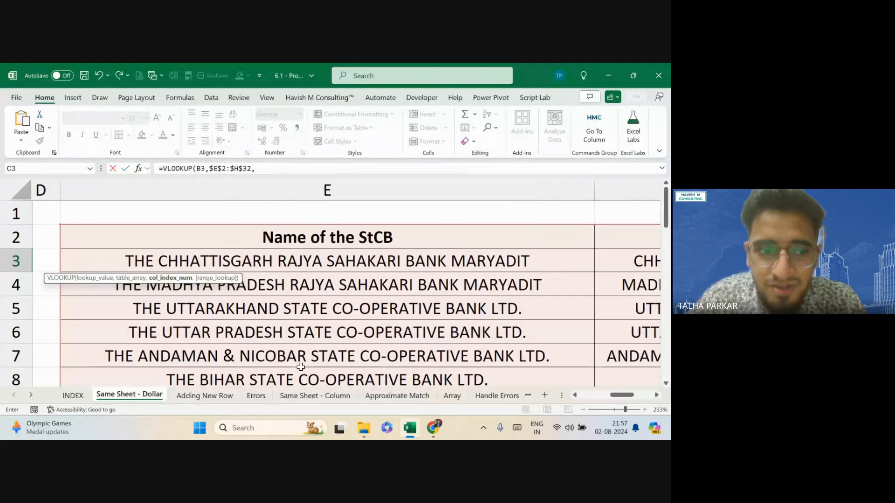
{"action": "scroll", "coordinate": [317, 306], "scroll_direction": "right", "scroll_amount": 5}
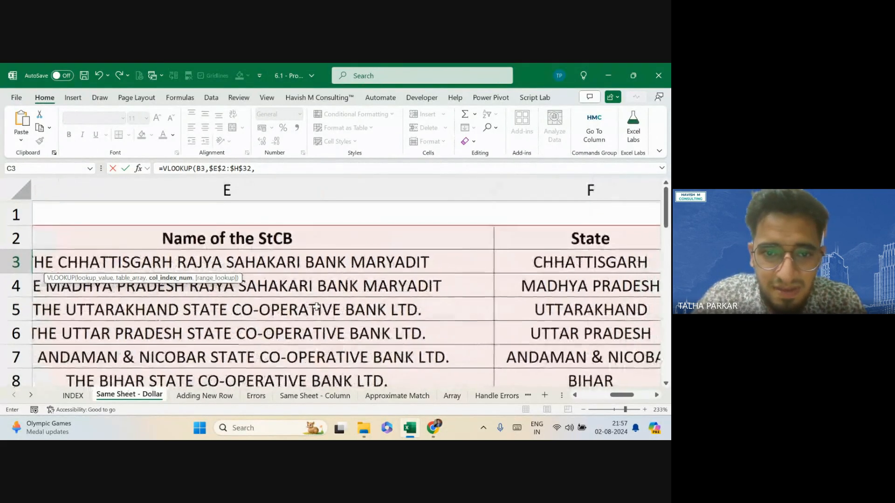
{"action": "scroll", "coordinate": [316, 307], "scroll_direction": "right", "scroll_amount": 3}
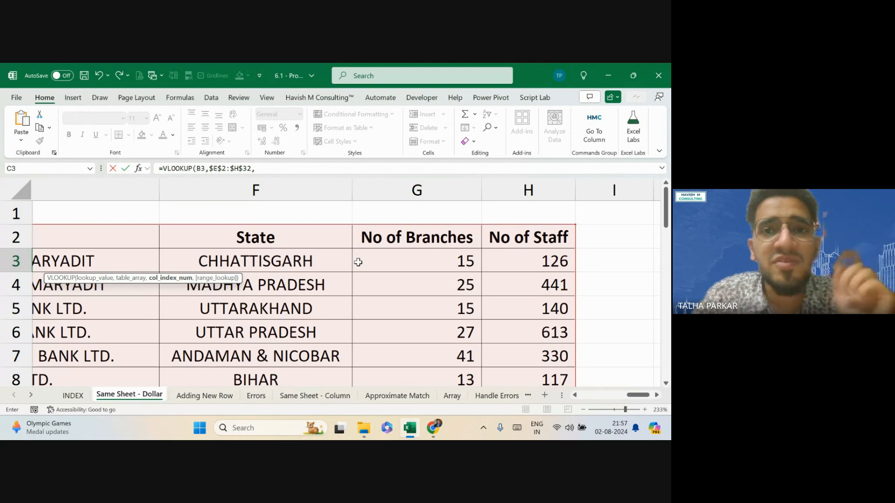
{"action": "scroll", "coordinate": [358, 262], "scroll_direction": "left", "scroll_amount": 8}
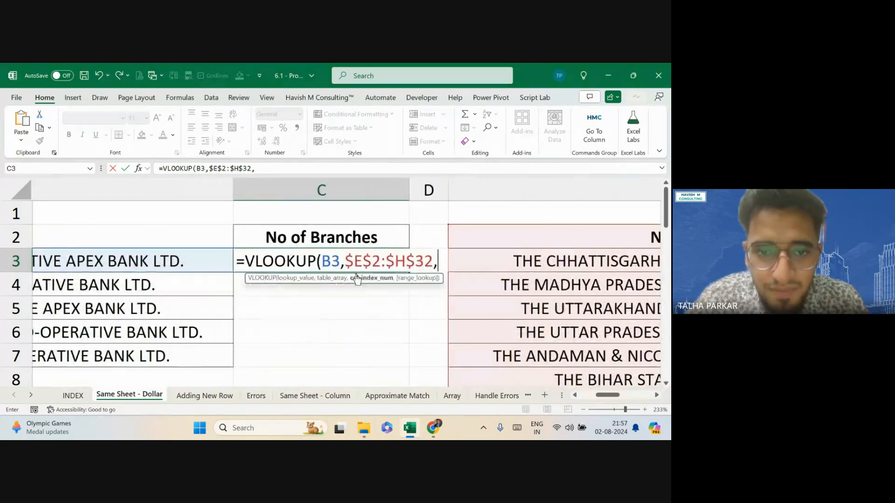
{"action": "type", "text": "3,"}
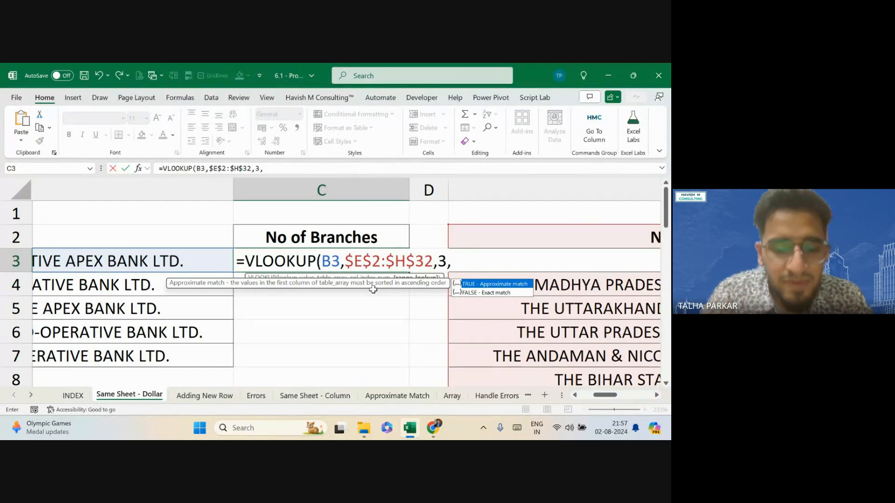
- Finish the VLOOKUP in C3 with FALSE for an exact match and confirm the formula
{"action": "key", "text": "BackSpace"}
{"action": "type", "text": "falase"}
{"action": "key", "text": "BackSpace"}
{"action": "key", "text": "BackSpace"}
{"action": "key", "text": "BackSpace"}
{"action": "type", "text": "se"}
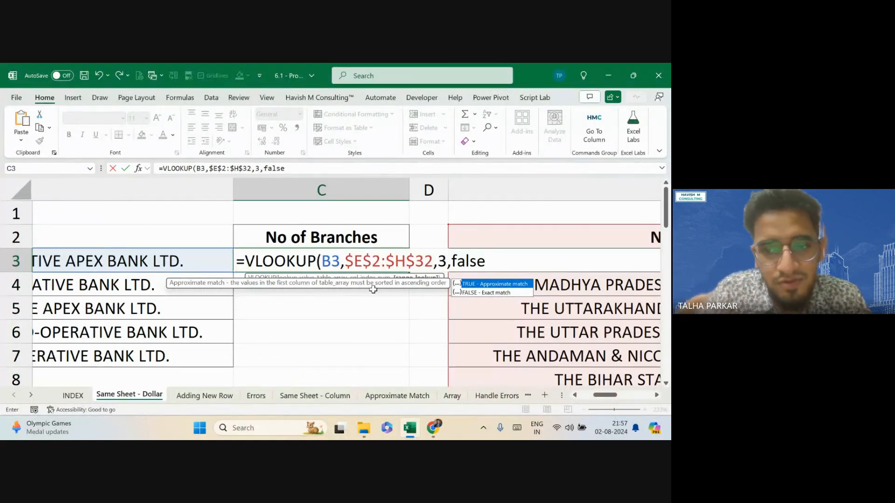
{"action": "type", "text": ")"}
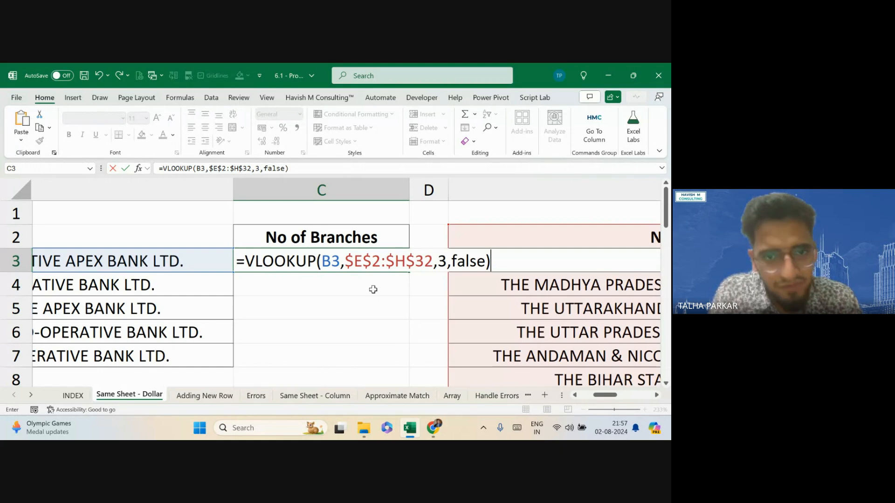
{"action": "scroll", "coordinate": [373, 289], "scroll_direction": "left", "scroll_amount": 3}
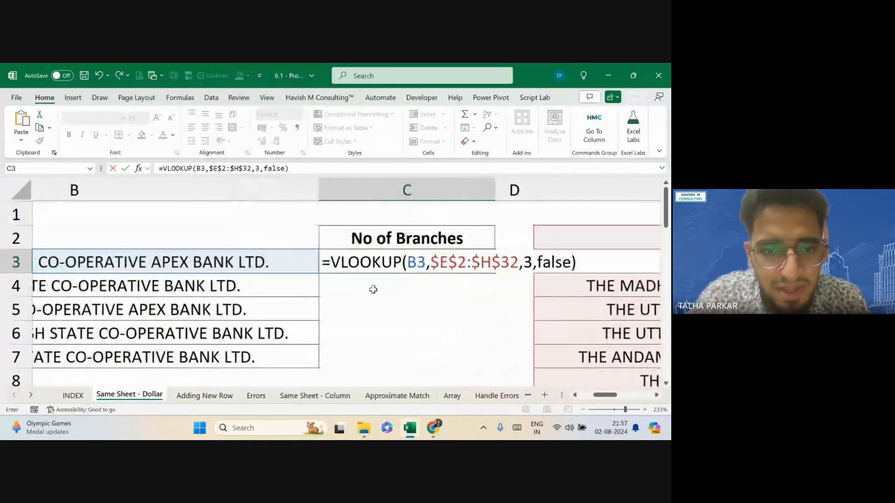
{"action": "scroll", "coordinate": [373, 293], "scroll_direction": "left", "scroll_amount": 1}
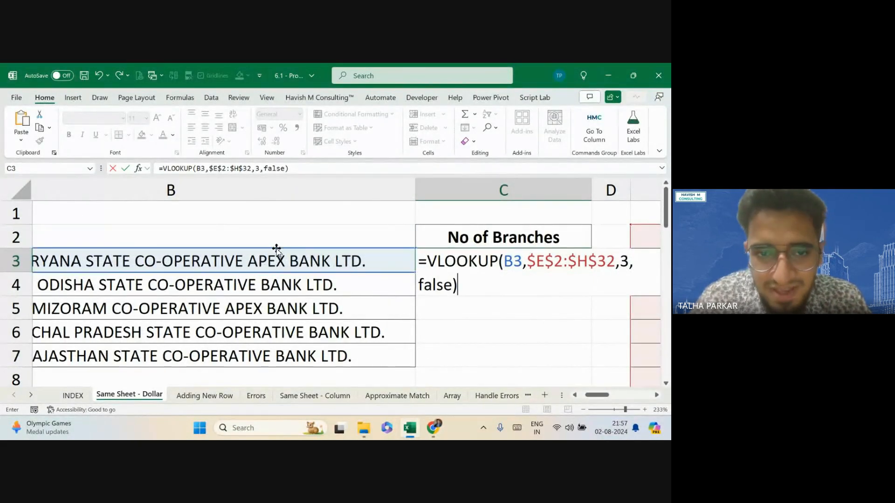
{"action": "left_click", "coordinate": [521, 283]}
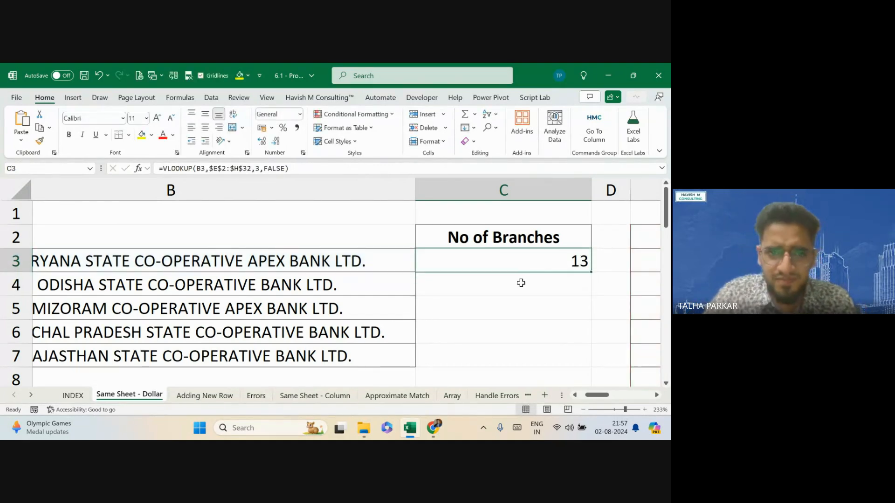
- Fill the VLOOKUP formula from C3 down to C7 for the remaining banks
{"action": "key", "text": "shift+Down"}
{"action": "key", "text": "shift+Down"}
{"action": "key", "text": "shift+Down"}
{"action": "key", "text": "ctrl+d"}
{"action": "scroll", "coordinate": [521, 283], "scroll_direction": "right", "scroll_amount": 1}
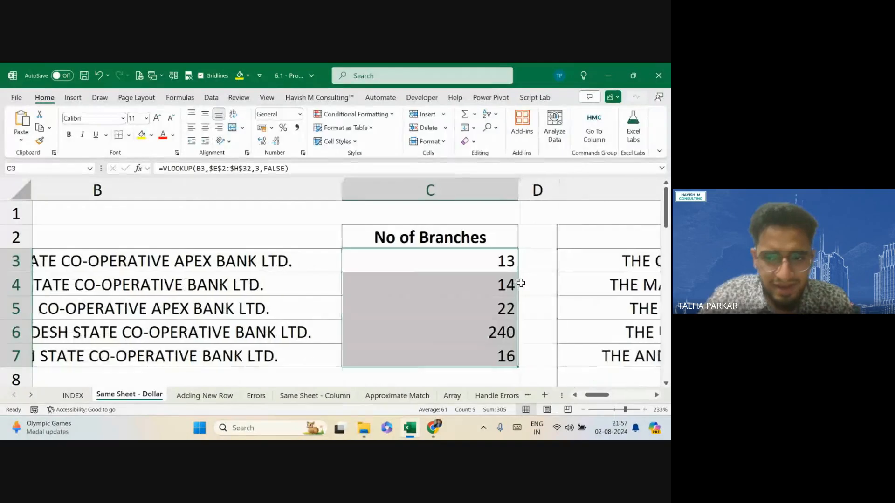
- Inspect the copied formula in C7 to check its references, leaving it without changes
{"action": "scroll", "coordinate": [521, 283], "scroll_direction": "down", "scroll_amount": 7}
{"action": "double_click", "coordinate": [341, 267]}
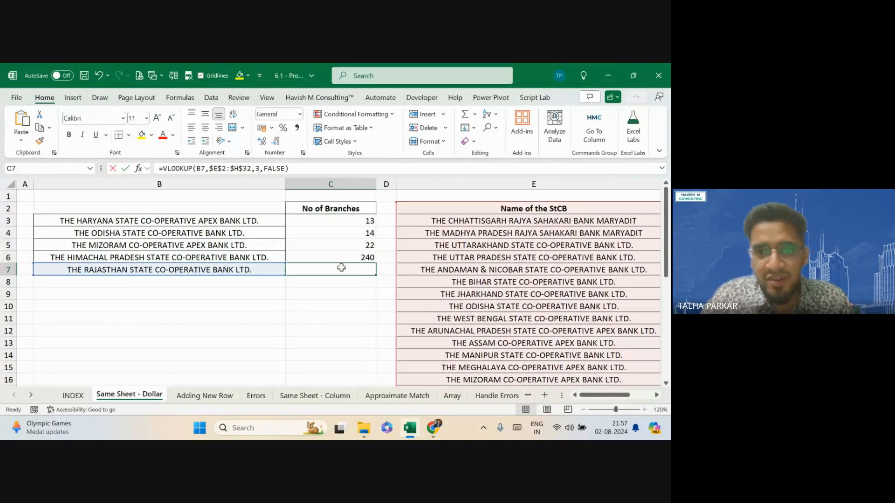
{"action": "key", "text": "Escape"}
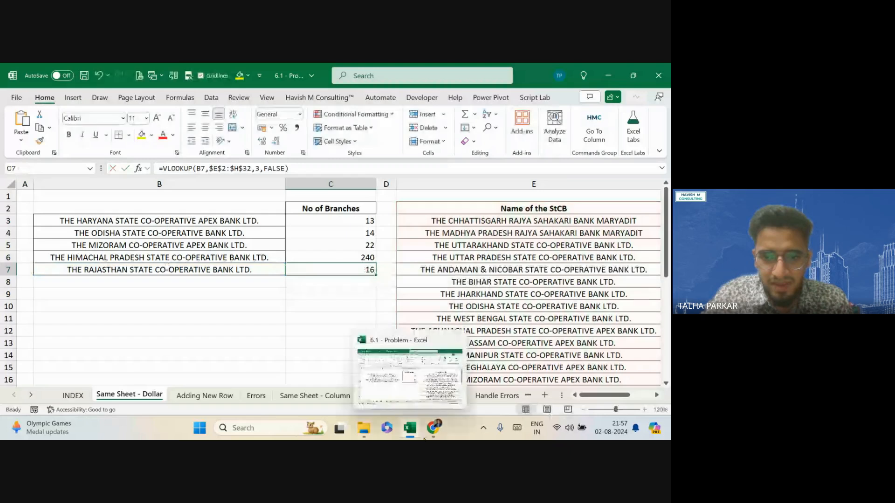
- Switch to File Explorer and open the Slides - VLOOKUP presentation from the VLOOKUP folder
{"action": "left_click", "coordinate": [363, 429]}
{"action": "scroll", "coordinate": [473, 350], "scroll_direction": "down", "scroll_amount": 1}
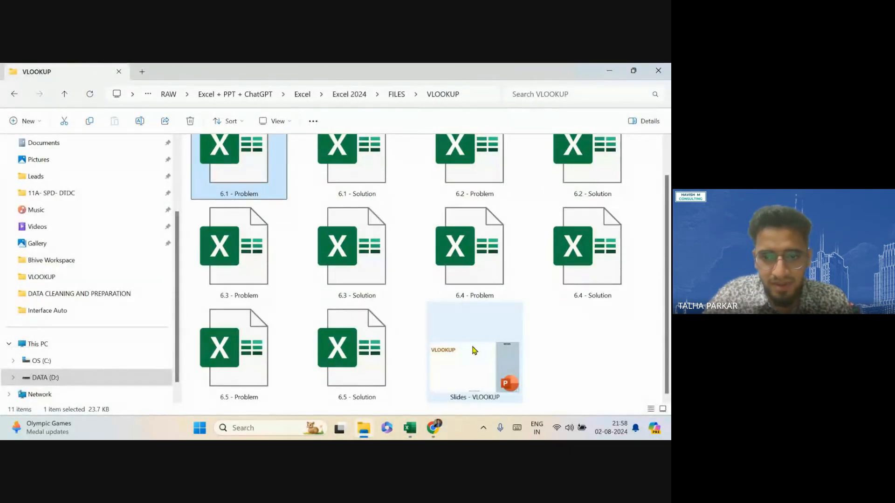
{"action": "left_click", "coordinate": [474, 350]}
{"action": "double_click", "coordinate": [474, 350]}
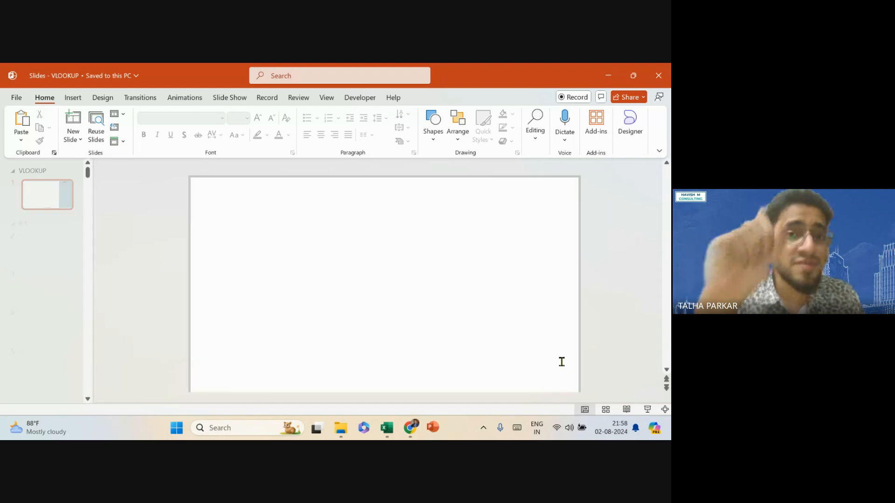
- Go to slide 6, How it Works, and start the slide show from that slide
{"action": "left_click", "coordinate": [29, 250]}
{"action": "key", "text": "Down"}
{"action": "key", "text": "Down"}
{"action": "key", "text": "Down"}
{"action": "key", "text": "Down"}
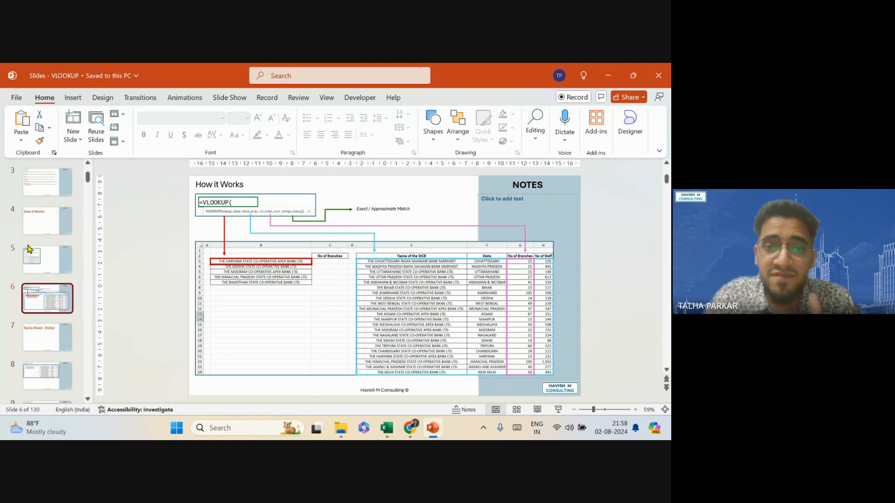
{"action": "scroll", "coordinate": [392, 302], "scroll_direction": "up", "scroll_amount": 3}
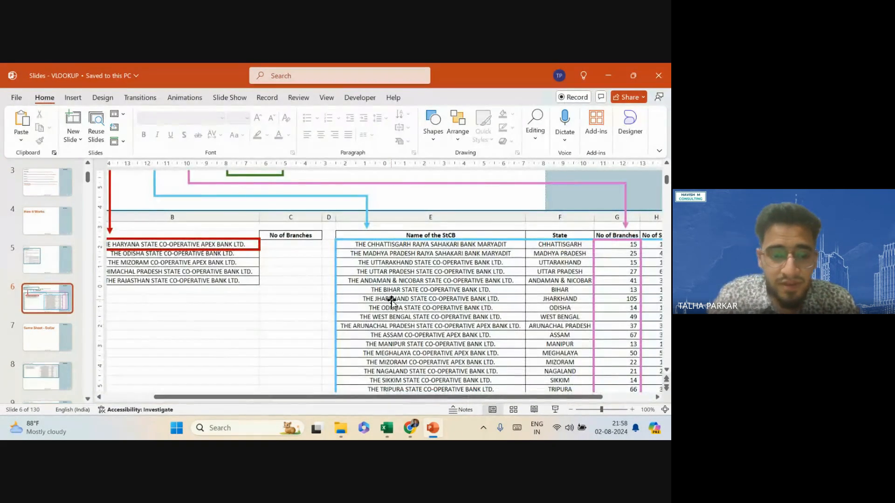
{"action": "scroll", "coordinate": [391, 302], "scroll_direction": "down", "scroll_amount": 2}
{"action": "key", "text": "shift+F5"}
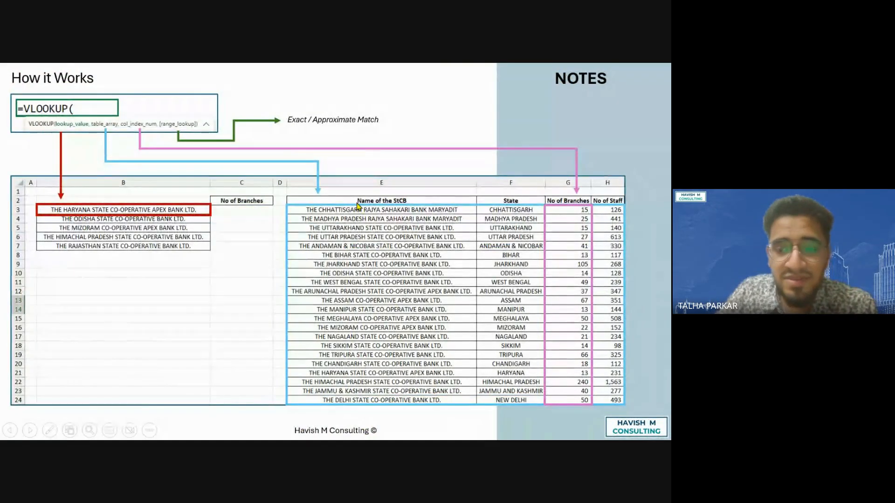
- Spotlight the pointer over the How it Works diagram to explain the VLOOKUP arguments, and end the slide show
{"action": "key", "text": "ctrl"}
{"action": "key", "text": "ctrl"}
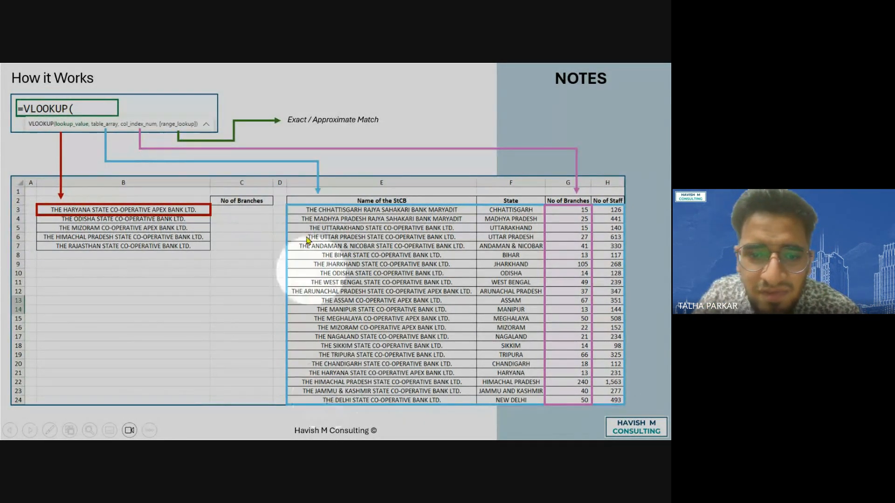
{"action": "key", "text": "Escape"}
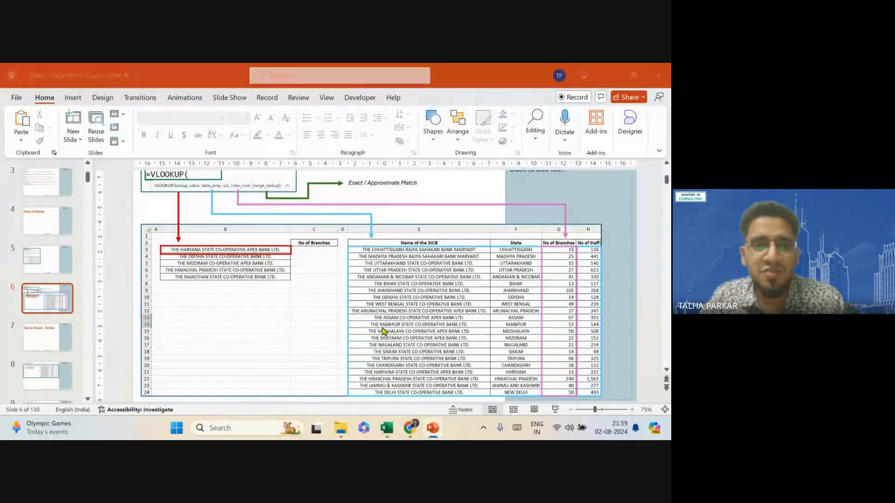
- Check the in-call messages in the Google Meet call, and switch to the 6.1 - Problem workbook in Excel
{"action": "key", "text": "alt+Tab"}
{"action": "key", "text": "alt+Tab"}
{"action": "key", "text": "alt+Tab"}
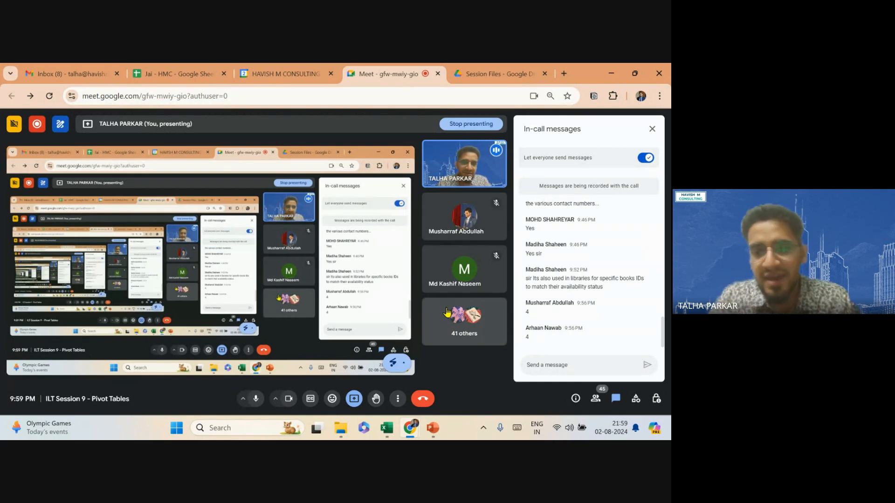
{"action": "key", "text": "alt+Tab"}
{"action": "key", "text": "alt+Tab"}
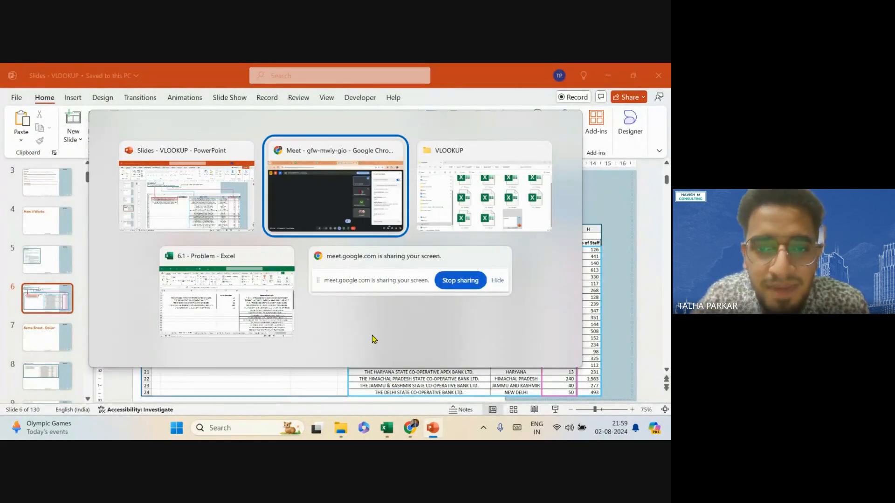
{"action": "key", "text": "alt+Tab"}
{"action": "key", "text": "alt+Tab"}
{"action": "scroll", "coordinate": [437, 279], "scroll_direction": "up", "scroll_amount": 2}
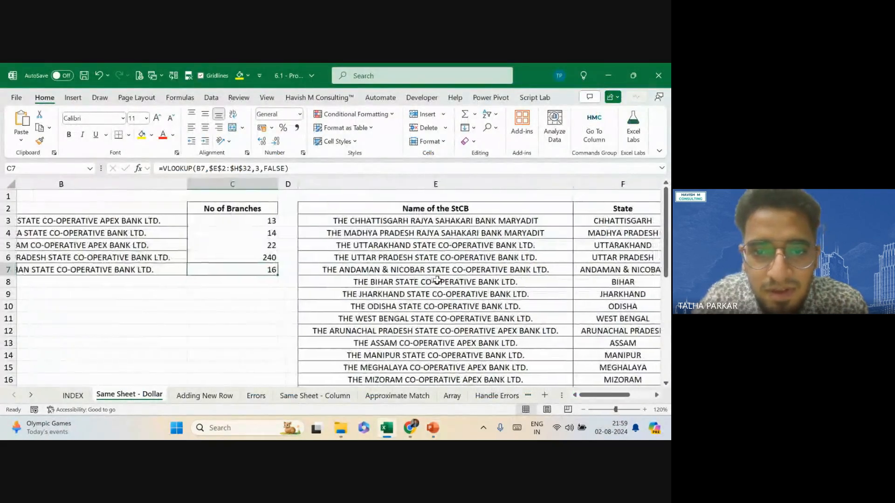
{"action": "scroll", "coordinate": [437, 280], "scroll_direction": "down", "scroll_amount": 3}
{"action": "scroll", "coordinate": [263, 214], "scroll_direction": "up", "scroll_amount": 2}
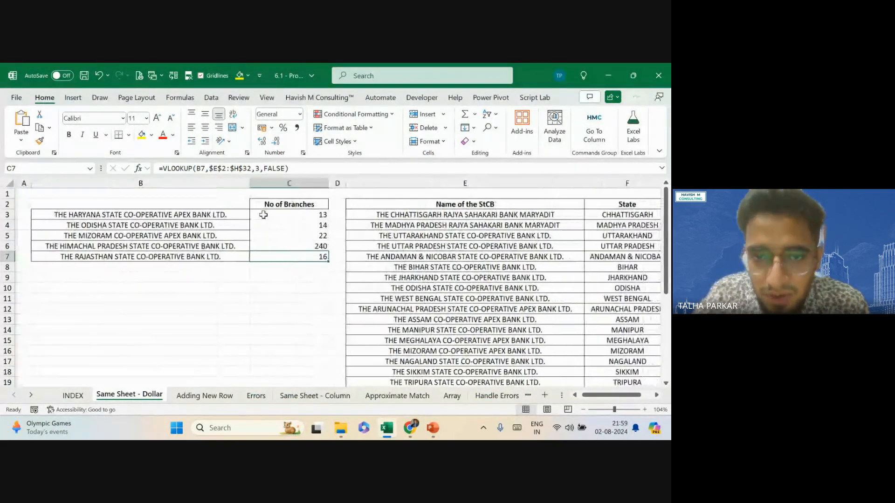
{"action": "double_click", "coordinate": [264, 215]}
{"action": "key", "text": "shift+Home"}
{"action": "type", "text": "="}
{"action": "left_click", "coordinate": [282, 244]}
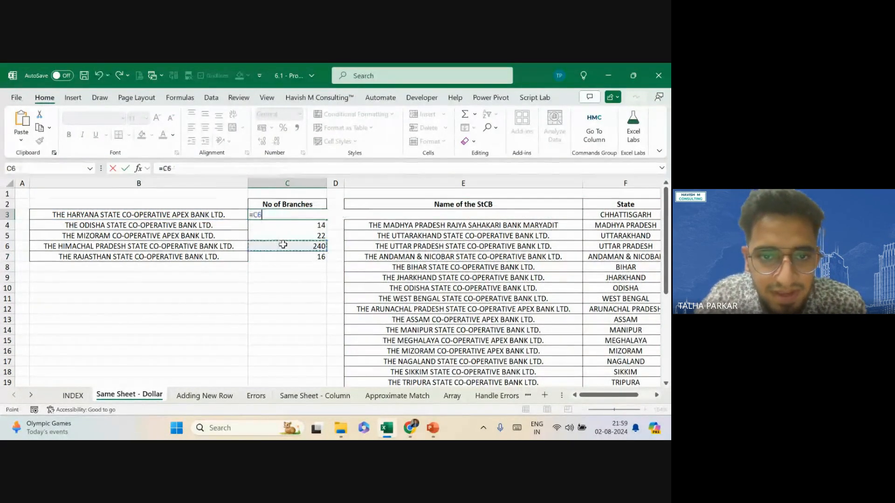
{"action": "key", "text": "Escape"}
- Open the VLOOKUP formula in C3 to examine its arguments
{"action": "scroll", "coordinate": [282, 245], "scroll_direction": "up", "scroll_amount": 4, "text": "ctrl"}
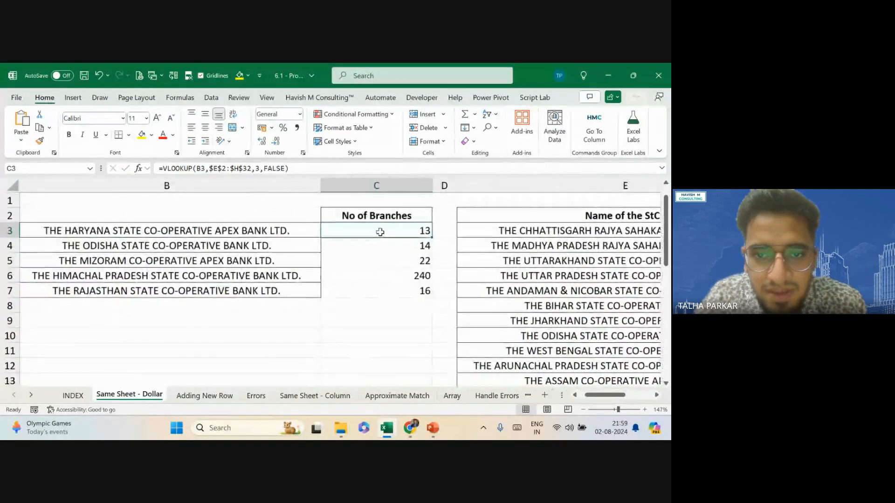
{"action": "double_click", "coordinate": [379, 231]}
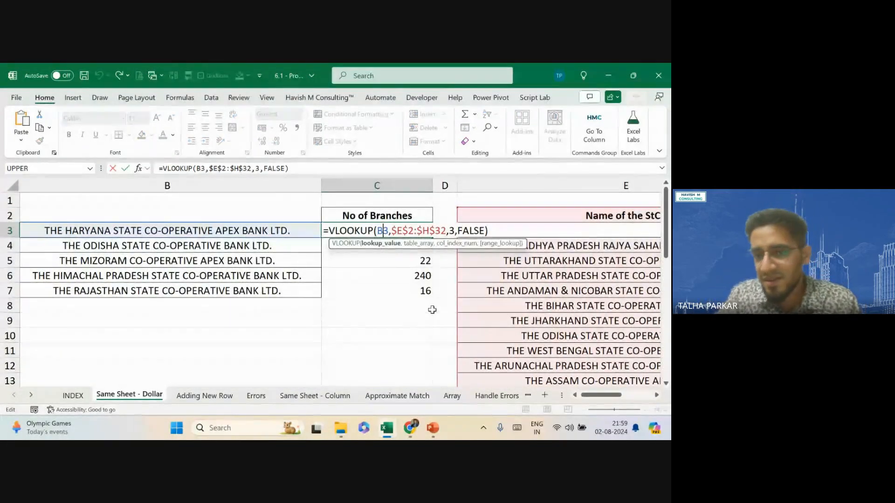
{"action": "key", "text": "Home"}
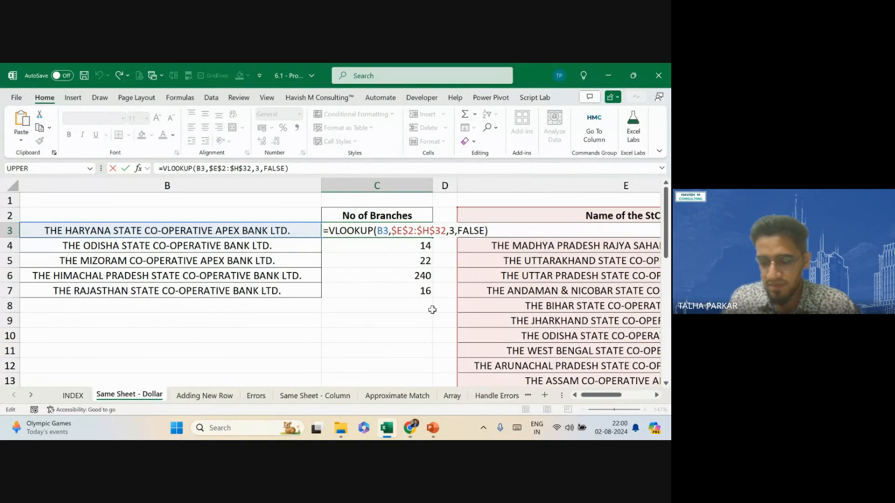
- Switch to the Google Meet call in Chrome and read the newest in-call message
{"action": "key", "text": "alt+Tab"}
{"action": "key", "text": "alt+Tab"}
{"action": "key", "text": "alt+Tab"}
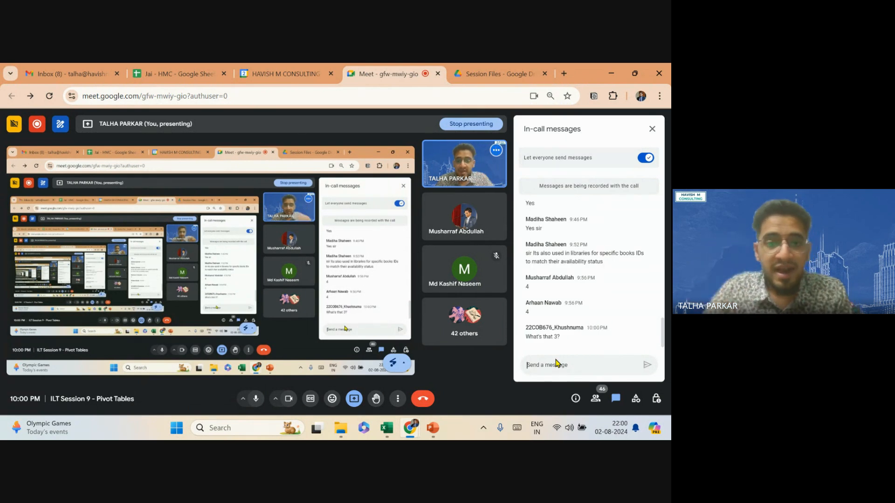
- Switch to PowerPoint and spotlight the pointer over the table columns in the How it Works diagram
{"action": "key", "text": "alt+Tab"}
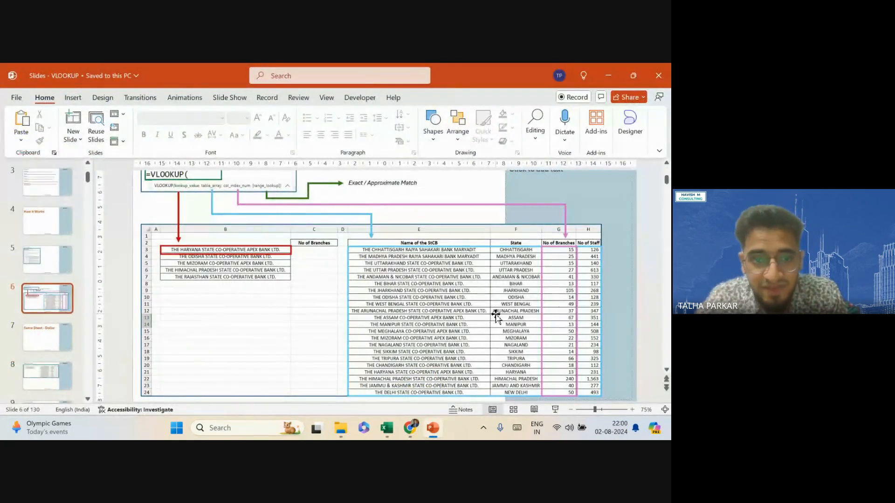
{"action": "key", "text": "ctrl"}
{"action": "key", "text": "ctrl"}
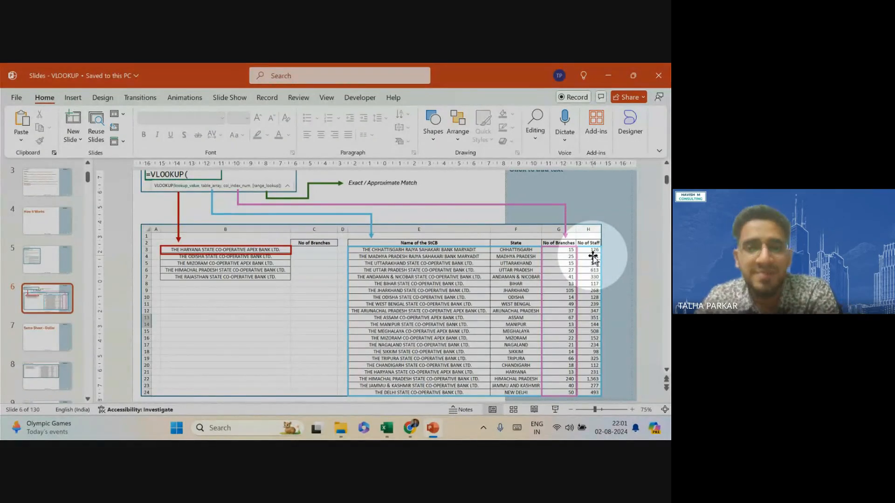
- Review the earlier Google Meet chat messages and return to the Excel workbook
{"action": "key", "text": "alt+Tab"}
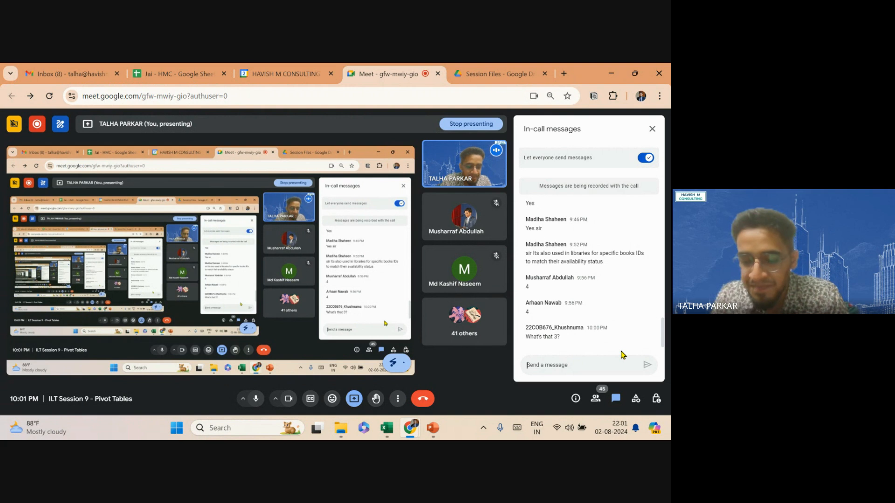
{"action": "scroll", "coordinate": [600, 317], "scroll_direction": "up", "scroll_amount": 1}
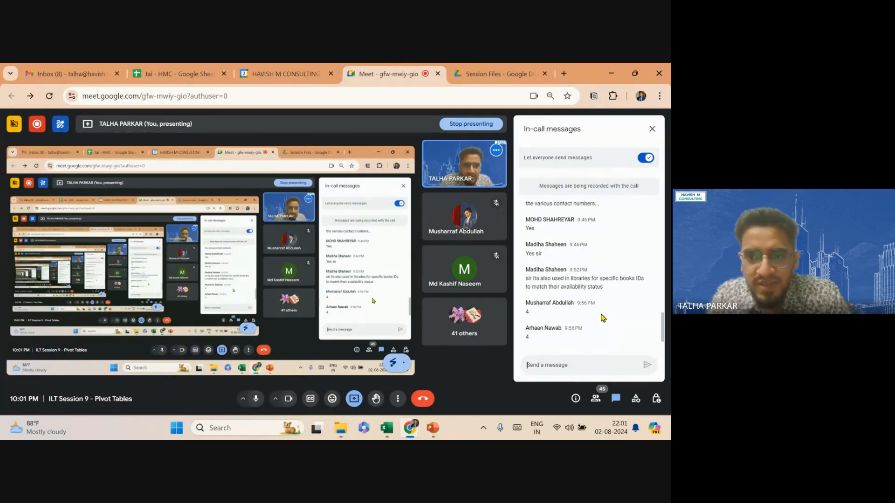
{"action": "key", "text": "alt+Tab"}
{"action": "key", "text": "alt+Tab"}
{"action": "key", "text": "alt+Tab"}
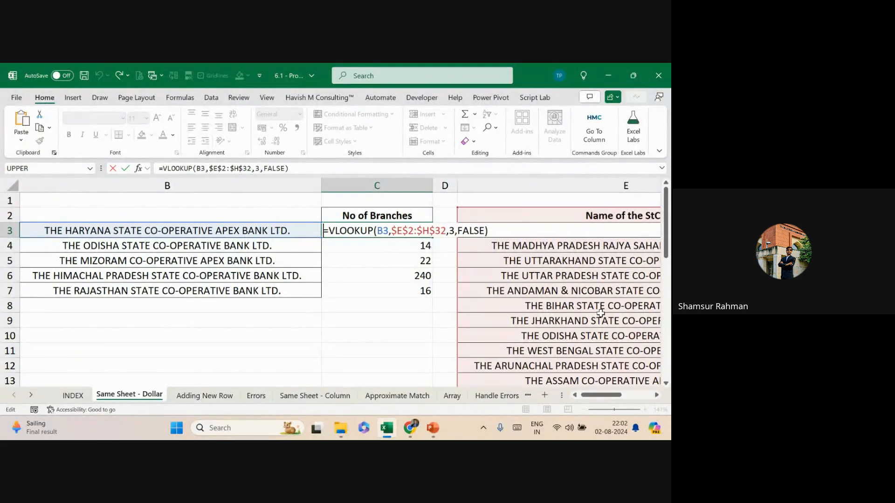
- Make the lookup range in C3's VLOOKUP relative as E2:H32 and fill the formula down to C7
{"action": "left_click_drag", "start_coordinate": [391, 230], "coordinate": [437, 233]}
{"action": "key", "text": "F4"}
{"action": "key", "text": "F4"}
{"action": "key", "text": "F4"}
{"action": "key", "text": "Return"}
{"action": "key", "text": "Up"}
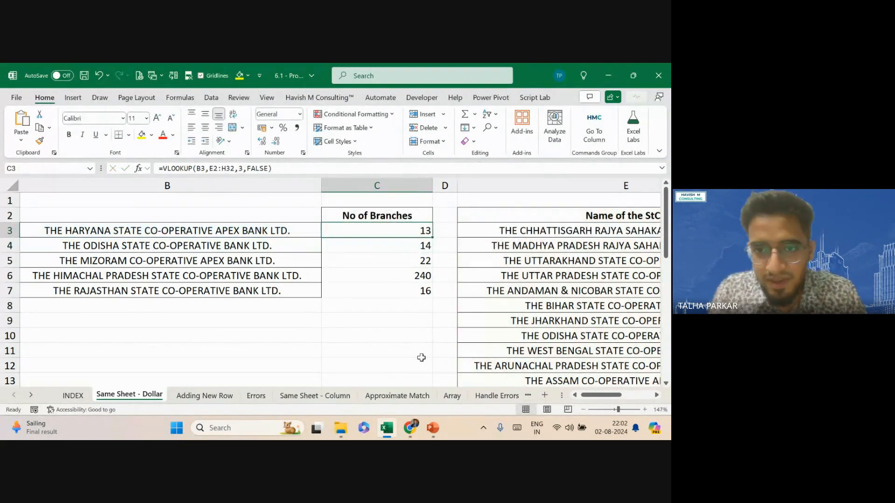
{"action": "key", "text": "ctrl+shift+Down"}
- Show the formulas of C3:C7 as text in D3:D7 with =FORMULATEXT(C3), and fit column D's width to them
{"action": "left_click_drag", "start_coordinate": [457, 185], "coordinate": [522, 179]}
{"action": "left_click", "coordinate": [461, 227]}
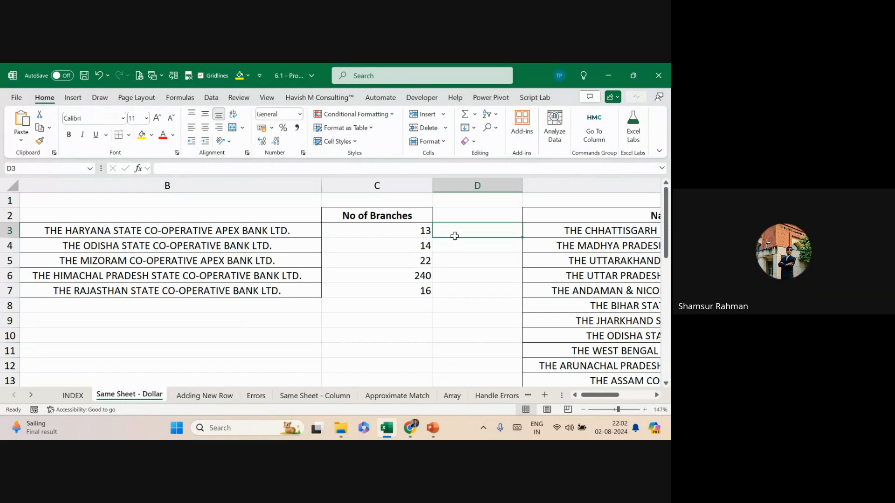
{"action": "type", "text": "=for"}
{"action": "key", "text": "Tab"}
{"action": "type", "text": "C3)"}
{"action": "key", "text": "ctrl+Return"}
{"action": "left_click_drag", "start_coordinate": [454, 235], "coordinate": [455, 291]}
{"action": "key", "text": "ctrl+d"}
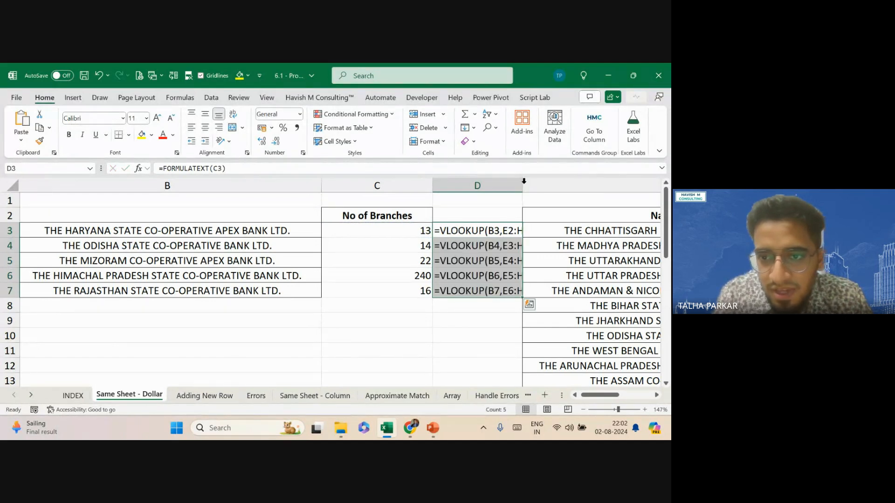
{"action": "double_click", "coordinate": [523, 183]}
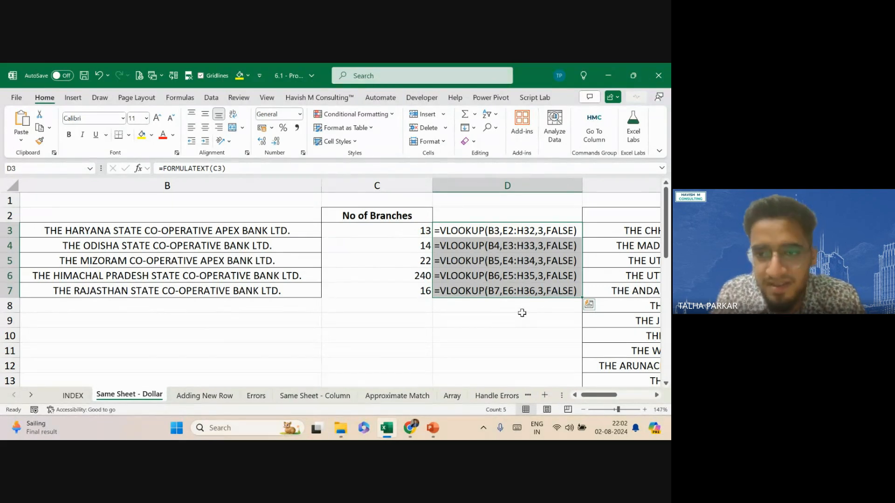
- Copy the first bank name of the lookup table from E3 into B7, replacing the Rajasthan bank
{"action": "scroll", "coordinate": [629, 258], "scroll_direction": "right", "scroll_amount": 3}
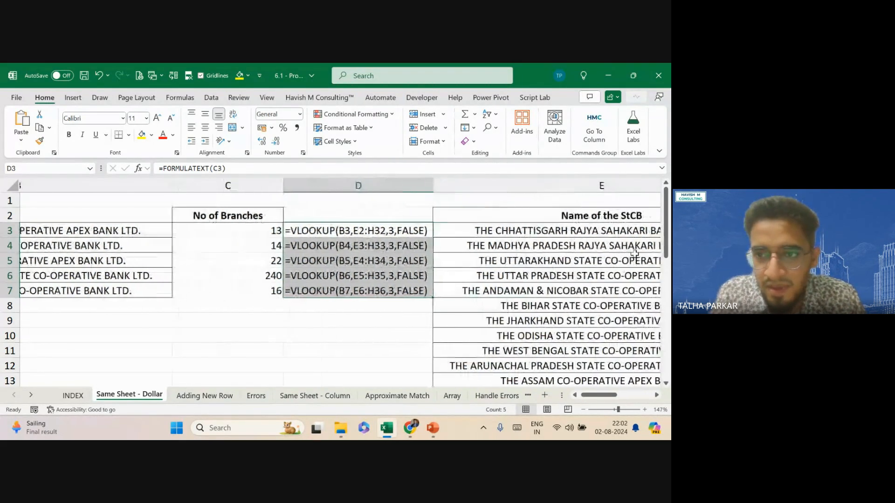
{"action": "left_click", "coordinate": [558, 233]}
{"action": "key", "text": "ctrl+c"}
{"action": "scroll", "coordinate": [297, 289], "scroll_direction": "left", "scroll_amount": 4}
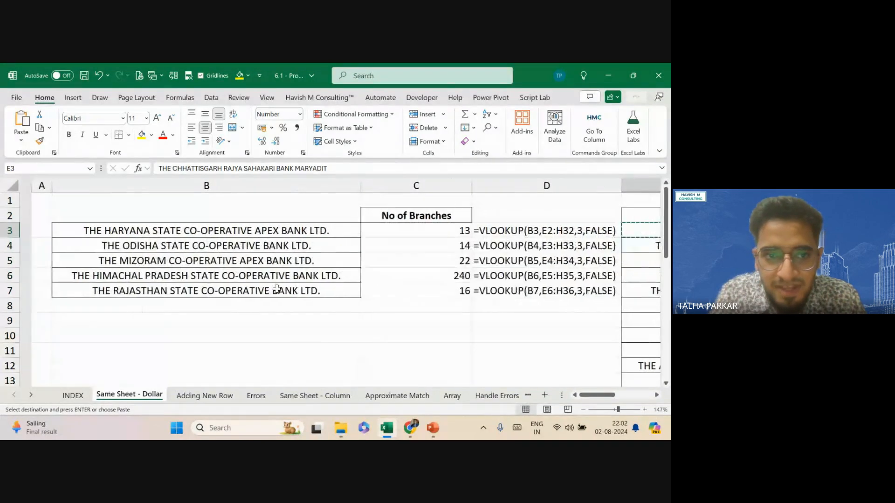
{"action": "left_click", "coordinate": [245, 290]}
{"action": "key", "text": "ctrl+v"}
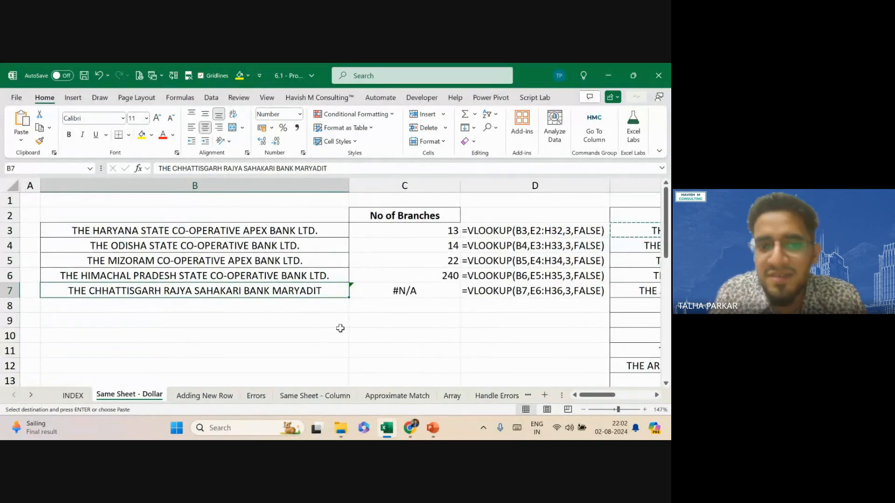
- Examine which table rows the relative lookup range in C7's formula covers, leaving the formula without changes
{"action": "scroll", "coordinate": [340, 328], "scroll_direction": "right", "scroll_amount": 5}
{"action": "scroll", "coordinate": [339, 325], "scroll_direction": "left", "scroll_amount": 4}
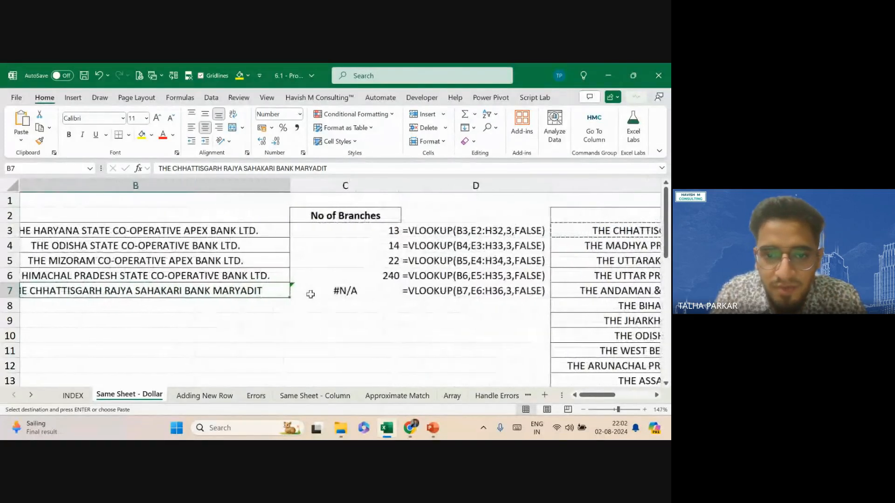
{"action": "left_click", "coordinate": [329, 291]}
{"action": "key", "text": "F2"}
{"action": "scroll", "coordinate": [517, 303], "scroll_direction": "right", "scroll_amount": 3}
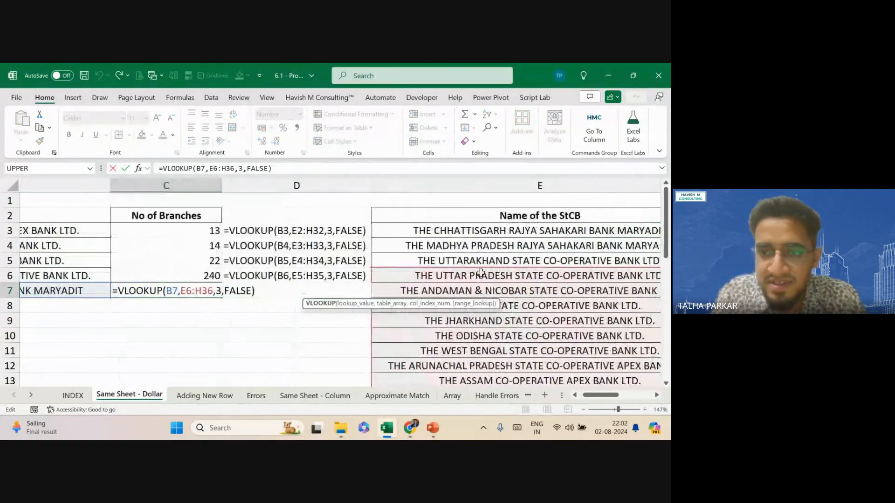
{"action": "scroll", "coordinate": [475, 322], "scroll_direction": "down", "scroll_amount": 10}
{"action": "scroll", "coordinate": [476, 322], "scroll_direction": "up", "scroll_amount": 10}
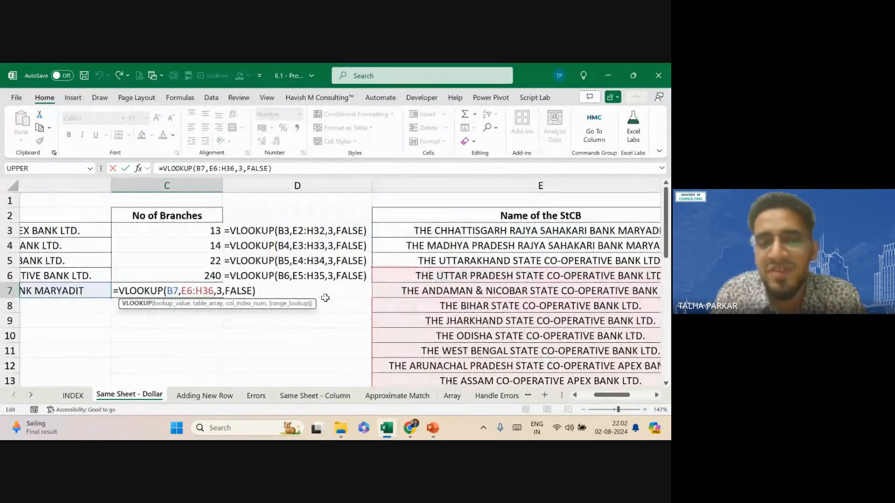
{"action": "key", "text": "Return"}
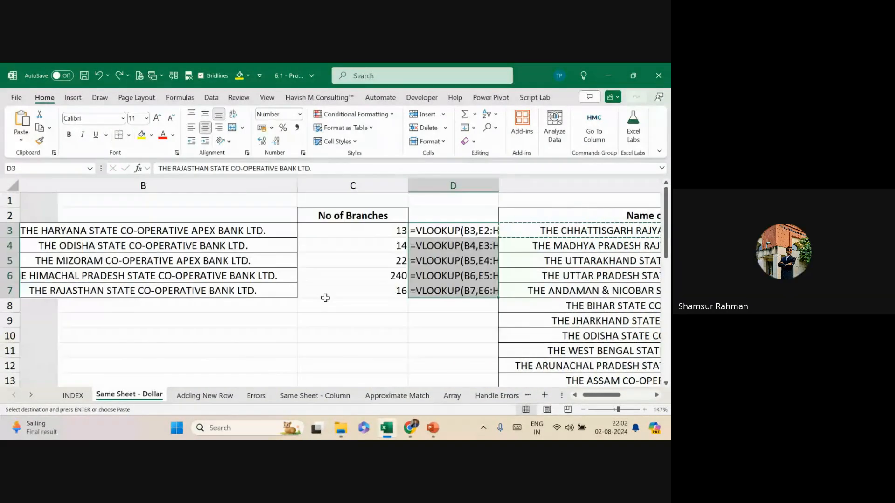
- Undo the bank name pasted in B7, the column D width fit and the formula texts in D3:D7
{"action": "key", "text": "ctrl+z"}
{"action": "key", "text": "ctrl+z"}
{"action": "key", "text": "ctrl+z"}
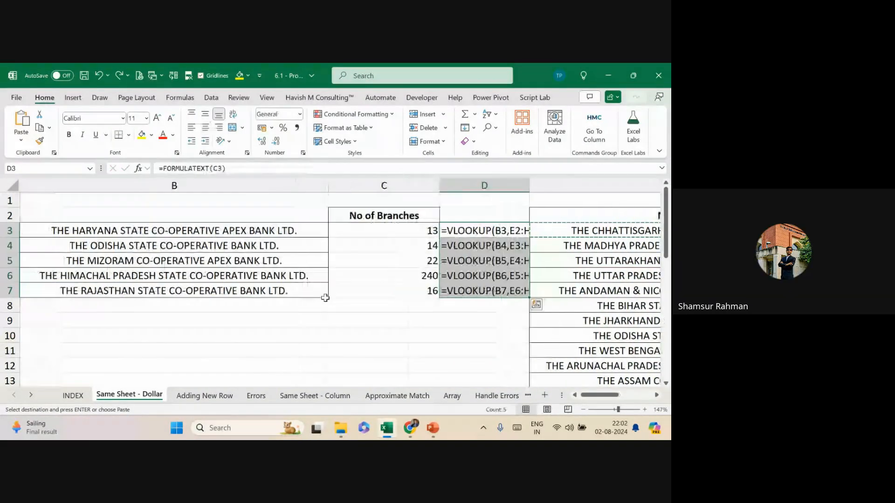
{"action": "key", "text": "Escape"}
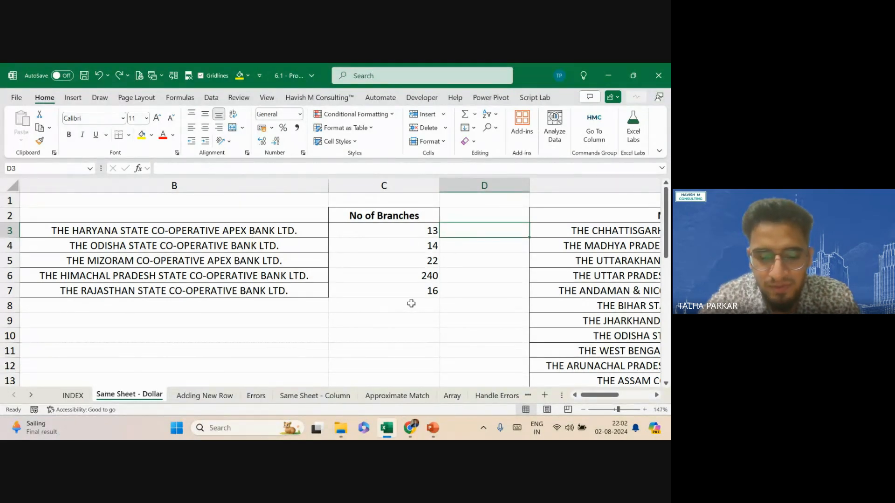
- Lock the lookup range in C3's VLOOKUP formula as $E$2:$H$32
{"action": "double_click", "coordinate": [380, 230]}
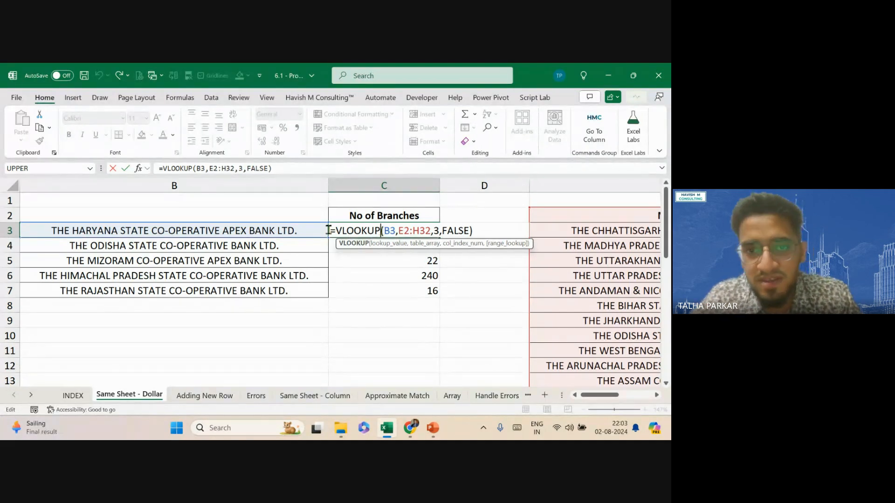
{"action": "left_click_drag", "start_coordinate": [331, 230], "coordinate": [483, 232]}
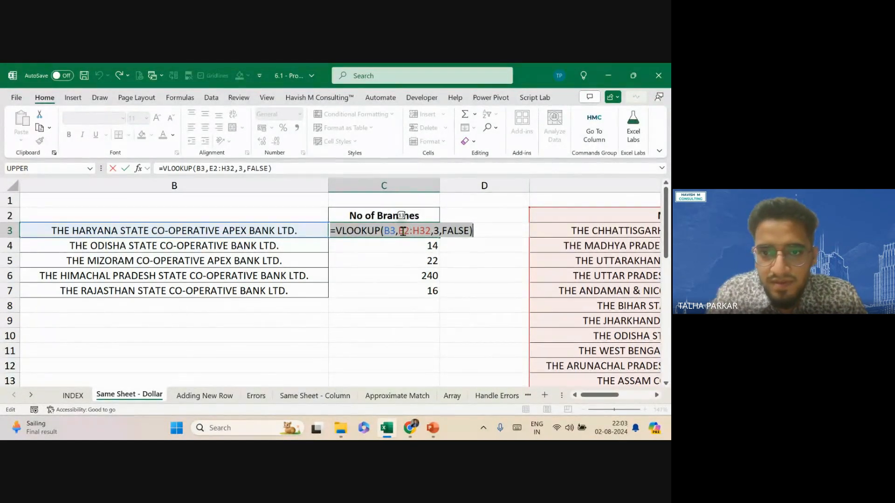
{"action": "left_click", "coordinate": [403, 230]}
{"action": "double_click", "coordinate": [403, 231]}
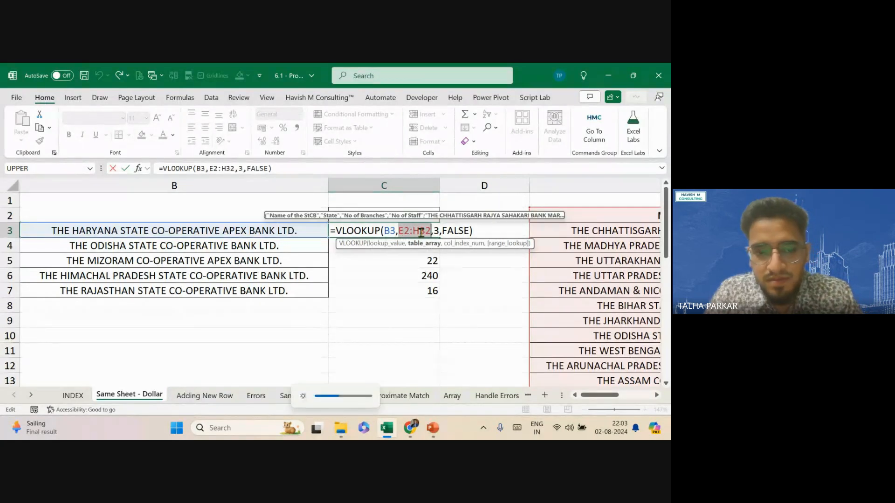
{"action": "key", "text": "F4"}
{"action": "key", "text": "XF86AudioRaiseVolume"}
{"action": "key", "text": "XF86AudioRaiseVolume"}
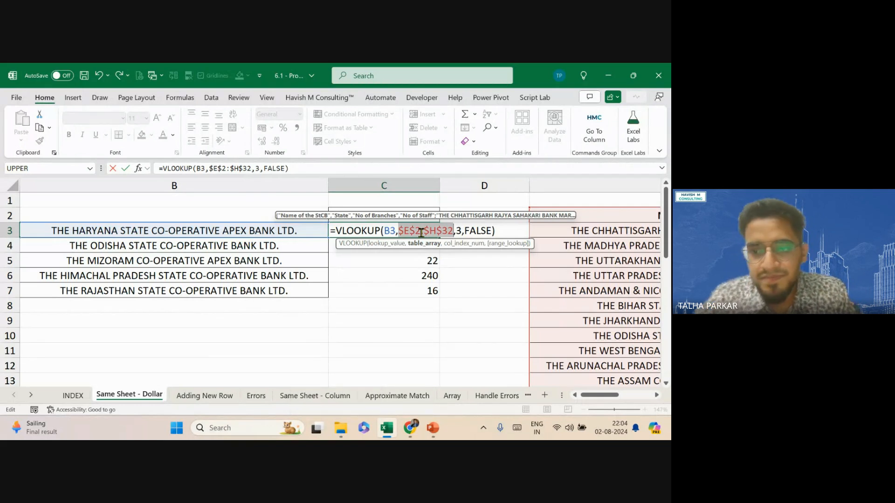
{"action": "key", "text": "XF86MonBrightnessUp"}
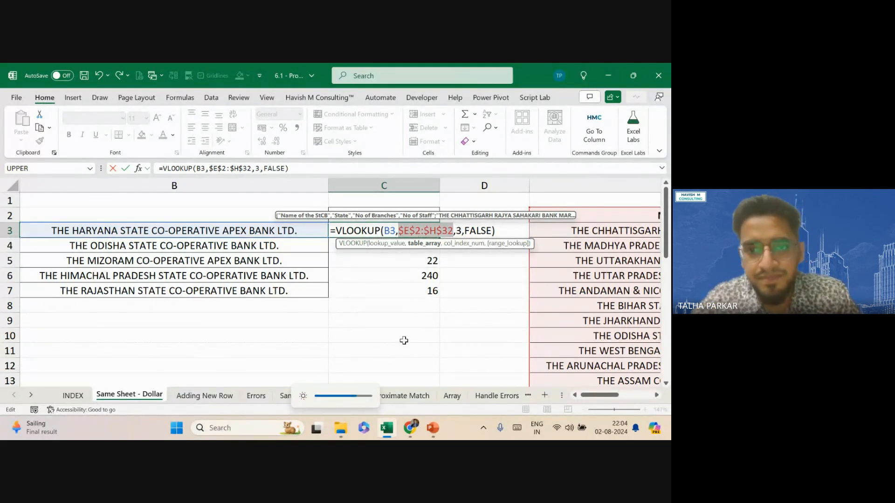
{"action": "key", "text": "Return"}
- Confirm C3's locked lookup range and copy the formula text =VLOOKUP(B3,$E$2:$H$32,3,FALSE) from the cell
{"action": "key", "text": "alt+Tab"}
{"action": "key", "text": "alt+Tab"}
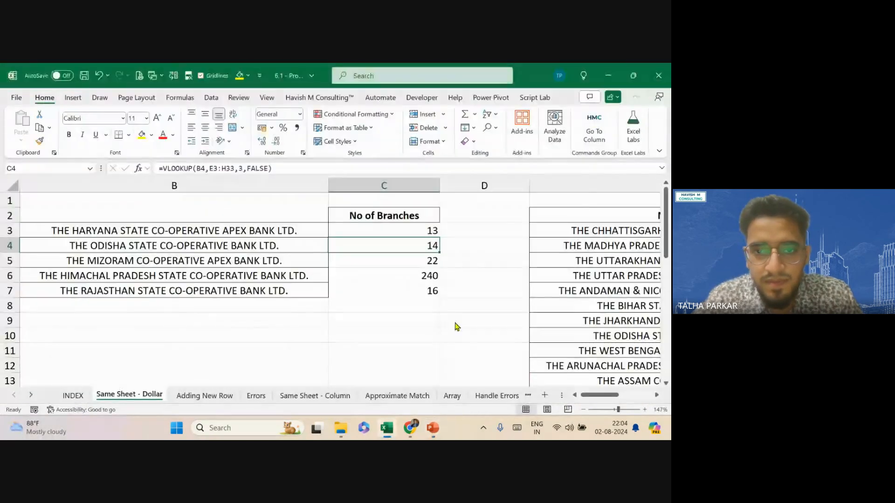
{"action": "key", "text": "alt+Tab"}
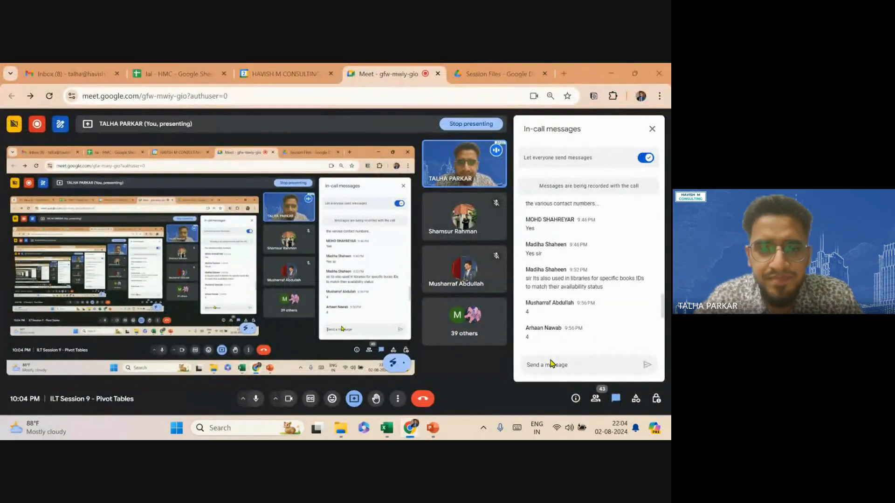
{"action": "key", "text": "alt+Tab"}
{"action": "double_click", "coordinate": [409, 230]}
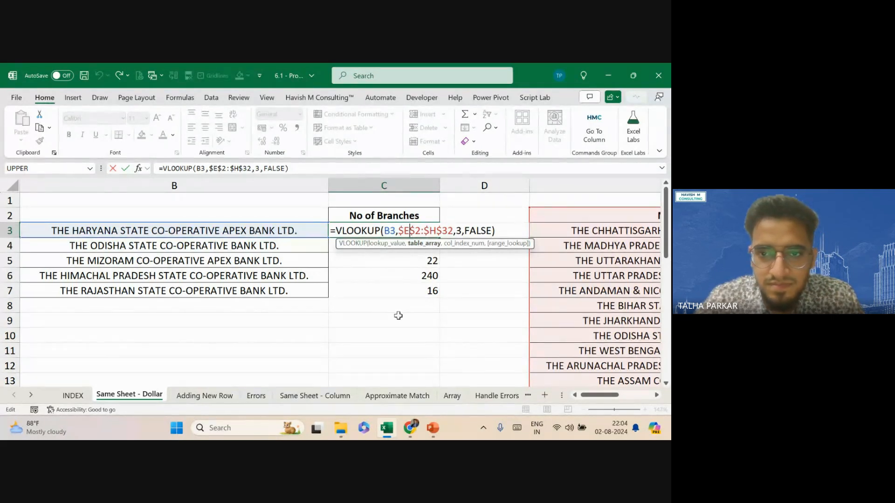
{"action": "key", "text": "Return"}
{"action": "double_click", "coordinate": [408, 228]}
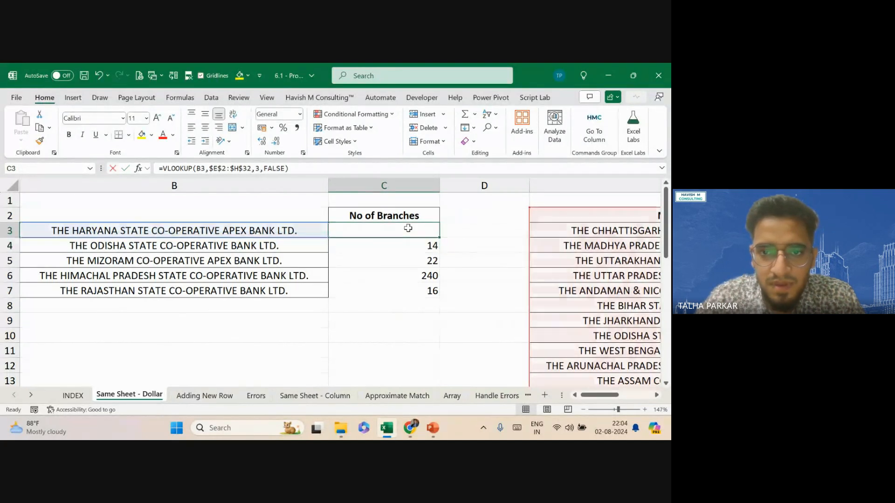
{"action": "key", "text": "ctrl+c"}
{"action": "key", "text": "Escape"}
- Switch to the Google Meet call, send the copied VLOOKUP formula as an in-call message and review the participants' replies
{"action": "key", "text": "alt+Tab"}
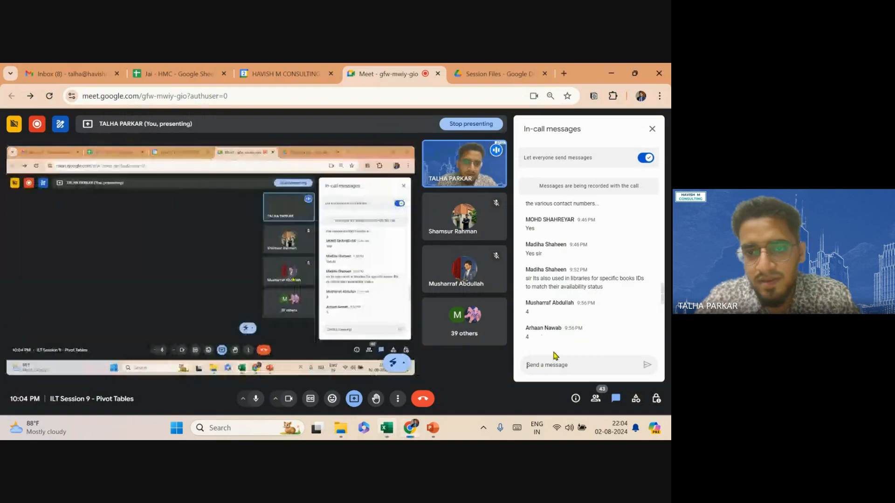
{"action": "left_click", "coordinate": [557, 364]}
{"action": "key", "text": "ctrl+v"}
{"action": "key", "text": "Return"}
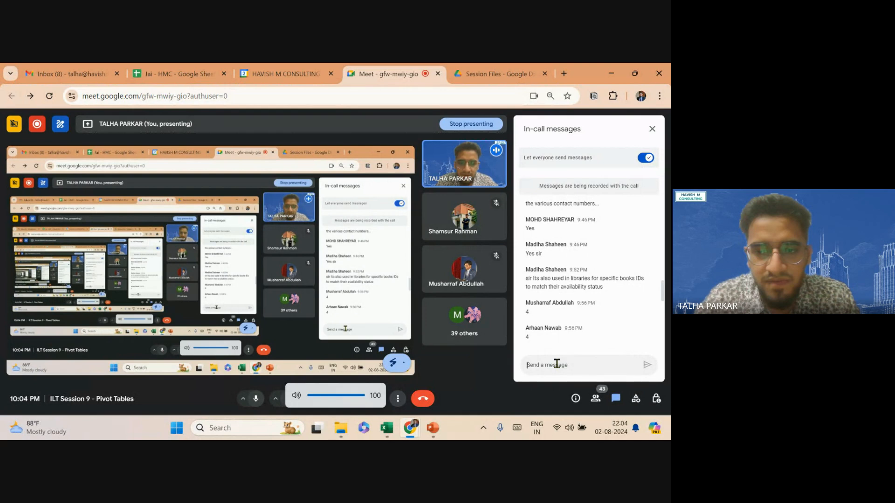
{"action": "scroll", "coordinate": [588, 350], "scroll_direction": "down", "scroll_amount": 5}
{"action": "scroll", "coordinate": [613, 252], "scroll_direction": "up", "scroll_amount": 10}
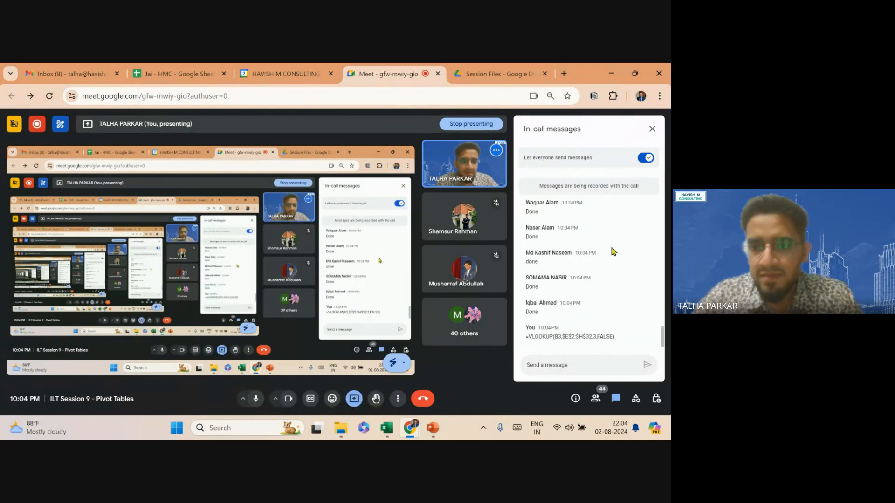
{"action": "scroll", "coordinate": [614, 252], "scroll_direction": "down", "scroll_amount": 3}
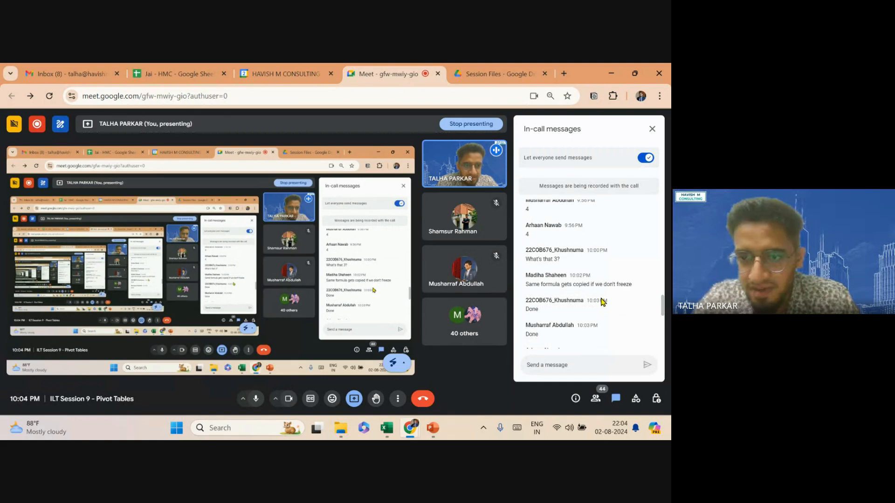
{"action": "scroll", "coordinate": [594, 309], "scroll_direction": "down", "scroll_amount": 5}
- Switch to Excel and examine the lookup table on the Adding New Row sheet, including the NEW BANK record in row 33
{"action": "key", "text": "alt+Tab"}
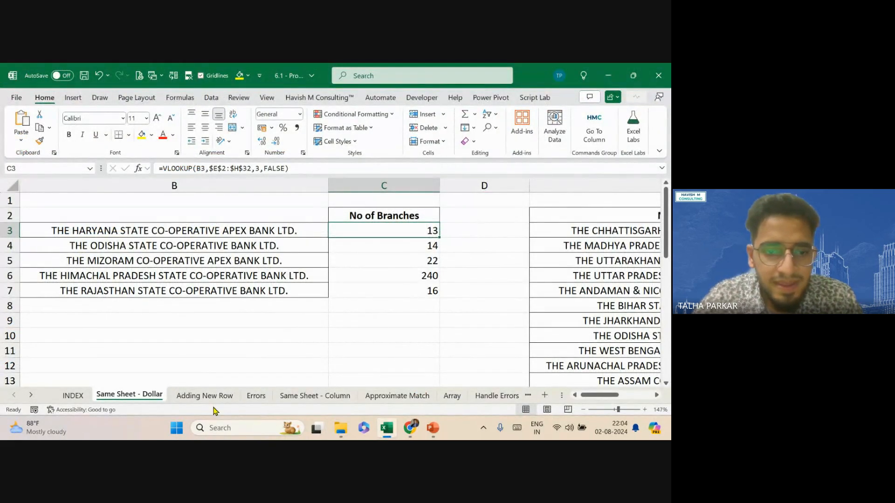
{"action": "left_click", "coordinate": [204, 396]}
{"action": "left_click", "coordinate": [216, 295]}
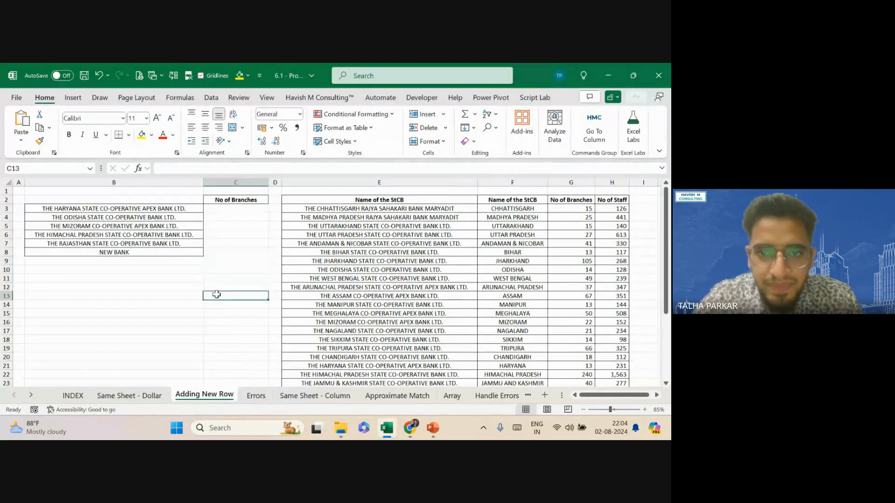
{"action": "left_click", "coordinate": [235, 208]}
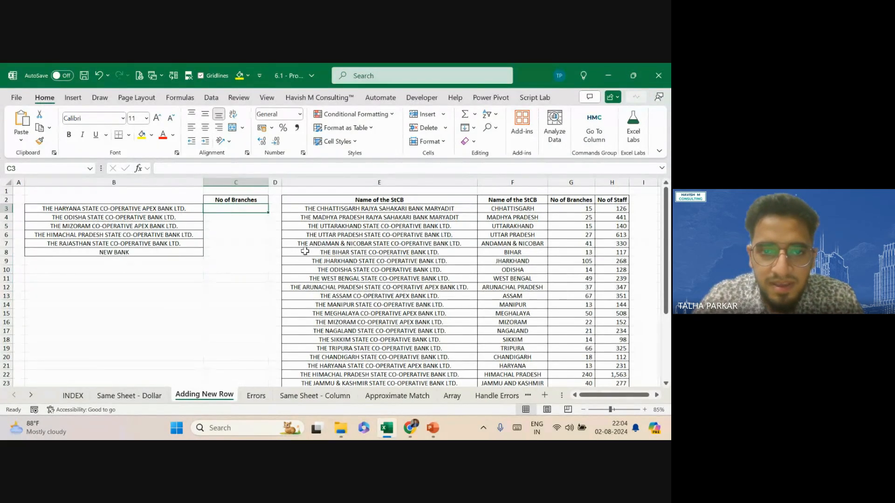
{"action": "scroll", "coordinate": [324, 308], "scroll_direction": "down", "scroll_amount": 6}
{"action": "scroll", "coordinate": [324, 308], "scroll_direction": "up", "scroll_amount": 6}
{"action": "scroll", "coordinate": [324, 308], "scroll_direction": "down", "scroll_amount": 6}
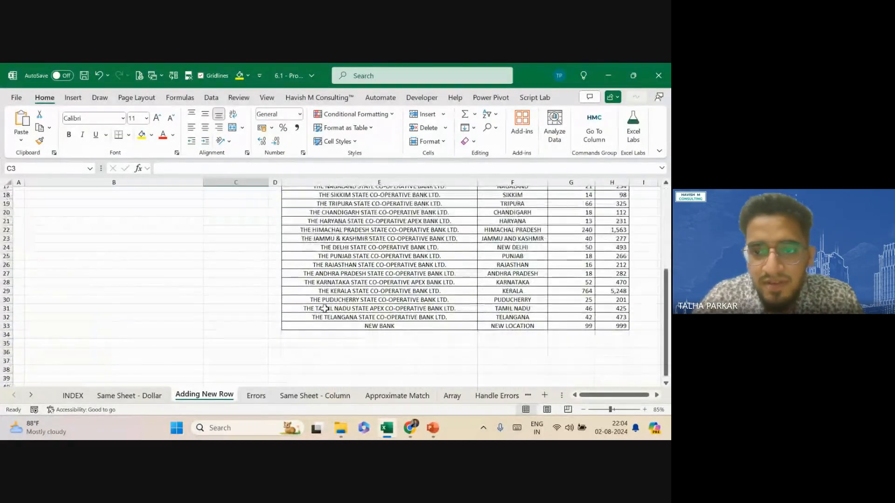
{"action": "left_click", "coordinate": [332, 325]}
{"action": "left_click_drag", "start_coordinate": [494, 325], "coordinate": [628, 327]}
{"action": "scroll", "coordinate": [361, 239], "scroll_direction": "up", "scroll_amount": 6}
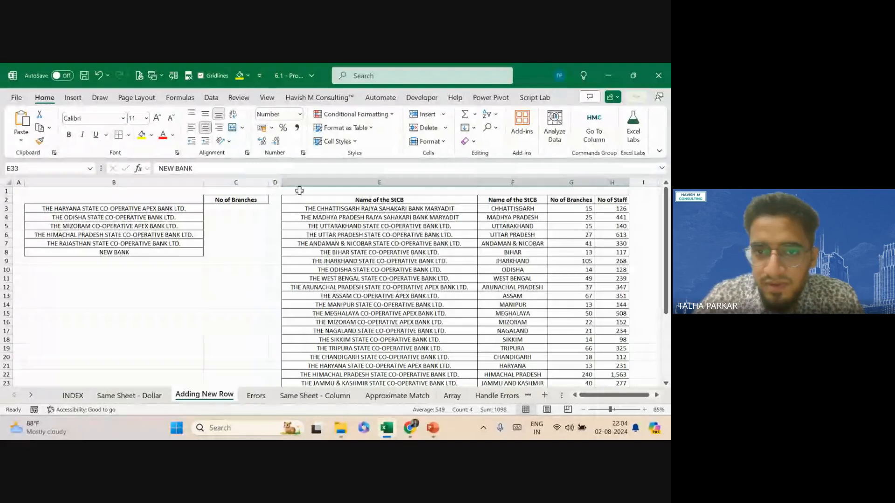
{"action": "left_click_drag", "start_coordinate": [309, 199], "coordinate": [497, 322]}
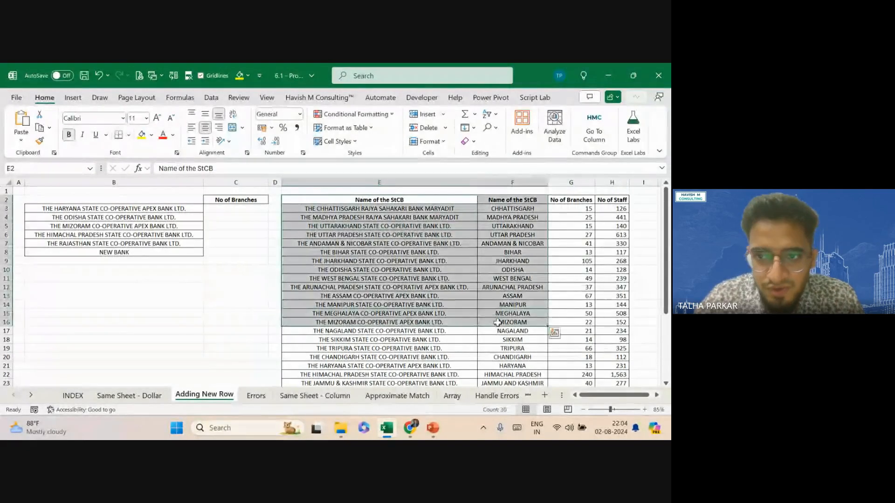
- Start a VLOOKUP formula in C3 with B3 as the lookup value and whole columns E:H as the table array
{"action": "left_click", "coordinate": [232, 209]}
{"action": "type", "text": "=VLOOKUP("}
{"action": "key", "text": "Left"}
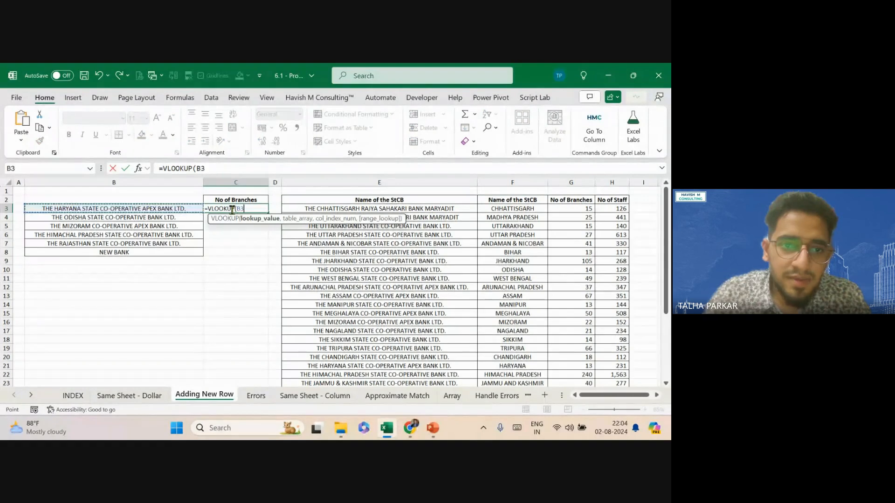
{"action": "type", "text": ","}
{"action": "key", "text": "Right"}
{"action": "key", "text": "Right"}
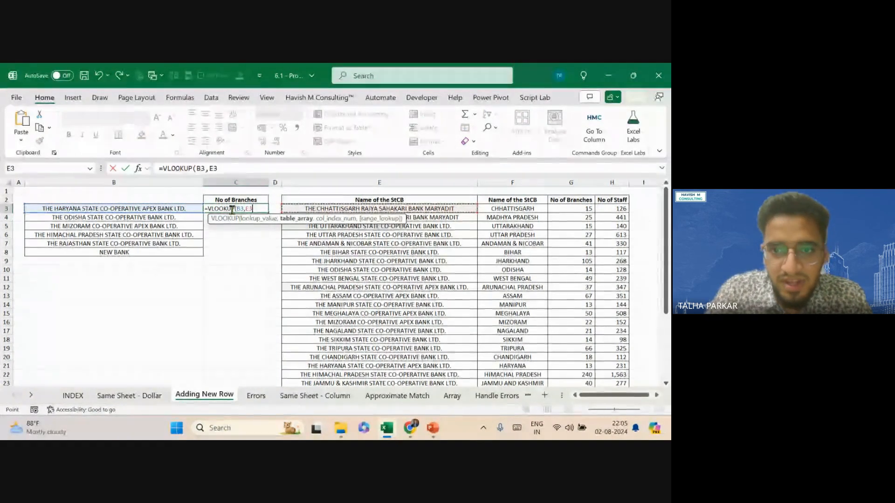
{"action": "key", "text": "ctrl+space"}
{"action": "key", "text": "shift+Right"}
{"action": "key", "text": "shift+Right"}
{"action": "key", "text": "shift+Right"}
{"action": "type", "text": ","}
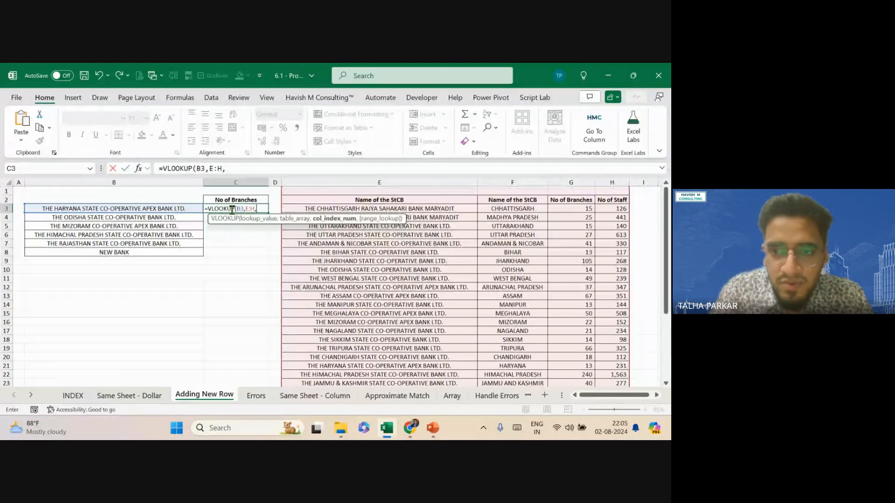
- Complete C3's VLOOKUP with column index 3 and 0 for an exact match
{"action": "type", "text": "3,0"}
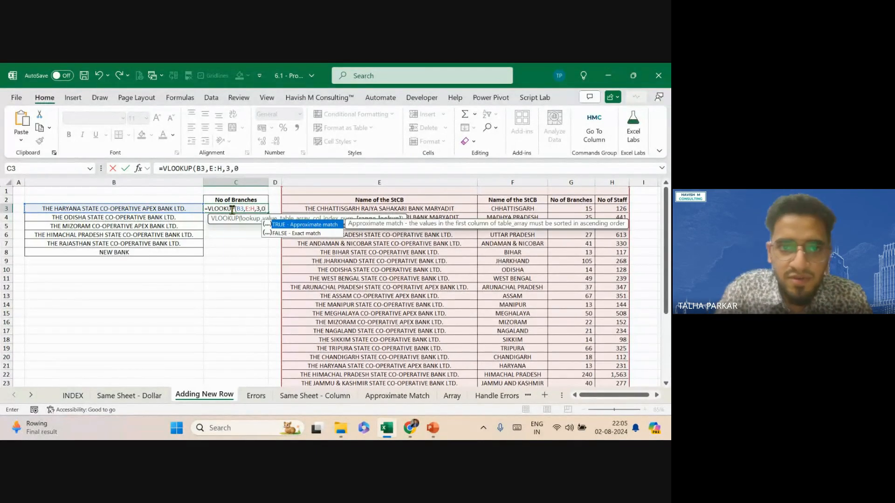
{"action": "type", "text": ")"}
{"action": "key", "text": "ctrl+Return"}
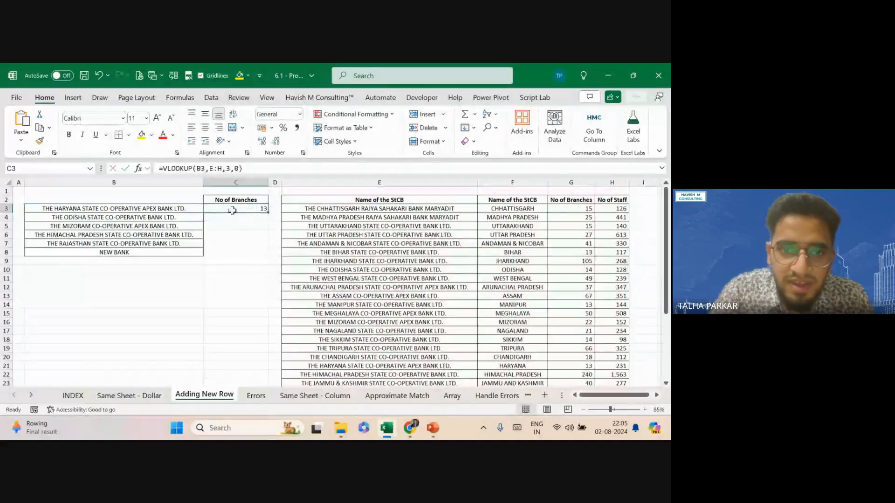
- Fill the whole-column VLOOKUP formula from C3 down through C8, keeping its E:H reference unlocked
{"action": "scroll", "coordinate": [232, 211], "scroll_direction": "up", "scroll_amount": 2}
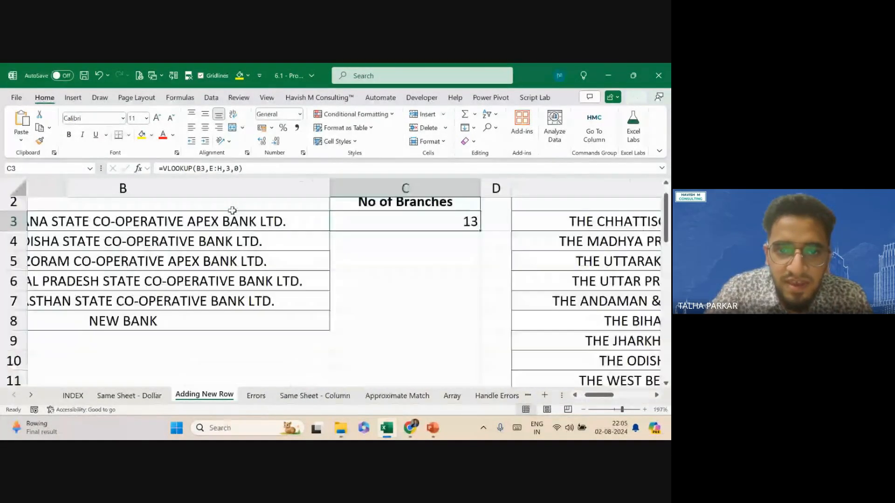
{"action": "double_click", "coordinate": [350, 224]}
{"action": "left_click_drag", "start_coordinate": [422, 221], "coordinate": [441, 220]}
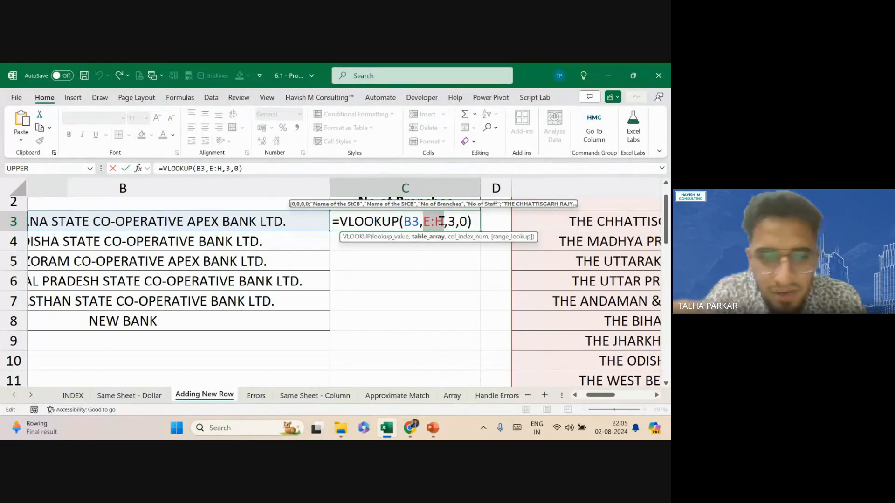
{"action": "key", "text": "ctrl+Return"}
{"action": "key", "text": "shift+Down"}
{"action": "key", "text": "shift+Down"}
{"action": "key", "text": "shift+Down"}
{"action": "key", "text": "shift+Down"}
{"action": "key", "text": "shift+Down"}
{"action": "key", "text": "ctrl+d"}
{"action": "double_click", "coordinate": [434, 224]}
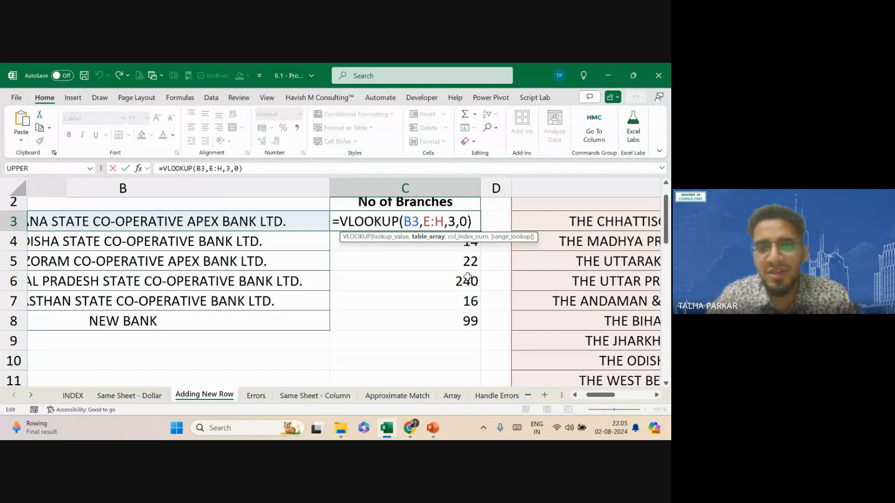
{"action": "key", "text": "Escape"}
- Add a record named New Bank 2 in E34, directly below the last bank of the lookup table
{"action": "left_click", "coordinate": [406, 328]}
{"action": "key", "text": "ctrl+Right"}
{"action": "key", "text": "ctrl+Down"}
{"action": "key", "text": "Down"}
{"action": "type", "text": "New Bank"}
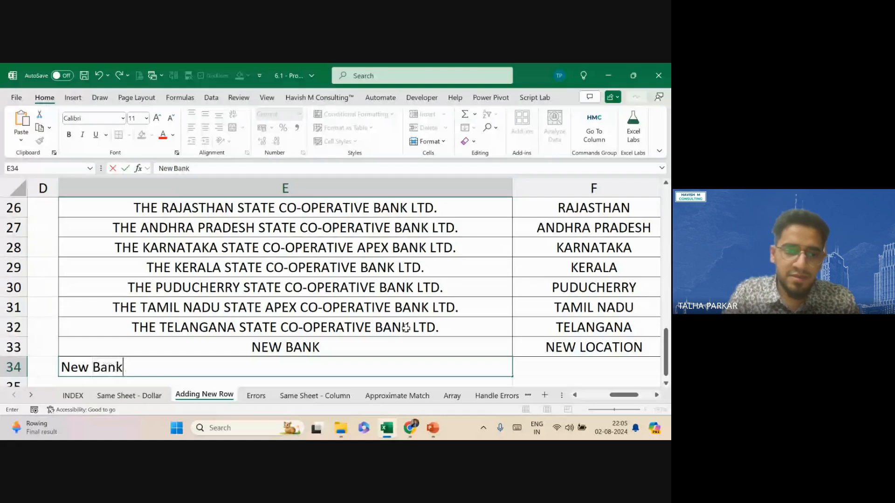
{"action": "type", "text": " 2"}
{"action": "key", "text": "Return"}
- Set the number of branches for New Bank 2 to 123 in G34
{"action": "key", "text": "Up"}
{"action": "key", "text": "Right"}
{"action": "key", "text": "Right"}
{"action": "key", "text": "Right"}
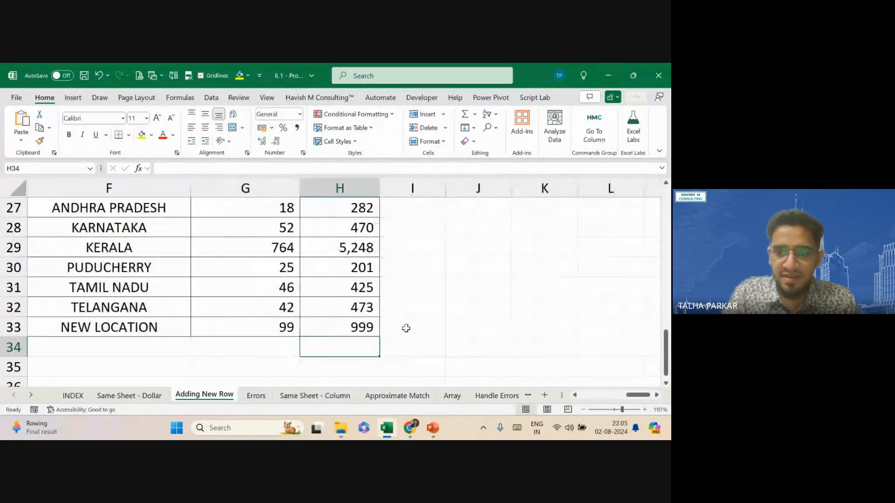
{"action": "key", "text": "Left"}
{"action": "type", "text": "123"}
{"action": "key", "text": "Left"}
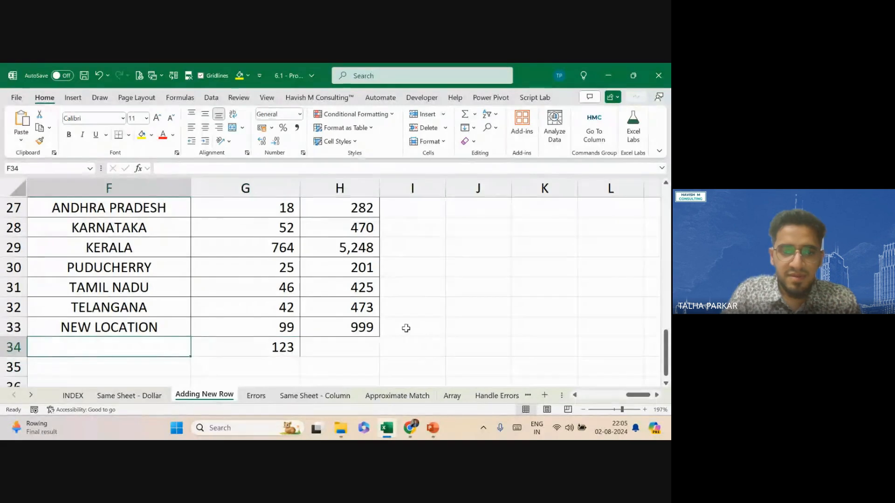
- Enter New Bank 2 in B9 below the listed banks and check the VLOOKUP formula in C9
{"action": "key", "text": "Home"}
{"action": "key", "text": "ctrl+Up"}
{"action": "key", "text": "Right"}
{"action": "key", "text": "Down"}
{"action": "key", "text": "Down"}
{"action": "key", "text": "Down"}
{"action": "key", "text": "Down"}
{"action": "key", "text": "Down"}
{"action": "key", "text": "Down"}
{"action": "key", "text": "Down"}
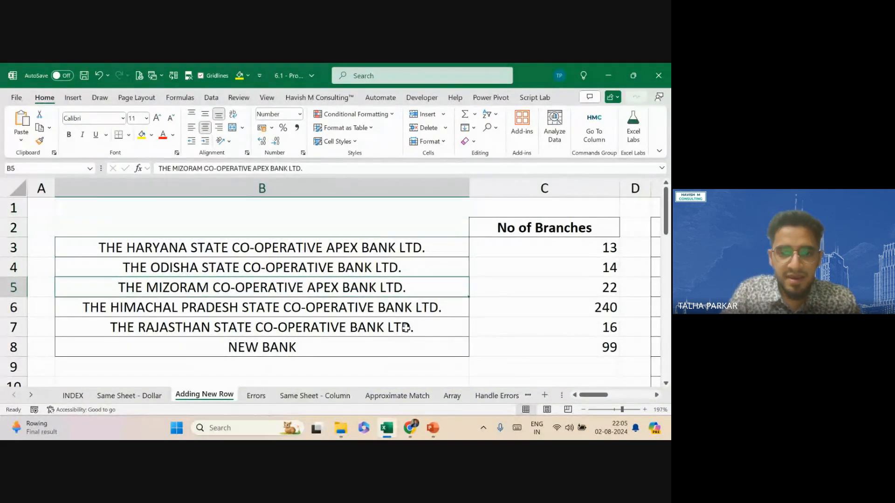
{"action": "key", "text": "Down"}
{"action": "type", "text": "New Bank"}
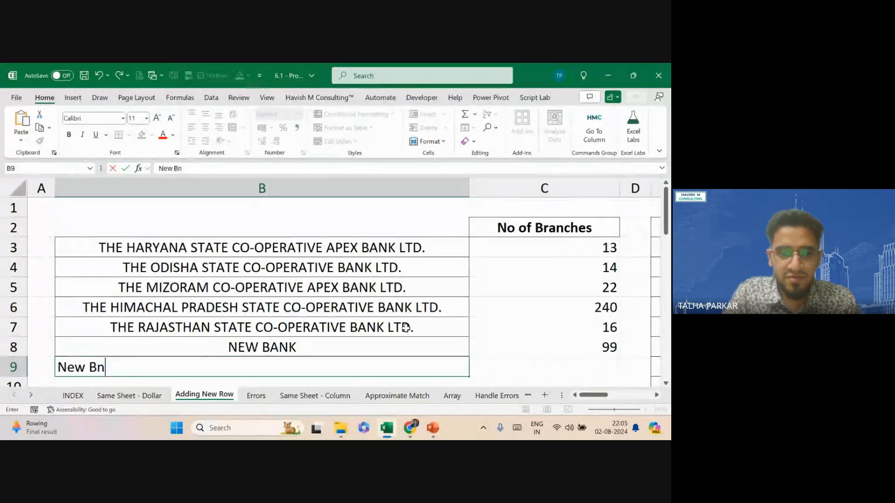
{"action": "type", "text": " 2"}
{"action": "key", "text": "Return"}
{"action": "key", "text": "Up"}
{"action": "key", "text": "Right"}
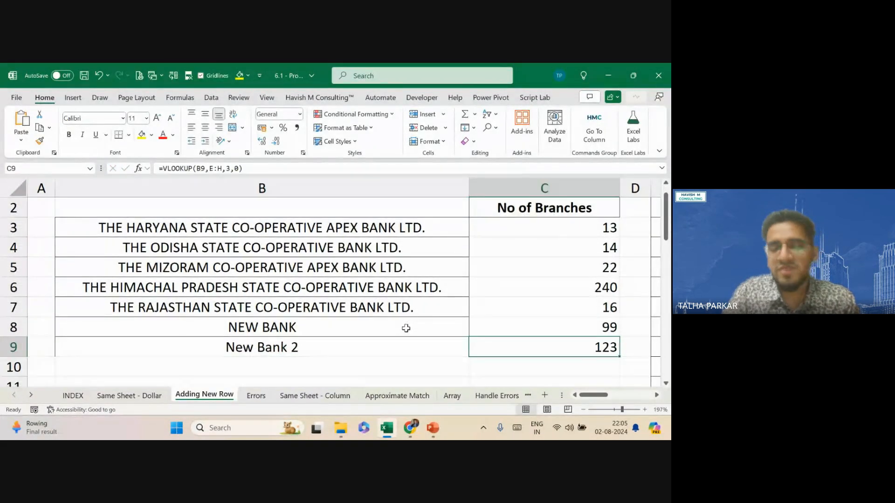
{"action": "double_click", "coordinate": [515, 343]}
{"action": "key", "text": "Escape"}
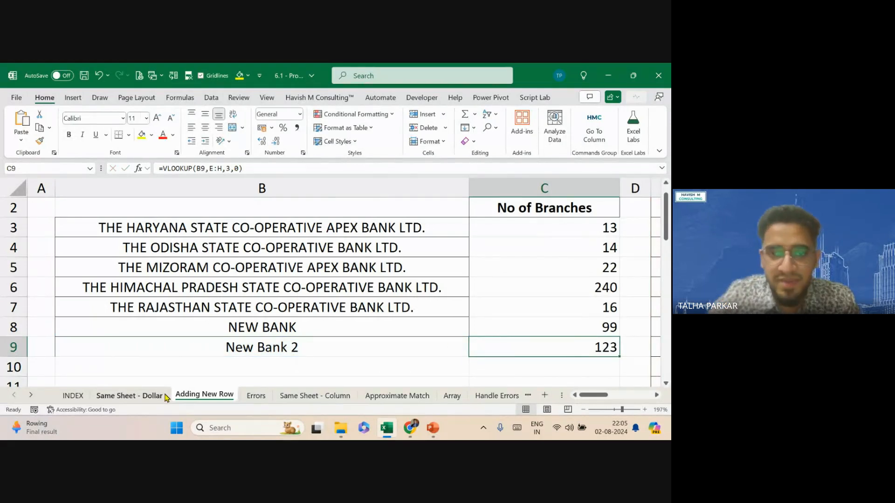
- Review the locked range $E$2:$H$32 in C3's formula on the Same Sheet - Dollar sheet
{"action": "left_click", "coordinate": [140, 395]}
{"action": "double_click", "coordinate": [396, 234]}
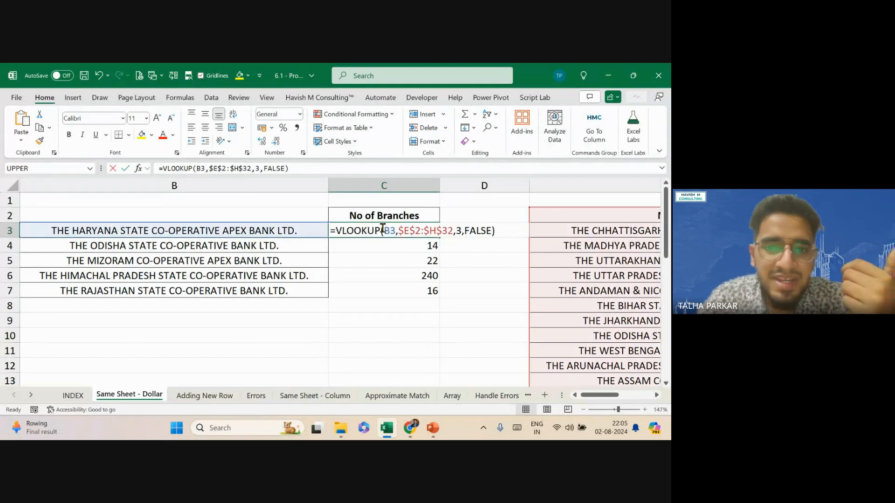
{"action": "left_click_drag", "start_coordinate": [397, 230], "coordinate": [451, 230]}
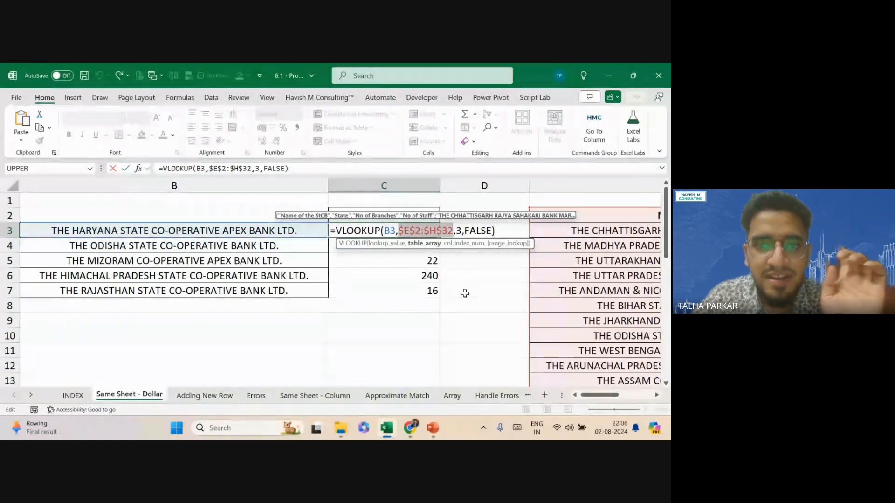
{"action": "key", "text": "Return"}
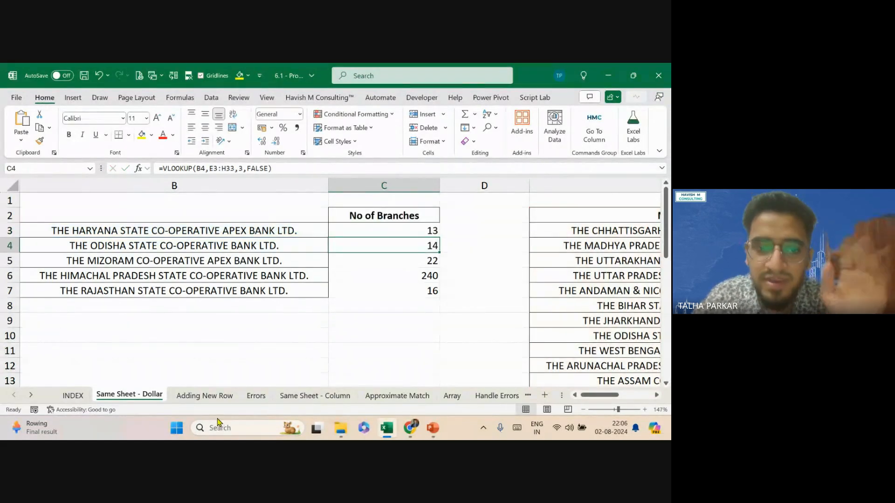
- Copy C3's formula =VLOOKUP(B3,E:H,3,0) from the Adding New Row sheet and send it in the Google Meet chat
{"action": "left_click", "coordinate": [214, 397]}
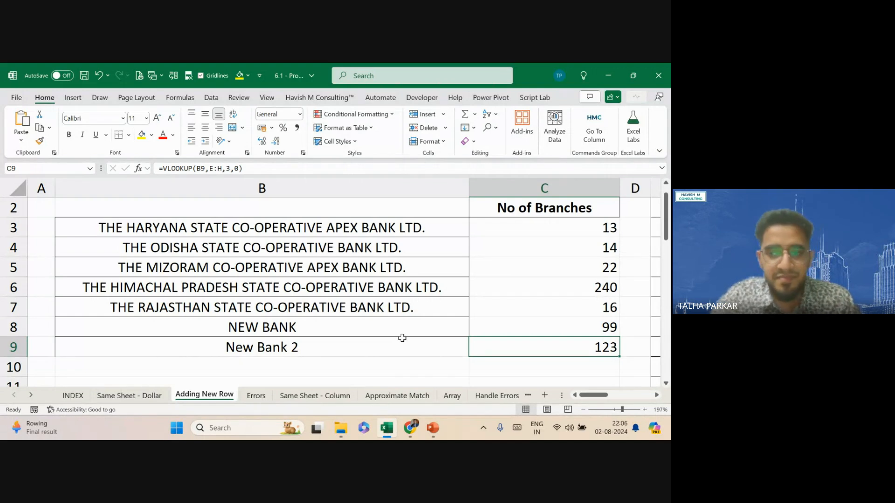
{"action": "double_click", "coordinate": [512, 227]}
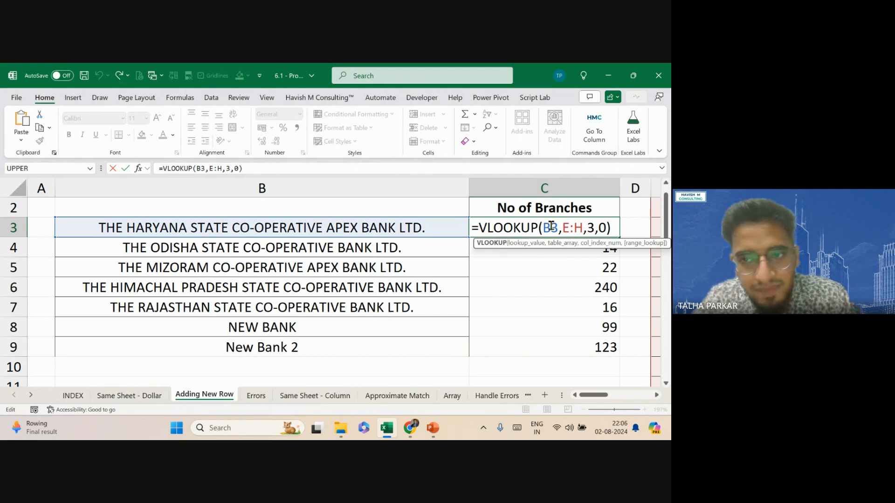
{"action": "left_click_drag", "start_coordinate": [563, 228], "coordinate": [583, 228]}
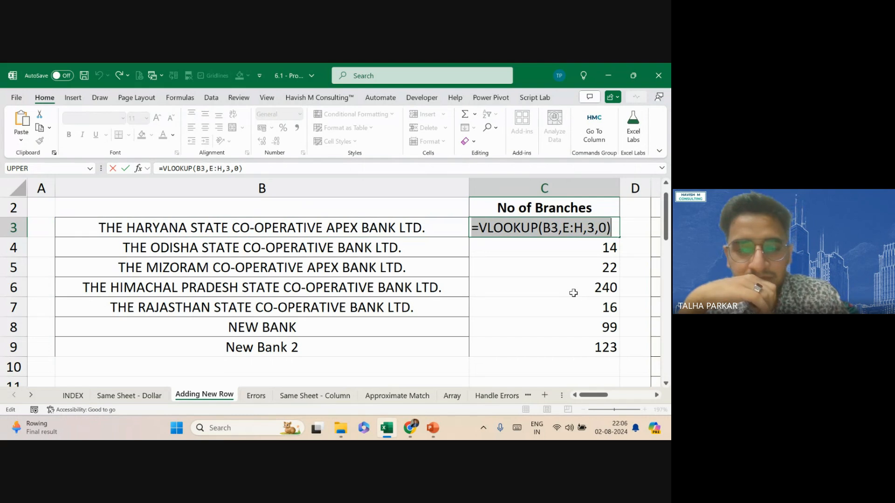
{"action": "key", "text": "Return"}
{"action": "key", "text": "alt+Tab"}
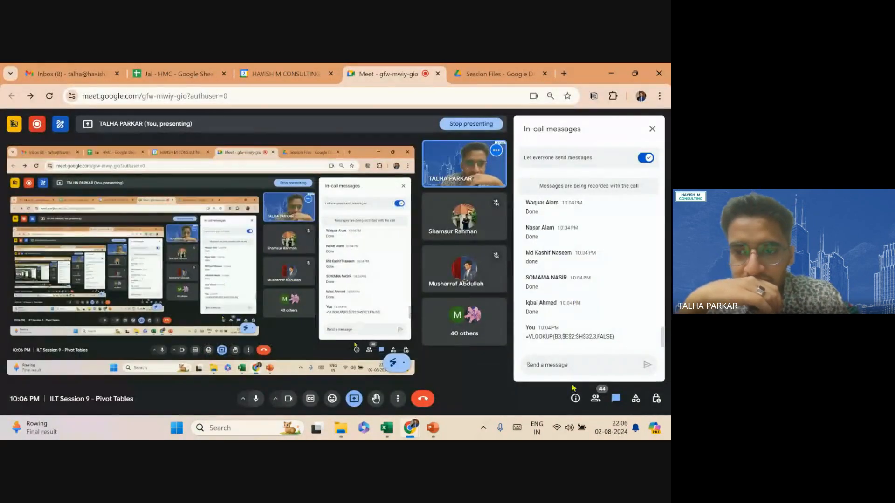
{"action": "type", "text": "=VLOOKUP(B3,E:H,3,0)"}
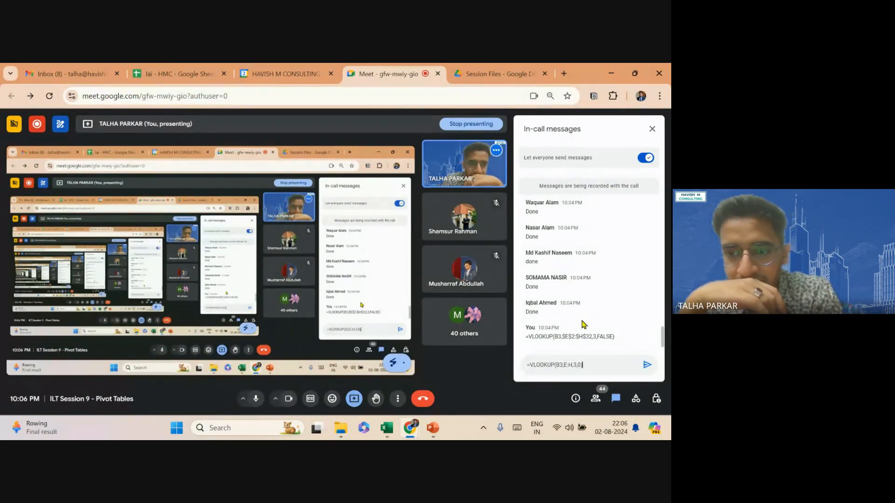
{"action": "key", "text": "Return"}
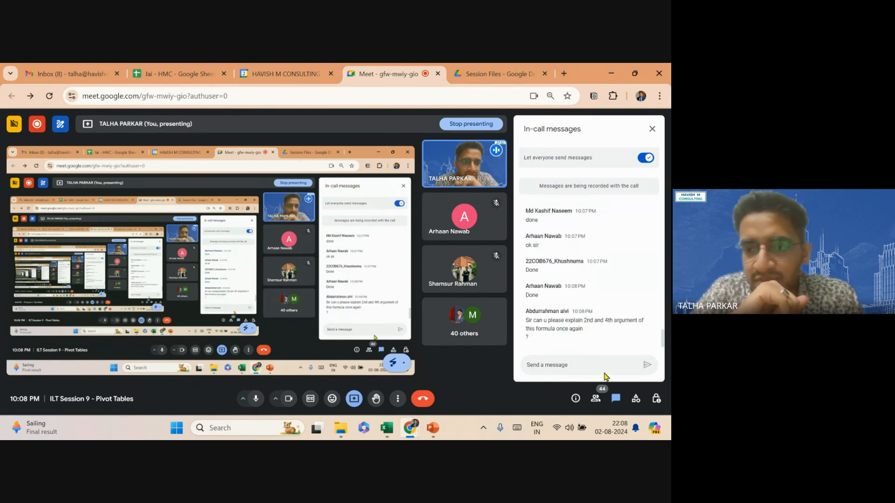
- Check the meeting chat, return to the Excel workbook and select the lookup value for the Haryana bank in B3
{"action": "key", "text": "alt+Tab"}
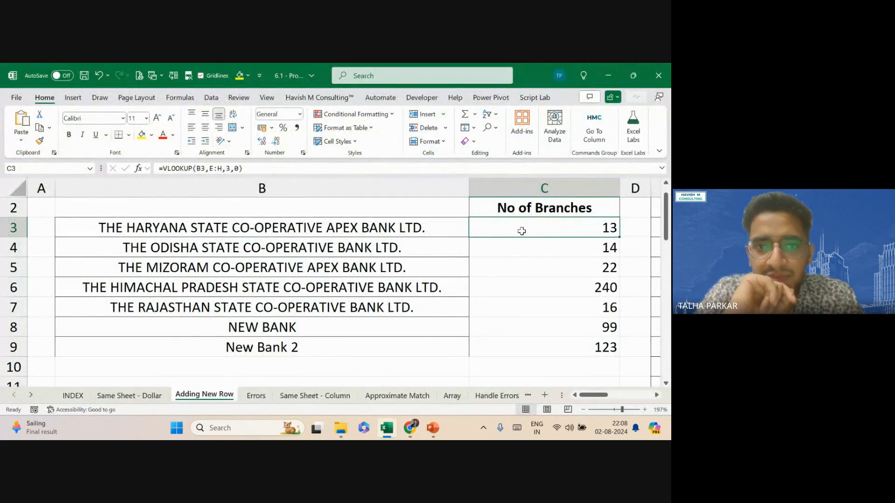
{"action": "key", "text": "alt+Tab"}
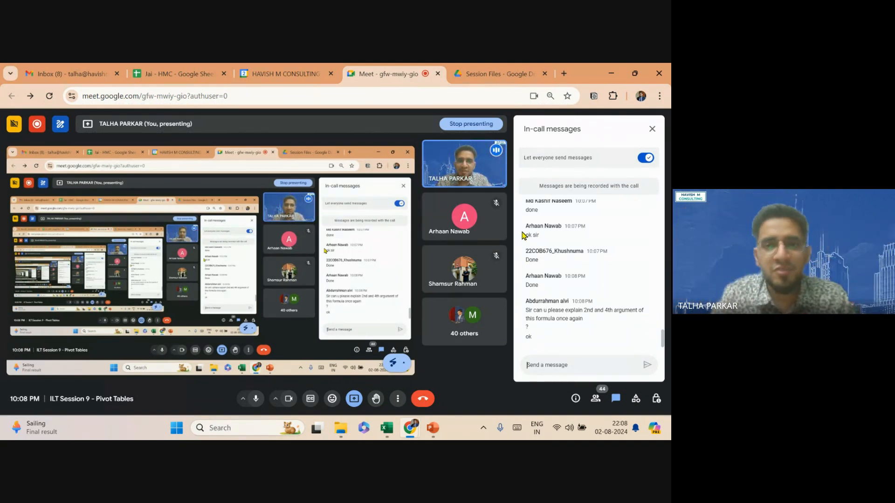
{"action": "key", "text": "alt+Tab"}
{"action": "left_click", "coordinate": [260, 229]}
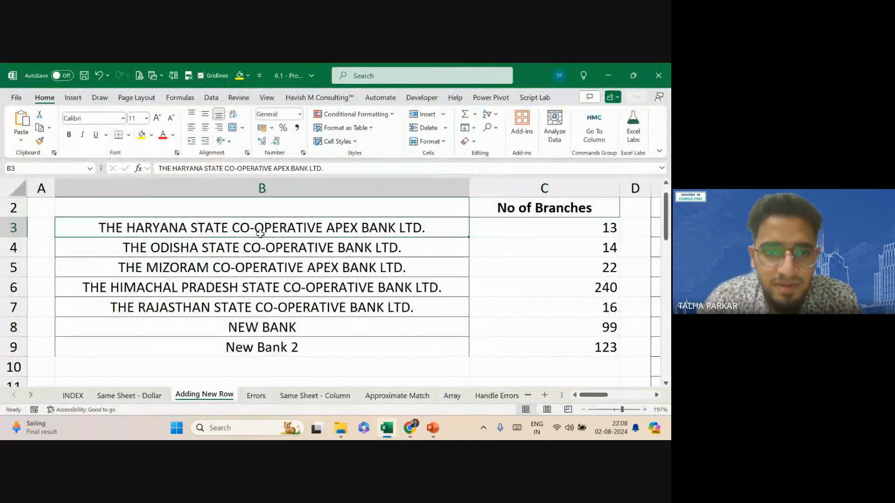
- Select whole columns E to H to show the table array used by the VLOOKUP
{"action": "scroll", "coordinate": [369, 280], "scroll_direction": "right", "scroll_amount": 6}
{"action": "scroll", "coordinate": [369, 279], "scroll_direction": "down", "scroll_amount": 7}
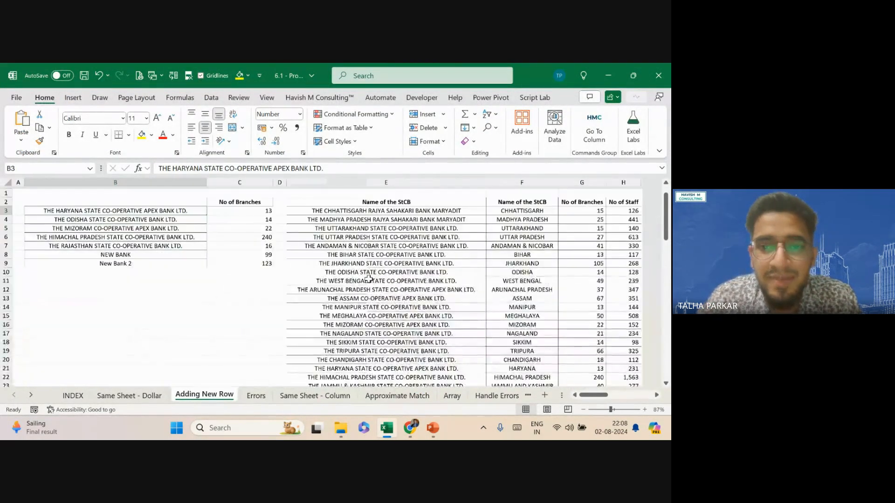
{"action": "scroll", "coordinate": [368, 279], "scroll_direction": "up", "scroll_amount": 7}
{"action": "scroll", "coordinate": [369, 280], "scroll_direction": "down", "scroll_amount": 2}
{"action": "scroll", "coordinate": [255, 288], "scroll_direction": "down", "scroll_amount": 5}
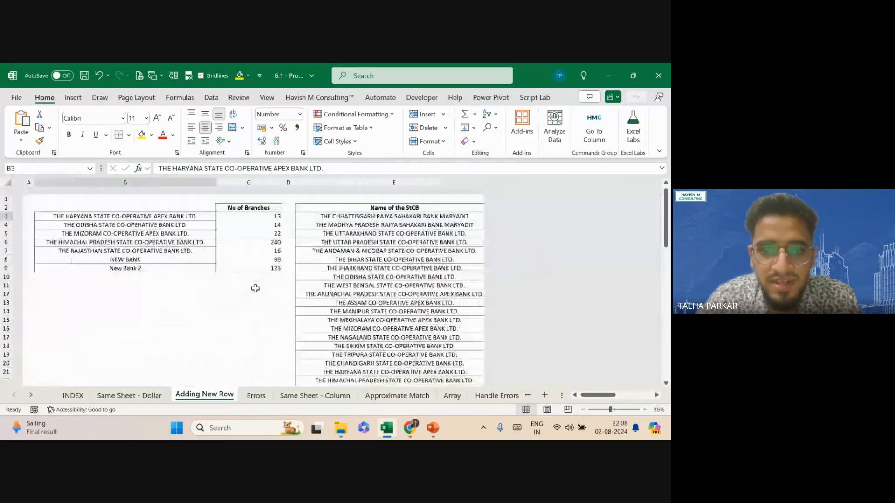
{"action": "scroll", "coordinate": [255, 288], "scroll_direction": "up", "scroll_amount": 2}
{"action": "scroll", "coordinate": [255, 288], "scroll_direction": "down", "scroll_amount": 1}
{"action": "scroll", "coordinate": [255, 288], "scroll_direction": "down", "scroll_amount": 4}
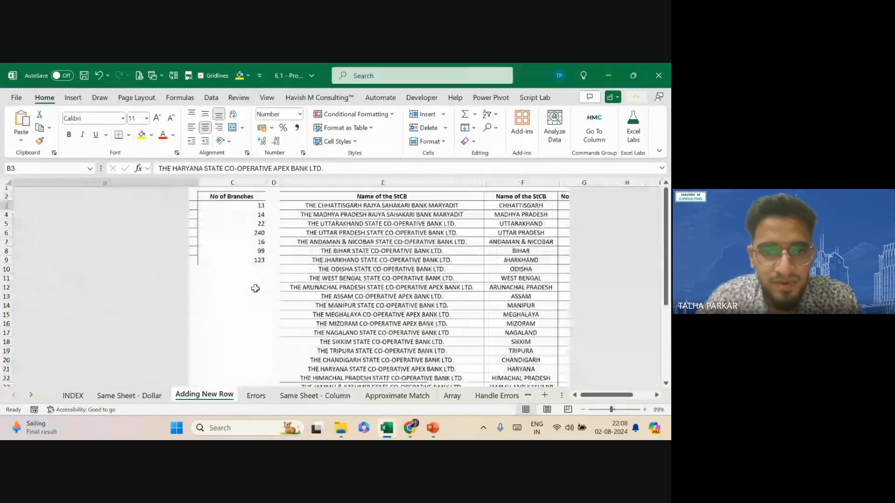
{"action": "scroll", "coordinate": [255, 288], "scroll_direction": "up", "scroll_amount": 2}
{"action": "scroll", "coordinate": [178, 208], "scroll_direction": "up", "scroll_amount": 2}
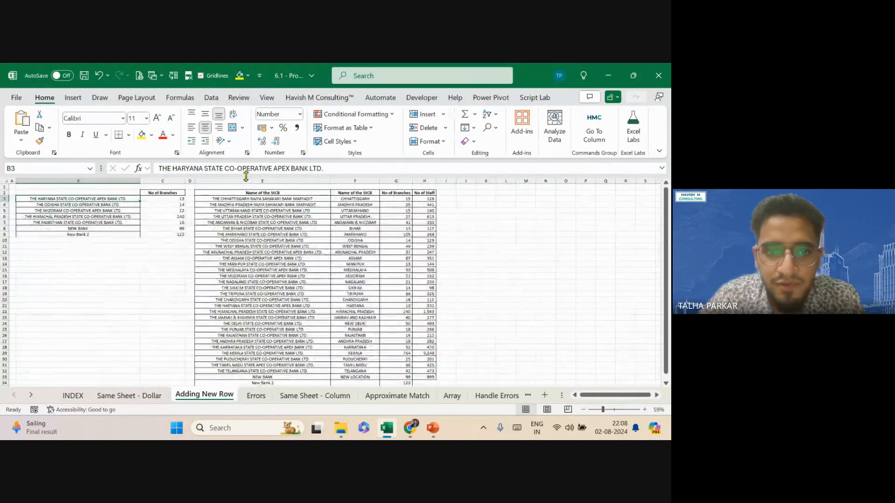
{"action": "left_click_drag", "start_coordinate": [263, 181], "coordinate": [425, 186]}
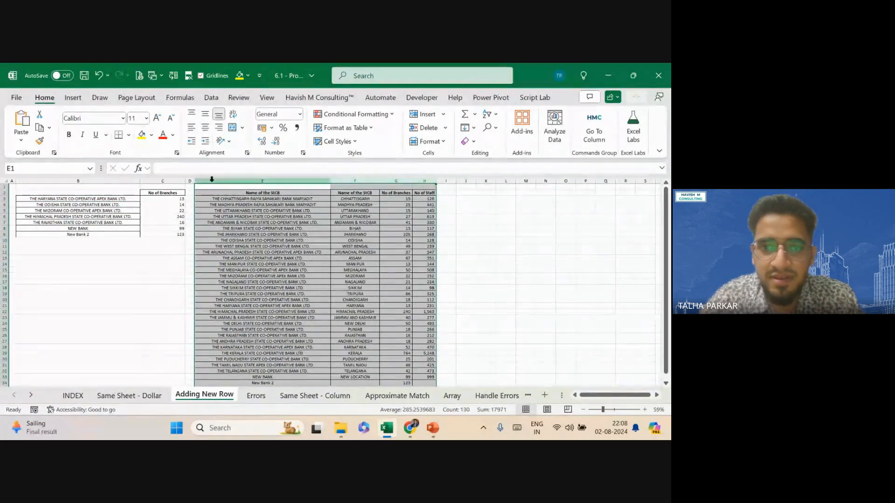
{"action": "left_click_drag", "start_coordinate": [226, 181], "coordinate": [419, 181]}
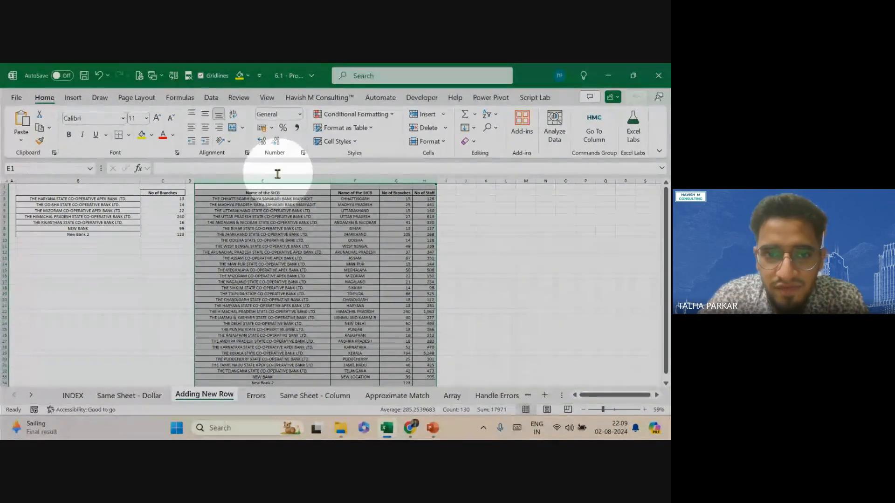
- Search column E of the lookup table for "haryana" and close the search
{"action": "left_click", "coordinate": [274, 217]}
{"action": "key", "text": "ctrl+space"}
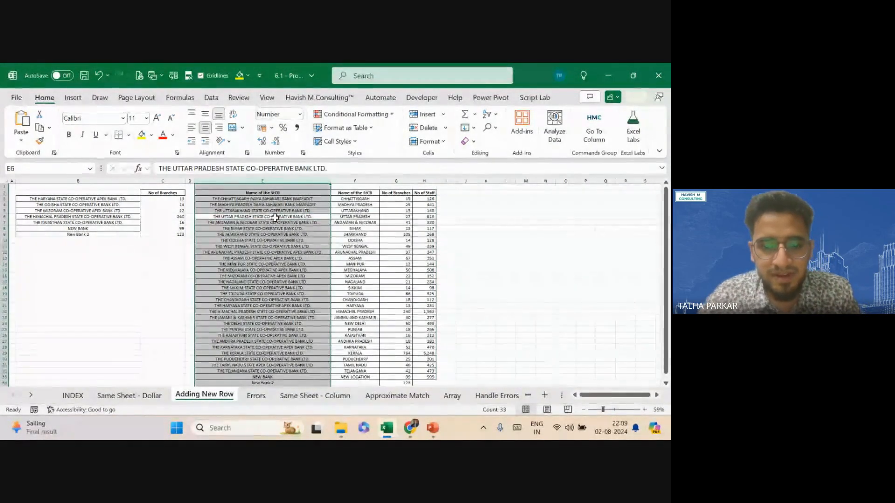
{"action": "key", "text": "ctrl+f"}
{"action": "type", "text": "haryana"}
{"action": "key", "text": "Return"}
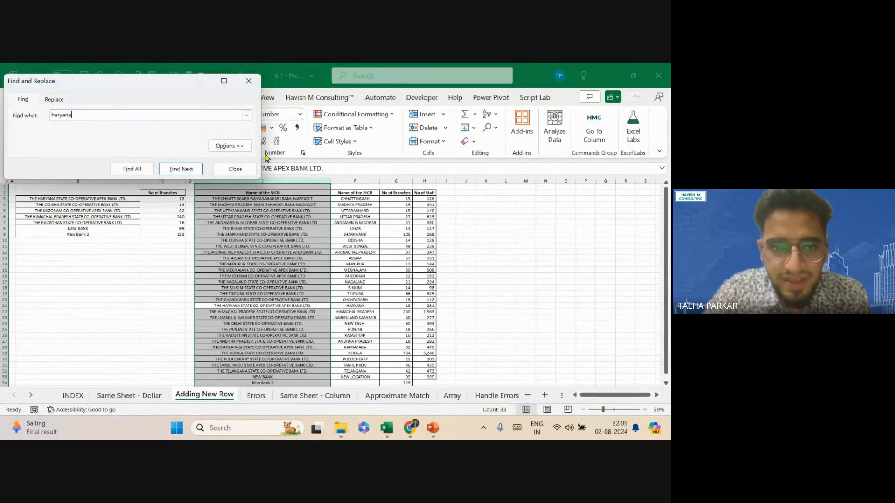
{"action": "left_click", "coordinate": [235, 169]}
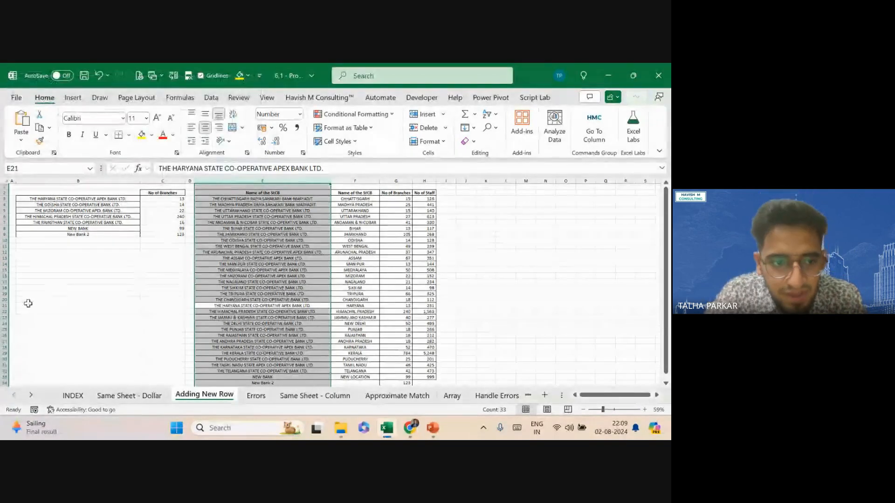
- Highlight row 21 and column G together, and single out their intersection G21 as the value VLOOKUP returns
{"action": "left_click", "coordinate": [4, 311]}
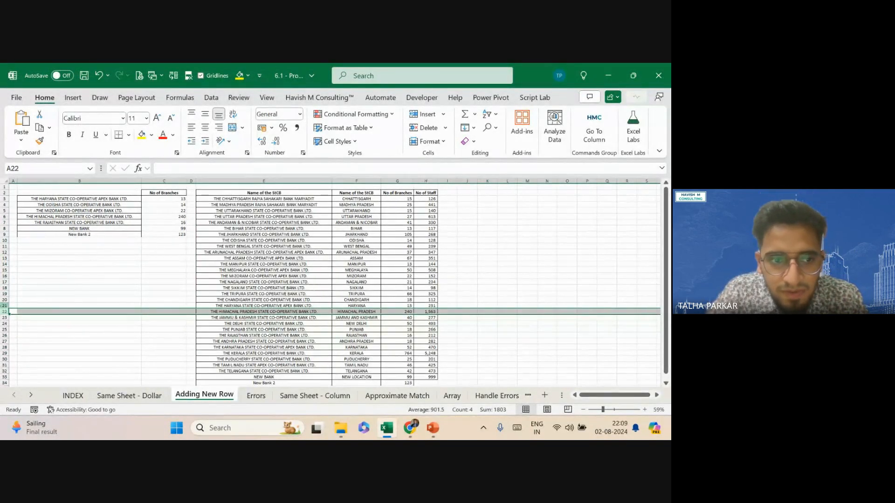
{"action": "left_click", "coordinate": [5, 306]}
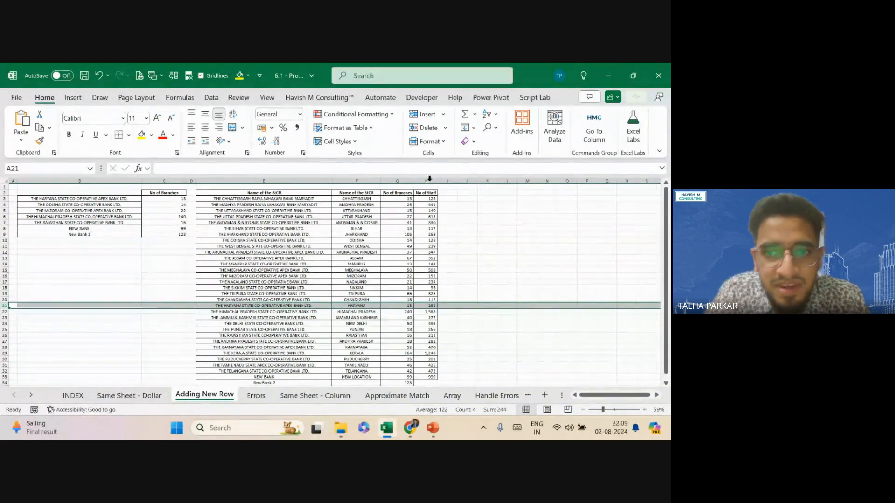
{"action": "left_click", "coordinate": [406, 180]}
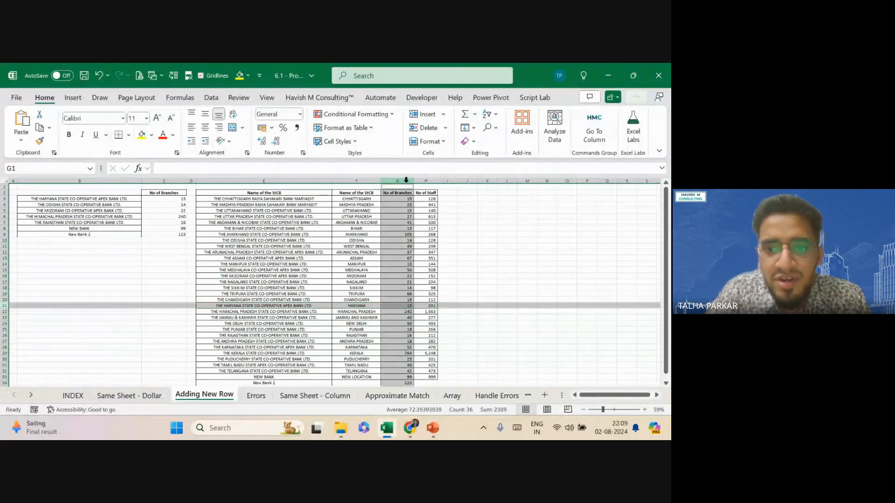
{"action": "left_click", "coordinate": [401, 307], "text": "ctrl"}
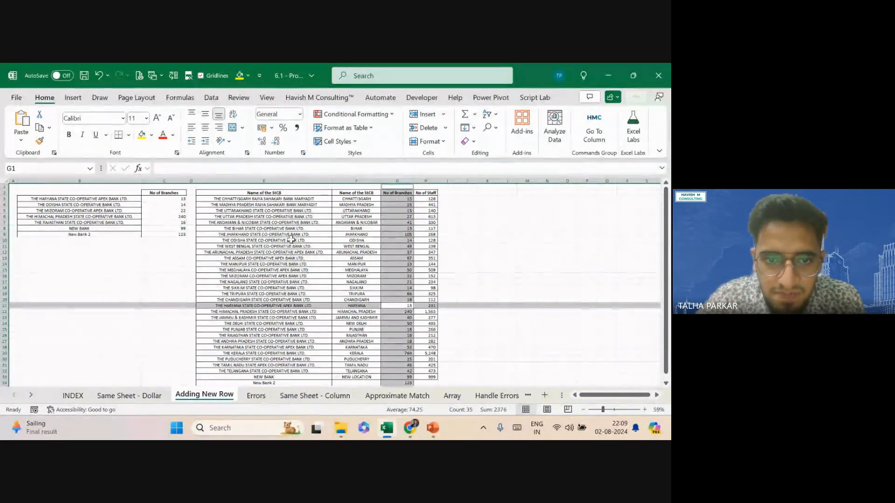
{"action": "key", "text": "ctrl"}
{"action": "key", "text": "ctrl"}
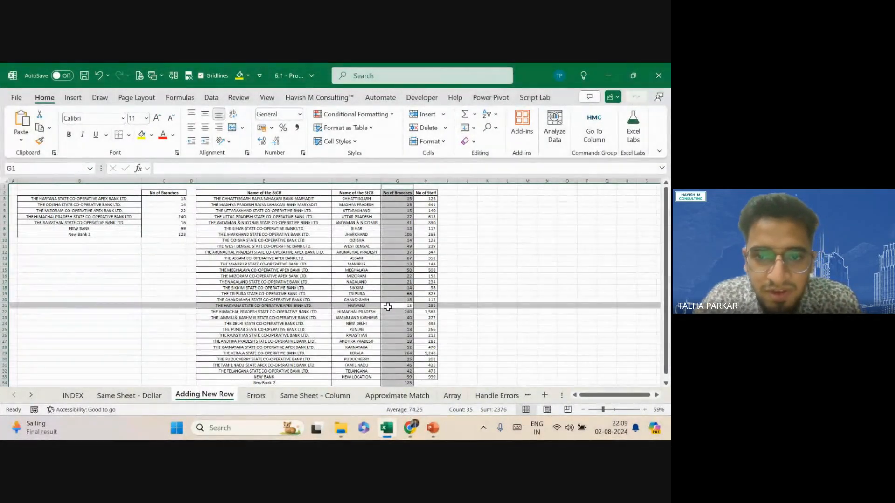
{"action": "key", "text": "ctrl"}
{"action": "key", "text": "ctrl"}
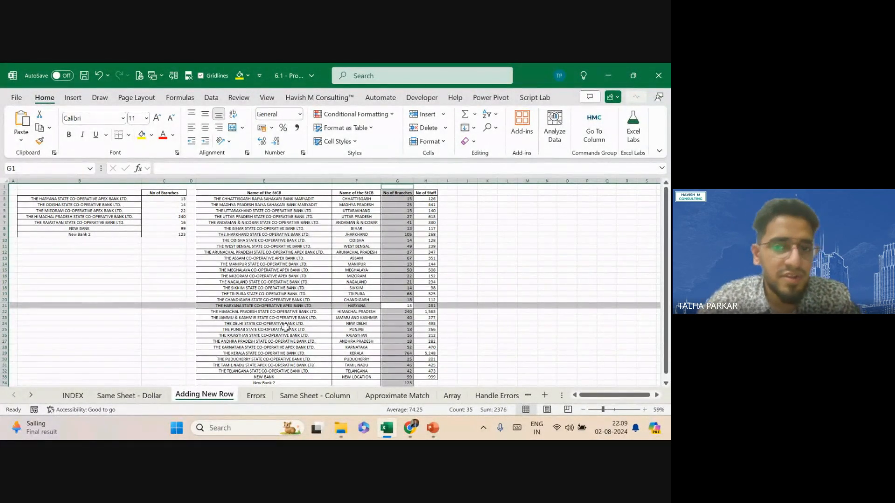
- Check the Google Meet chat for participants' replies and return to the Excel workbook
{"action": "scroll", "coordinate": [183, 279], "scroll_direction": "up", "scroll_amount": 4}
{"action": "scroll", "coordinate": [184, 280], "scroll_direction": "down", "scroll_amount": 4}
{"action": "key", "text": "alt+Tab"}
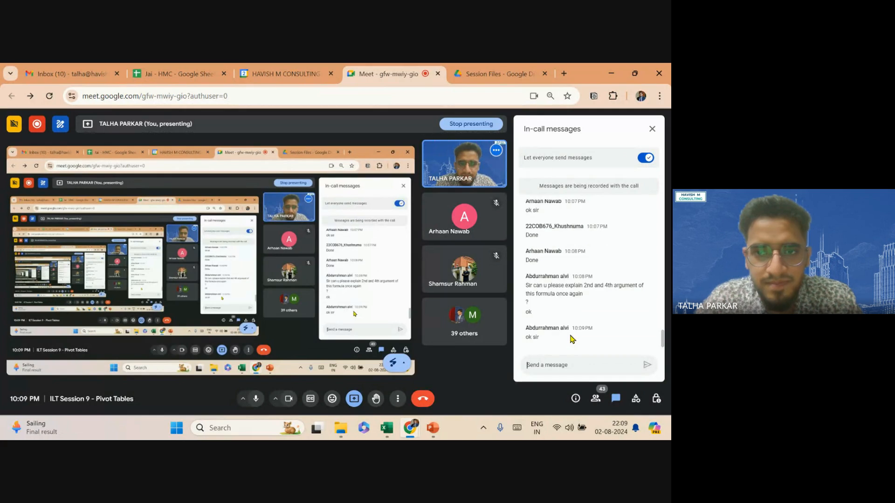
{"action": "key", "text": "alt+Tab"}
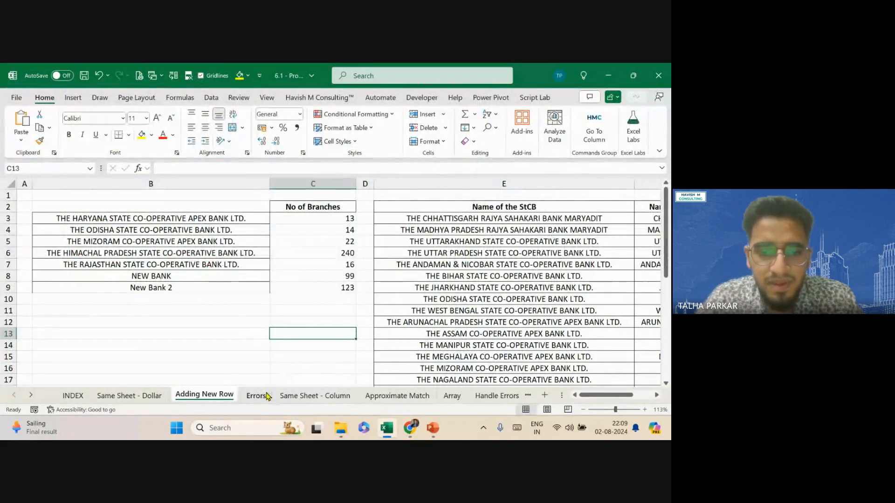
- Open the Errors sheet and examine the VLOOKUP formulas behind the first No of Branches table, in C3 and C4
{"action": "left_click", "coordinate": [256, 395]}
{"action": "scroll", "coordinate": [318, 306], "scroll_direction": "down", "scroll_amount": 5}
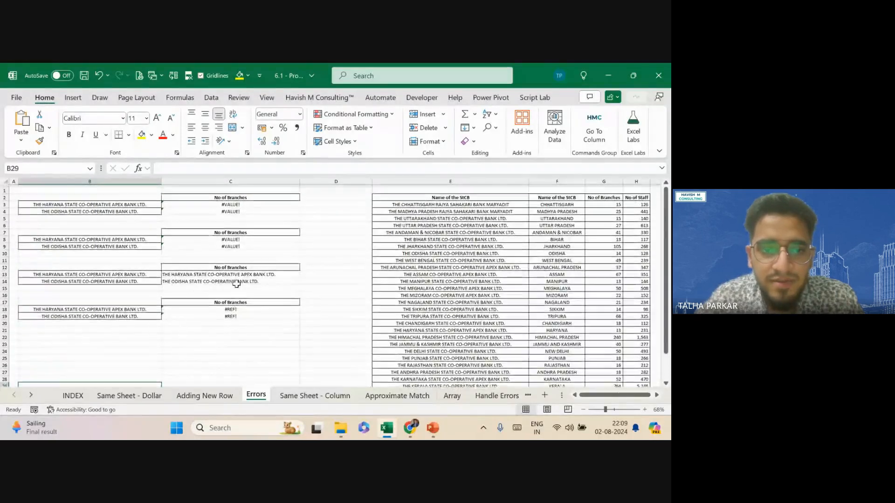
{"action": "scroll", "coordinate": [236, 283], "scroll_direction": "up", "scroll_amount": 5}
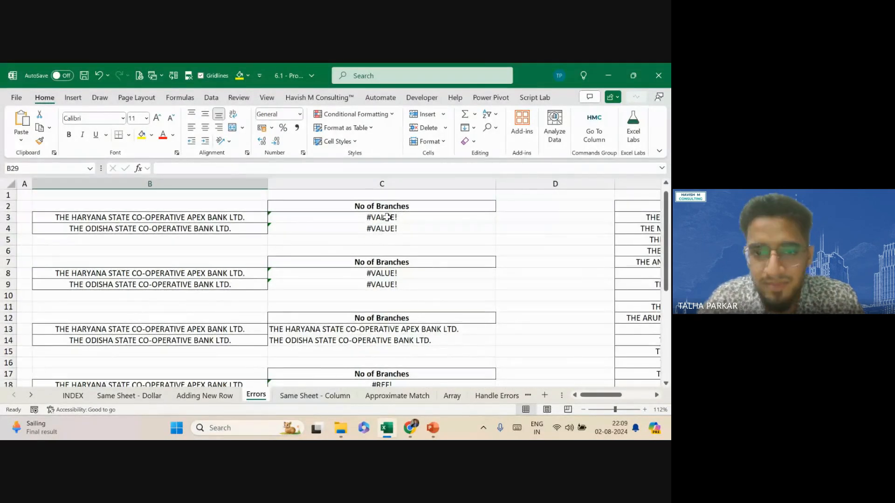
{"action": "scroll", "coordinate": [387, 217], "scroll_direction": "up", "scroll_amount": 2}
{"action": "left_click", "coordinate": [442, 215]}
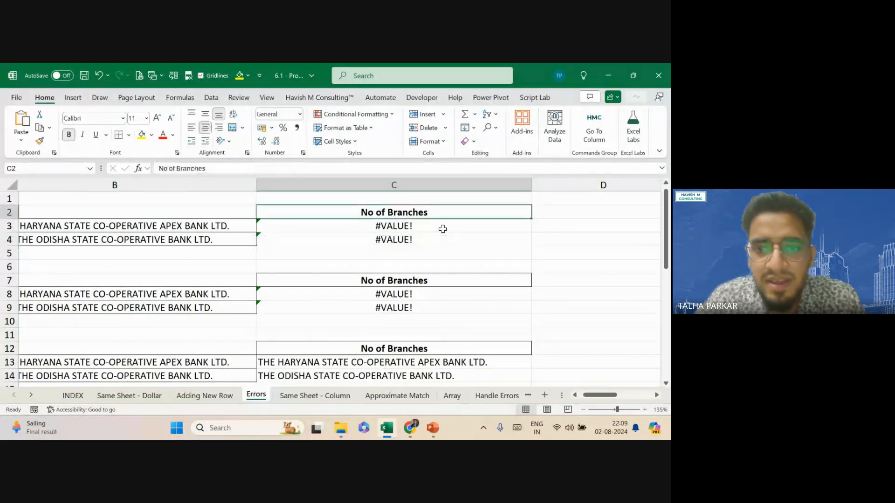
{"action": "key", "text": "Down"}
{"action": "key", "text": "Down"}
{"action": "left_click_drag", "start_coordinate": [417, 233], "coordinate": [422, 228]}
{"action": "left_click", "coordinate": [398, 266]}
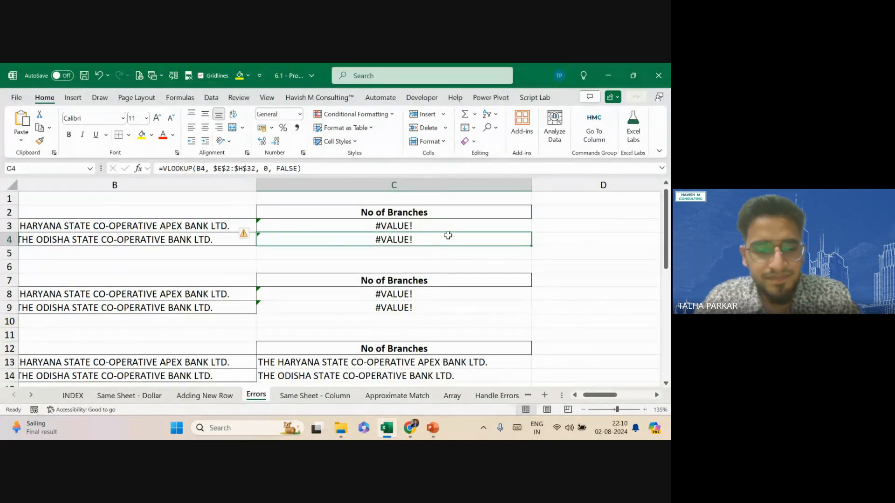
- Inspect the column index argument 0 in C3's VLOOKUP formula, check the Google Meet chat, and leave the formula as it is
{"action": "key", "text": "Up"}
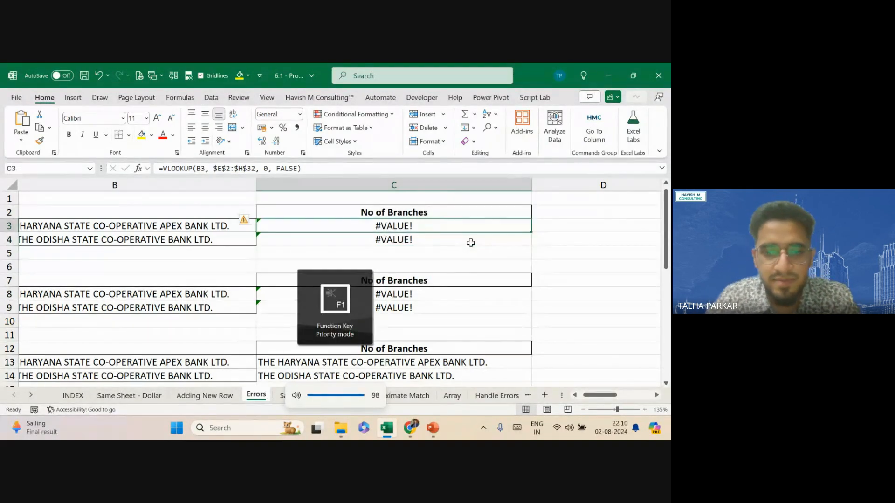
{"action": "key", "text": "F2"}
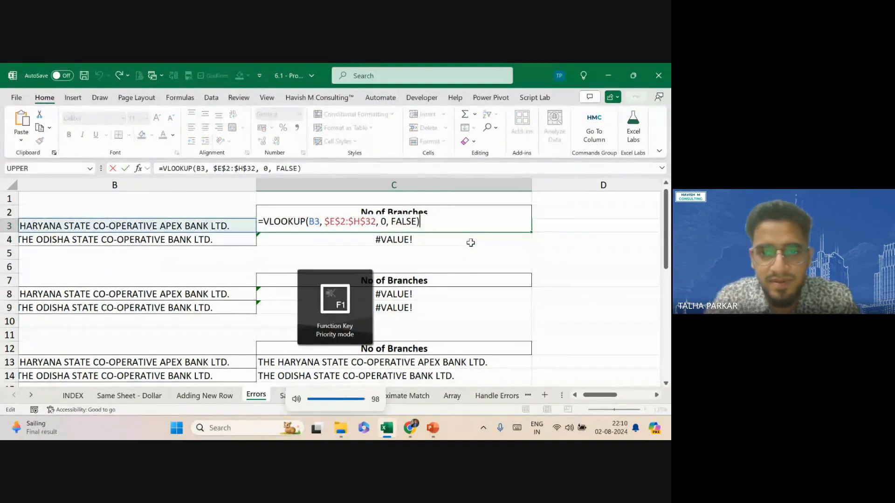
{"action": "left_click", "coordinate": [385, 222]}
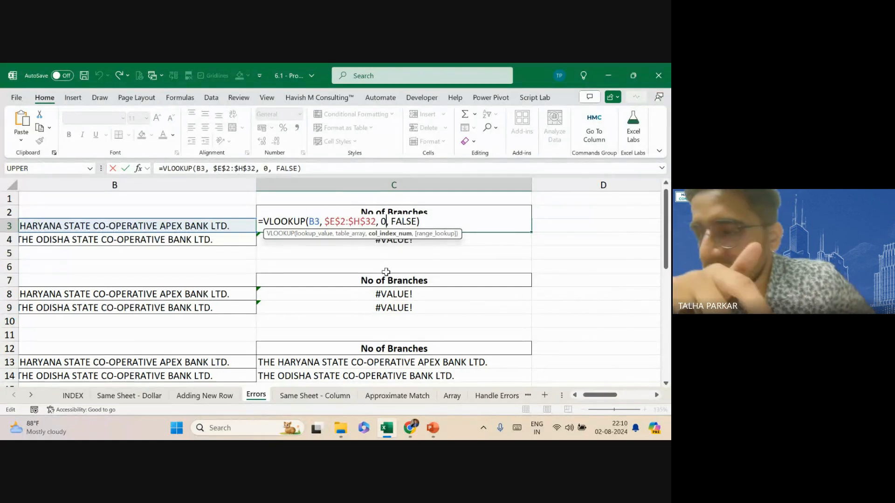
{"action": "key", "text": "alt+Tab"}
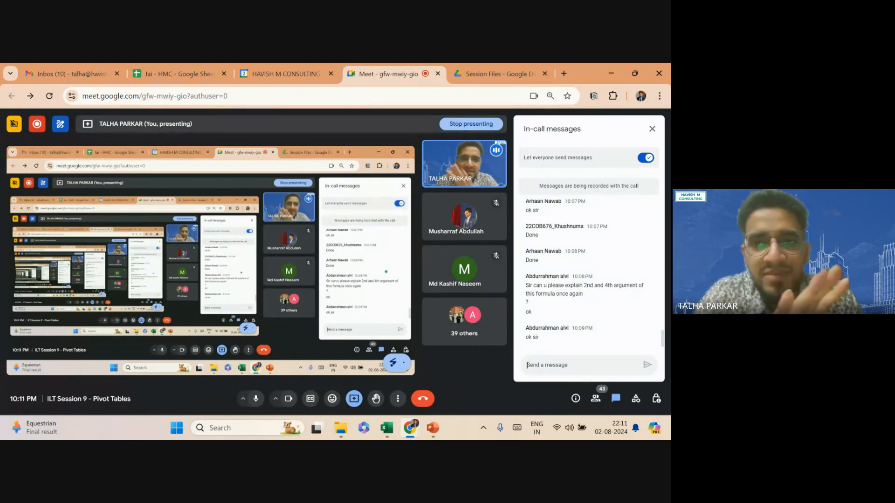
{"action": "key", "text": "alt+Tab"}
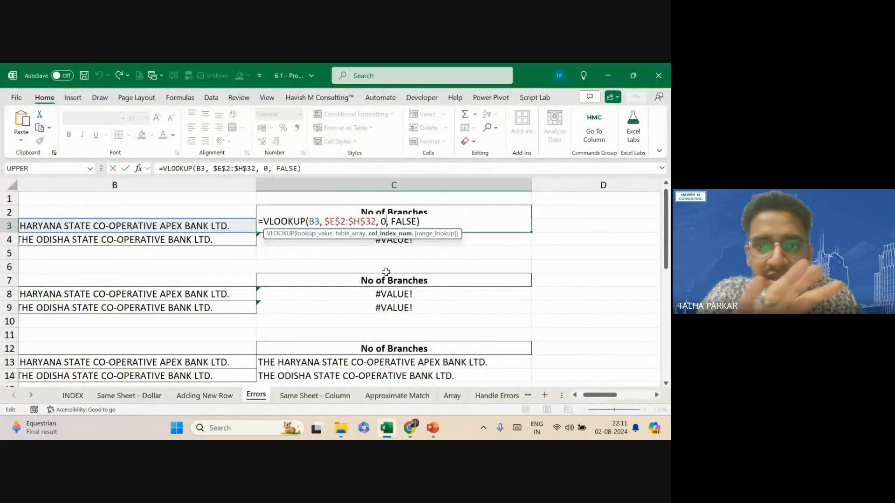
{"action": "key", "text": "Escape"}
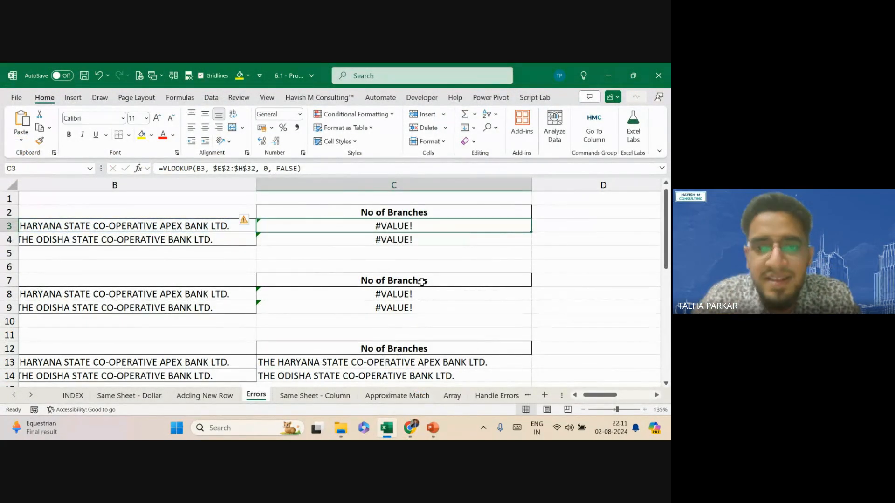
- Inspect the column index argument -1 in C8's VLOOKUP formula without editing it
{"action": "double_click", "coordinate": [427, 291]}
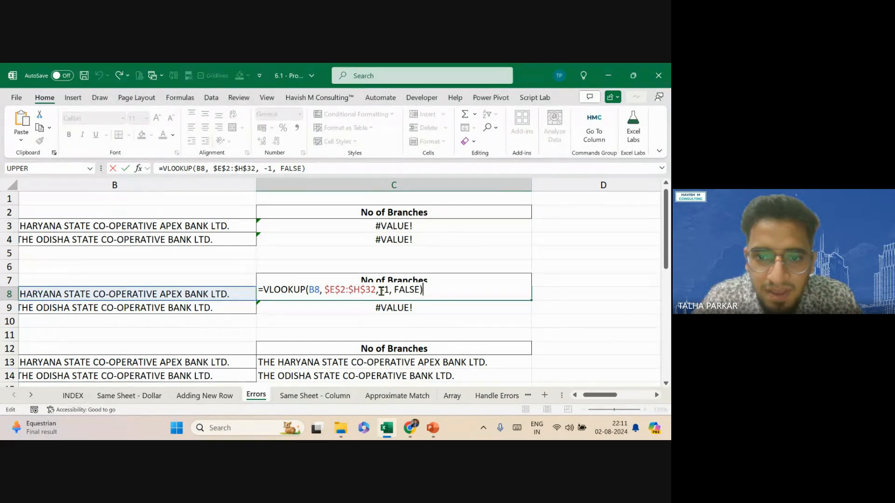
{"action": "left_click_drag", "start_coordinate": [386, 290], "coordinate": [389, 290]}
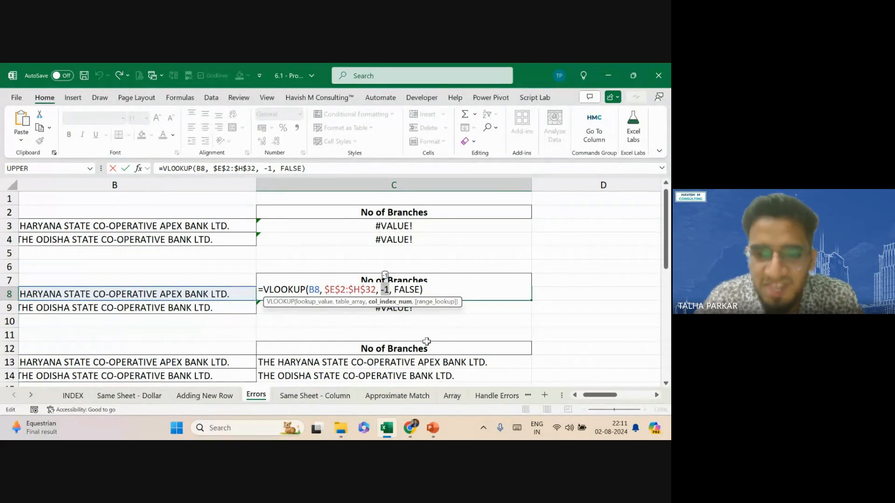
{"action": "key", "text": "Escape"}
- Compare the column index argument 5 in C18's VLOOKUP formula with the columns of the lookup table in E:H
{"action": "scroll", "coordinate": [444, 332], "scroll_direction": "down", "scroll_amount": 3}
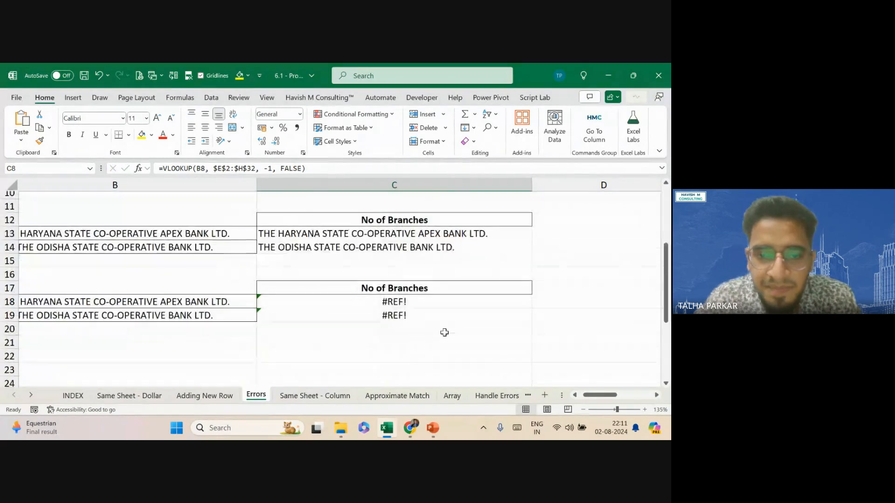
{"action": "double_click", "coordinate": [426, 298]}
{"action": "left_click_drag", "start_coordinate": [388, 299], "coordinate": [393, 300]}
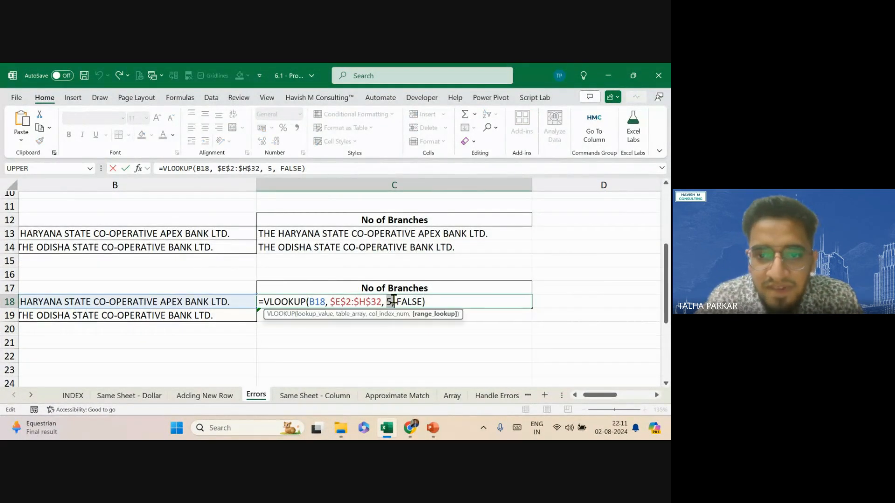
{"action": "scroll", "coordinate": [488, 342], "scroll_direction": "right", "scroll_amount": 10}
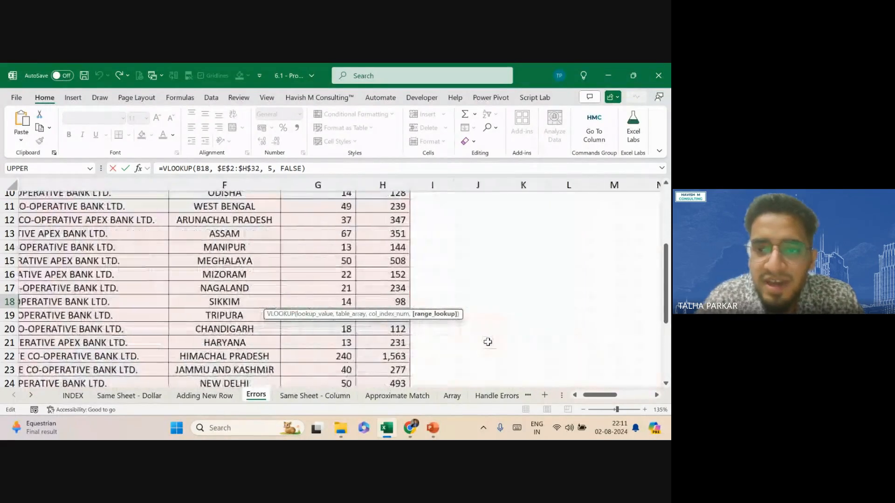
{"action": "scroll", "coordinate": [487, 342], "scroll_direction": "left", "scroll_amount": 8}
{"action": "scroll", "coordinate": [487, 342], "scroll_direction": "left", "scroll_amount": 2}
{"action": "key", "text": "Return"}
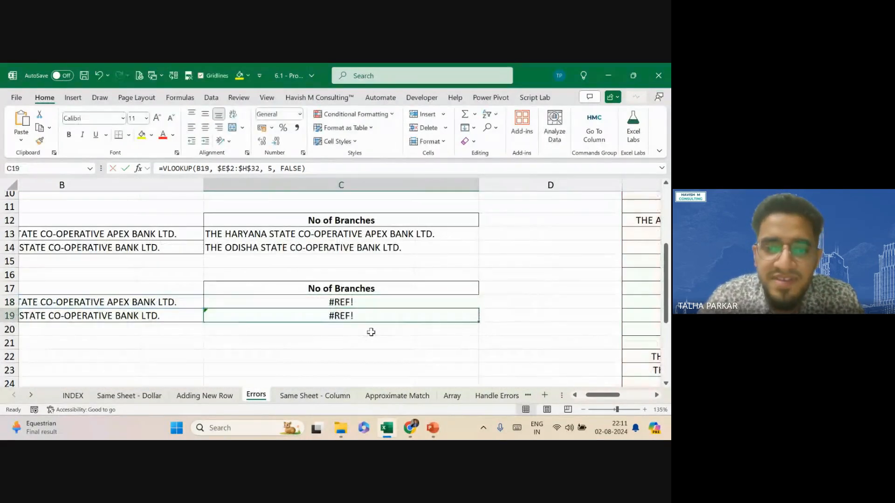
- Check the Google Meet chat, return to Excel and misspell the VLOOKUP function name in C18 to demonstrate a name error
{"action": "key", "text": "alt+Tab"}
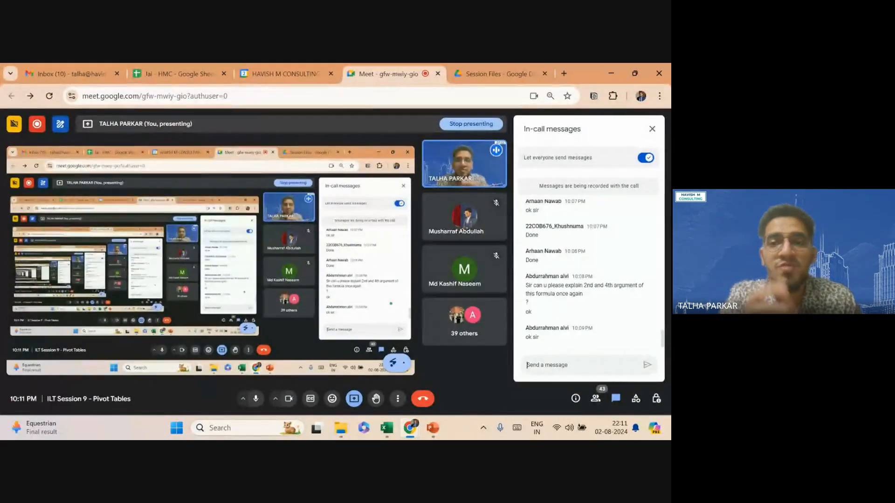
{"action": "key", "text": "alt+Tab"}
{"action": "double_click", "coordinate": [389, 303]}
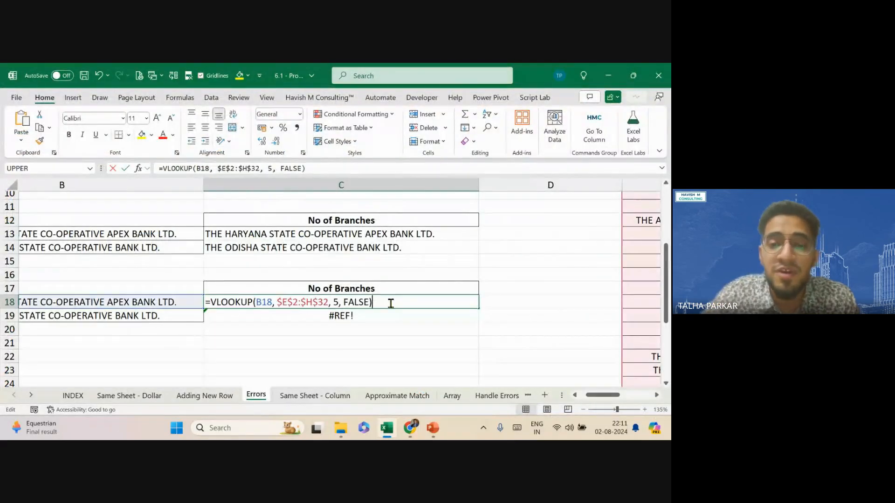
{"action": "left_click", "coordinate": [339, 302]}
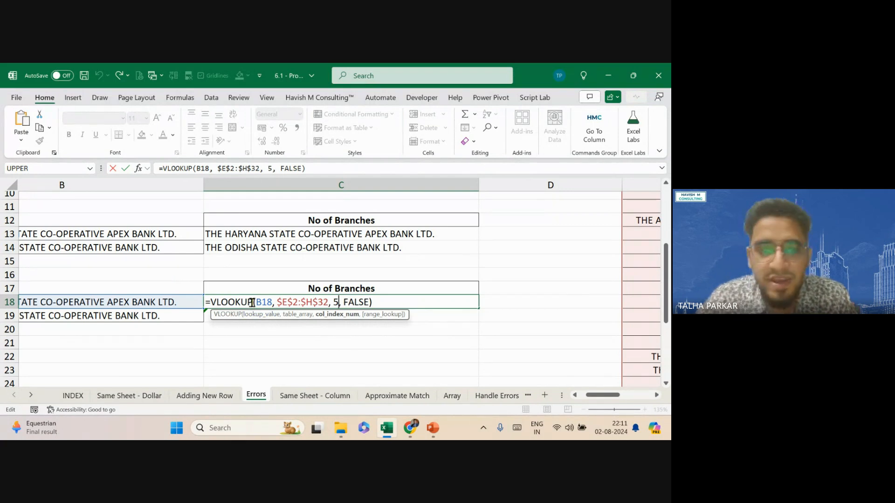
{"action": "key", "text": "Return"}
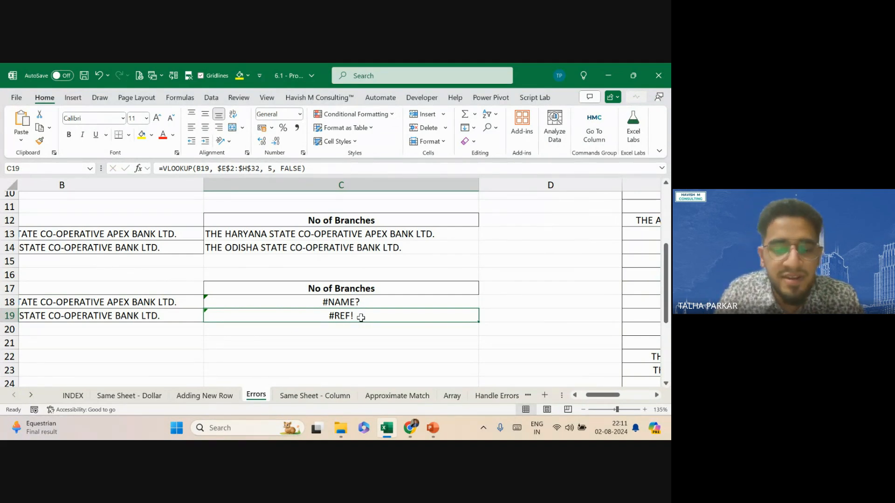
- Check the Google Meet call, return to Excel and open the Handle Errors sheet, showing the bank list beside the lookup table
{"action": "key", "text": "alt+Tab"}
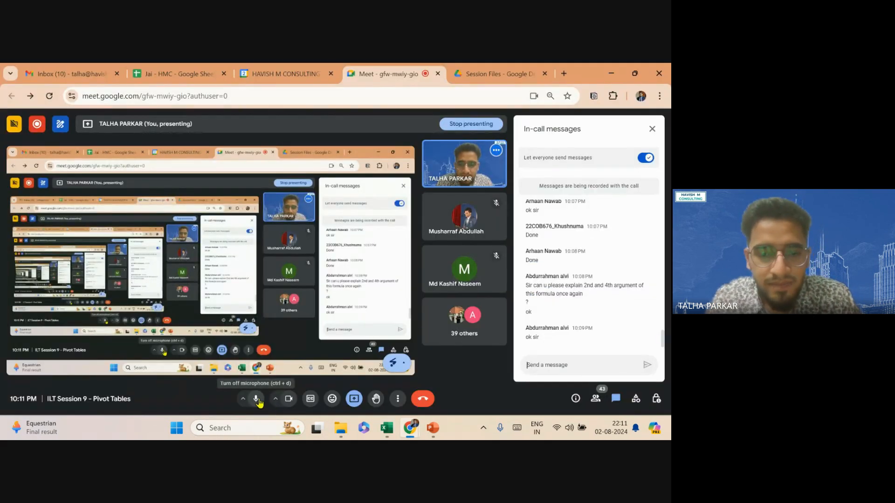
{"action": "key", "text": "alt+Tab"}
{"action": "left_click", "coordinate": [285, 396]}
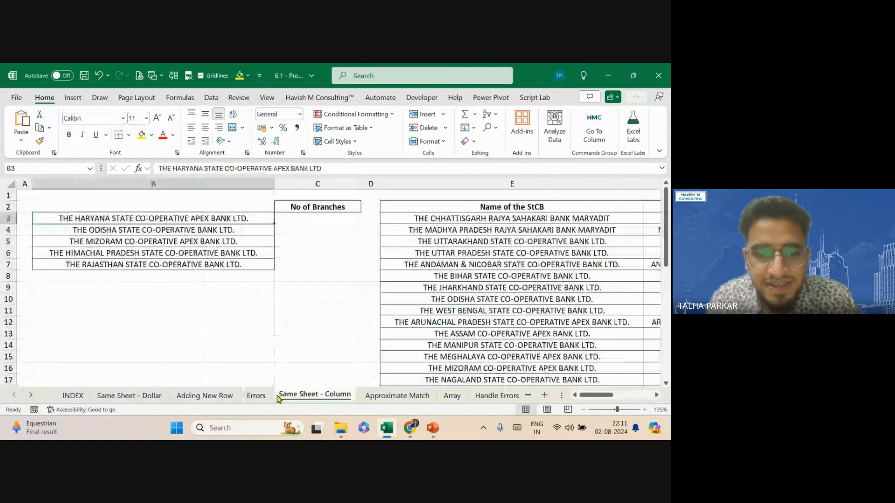
{"action": "scroll", "coordinate": [302, 334], "scroll_direction": "down", "scroll_amount": 4, "text": "ctrl"}
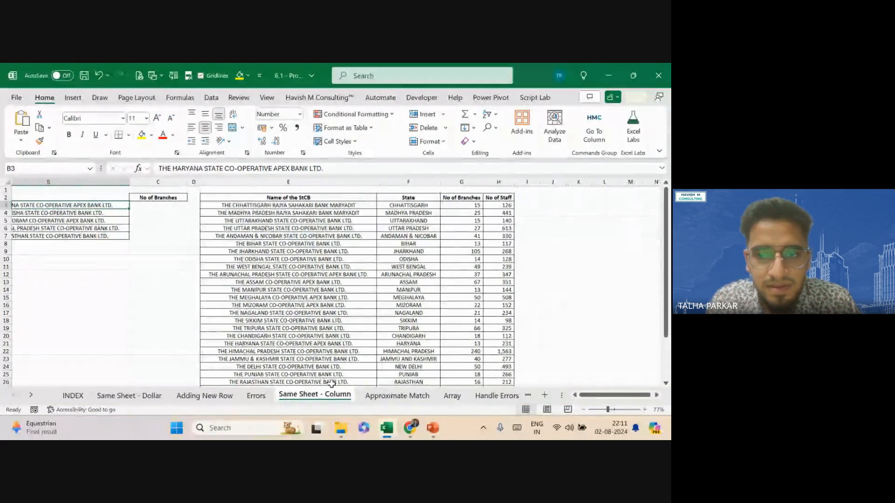
{"action": "left_click", "coordinate": [489, 395]}
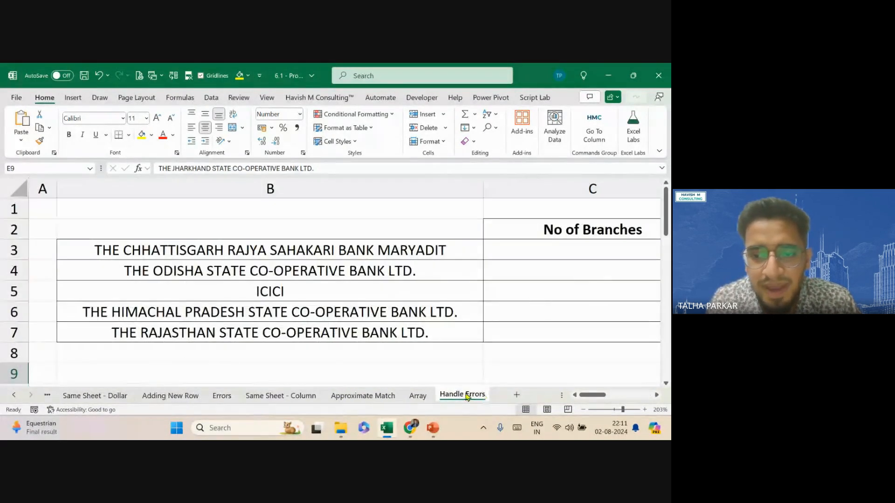
{"action": "scroll", "coordinate": [435, 336], "scroll_direction": "down", "scroll_amount": 5, "text": "ctrl"}
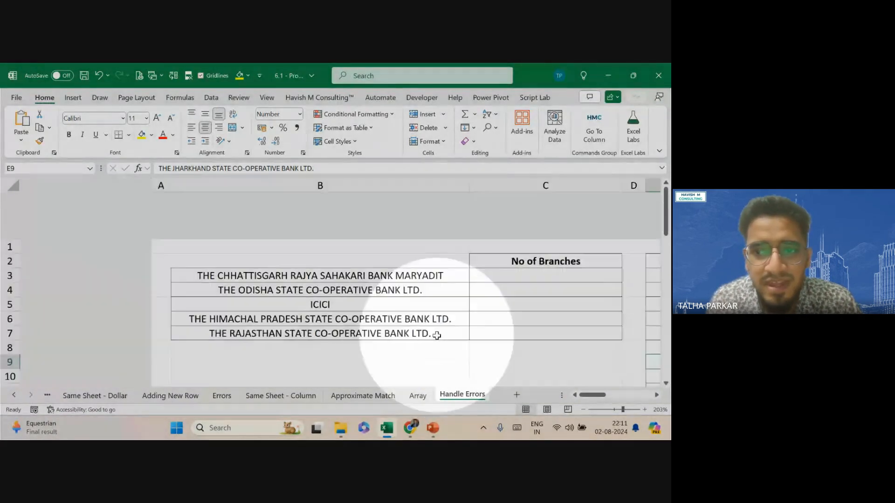
{"action": "scroll", "coordinate": [436, 335], "scroll_direction": "down", "scroll_amount": 1, "text": "ctrl"}
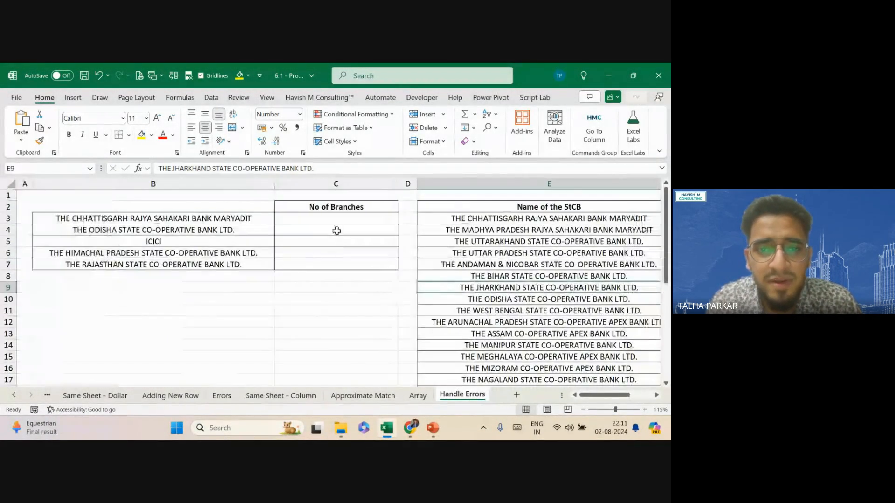
- Point out the empty No of Branches cells C3:C7 as the exercise and check Google Meet for participants' replies
{"action": "left_click_drag", "start_coordinate": [339, 216], "coordinate": [339, 265]}
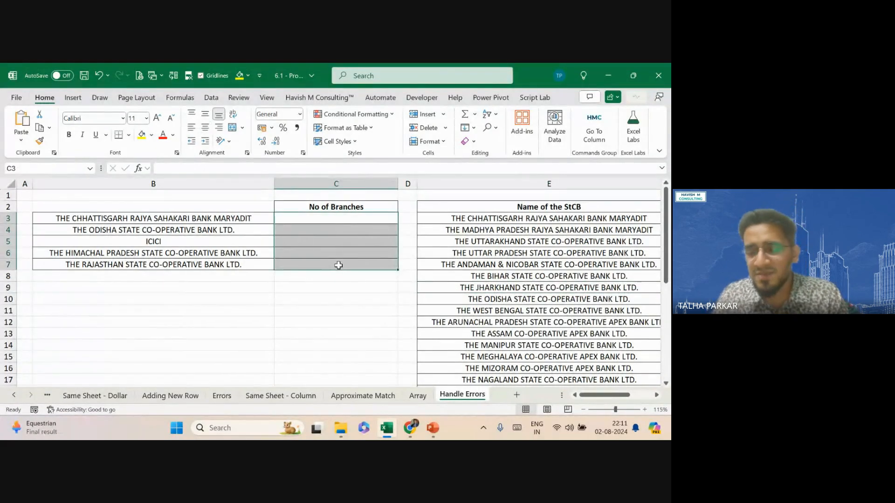
{"action": "key", "text": "alt+Tab"}
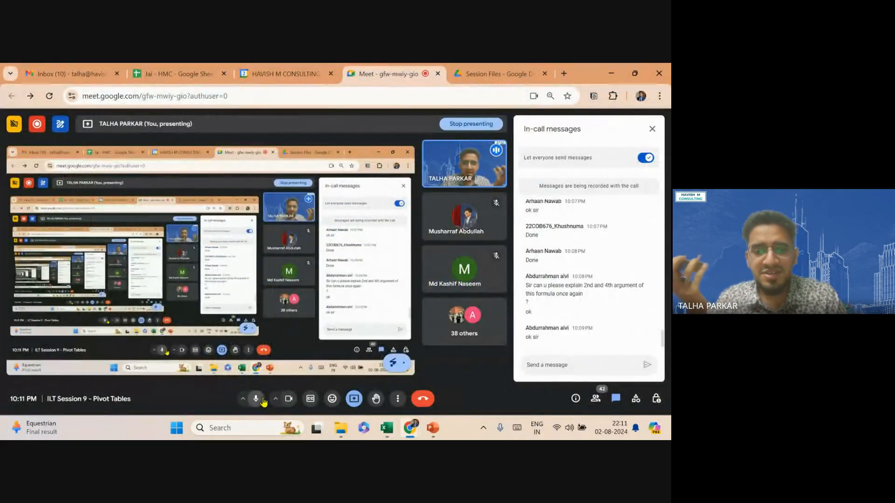
{"action": "key", "text": "alt+Tab"}
{"action": "key", "text": "ctrl"}
{"action": "key", "text": "ctrl"}
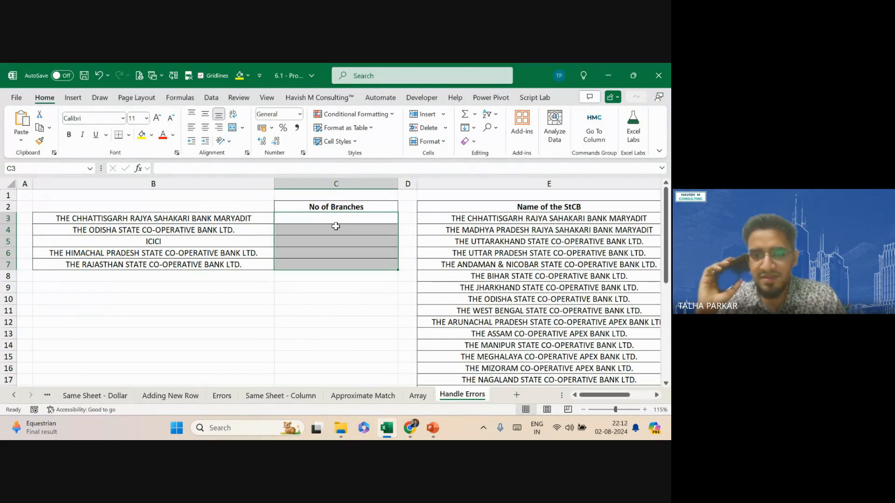
{"action": "key", "text": "ctrl"}
{"action": "key", "text": "ctrl"}
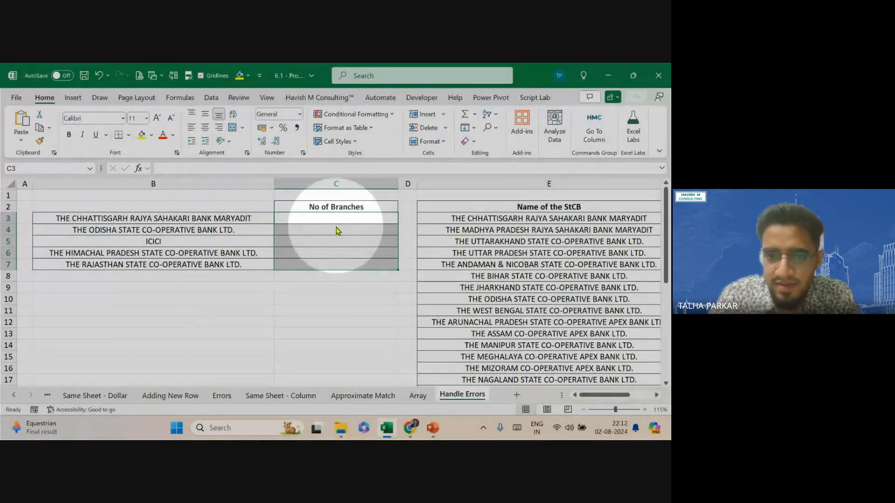
{"action": "key", "text": "alt+Tab"}
{"action": "key", "text": "alt+Tab"}
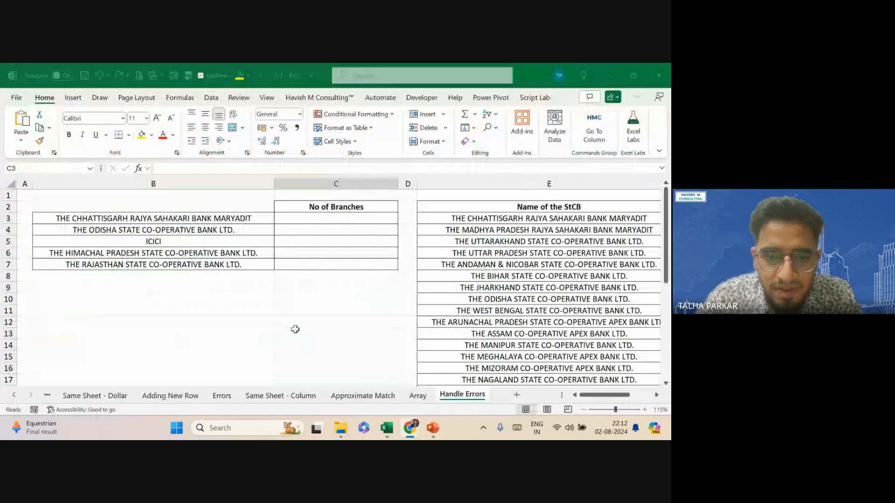
{"action": "key", "text": "ctrl"}
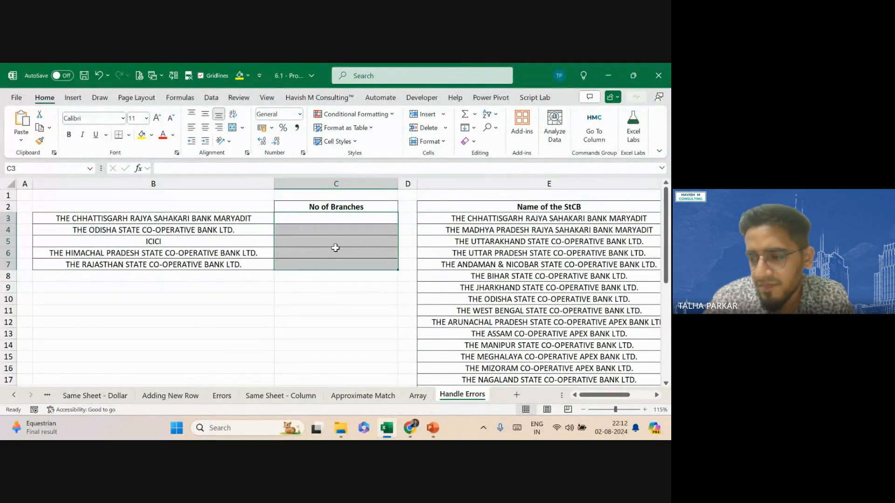
- Enter =VLOOKUP(B3,$E$2:$H$32,3,0) in C3 on the Handle Errors sheet to look up the first bank's branches
{"action": "left_click_drag", "start_coordinate": [337, 219], "coordinate": [333, 261]}
{"action": "type", "text": "=vl"}
{"action": "key", "text": "Tab"}
{"action": "key", "text": "Left"}
{"action": "type", "text": ","}
{"action": "key", "text": "Right"}
{"action": "key", "text": "Right"}
{"action": "key", "text": "Up"}
{"action": "key", "text": "shift+Right"}
{"action": "key", "text": "shift+Right"}
{"action": "key", "text": "shift+Right"}
{"action": "key", "text": "ctrl+shift+Down"}
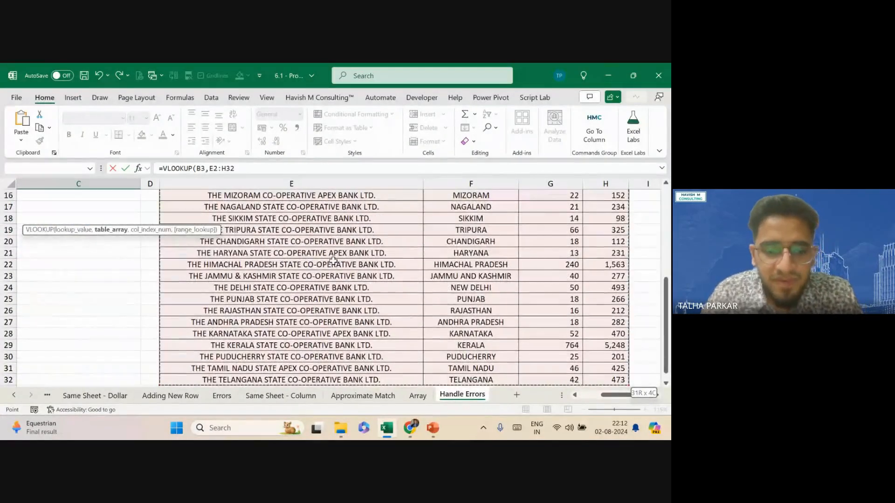
{"action": "scroll", "coordinate": [333, 261], "scroll_direction": "up", "scroll_amount": 5}
{"action": "key", "text": "F4"}
{"action": "type", "text": ",3,0)"}
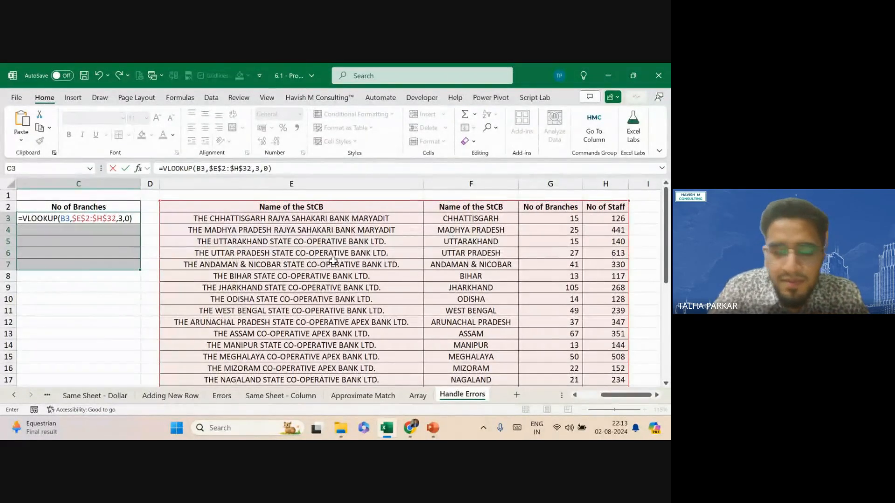
{"action": "key", "text": "Return"}
- Fill the VLOOKUP formula from C3 down to C7 for the remaining banks
{"action": "key", "text": "Up"}
{"action": "key", "text": "Left"}
{"action": "left_click", "coordinate": [333, 261]}
{"action": "key", "text": "shift+Up"}
{"action": "key", "text": "shift+Up"}
{"action": "key", "text": "shift+Up"}
{"action": "key", "text": "shift+Up"}
{"action": "key", "text": "ctrl+d"}
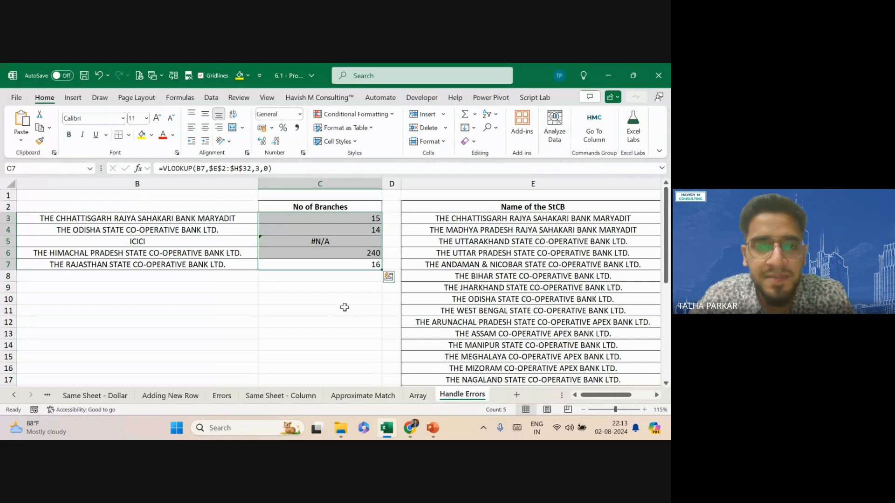
- Look through the bank names in column E of the lookup table for ICICI and return to the No of Branches results
{"action": "scroll", "coordinate": [327, 287], "scroll_direction": "up", "scroll_amount": 1, "text": "ctrl"}
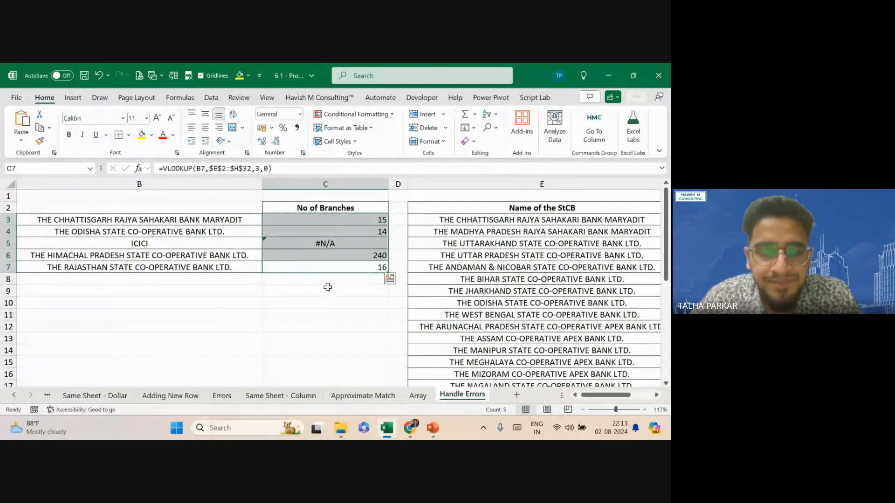
{"action": "left_click", "coordinate": [328, 287]}
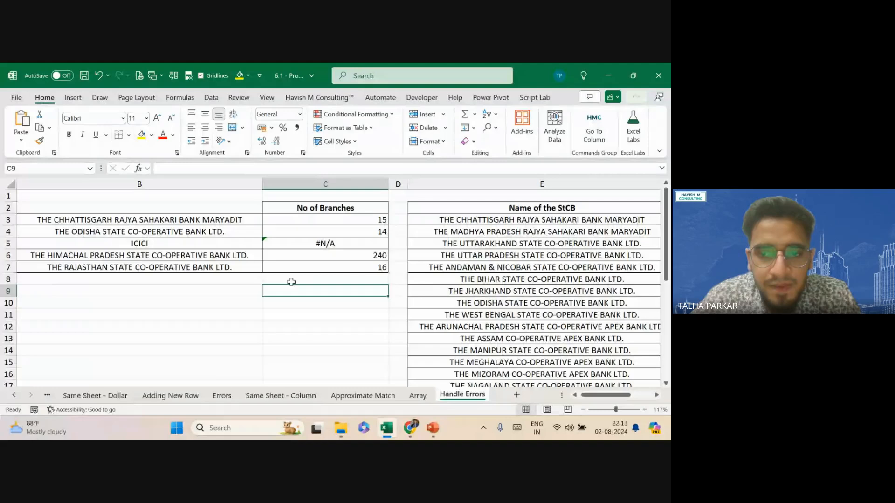
{"action": "scroll", "coordinate": [435, 289], "scroll_direction": "right", "scroll_amount": 3}
{"action": "scroll", "coordinate": [435, 289], "scroll_direction": "down", "scroll_amount": 9}
{"action": "scroll", "coordinate": [435, 288], "scroll_direction": "up", "scroll_amount": 4}
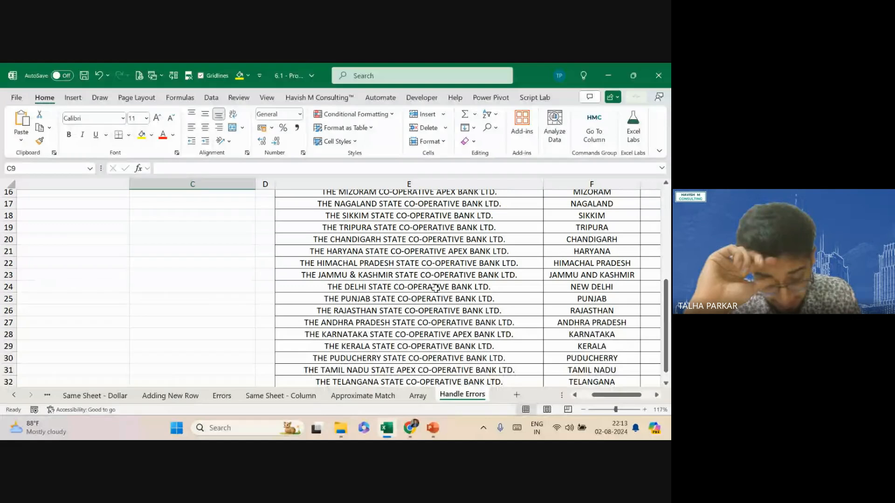
{"action": "scroll", "coordinate": [435, 288], "scroll_direction": "up", "scroll_amount": 4}
{"action": "scroll", "coordinate": [435, 289], "scroll_direction": "left", "scroll_amount": 1}
{"action": "scroll", "coordinate": [435, 289], "scroll_direction": "up", "scroll_amount": 2}
{"action": "scroll", "coordinate": [435, 289], "scroll_direction": "left", "scroll_amount": 1}
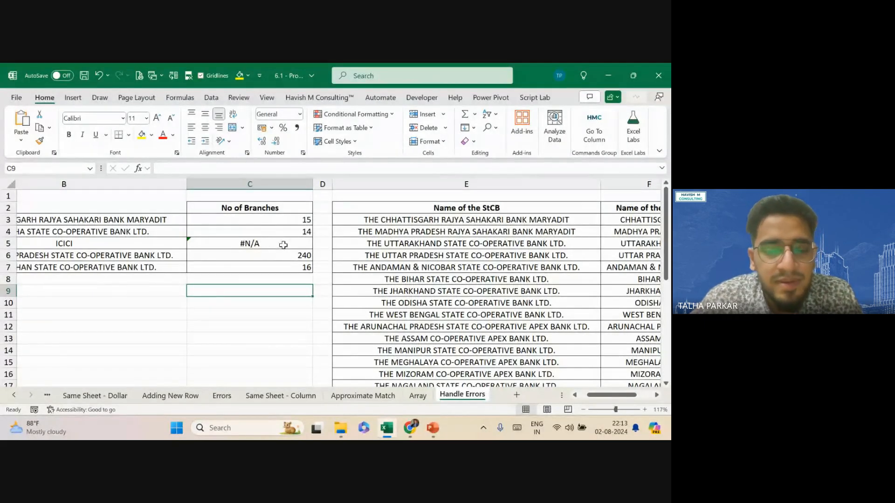
- Enter =SUM(C3:C7) in C9 to total the No of Branches results
{"action": "scroll", "coordinate": [199, 319], "scroll_direction": "up", "scroll_amount": 2}
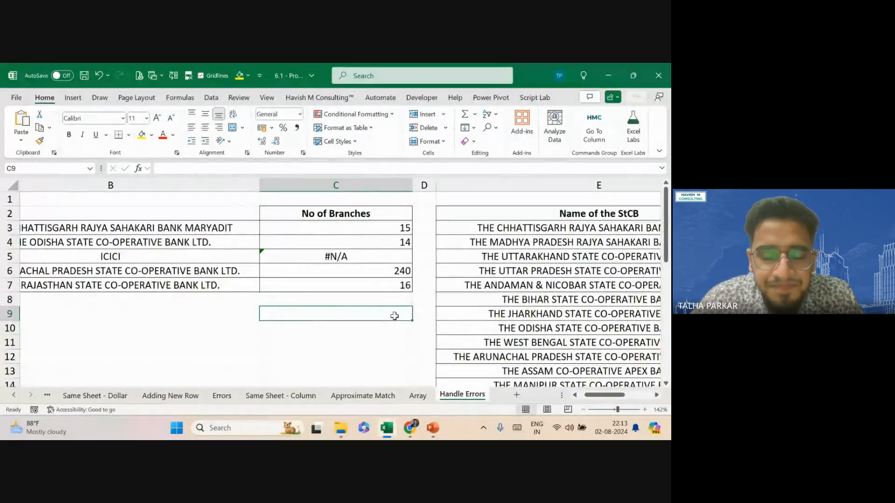
{"action": "type", "text": "=SUM("}
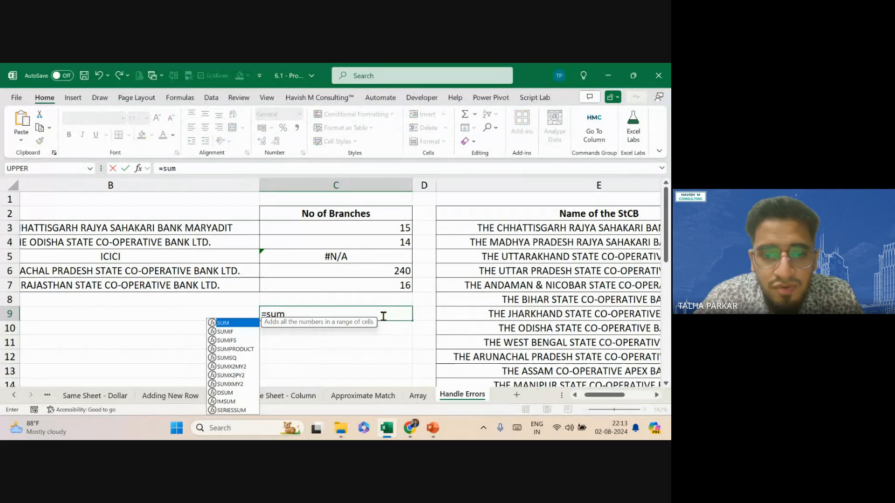
{"action": "key", "text": "Up"}
{"action": "key", "text": "Up"}
{"action": "key", "text": "shift+Up"}
{"action": "key", "text": "shift+Up"}
{"action": "key", "text": "shift+Up"}
{"action": "key", "text": "shift+Up"}
{"action": "key", "text": "shift+Up"}
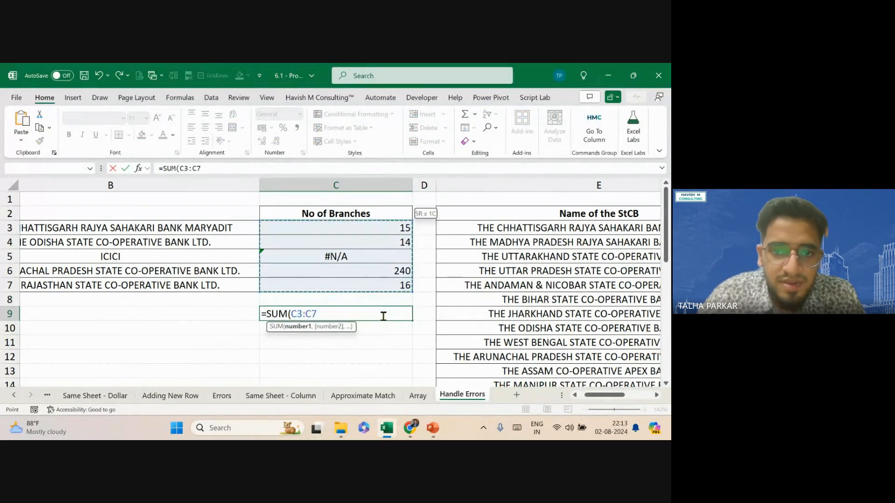
{"action": "key", "text": "Return"}
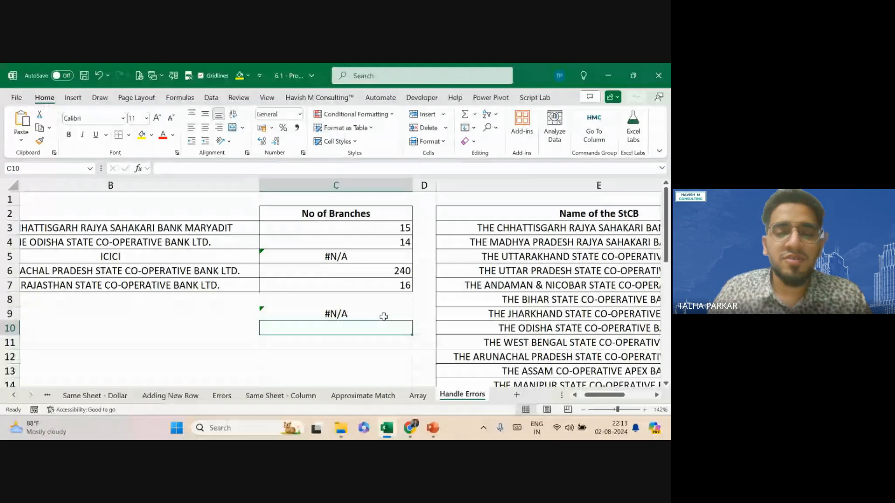
- Inspect the range referenced by the SUM formula in C9, leaving the formula as it is
{"action": "scroll", "coordinate": [383, 316], "scroll_direction": "left", "scroll_amount": 2}
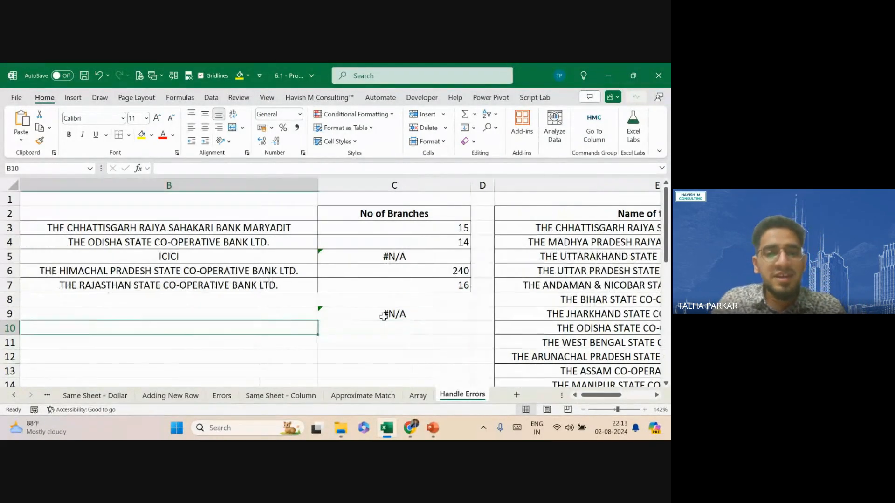
{"action": "double_click", "coordinate": [385, 314]}
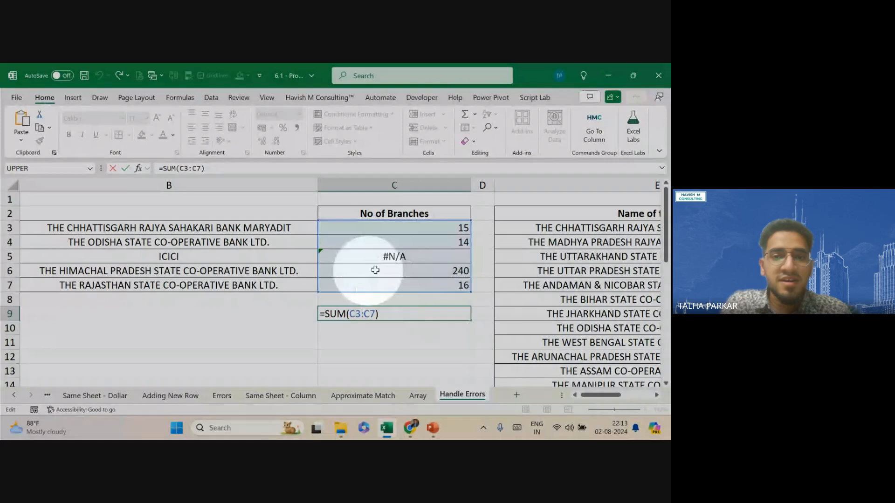
{"action": "key", "text": "Escape"}
- Wrap the VLOOKUP formula in C3 in IFERROR, making the lookup its value argument followed by a comma
{"action": "key", "text": "Up"}
{"action": "key", "text": "Up"}
{"action": "key", "text": "Up"}
{"action": "key", "text": "Up"}
{"action": "key", "text": "Up"}
{"action": "key", "text": "Up"}
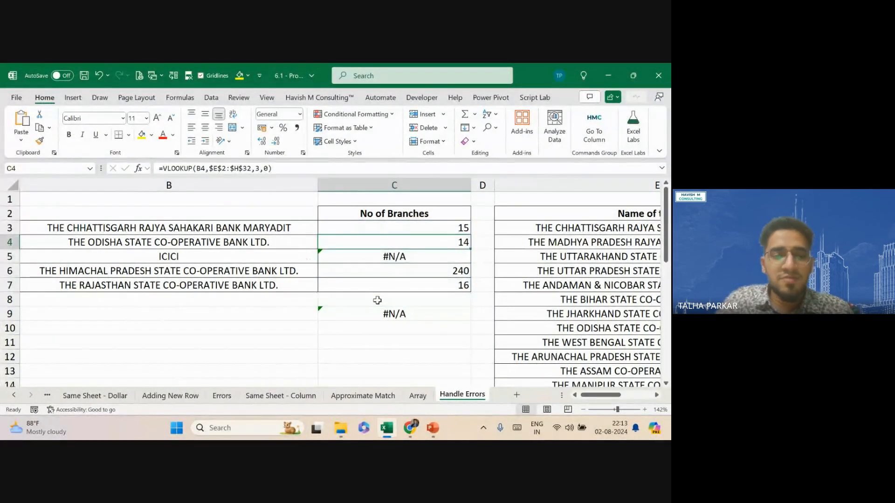
{"action": "key", "text": "F2"}
{"action": "key", "text": "Left"}
{"action": "key", "text": "Left"}
{"action": "key", "text": "Left"}
{"action": "key", "text": "Left"}
{"action": "key", "text": "Left"}
{"action": "key", "text": "Left"}
{"action": "key", "text": "Left"}
{"action": "key", "text": "Left"}
{"action": "key", "text": "Left"}
{"action": "key", "text": "Left"}
{"action": "key", "text": "Left"}
{"action": "key", "text": "Left"}
{"action": "key", "text": "Left"}
{"action": "key", "text": "Left"}
{"action": "key", "text": "Left"}
{"action": "key", "text": "Left"}
{"action": "key", "text": "Left"}
{"action": "key", "text": "Left"}
{"action": "key", "text": "Left"}
{"action": "key", "text": "Left"}
{"action": "type", "text": "IFERROR("}
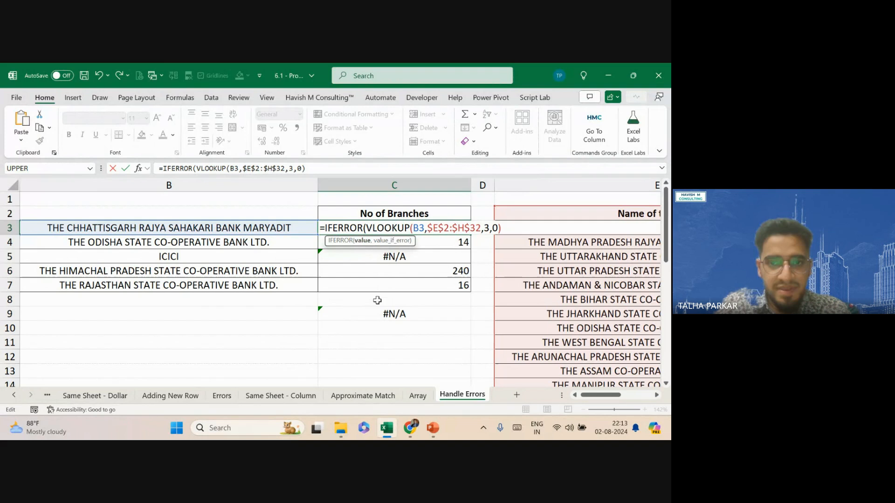
{"action": "left_click", "coordinate": [504, 228]}
{"action": "type", "text": ","}
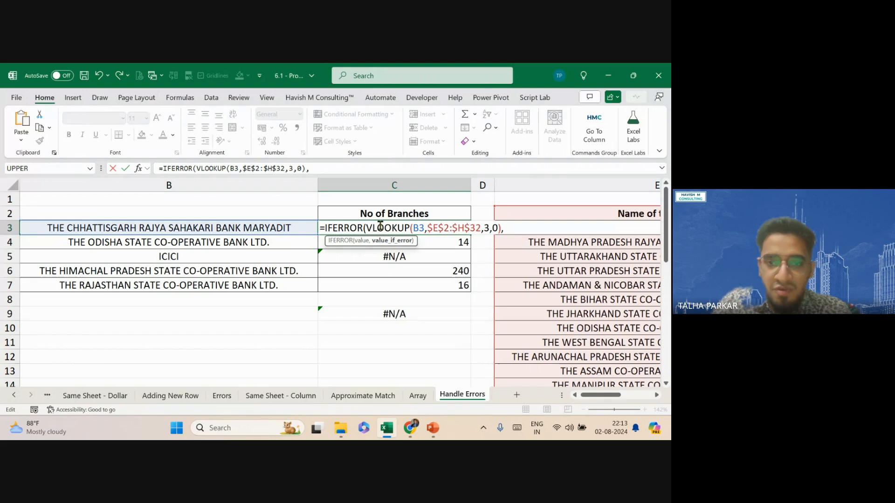
- Highlight IFERROR's value argument in C3, then complete the formula with "Error" as the value_if_error
{"action": "left_click", "coordinate": [362, 241]}
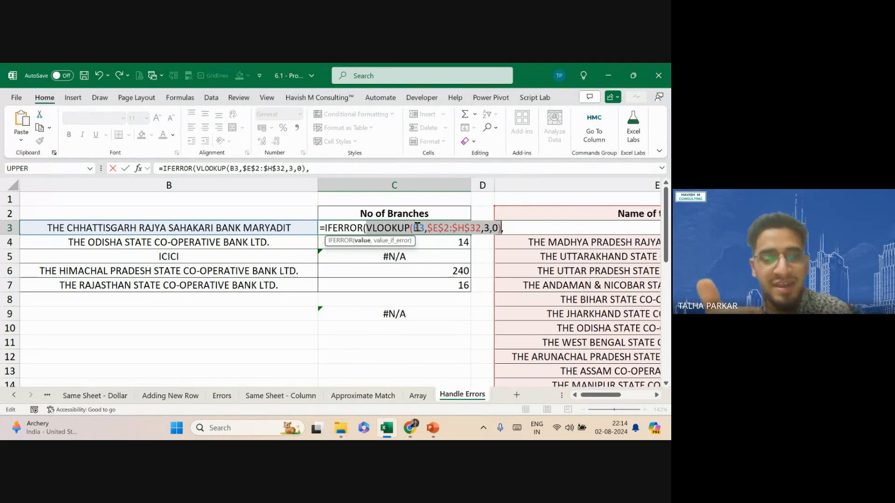
{"action": "left_click", "coordinate": [503, 228]}
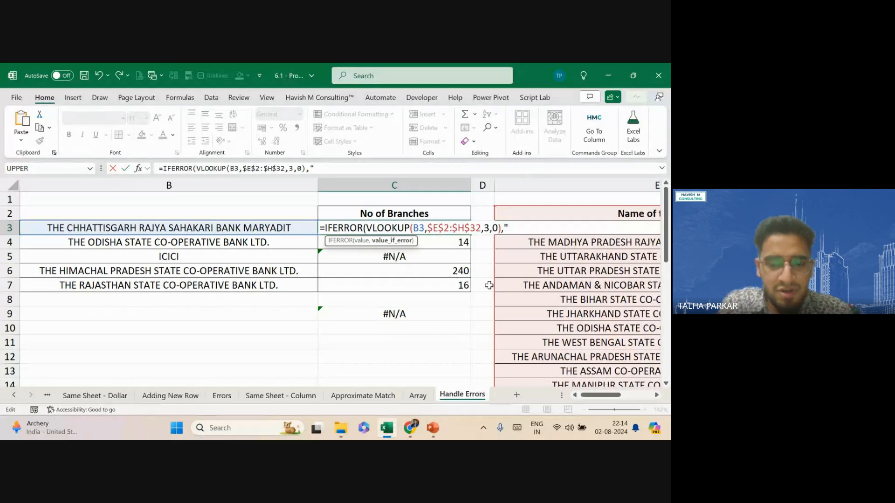
{"action": "type", "text": "\"Error\")"}
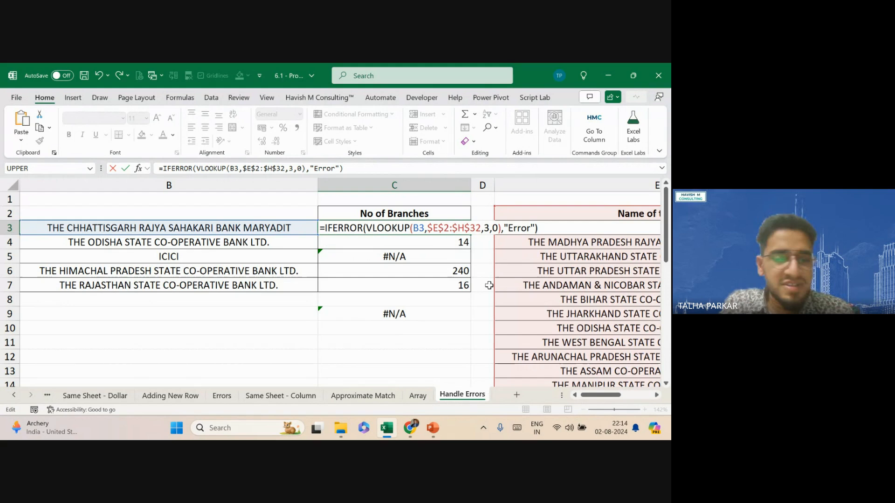
- Commit the formula =IFERROR(VLOOKUP(B3,$E$2:$H$32,3,0),"Error") in C3 and fill it down through C7
{"action": "key", "text": "Return"}
{"action": "key", "text": "Up"}
{"action": "key", "text": "shift+Down"}
{"action": "key", "text": "shift+Down"}
{"action": "key", "text": "shift+Down"}
{"action": "key", "text": "shift+Down"}
{"action": "key", "text": "ctrl+d"}
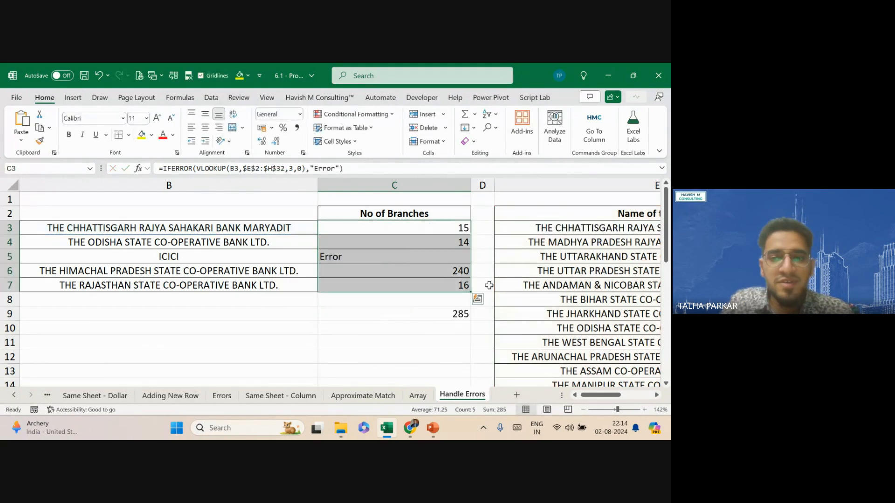
{"action": "key", "text": "ctrl+q"}
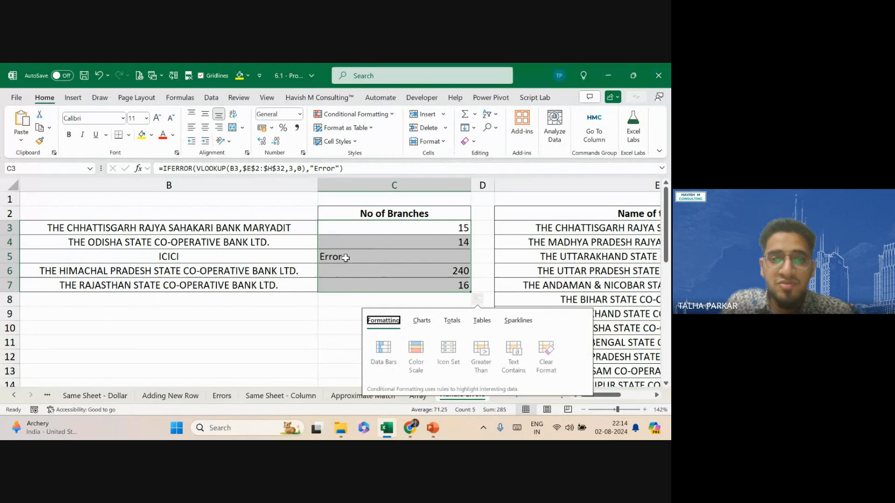
{"action": "left_click", "coordinate": [320, 299]}
{"action": "left_click", "coordinate": [371, 314]}
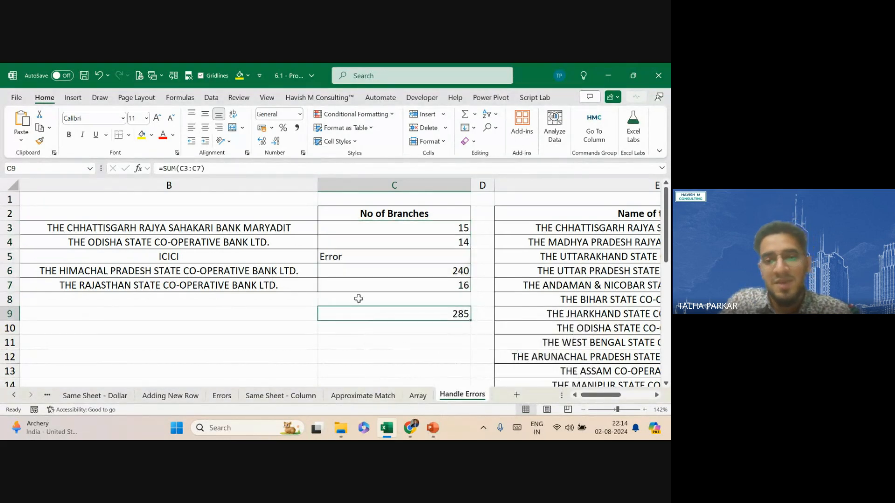
- Enter 1, 2 and a in cells B10 to B12 and total them with an AutoSum in B13
{"action": "left_click", "coordinate": [257, 329]}
{"action": "type", "text": "1"}
{"action": "key", "text": "Return"}
{"action": "type", "text": "2"}
{"action": "key", "text": "Return"}
{"action": "type", "text": "a"}
{"action": "key", "text": "Return"}
{"action": "key", "text": "alt+equal"}
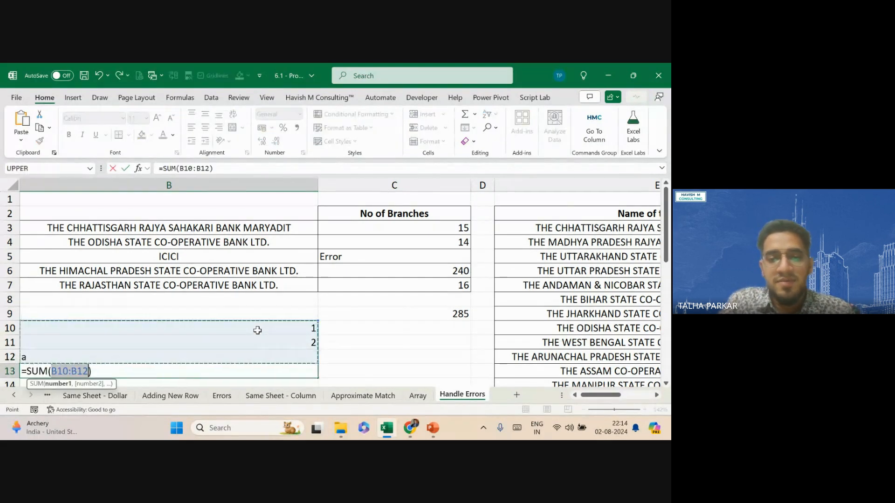
{"action": "key", "text": "Return"}
{"action": "key", "text": "Up"}
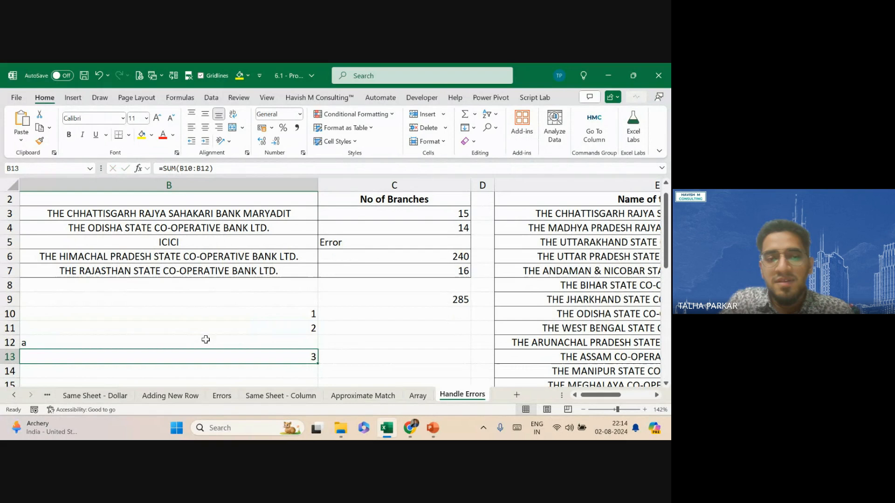
- Clear the sample values and their total from B10:B13
{"action": "left_click", "coordinate": [188, 341]}
{"action": "key", "text": "Up"}
{"action": "key", "text": "Up"}
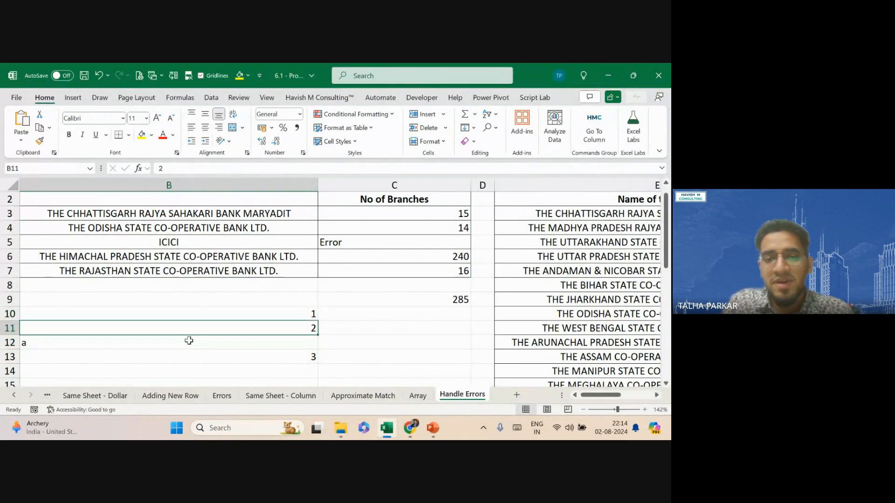
{"action": "key", "text": "shift+Down"}
{"action": "key", "text": "shift+Down"}
{"action": "key", "text": "shift+Down"}
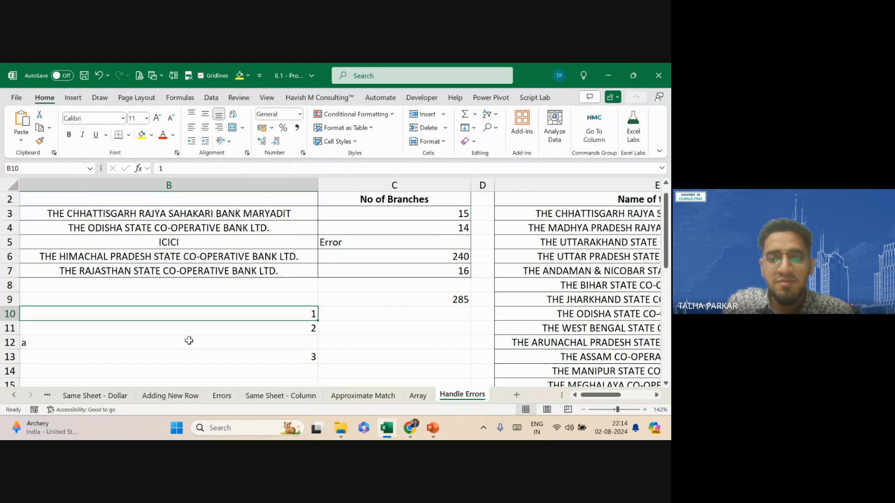
{"action": "key", "text": "Delete"}
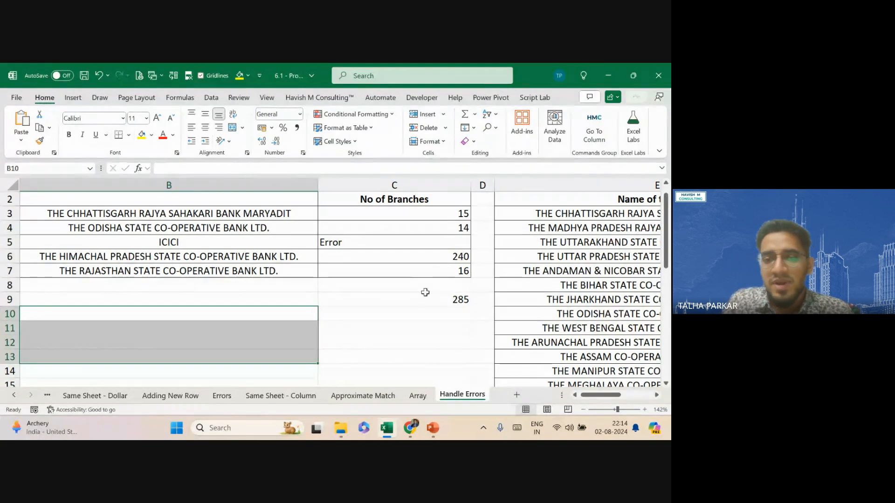
- Inspect the range used by the SUM formula in C9, leaving the formula as it is
{"action": "scroll", "coordinate": [421, 293], "scroll_direction": "up", "scroll_amount": 1}
{"action": "double_click", "coordinate": [420, 315]}
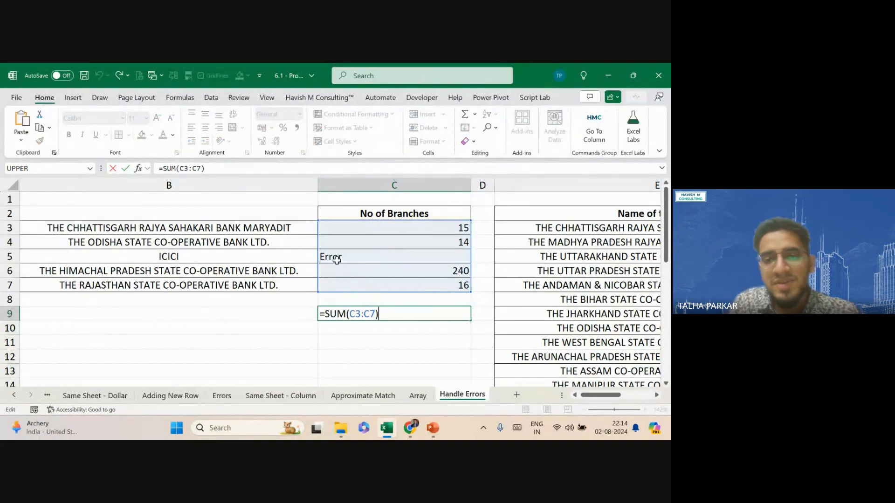
{"action": "left_click", "coordinate": [367, 259]}
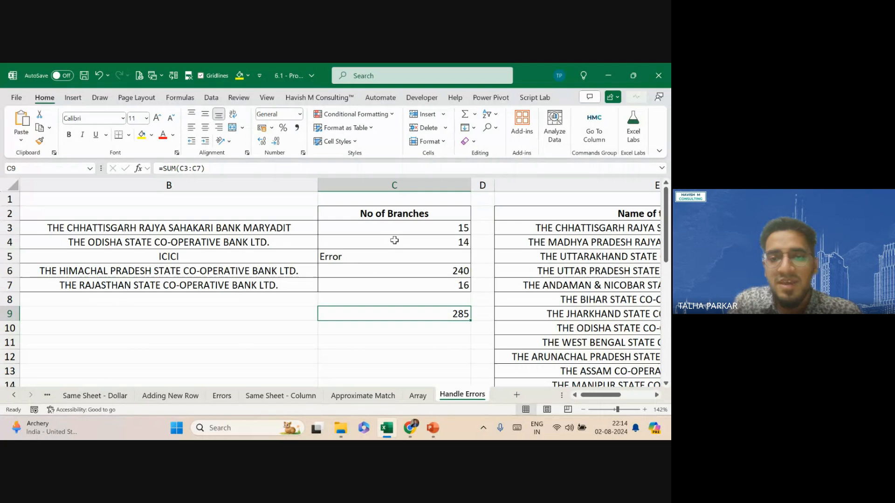
- Break C3's IFERROR formula into three lines, placing the VLOOKUP and the "Error" argument on their own lines
{"action": "double_click", "coordinate": [391, 228]}
{"action": "left_click", "coordinate": [365, 227]}
{"action": "key", "text": "alt+Return"}
{"action": "left_click", "coordinate": [459, 243]}
{"action": "key", "text": "alt+Return"}
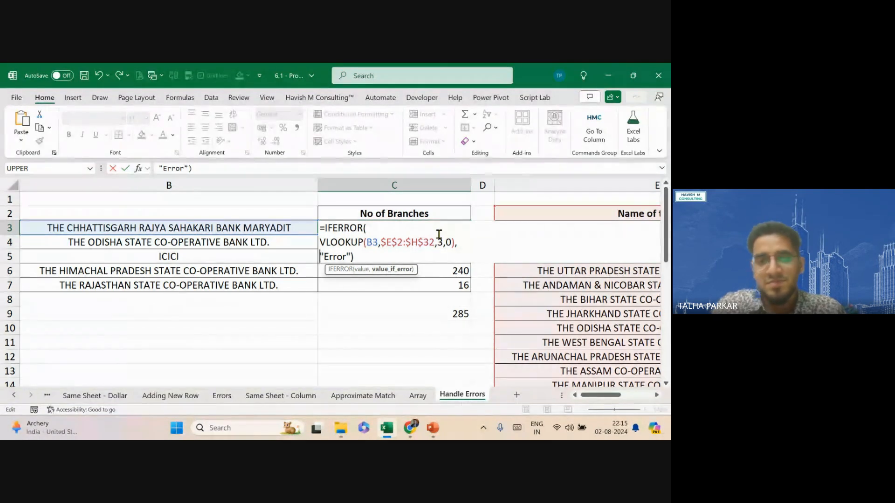
- Copy the entire three-line formula text from C3 and discard the cell edit
{"action": "left_click_drag", "start_coordinate": [379, 257], "coordinate": [313, 230]}
{"action": "left_click_drag", "start_coordinate": [359, 255], "coordinate": [307, 212]}
{"action": "key", "text": "ctrl+c"}
{"action": "key", "text": "Escape"}
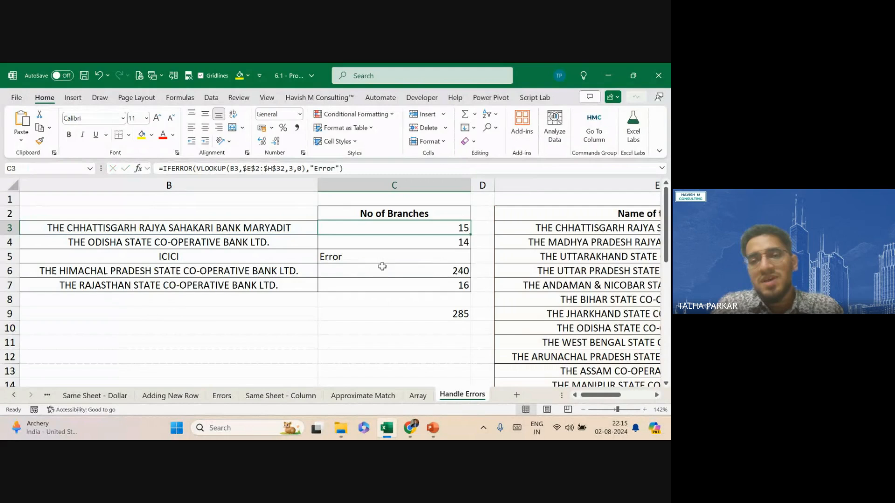
- Switch to the Google Meet chat and send the copied IFERROR formula as a message
{"action": "key", "text": "alt+Tab"}
{"action": "key", "text": "ctrl+v"}
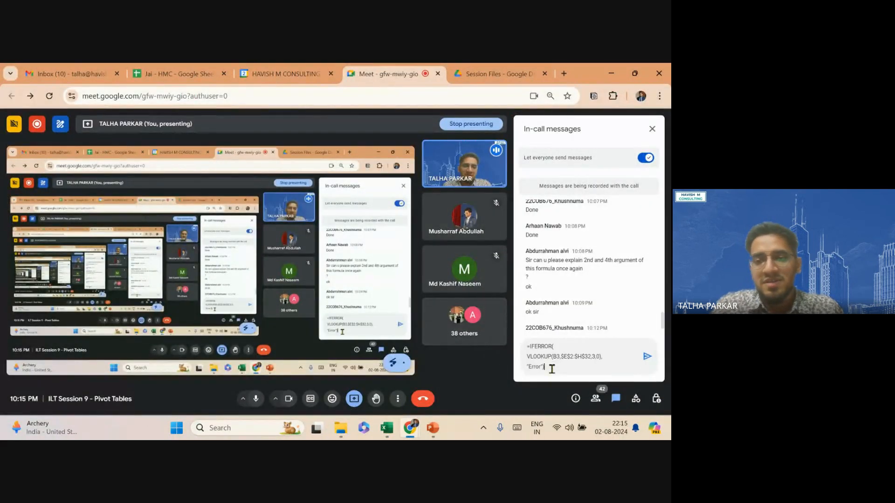
{"action": "key", "text": "Return"}
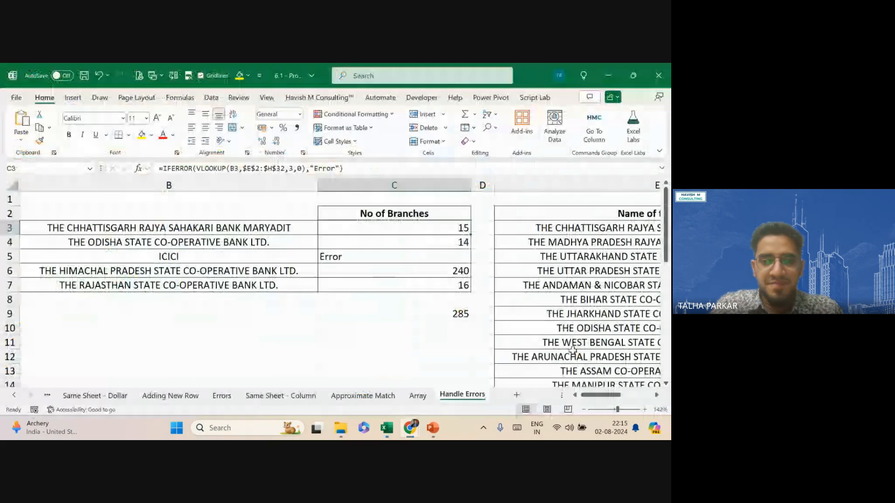
- Review the No of Branches results and total in C3:C9 in Excel, checking the Google Meet chat in between
{"action": "key", "text": "alt+Tab"}
{"action": "left_click_drag", "start_coordinate": [406, 227], "coordinate": [419, 311]}
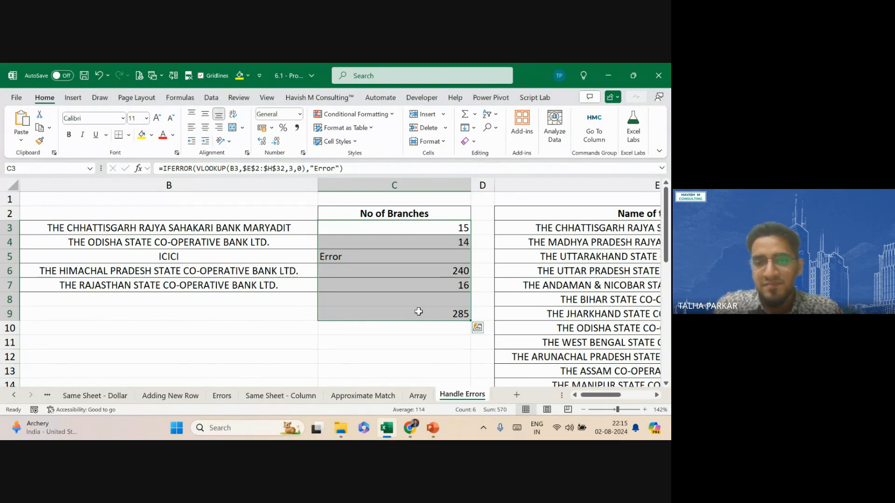
{"action": "left_click_drag", "start_coordinate": [418, 312], "coordinate": [421, 226]}
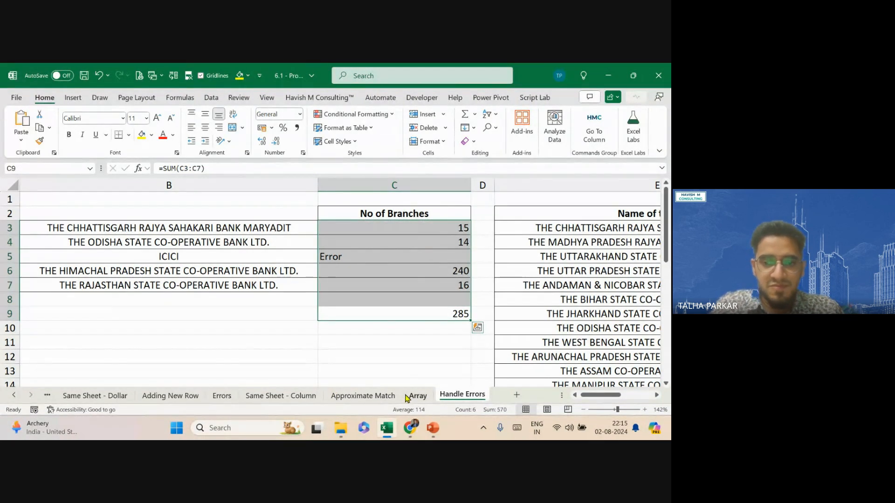
{"action": "left_click", "coordinate": [410, 428]}
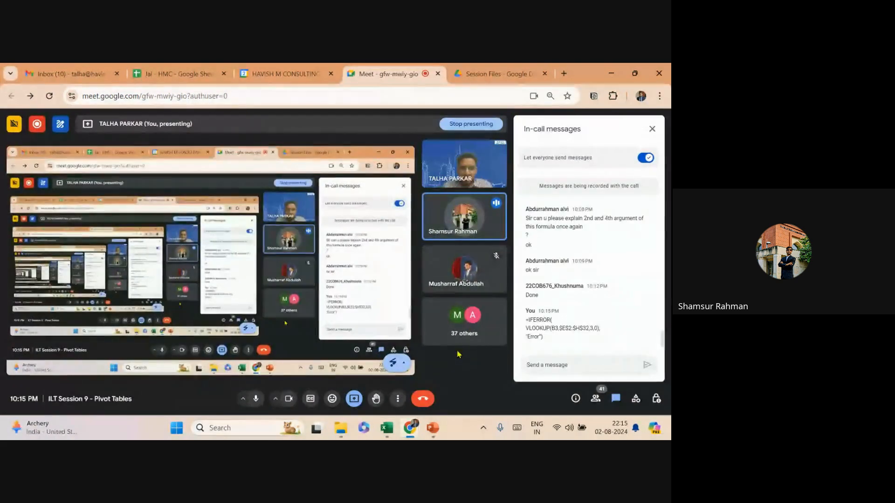
{"action": "left_click", "coordinate": [386, 427]}
- Replace the "Error" fallback in C3's IFERROR formula with an empty text string ("")
{"action": "left_click", "coordinate": [414, 232]}
{"action": "double_click", "coordinate": [475, 228]}
{"action": "left_click_drag", "start_coordinate": [503, 229], "coordinate": [532, 229]}
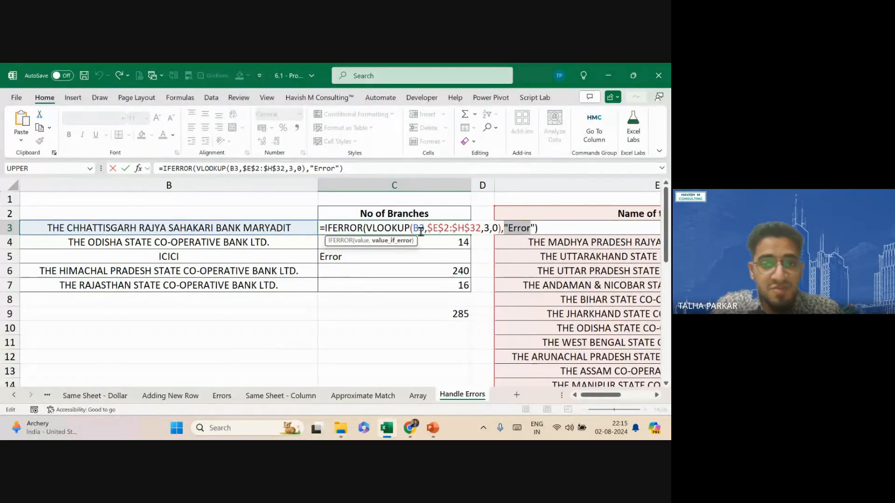
{"action": "left_click", "coordinate": [508, 227]}
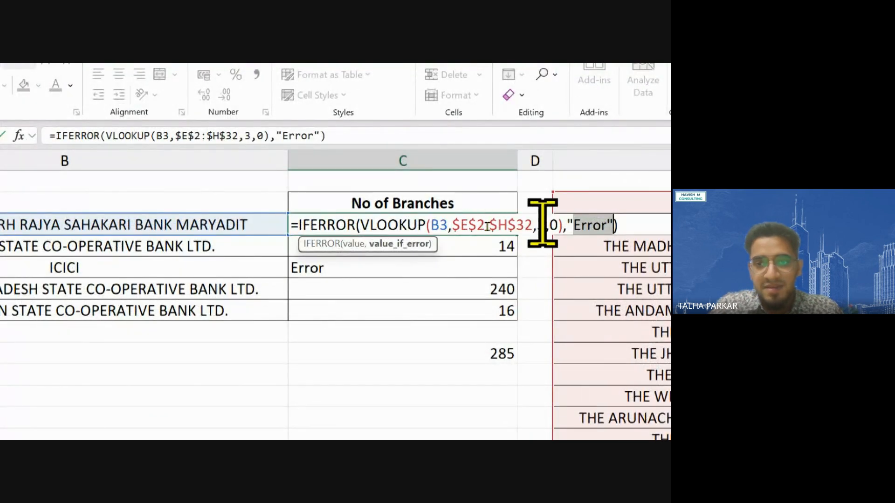
{"action": "key", "text": "ctrl"}
{"action": "key", "text": "ctrl"}
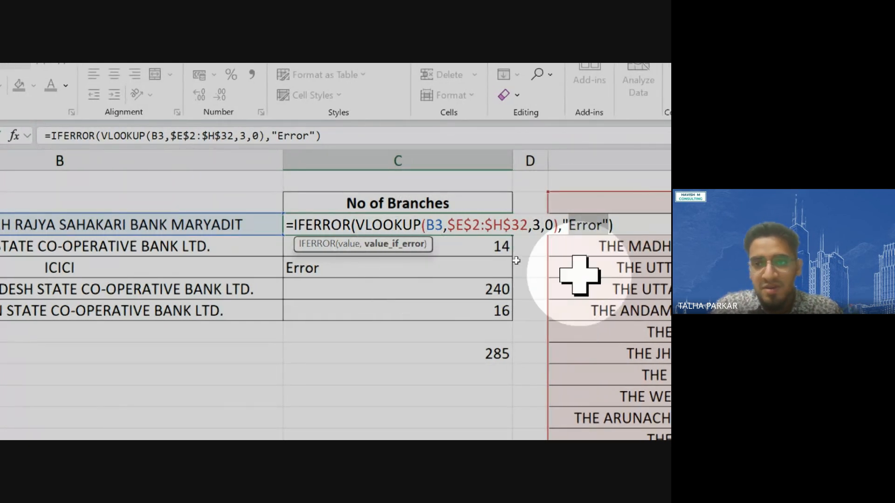
{"action": "left_click", "coordinate": [597, 225]}
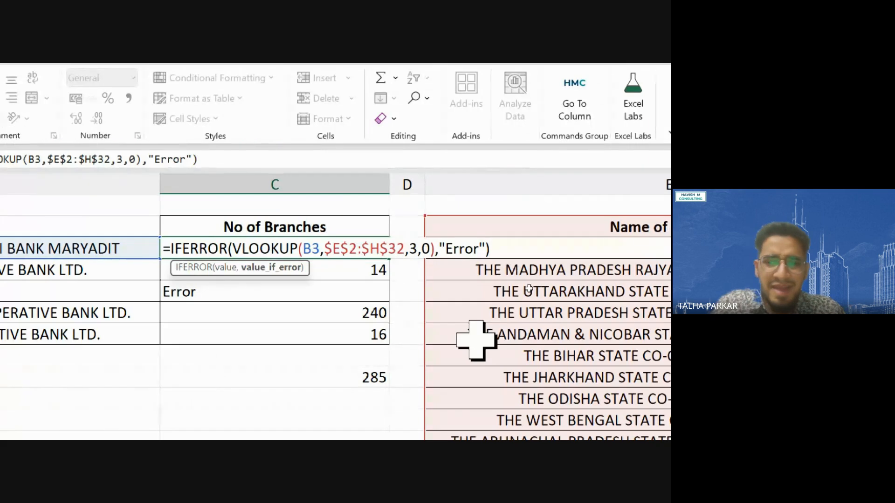
{"action": "key", "text": "Delete"}
{"action": "key", "text": "BackSpace"}
{"action": "key", "text": "BackSpace"}
{"action": "key", "text": "BackSpace"}
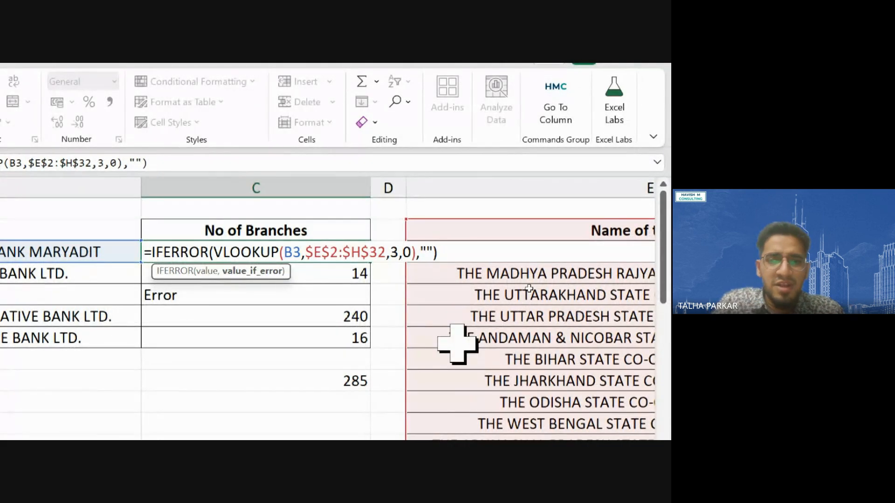
- Commit the formula with the empty-text fallback in C3 and fill it down through C7
{"action": "key", "text": "Return"}
{"action": "key", "text": "Up"}
{"action": "key", "text": "ctrl+shift+Down"}
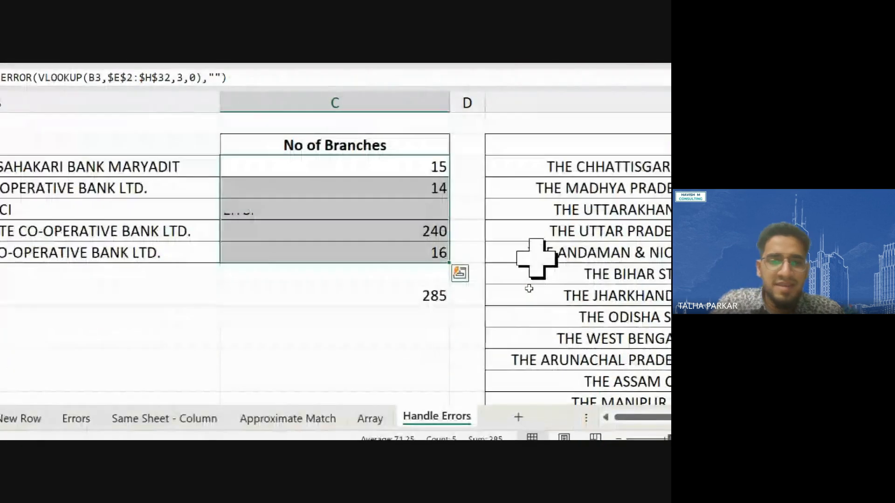
{"action": "key", "text": "ctrl+d"}
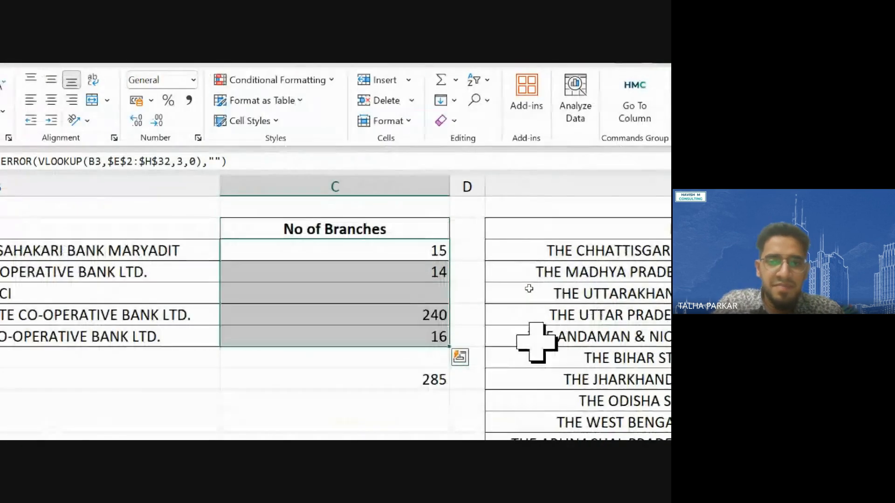
- Set the IFERROR fallback in C3 to "---" and fill the formula down through C7
{"action": "double_click", "coordinate": [391, 250]}
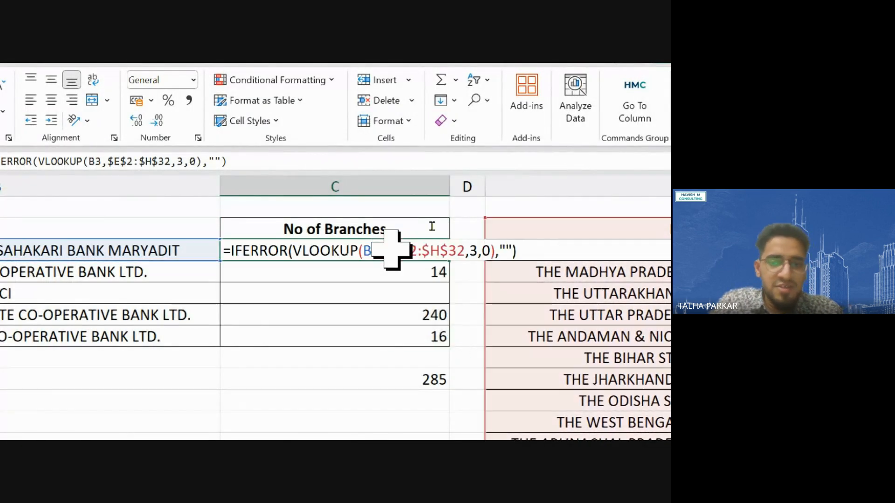
{"action": "left_click", "coordinate": [509, 247]}
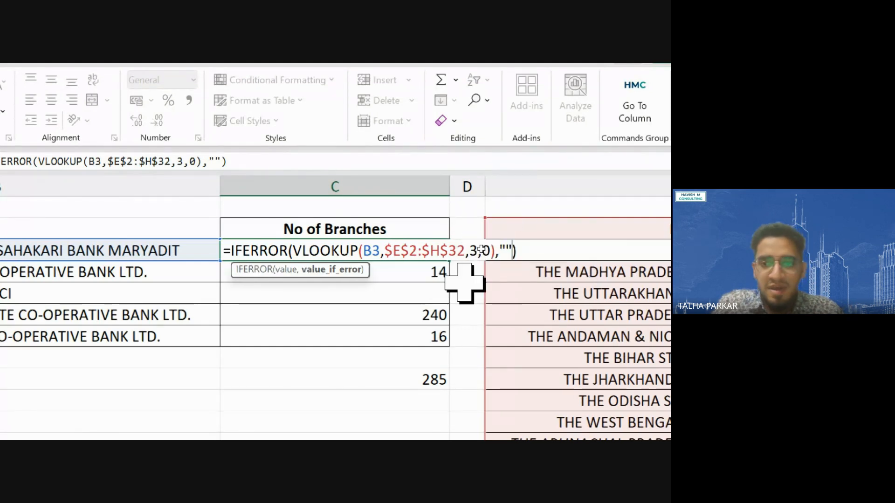
{"action": "key", "text": "Left"}
{"action": "type", "text": "---"}
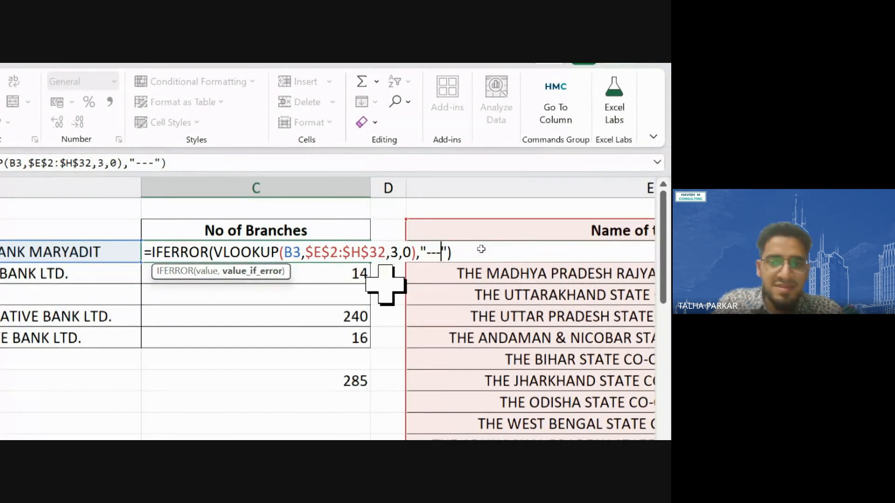
{"action": "key", "text": "Return"}
{"action": "key", "text": "Up"}
{"action": "key", "text": "ctrl+shift+Down"}
{"action": "key", "text": "ctrl+d"}
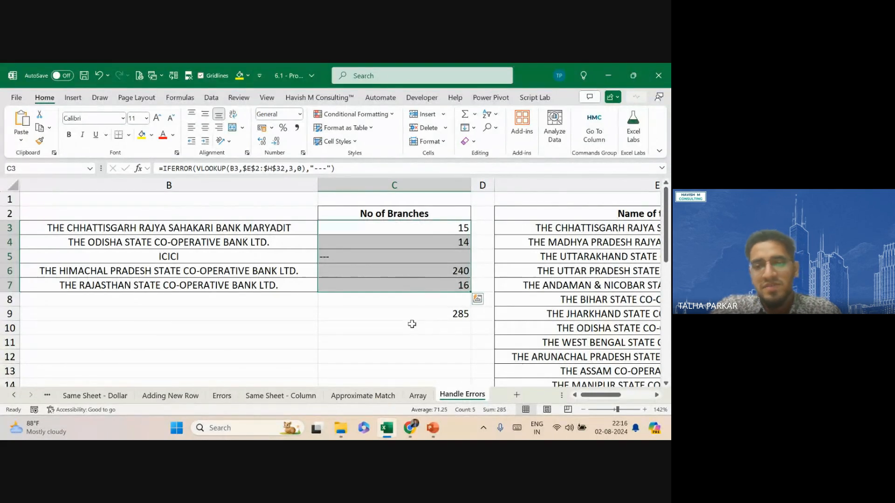
- Check the Google Meet chat and return to Excel to open the Approximate Match sheet
{"action": "key", "text": "alt+Tab"}
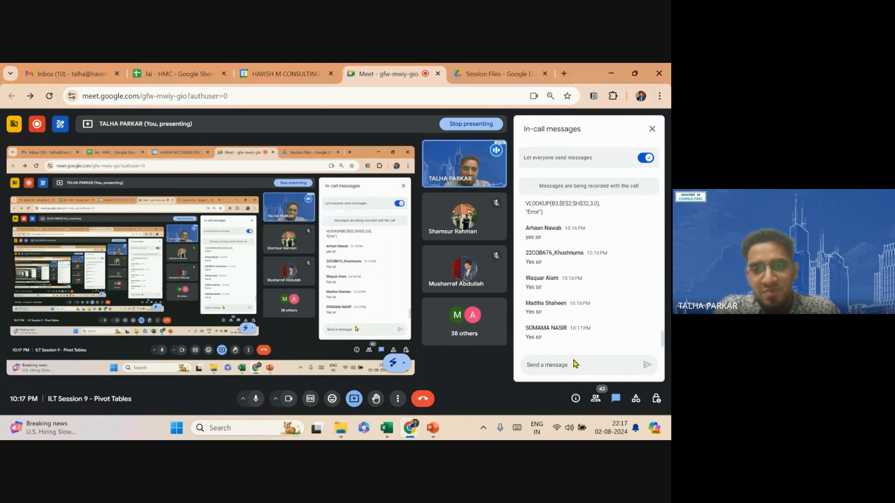
{"action": "left_click", "coordinate": [386, 427]}
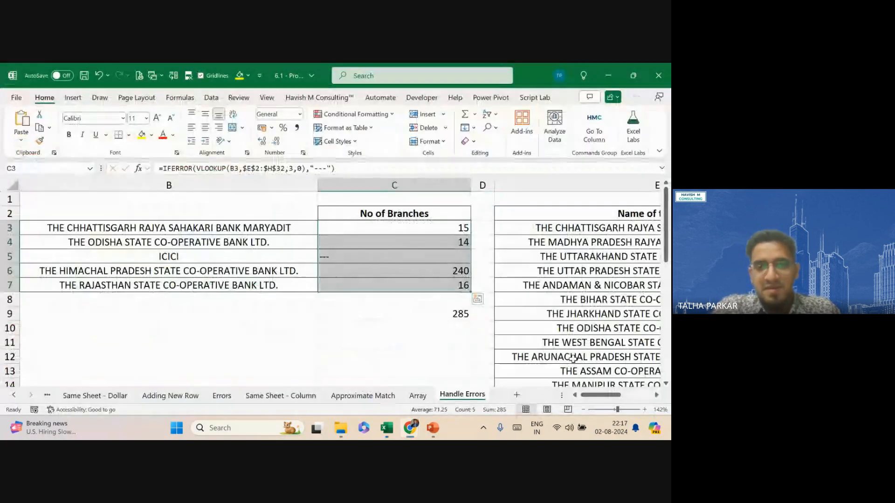
{"action": "left_click", "coordinate": [382, 395]}
{"action": "key", "text": "ctrl"}
{"action": "key", "text": "ctrl"}
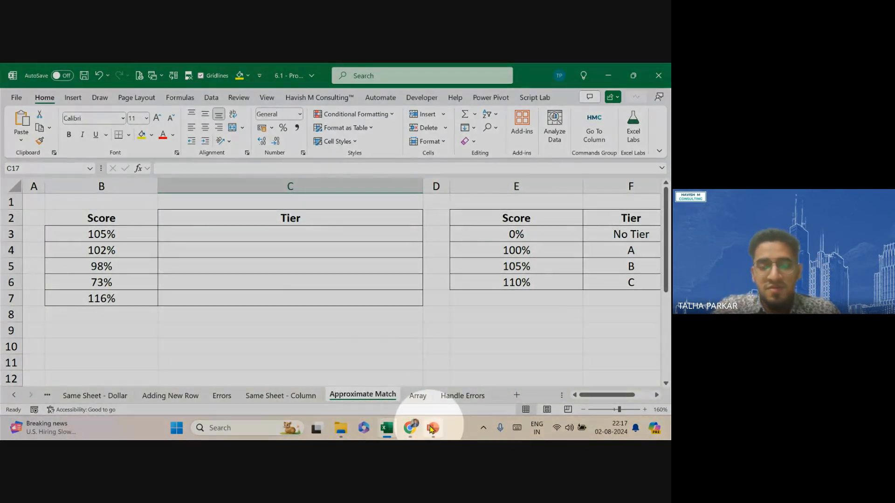
- Switch to the VLOOKUP slides in PowerPoint and look through them from slide 6 to slide 13 on adding a new row
{"action": "left_click", "coordinate": [431, 428]}
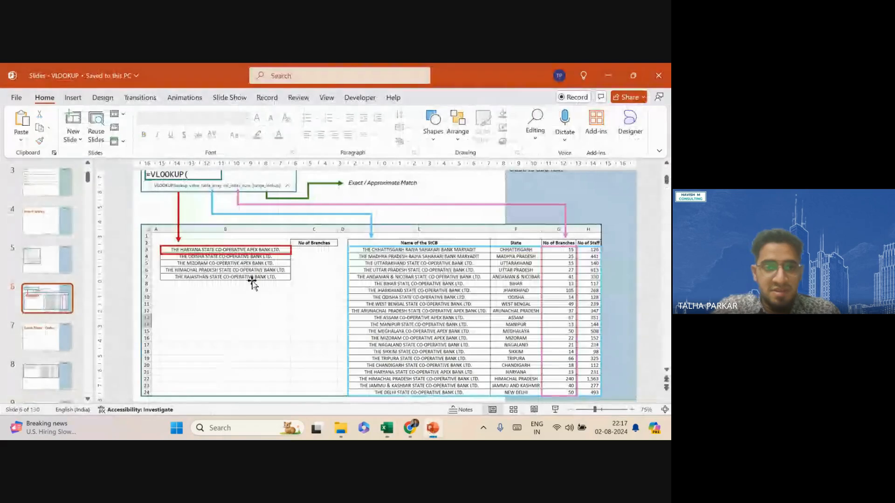
{"action": "key", "text": "Down"}
{"action": "key", "text": "Down"}
{"action": "key", "text": "Down"}
{"action": "key", "text": "Down"}
{"action": "key", "text": "Down"}
{"action": "key", "text": "Down"}
{"action": "key", "text": "Down"}
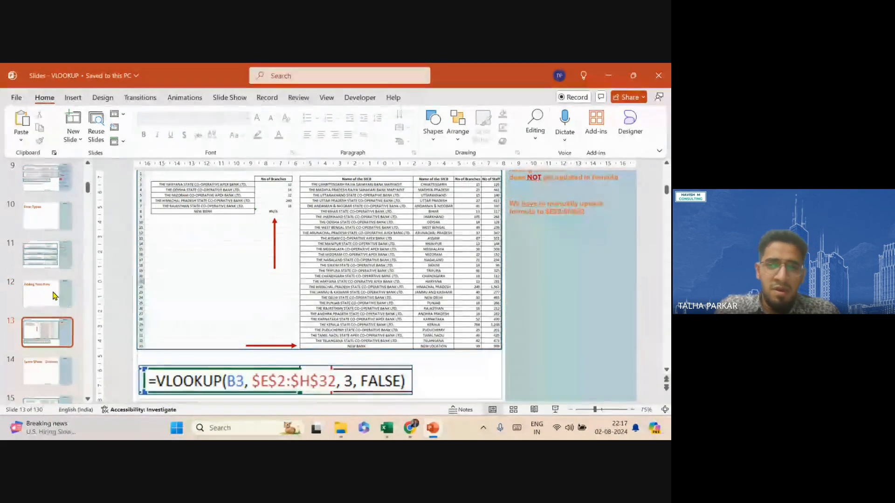
{"action": "scroll", "coordinate": [54, 296], "scroll_direction": "up", "scroll_amount": 2}
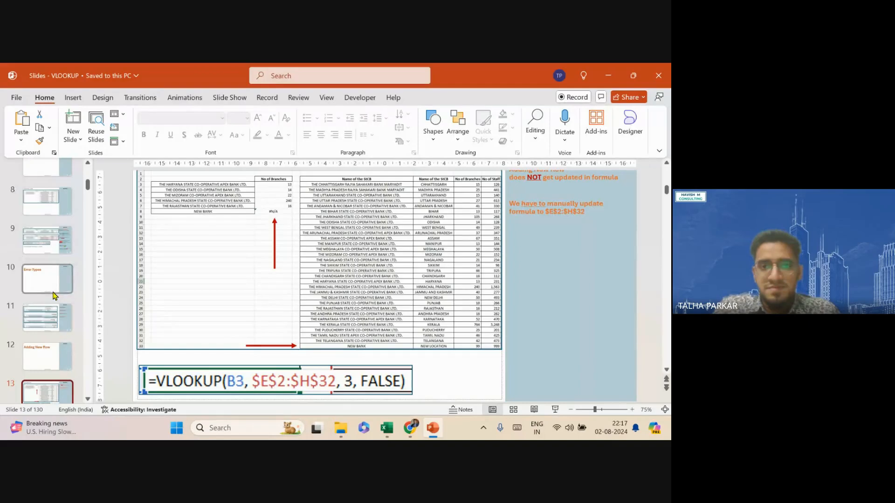
{"action": "scroll", "coordinate": [454, 316], "scroll_direction": "down", "scroll_amount": 1}
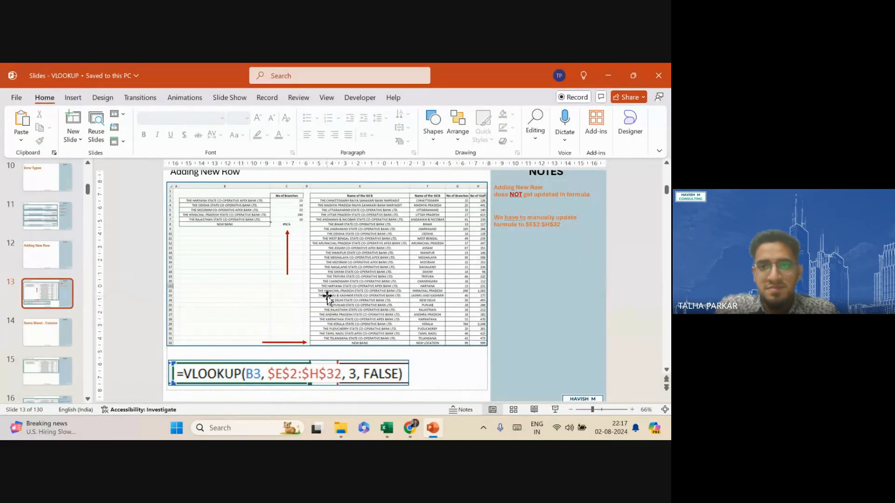
- Look through slides 14 to 19, view the Approximate Match notes slide as a full-screen show, and exit the show
{"action": "left_click", "coordinate": [48, 339]}
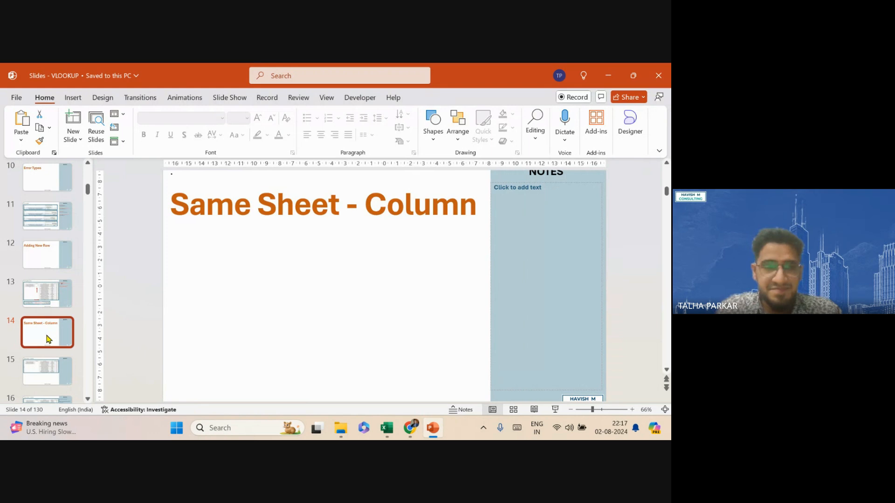
{"action": "key", "text": "Down"}
{"action": "key", "text": "Down"}
{"action": "key", "text": "Down"}
{"action": "key", "text": "Down"}
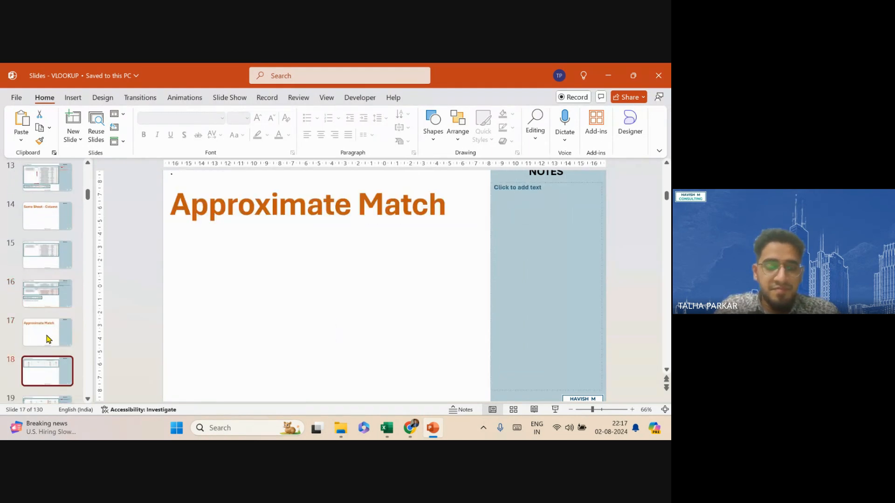
{"action": "key", "text": "Down"}
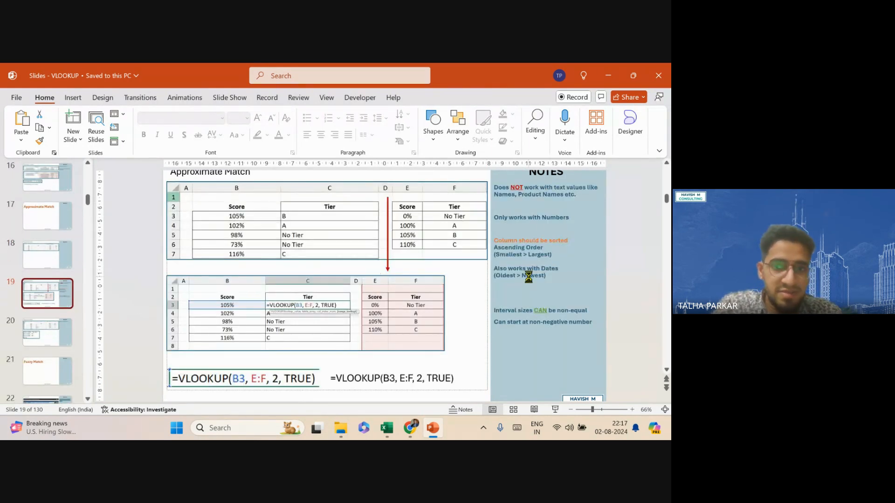
{"action": "key", "text": "shift+F5"}
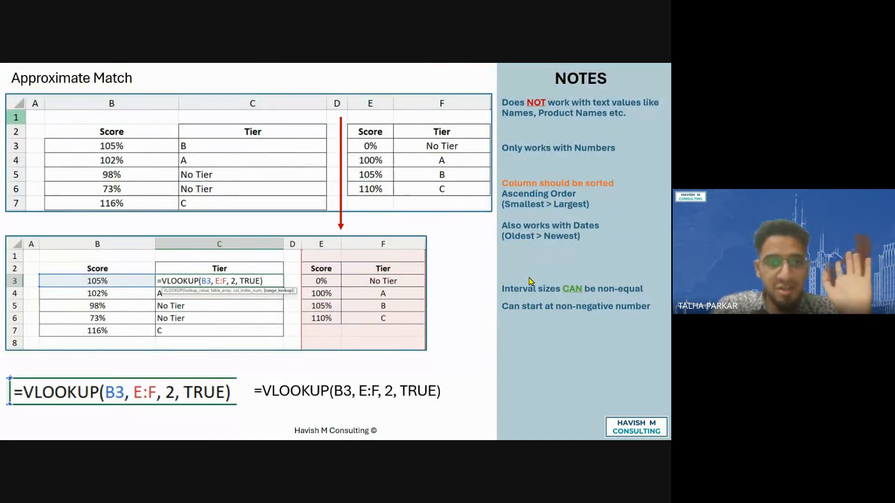
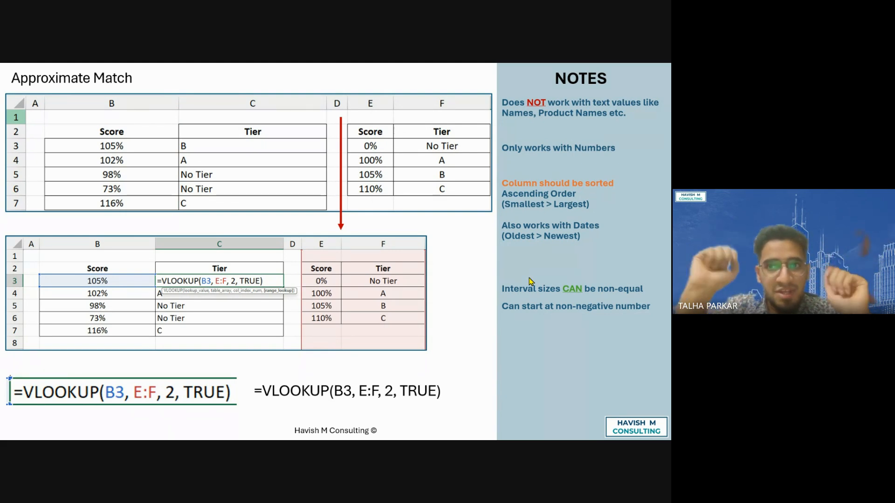
{"action": "key", "text": "Escape"}
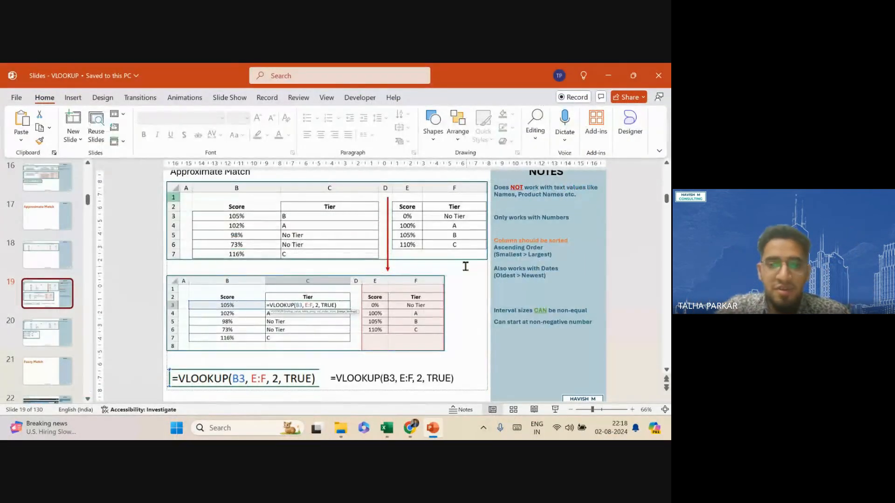
- Switch to Excel and enter =CONCAT(E3&"-"&E4) in E8 below the score table on the Approximate Match sheet
{"action": "key", "text": "alt+Tab"}
{"action": "scroll", "coordinate": [236, 266], "scroll_direction": "down", "scroll_amount": 2}
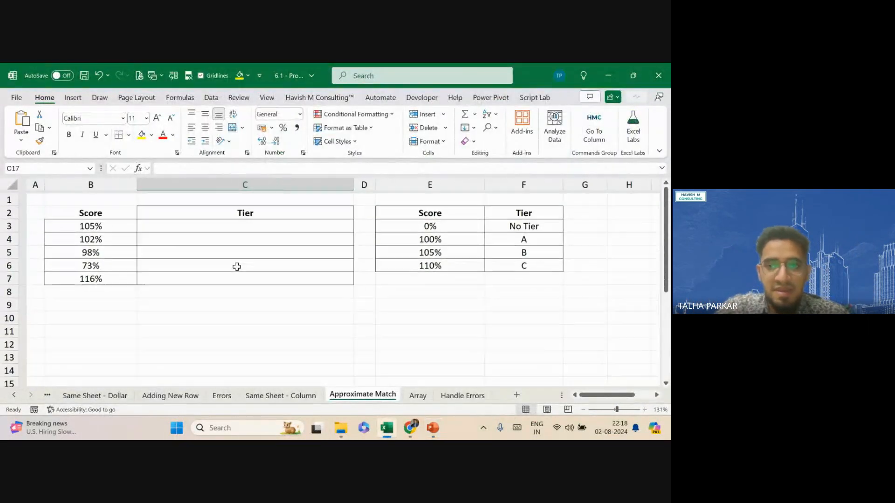
{"action": "left_click", "coordinate": [396, 290]}
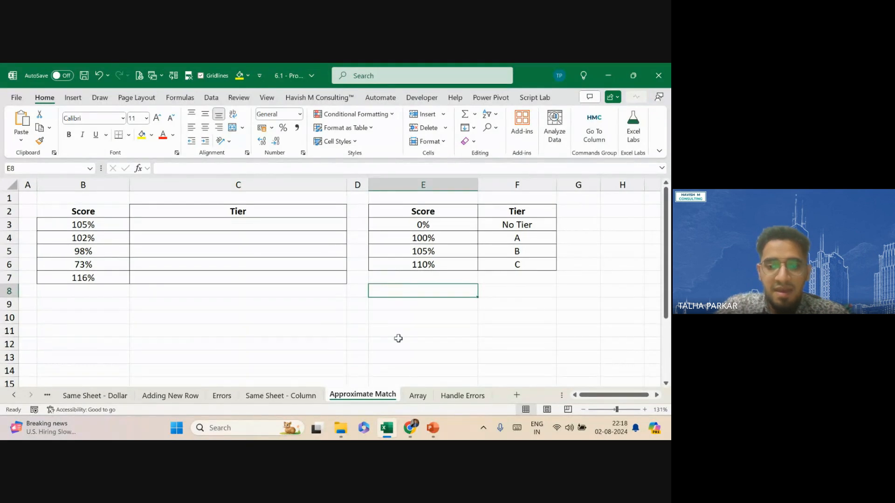
{"action": "type", "text": "0"}
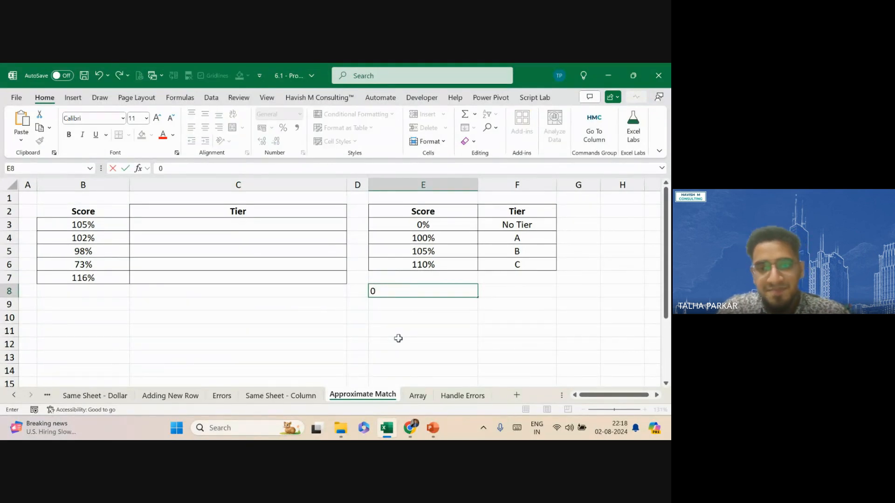
{"action": "type", "text": "=conc"}
{"action": "key", "text": "Tab"}
{"action": "key", "text": "Up"}
{"action": "key", "text": "Up"}
{"action": "key", "text": "Up"}
{"action": "key", "text": "Up"}
{"action": "key", "text": "Up"}
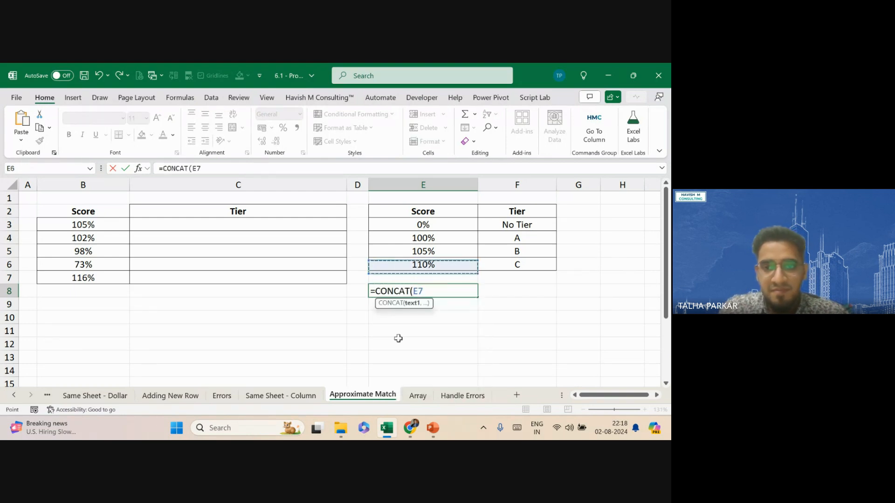
{"action": "type", "text": "&\"-"}
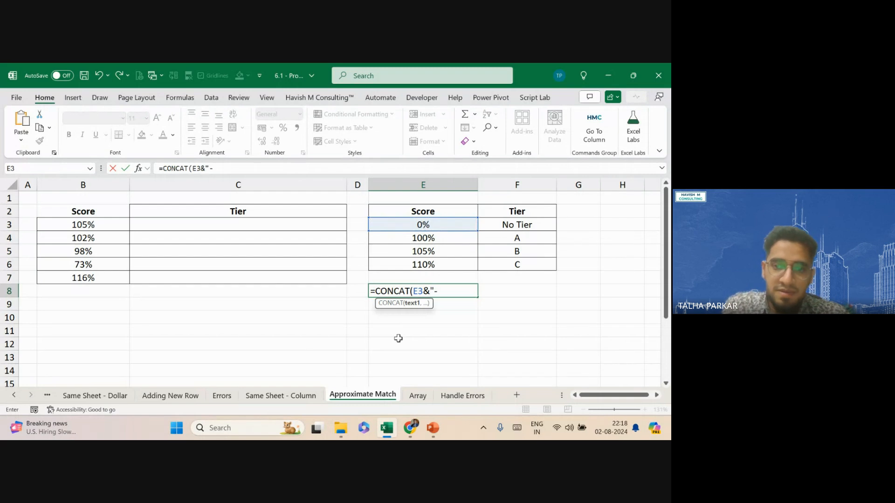
{"action": "type", "text": "\"&"}
{"action": "key", "text": "Up"}
{"action": "key", "text": "Up"}
{"action": "key", "text": "Up"}
{"action": "key", "text": "Up"}
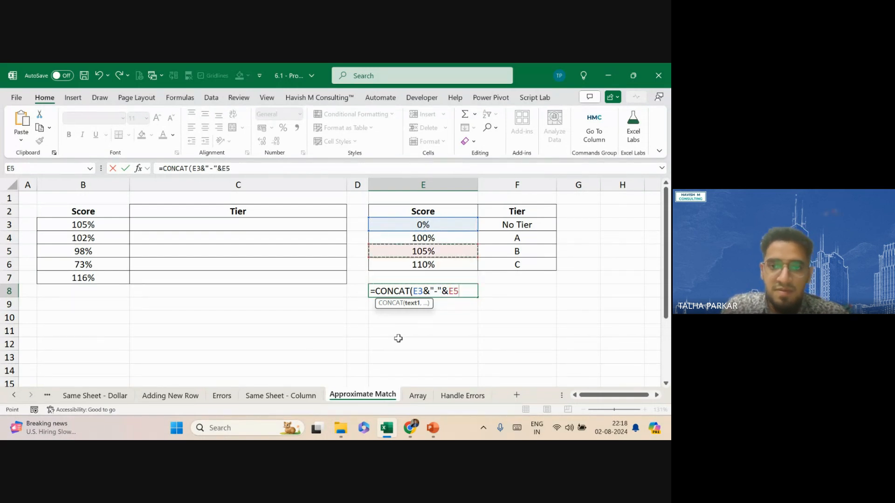
{"action": "key", "text": "Up"}
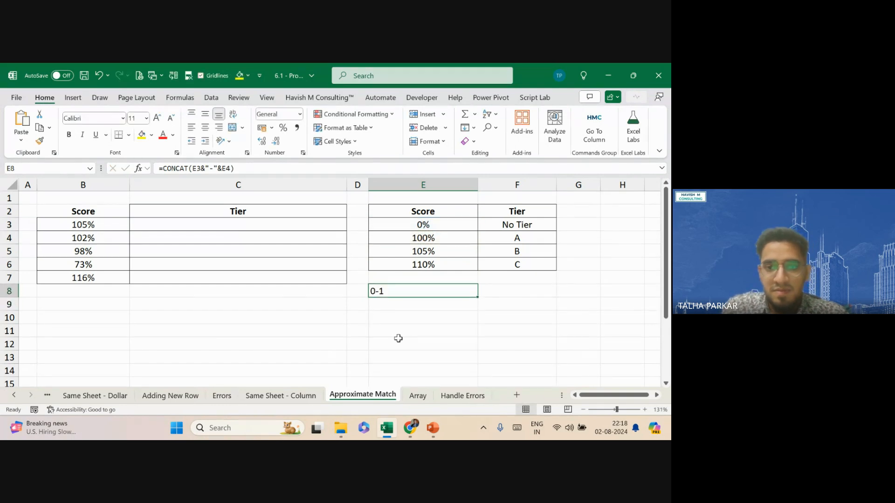
- Fill the CONCAT formula from E8 down through E11 and inspect the range labels up close
{"action": "key", "text": "shift+Down"}
{"action": "key", "text": "shift+Down"}
{"action": "key", "text": "shift+Down"}
{"action": "key", "text": "ctrl+d"}
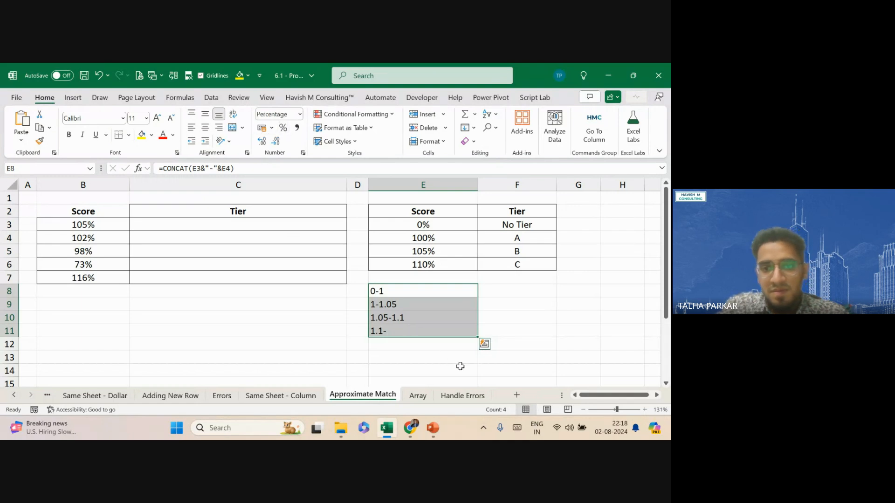
{"action": "scroll", "coordinate": [410, 315], "scroll_direction": "up", "scroll_amount": 6, "text": "ctrl"}
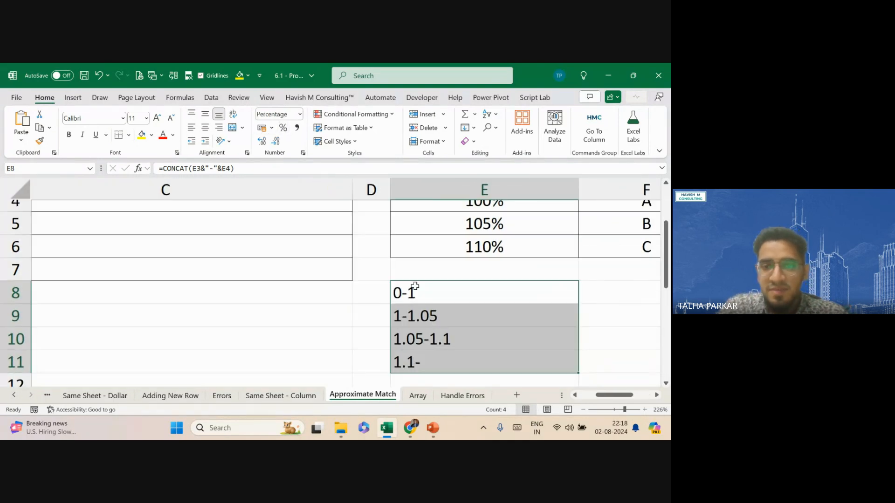
{"action": "scroll", "coordinate": [447, 316], "scroll_direction": "up", "scroll_amount": 1}
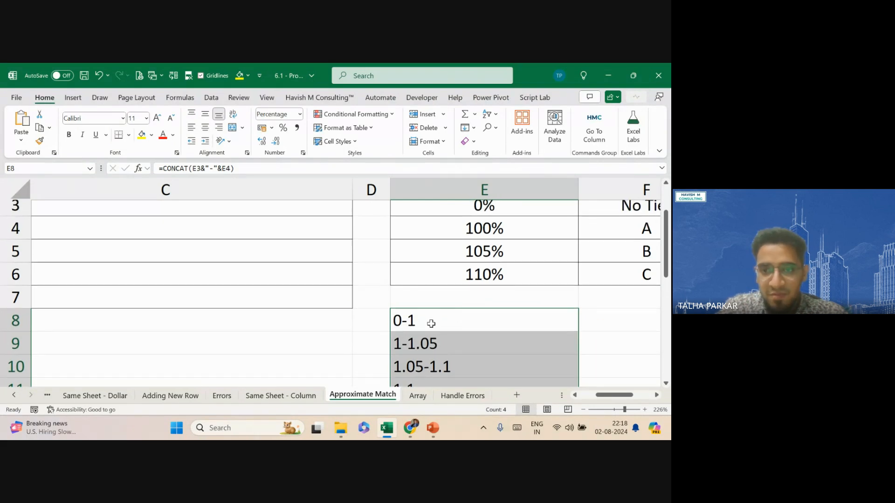
{"action": "scroll", "coordinate": [397, 299], "scroll_direction": "down", "scroll_amount": 1}
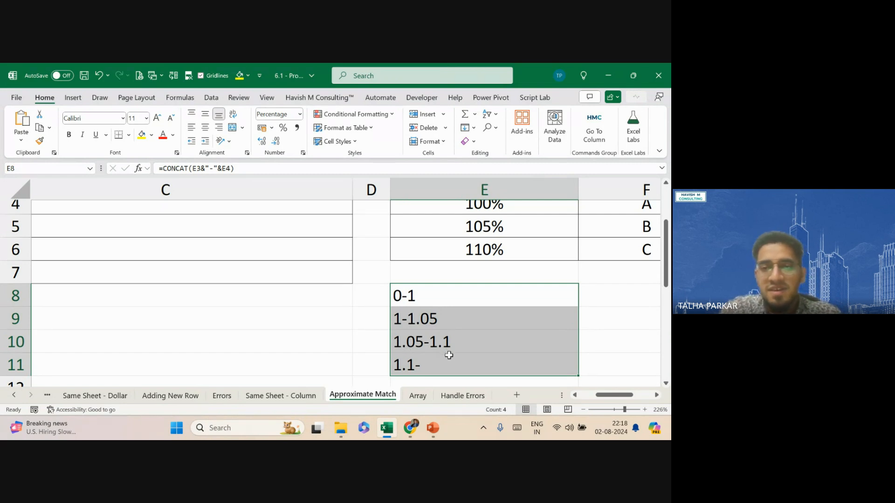
- Copy the tier labels from F3:F6 and paste them beside the score ranges in F8:F11
{"action": "scroll", "coordinate": [401, 370], "scroll_direction": "left", "scroll_amount": 3}
{"action": "scroll", "coordinate": [513, 309], "scroll_direction": "up", "scroll_amount": 3}
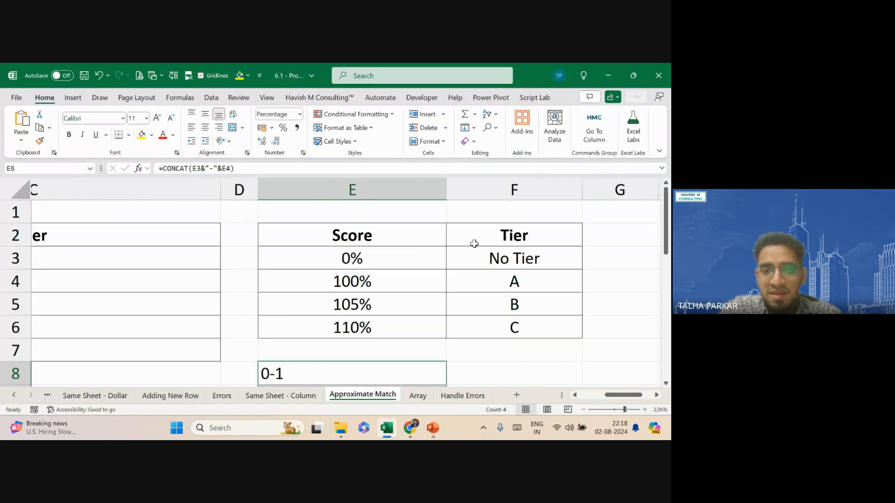
{"action": "left_click_drag", "start_coordinate": [474, 259], "coordinate": [489, 330]}
{"action": "key", "text": "ctrl+c"}
{"action": "scroll", "coordinate": [489, 329], "scroll_direction": "down", "scroll_amount": 4}
{"action": "scroll", "coordinate": [481, 282], "scroll_direction": "down", "scroll_amount": 7}
{"action": "scroll", "coordinate": [481, 281], "scroll_direction": "up", "scroll_amount": 8}
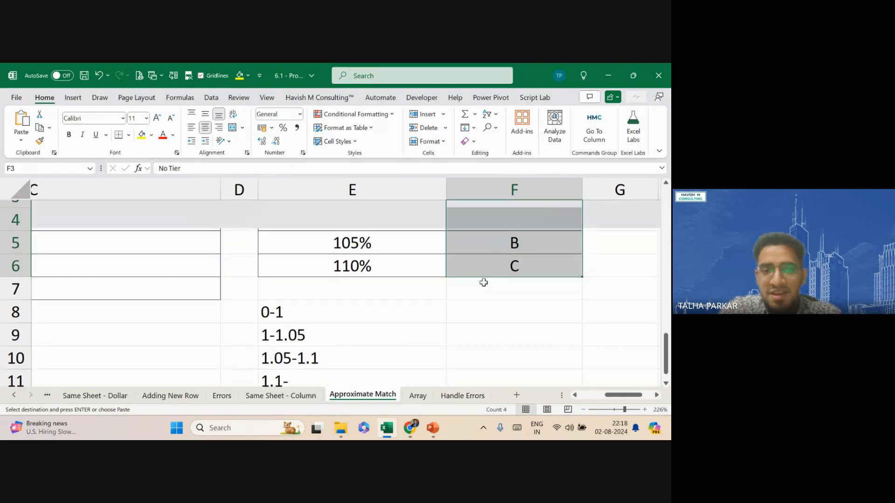
{"action": "left_click", "coordinate": [486, 302]}
{"action": "key", "text": "Return"}
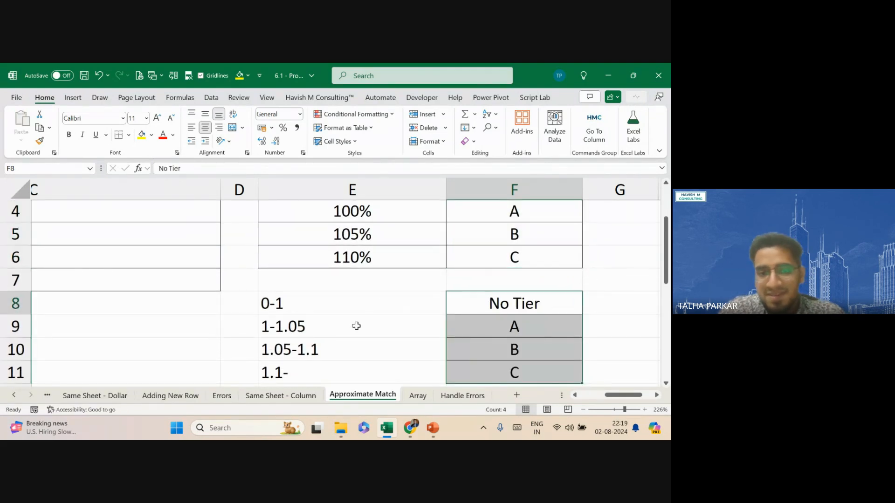
- Examine the text ranges in E8:E11 with their tiers and compare them with the scores in column B
{"action": "scroll", "coordinate": [356, 325], "scroll_direction": "down", "scroll_amount": 1}
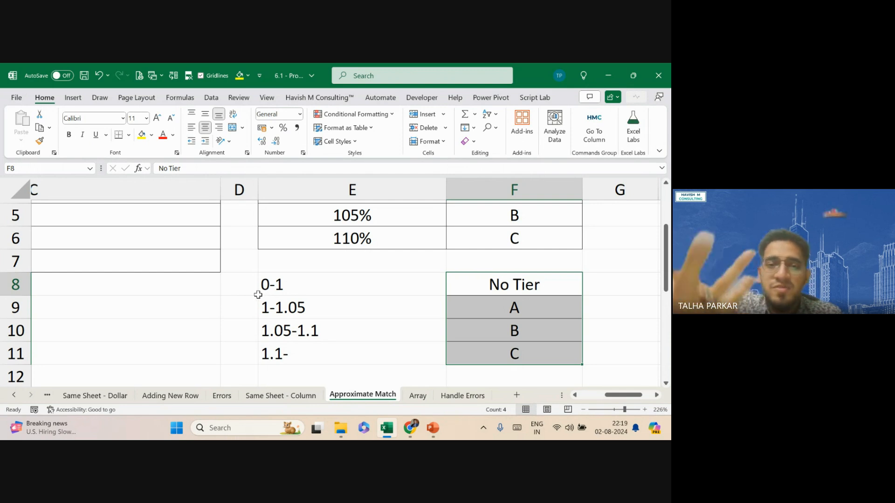
{"action": "scroll", "coordinate": [241, 284], "scroll_direction": "up", "scroll_amount": 2}
{"action": "scroll", "coordinate": [240, 284], "scroll_direction": "left", "scroll_amount": 2}
{"action": "scroll", "coordinate": [269, 311], "scroll_direction": "right", "scroll_amount": 1}
{"action": "scroll", "coordinate": [269, 311], "scroll_direction": "down", "scroll_amount": 2}
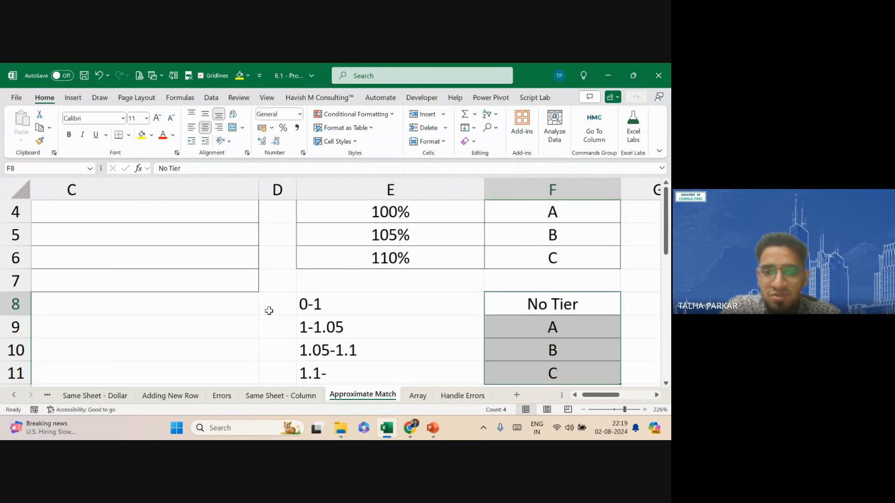
{"action": "left_click_drag", "start_coordinate": [328, 258], "coordinate": [468, 323]}
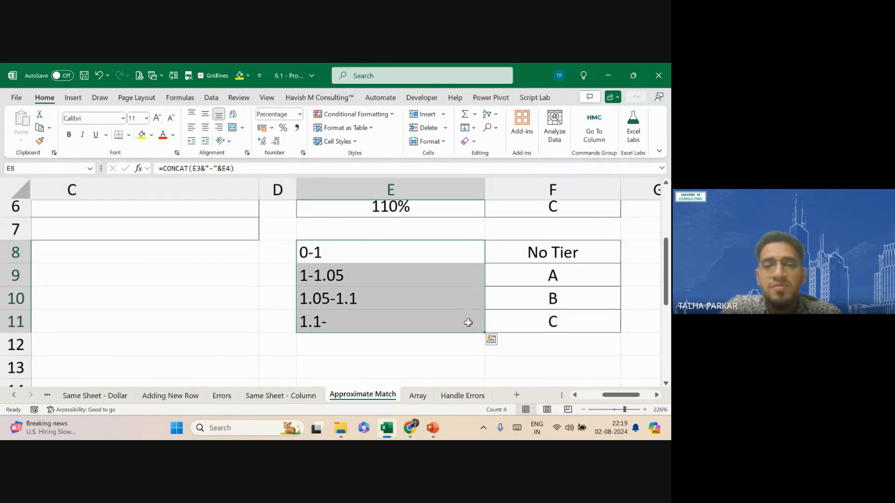
{"action": "scroll", "coordinate": [265, 288], "scroll_direction": "up", "scroll_amount": 2}
{"action": "scroll", "coordinate": [265, 287], "scroll_direction": "left", "scroll_amount": 2}
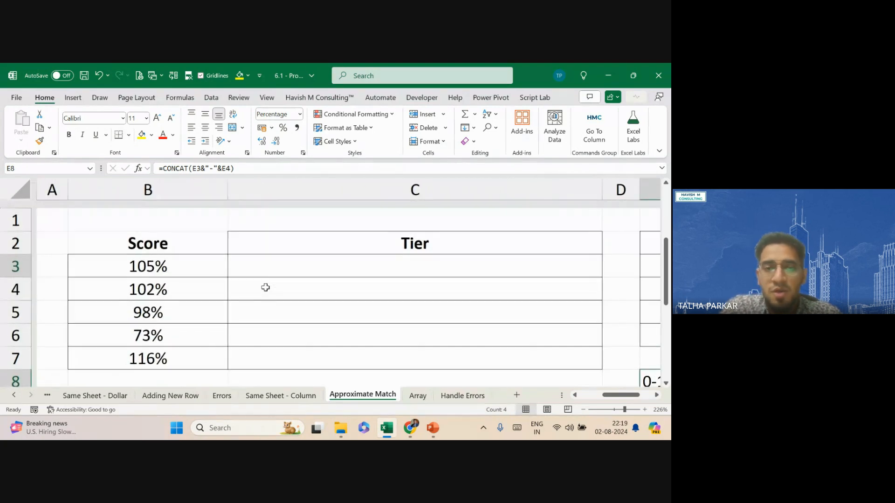
- Start a trial VLOOKUP formula in C3 with B3 as the lookup value
{"action": "double_click", "coordinate": [320, 263], "text": "shift"}
{"action": "left_click", "coordinate": [271, 263]}
{"action": "key", "text": "Escape"}
{"action": "left_click", "coordinate": [230, 263]}
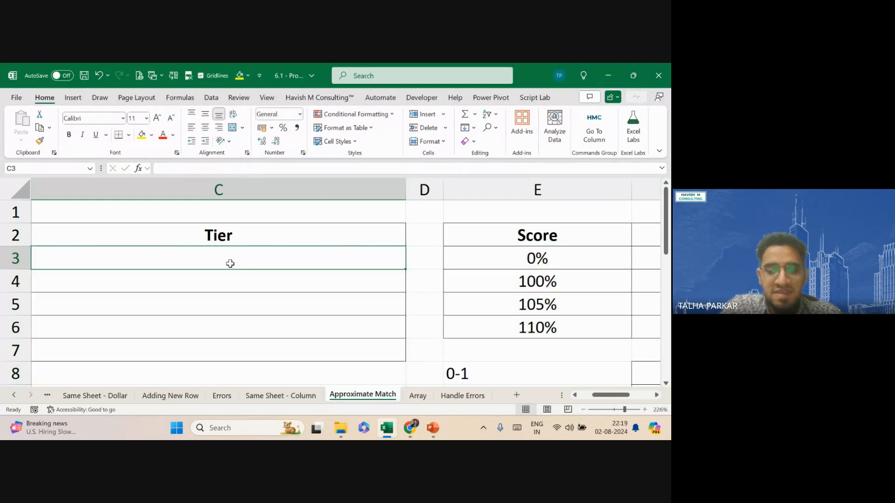
{"action": "type", "text": "=vl"}
{"action": "key", "text": "Tab"}
{"action": "scroll", "coordinate": [230, 263], "scroll_direction": "left", "scroll_amount": 2}
{"action": "type", "text": "B3,"}
- Complete the trial VLOOKUP with table E8:F11, column index 2 and range lookup 1, and clear C3 after committing it
{"action": "key", "text": "Down"}
{"action": "key", "text": "Down"}
{"action": "key", "text": "Down"}
{"action": "key", "text": "Down"}
{"action": "key", "text": "Down"}
{"action": "key", "text": "Right"}
{"action": "key", "text": "Right"}
{"action": "key", "text": "Right"}
{"action": "key", "text": "Down"}
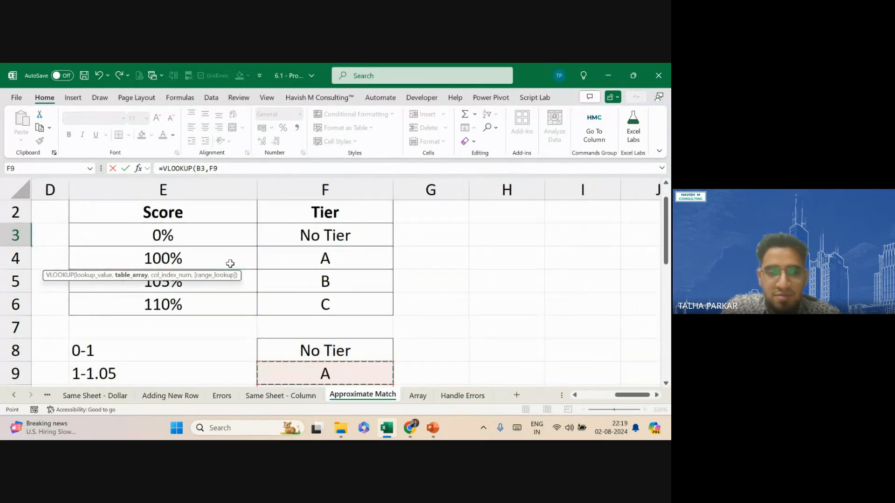
{"action": "key", "text": "Up"}
{"action": "key", "text": "Left"}
{"action": "key", "text": "shift+Right"}
{"action": "key", "text": "shift+Down"}
{"action": "key", "text": "shift+Down"}
{"action": "key", "text": "shift+Down"}
{"action": "type", "text": ","}
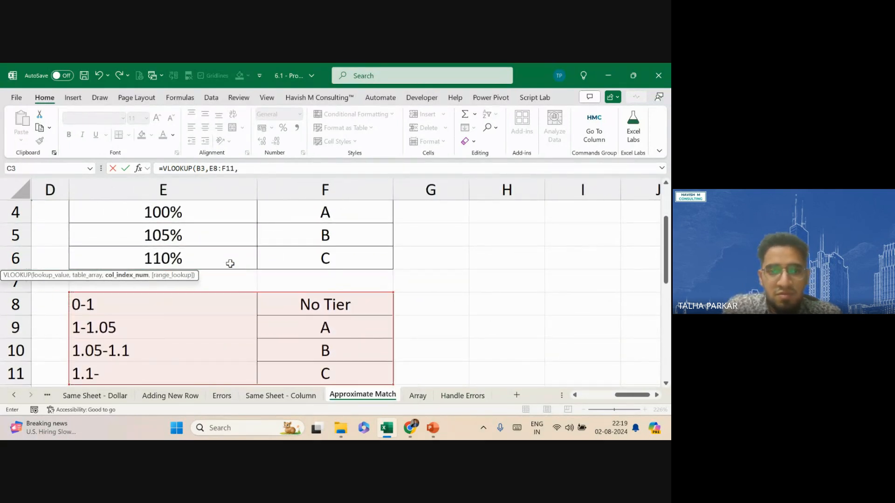
{"action": "type", "text": "2,1"}
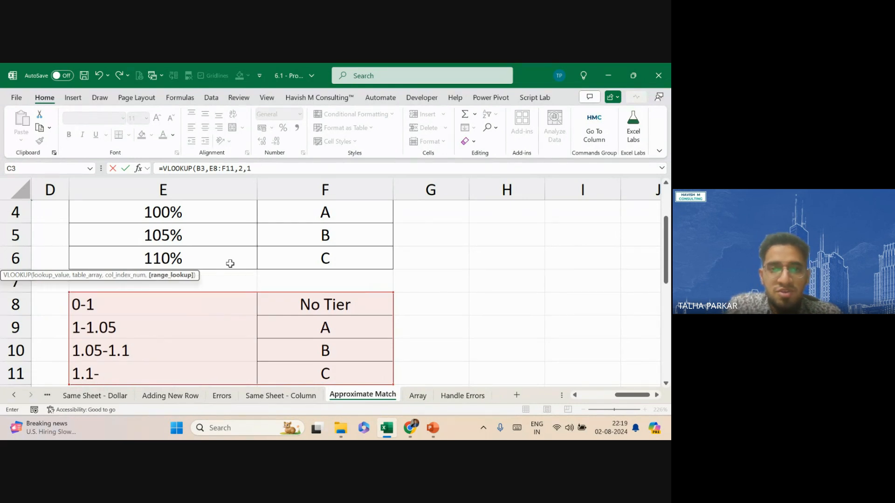
{"action": "key", "text": "ctrl+Return"}
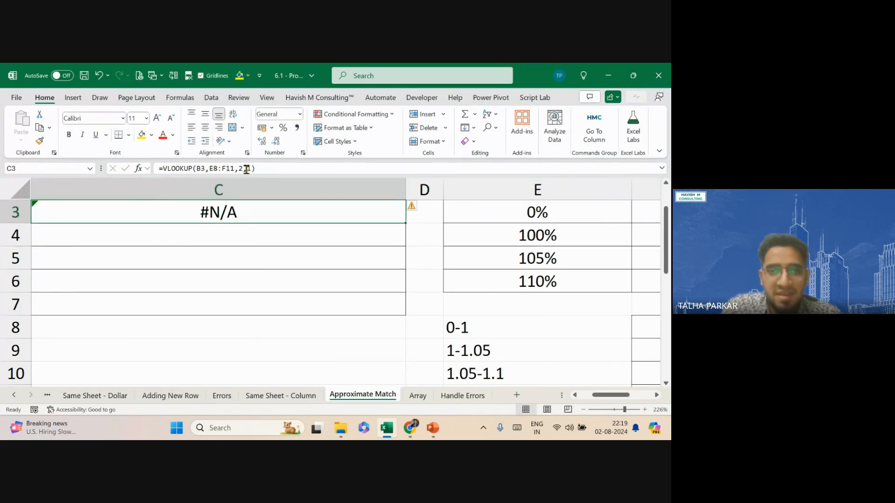
{"action": "key", "text": "Delete"}
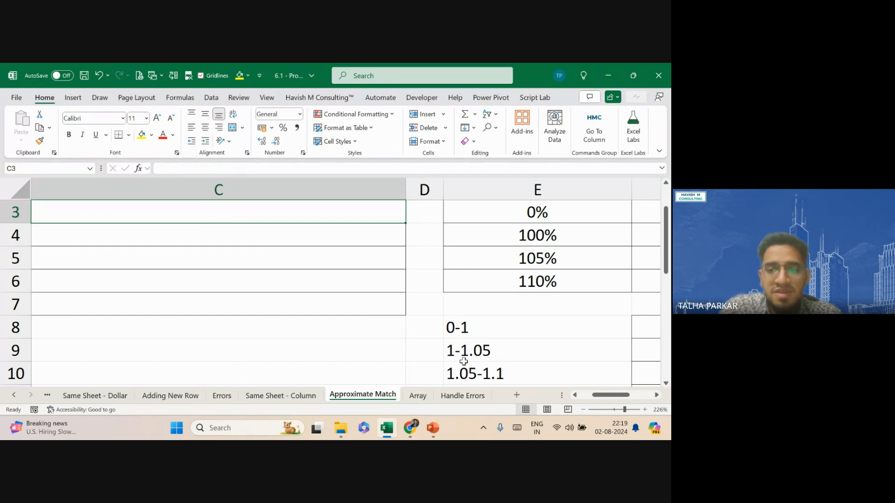
- Compare the text range table in E8:F11 with the numeric score thresholds in E3:E5
{"action": "scroll", "coordinate": [463, 361], "scroll_direction": "down", "scroll_amount": 3}
{"action": "scroll", "coordinate": [463, 362], "scroll_direction": "right", "scroll_amount": 2}
{"action": "scroll", "coordinate": [464, 362], "scroll_direction": "up", "scroll_amount": 1}
{"action": "scroll", "coordinate": [463, 362], "scroll_direction": "up", "scroll_amount": 1}
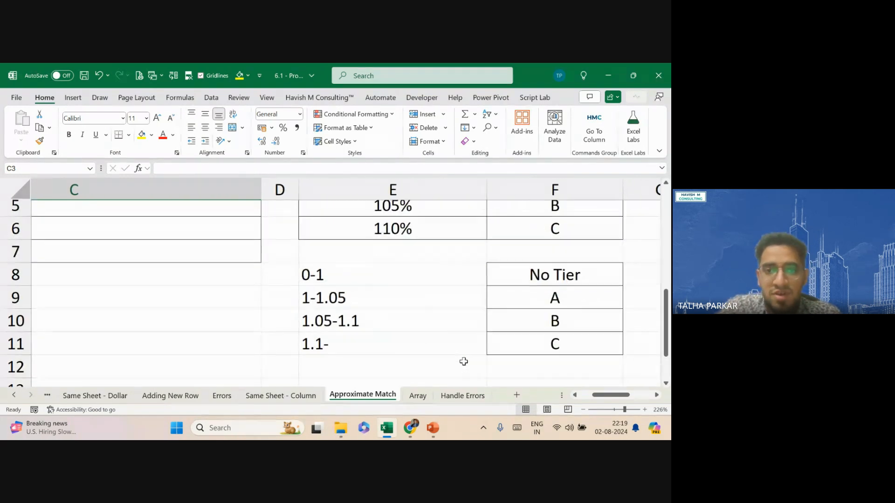
{"action": "left_click_drag", "start_coordinate": [349, 280], "coordinate": [527, 343]}
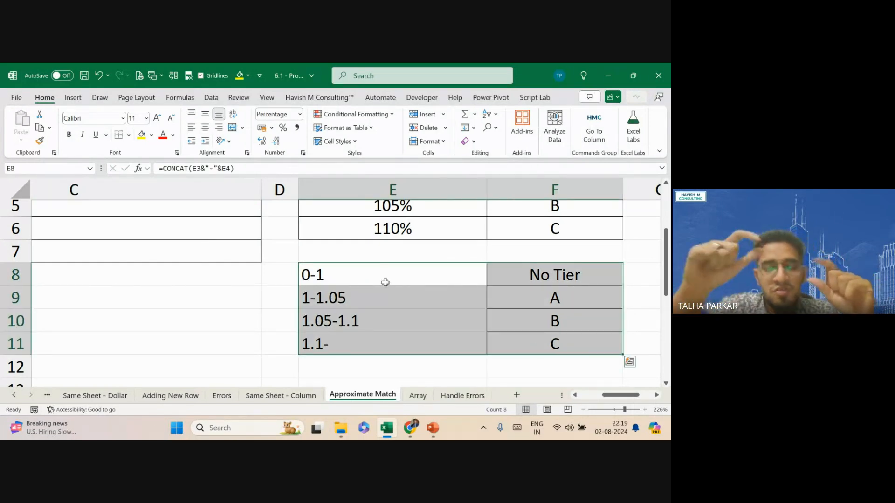
{"action": "scroll", "coordinate": [385, 282], "scroll_direction": "up", "scroll_amount": 2}
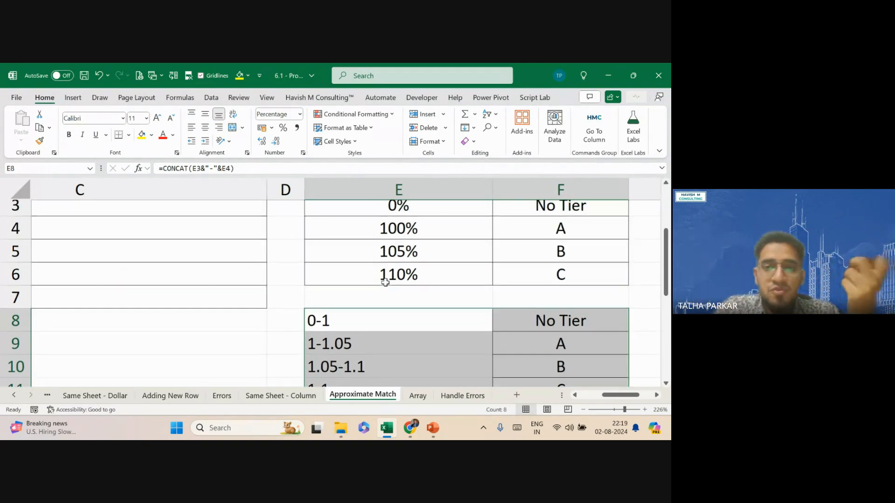
{"action": "left_click", "coordinate": [436, 256]}
{"action": "left_click_drag", "start_coordinate": [438, 264], "coordinate": [449, 298]}
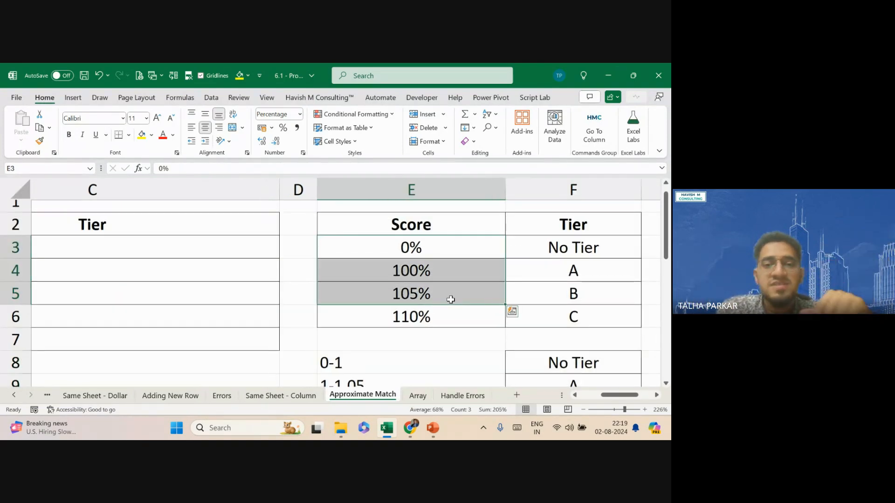
{"action": "scroll", "coordinate": [457, 330], "scroll_direction": "down", "scroll_amount": 1}
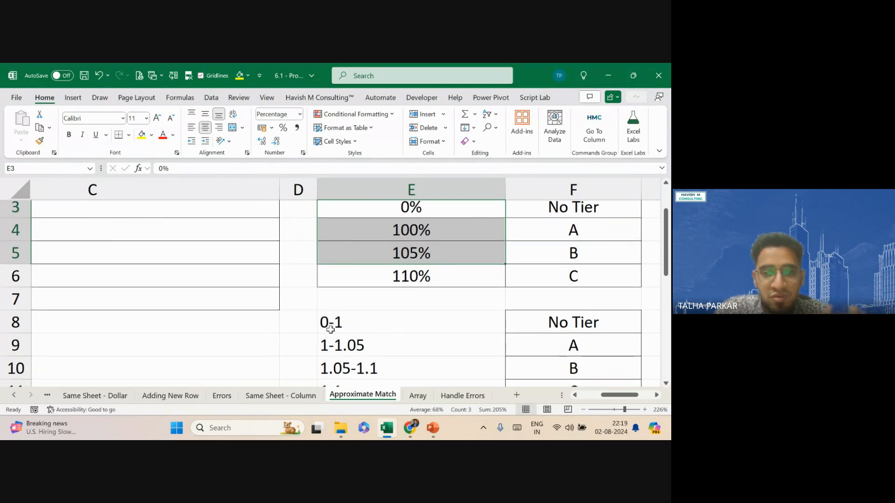
- Enter the text ranges 0%-100% in H3 and 100%-105% in H4
{"action": "scroll", "coordinate": [422, 338], "scroll_direction": "right", "scroll_amount": 3}
{"action": "scroll", "coordinate": [489, 303], "scroll_direction": "up", "scroll_amount": 2}
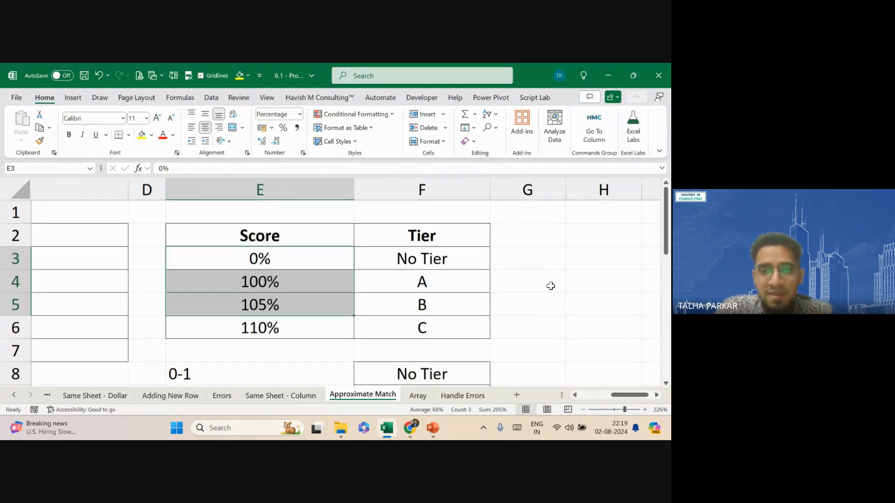
{"action": "left_click", "coordinate": [540, 246]}
{"action": "key", "text": "Down"}
{"action": "key", "text": "Right"}
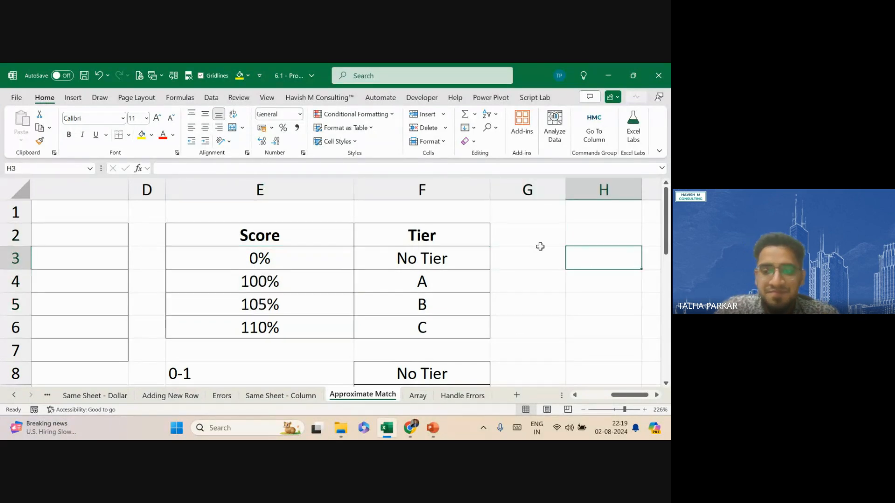
{"action": "type", "text": "0%-100%"}
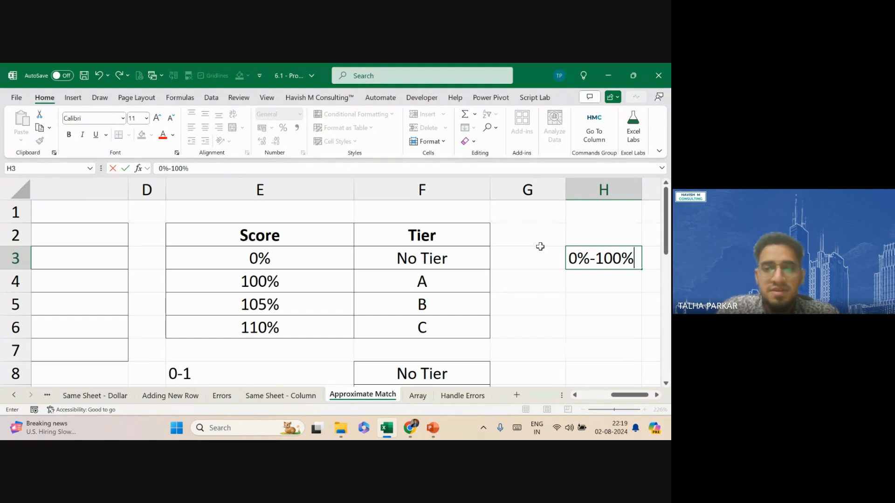
{"action": "key", "text": "Return"}
{"action": "type", "text": "100%-1-5%"}
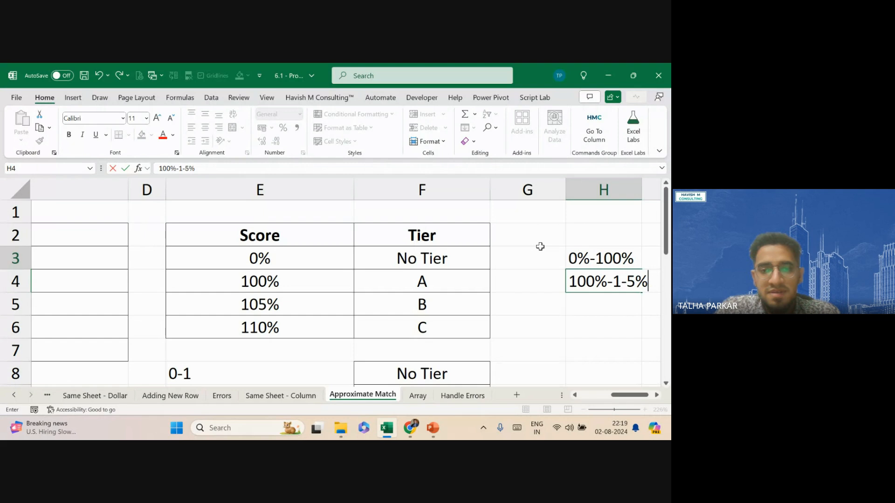
{"action": "key", "text": "Return"}
{"action": "key", "text": "Up"}
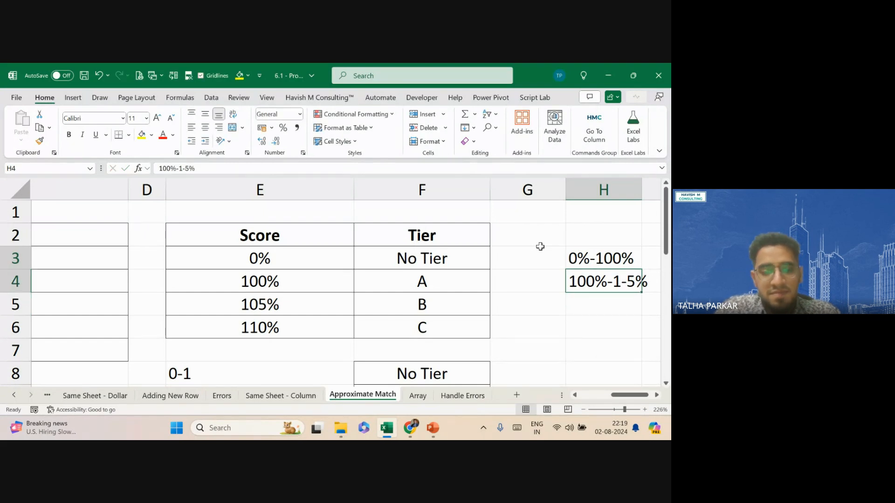
{"action": "key", "text": "F2"}
{"action": "type", "text": "0"}
{"action": "key", "text": "Return"}
- Enter the text ranges 105%-110% in H5 and > 110% in H6
{"action": "type", "text": "105%"}
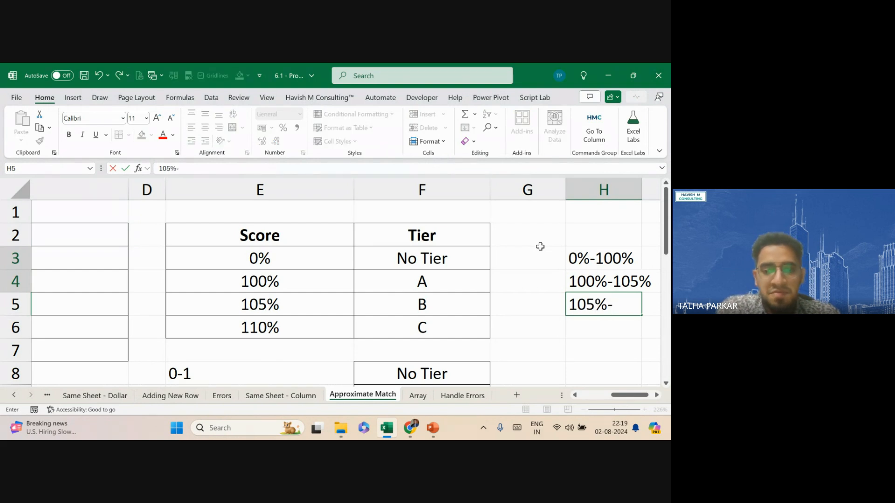
{"action": "key", "text": "Return"}
{"action": "type", "text": "110"}
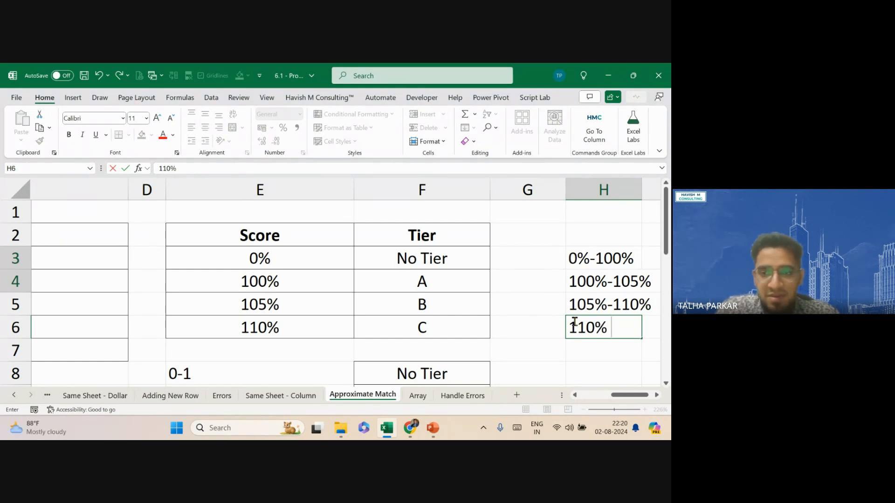
{"action": "type", "text": ">"}
{"action": "key", "text": "Return"}
- Fit the width of column H to the ranges in H3:H6
{"action": "key", "text": "ctrl+Up"}
{"action": "key", "text": "ctrl+Up"}
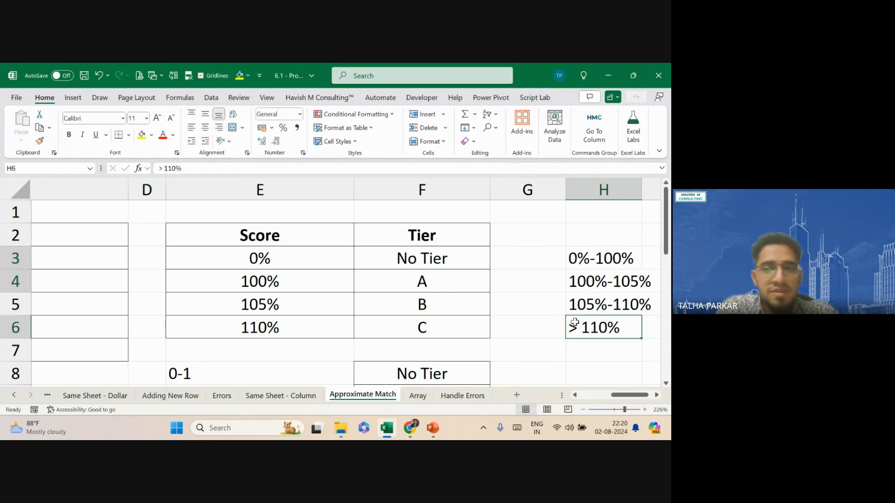
{"action": "key", "text": "ctrl+shift+Down"}
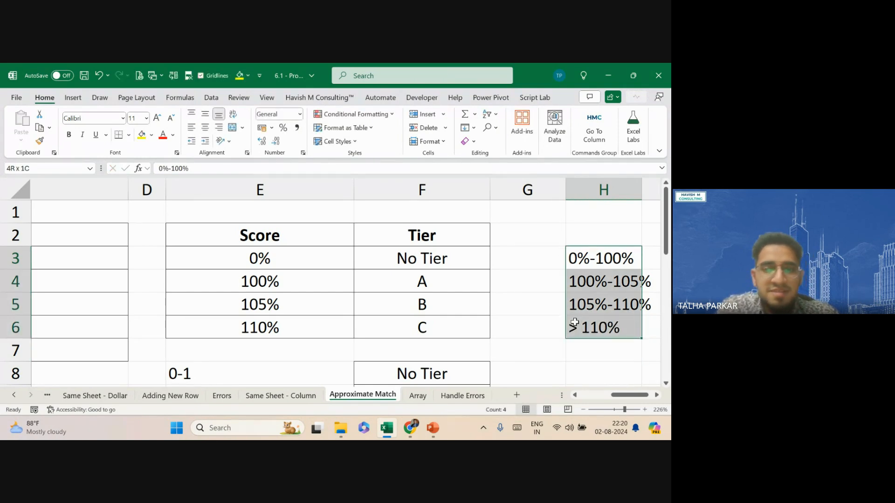
{"action": "double_click", "coordinate": [643, 188]}
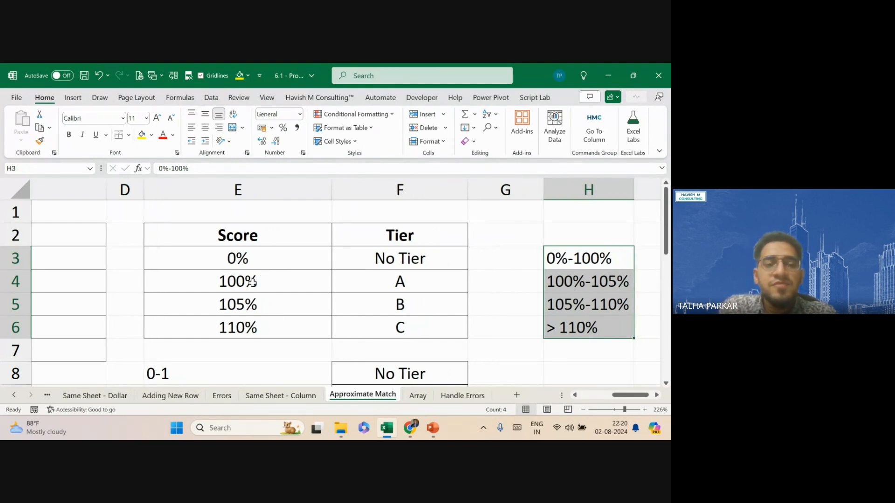
- Compare the text ranges in H3:H6 with the numeric score thresholds in column E
{"action": "type", "text": "w"}
{"action": "key", "text": "Escape"}
{"action": "key", "text": "ctrl"}
{"action": "key", "text": "ctrl"}
{"action": "key", "text": "ctrl"}
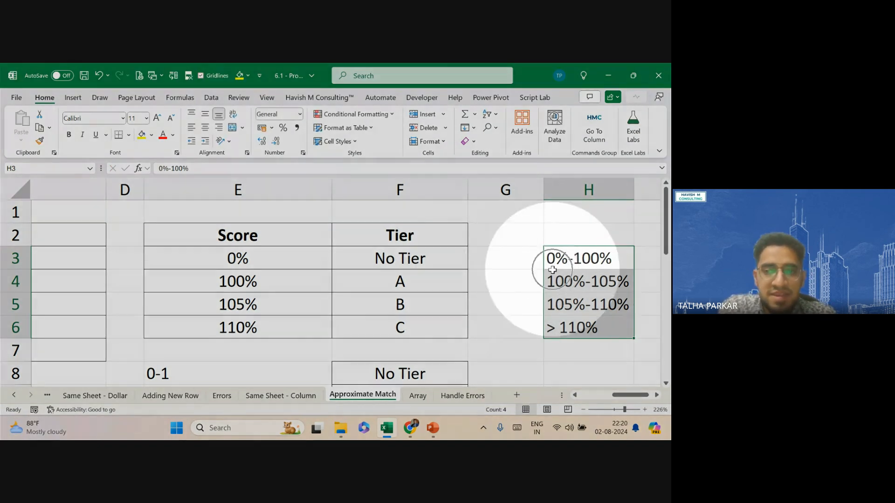
{"action": "left_click", "coordinate": [231, 272]}
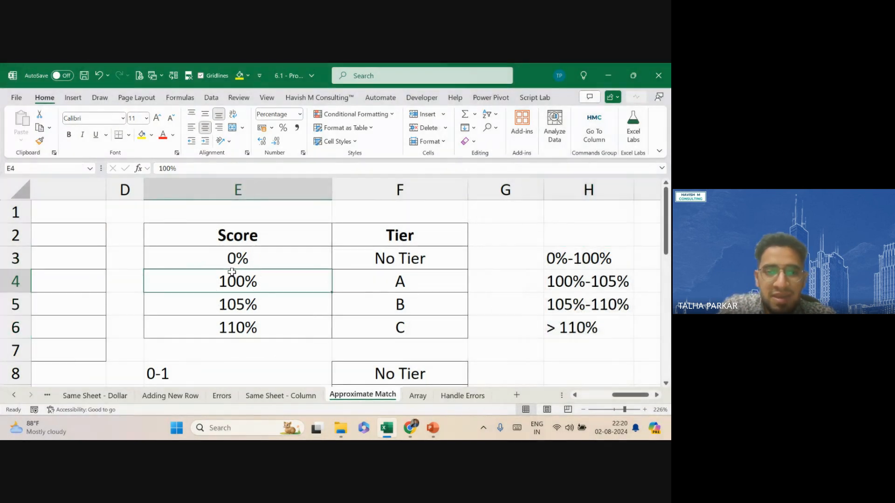
{"action": "scroll", "coordinate": [279, 284], "scroll_direction": "left", "scroll_amount": 1}
{"action": "key", "text": "ctrl"}
{"action": "key", "text": "ctrl"}
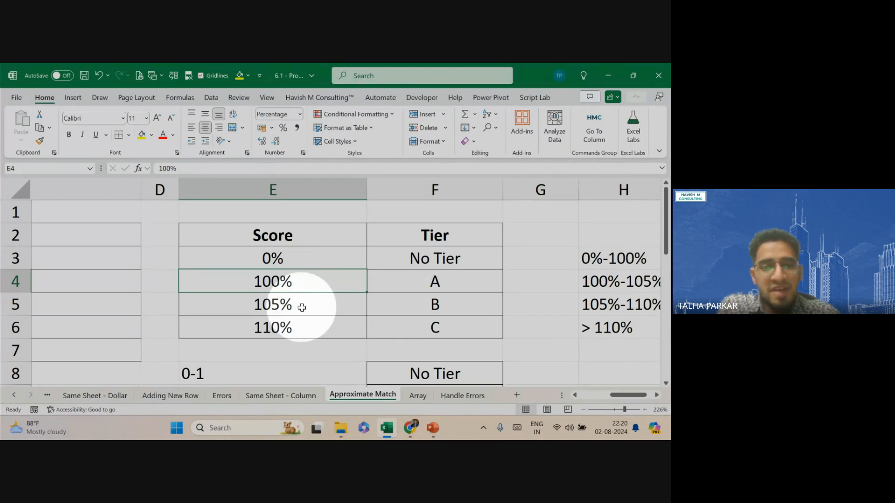
- Examine each score threshold in E3:E6 together with its tier in F3:F6
{"action": "left_click_drag", "start_coordinate": [274, 258], "coordinate": [277, 322]}
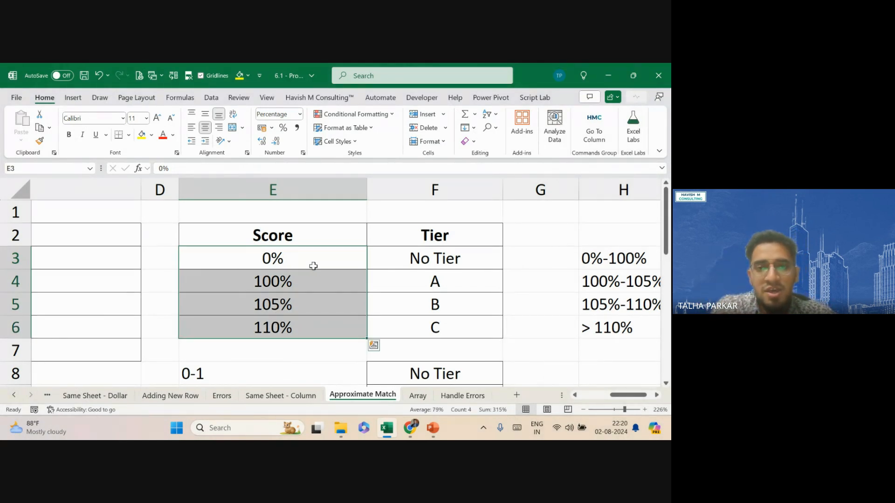
{"action": "left_click", "coordinate": [422, 260]}
{"action": "left_click", "coordinate": [334, 285]}
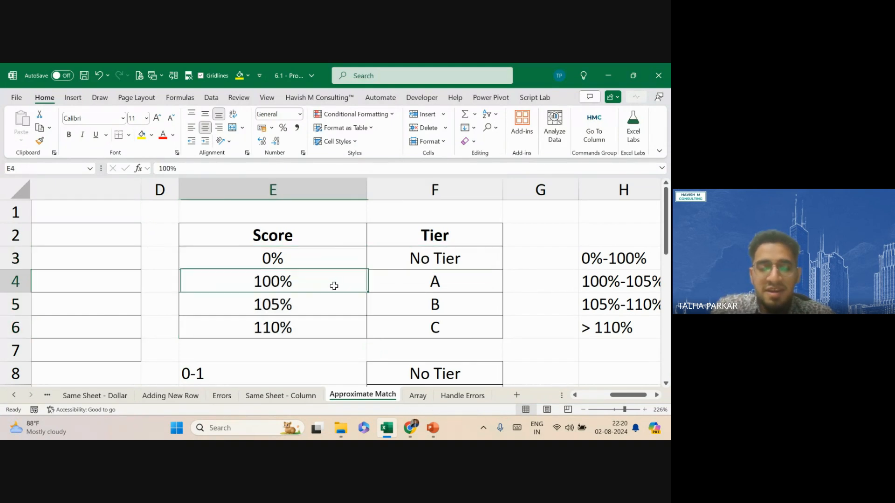
{"action": "left_click", "coordinate": [399, 286]}
{"action": "left_click", "coordinate": [322, 312]}
{"action": "left_click", "coordinate": [372, 307]}
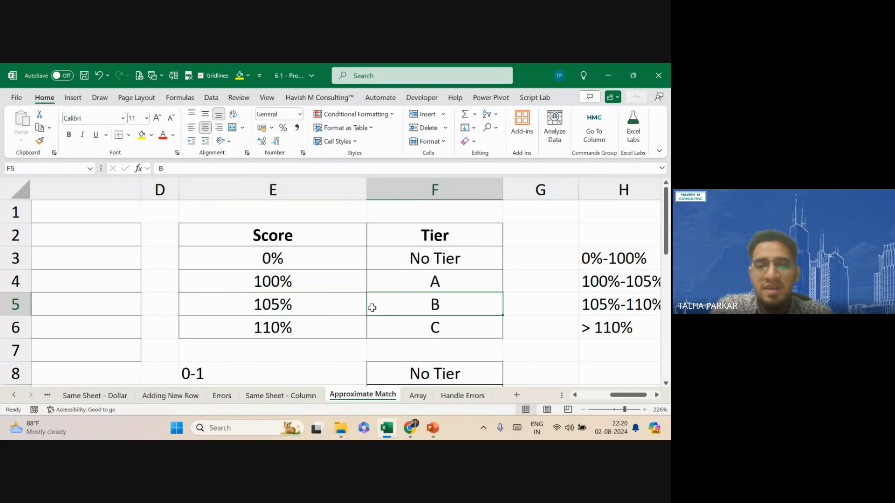
{"action": "left_click", "coordinate": [323, 323]}
{"action": "left_click", "coordinate": [393, 329]}
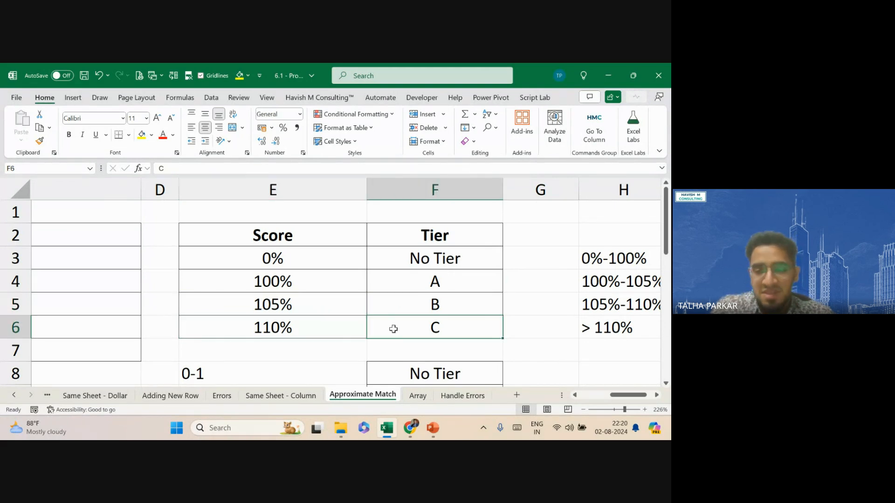
{"action": "left_click", "coordinate": [329, 326]}
{"action": "left_click", "coordinate": [396, 325]}
- Compare the scores in column B with the thresholds in E3:E6
{"action": "scroll", "coordinate": [394, 323], "scroll_direction": "left", "scroll_amount": 5}
{"action": "scroll", "coordinate": [256, 304], "scroll_direction": "left", "scroll_amount": 1}
{"action": "scroll", "coordinate": [255, 303], "scroll_direction": "down", "scroll_amount": 4}
{"action": "scroll", "coordinate": [255, 303], "scroll_direction": "up", "scroll_amount": 4}
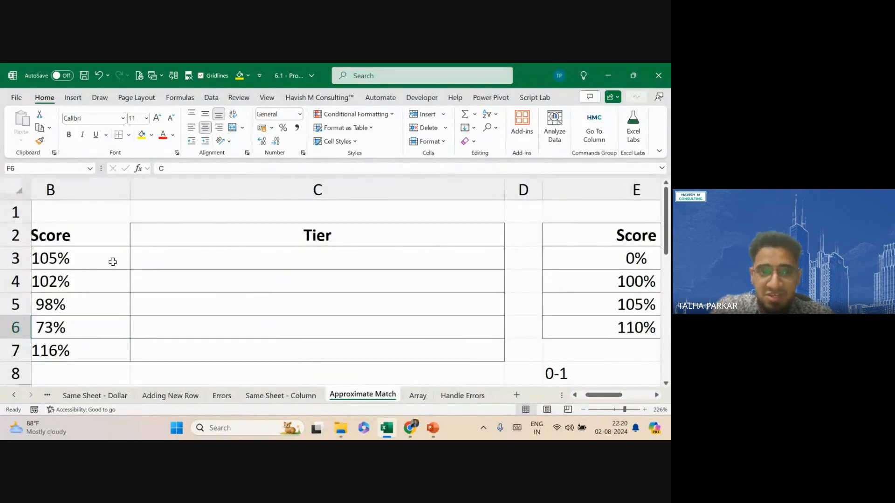
{"action": "scroll", "coordinate": [113, 262], "scroll_direction": "left", "scroll_amount": 2}
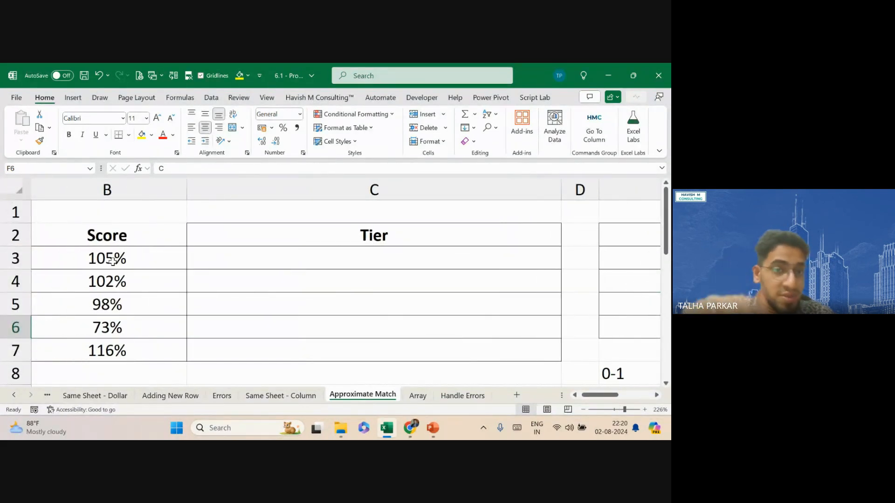
{"action": "scroll", "coordinate": [163, 270], "scroll_direction": "right", "scroll_amount": 4}
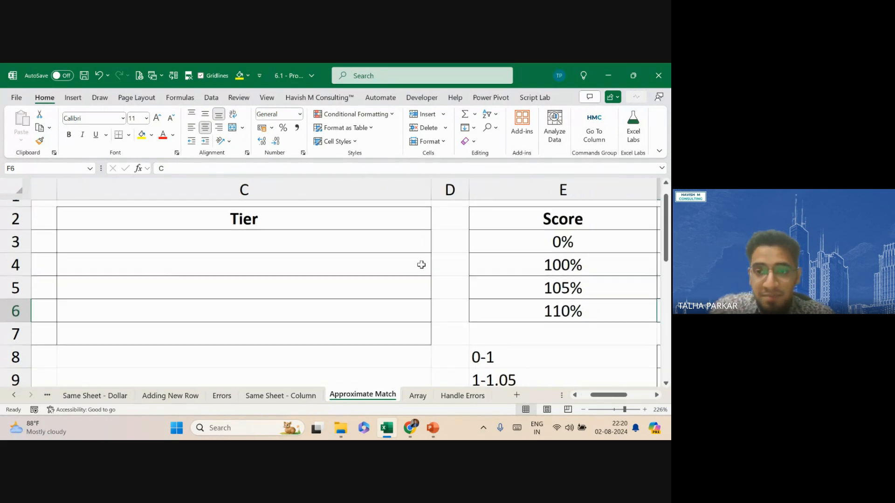
{"action": "left_click_drag", "start_coordinate": [498, 243], "coordinate": [511, 295]}
{"action": "scroll", "coordinate": [511, 296], "scroll_direction": "left", "scroll_amount": 3}
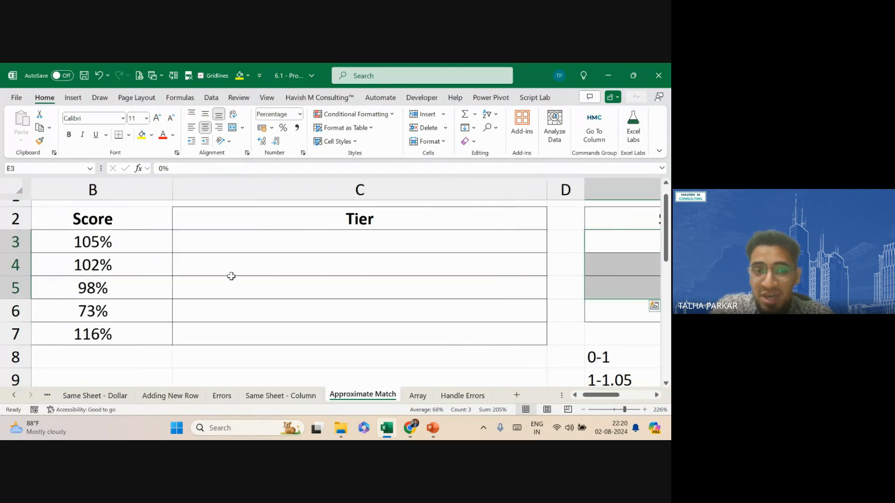
{"action": "scroll", "coordinate": [459, 300], "scroll_direction": "right", "scroll_amount": 3}
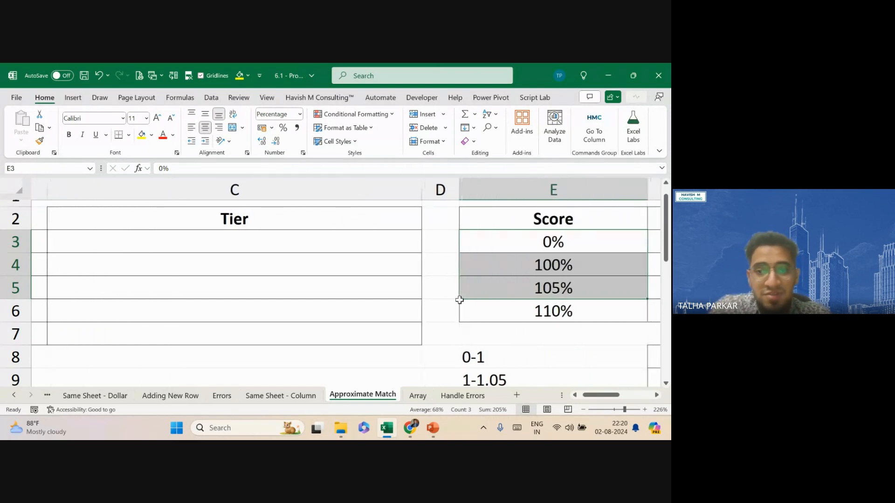
{"action": "left_click_drag", "start_coordinate": [487, 313], "coordinate": [513, 243]}
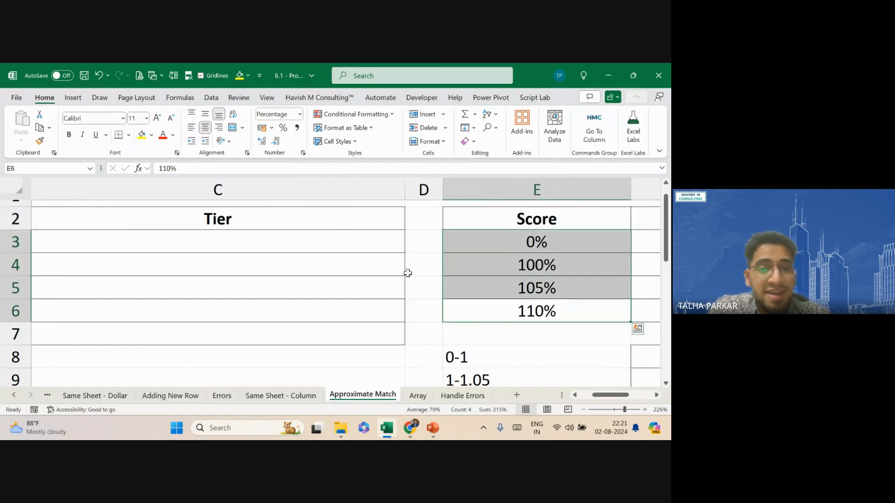
- Start a VLOOKUP formula in C3 with B3 as the lookup value
{"action": "scroll", "coordinate": [398, 271], "scroll_direction": "left", "scroll_amount": 3}
{"action": "double_click", "coordinate": [358, 244]}
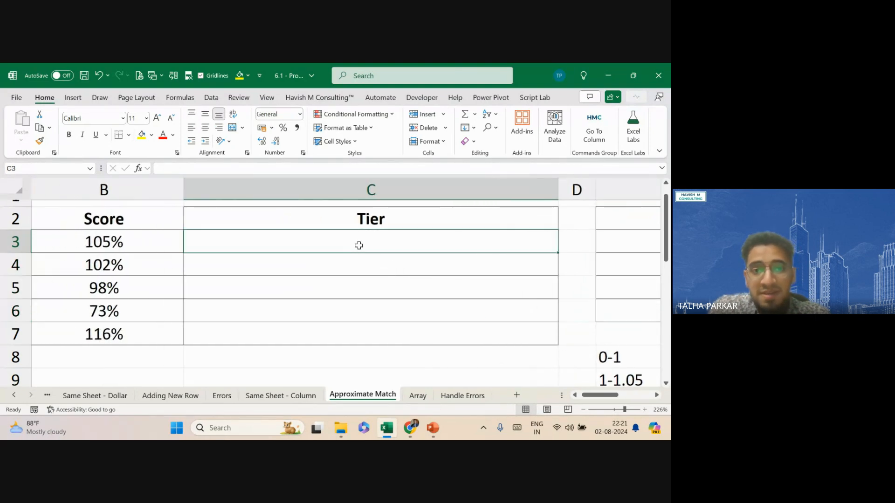
{"action": "type", "text": "=vl"}
{"action": "key", "text": "Tab"}
{"action": "type", "text": "B3,"}
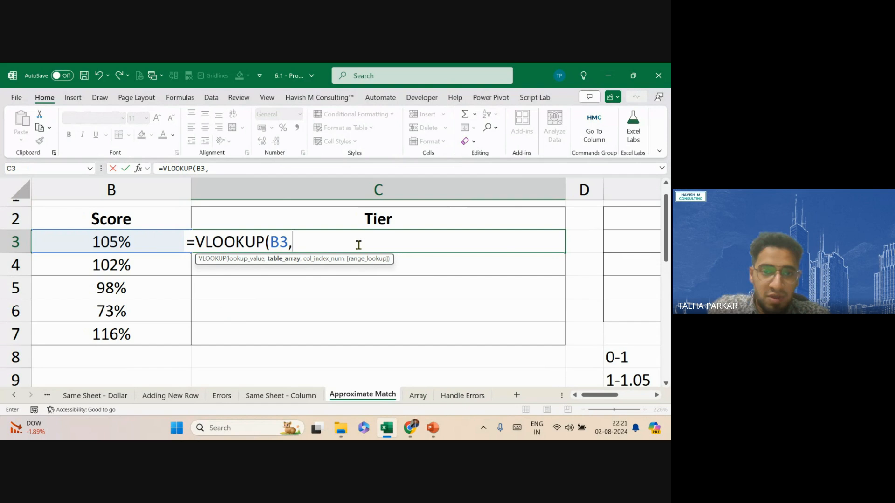
- Set the formula's table array to the score and tier table as the absolute range $E$2:$F$6
{"action": "key", "text": "Right"}
{"action": "key", "text": "Right"}
{"action": "key", "text": "Right"}
{"action": "key", "text": "Up"}
{"action": "key", "text": "Left"}
{"action": "key", "text": "ctrl+shift+Right"}
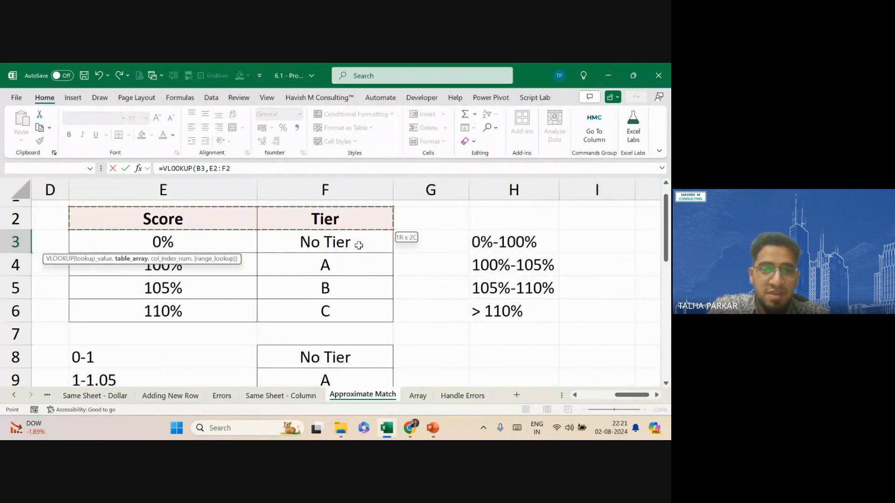
{"action": "key", "text": "ctrl+shift+Down"}
{"action": "key", "text": "F4"}
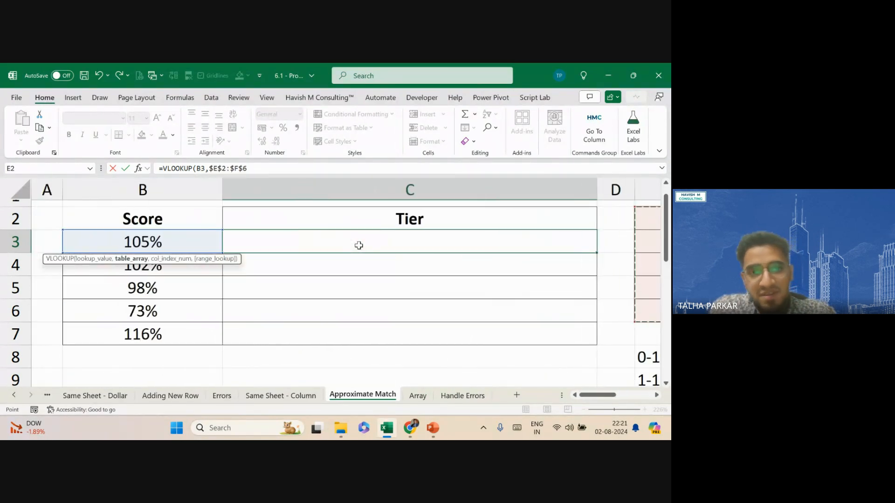
{"action": "type", "text": ","}
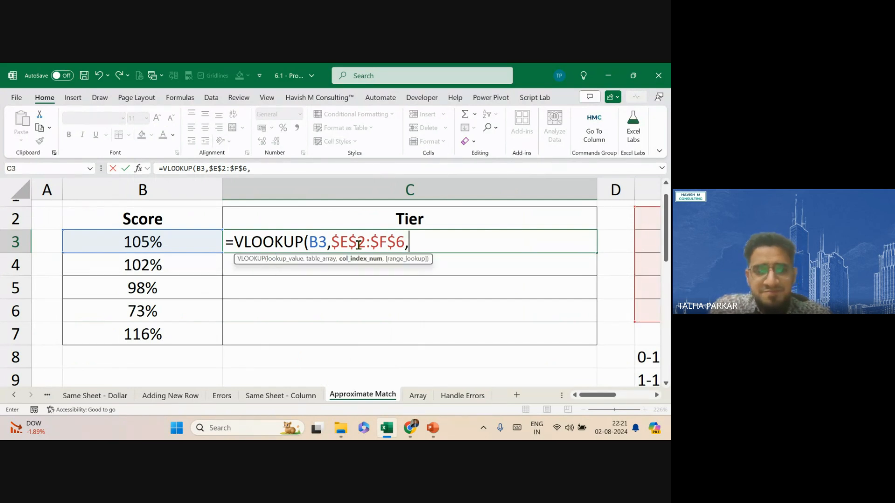
- Complete the C3 formula with column index 2 and range lookup TRUE, and commit it
{"action": "type", "text": "2,1"}
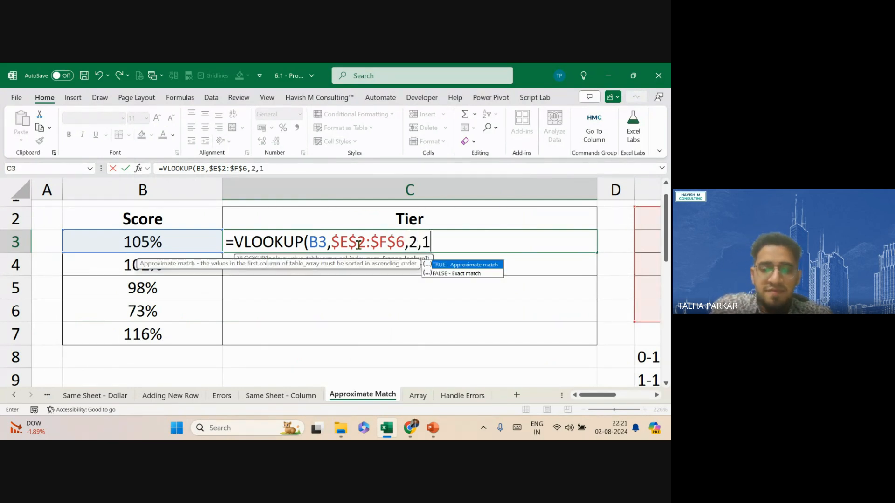
{"action": "key", "text": "BackSpace"}
{"action": "type", "text": "true)"}
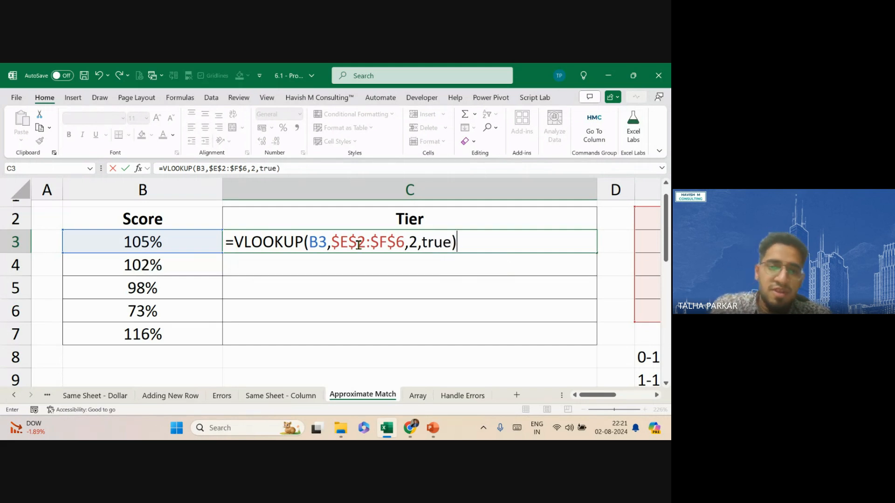
{"action": "key", "text": "ctrl+Return"}
- Fill the VLOOKUP formula from C3 down through C7
{"action": "key", "text": "shift+Down"}
{"action": "key", "text": "shift+Down"}
{"action": "key", "text": "shift+Down"}
{"action": "key", "text": "shift+Down"}
{"action": "key", "text": "ctrl+d"}
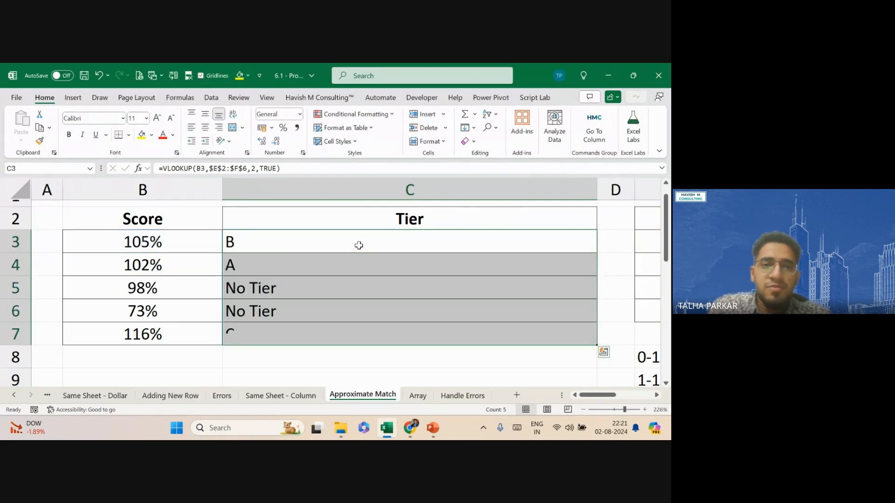
- Clear the contents of the text range table in E8:F11 and the range labels in H3:H6
{"action": "scroll", "coordinate": [401, 268], "scroll_direction": "down", "scroll_amount": 5}
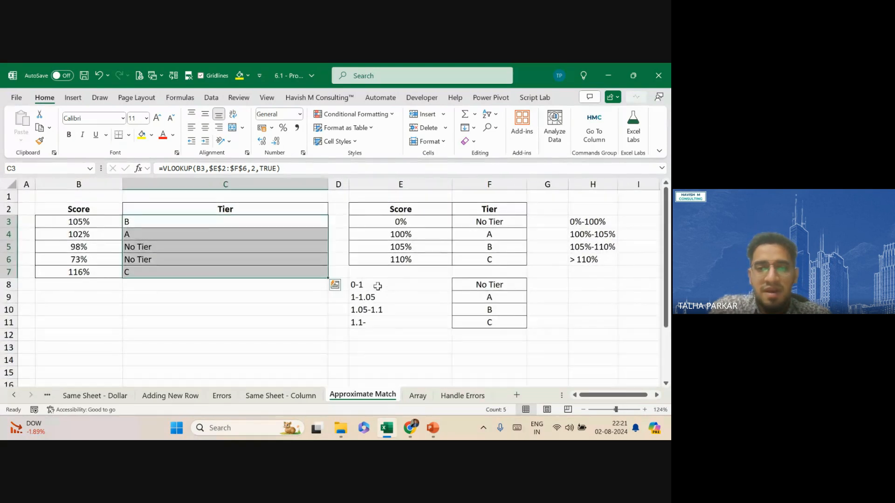
{"action": "left_click_drag", "start_coordinate": [385, 284], "coordinate": [480, 351]}
{"action": "key", "text": "Delete"}
{"action": "left_click_drag", "start_coordinate": [593, 201], "coordinate": [599, 264]}
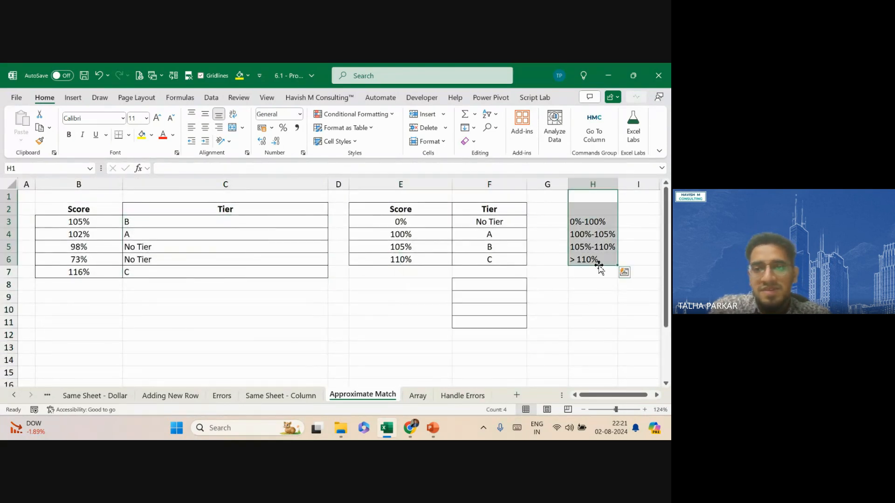
{"action": "key", "text": "Delete"}
- Copy the text of the VLOOKUP formula in C3 and leave the cell with its formula intact
{"action": "scroll", "coordinate": [343, 239], "scroll_direction": "up", "scroll_amount": 4}
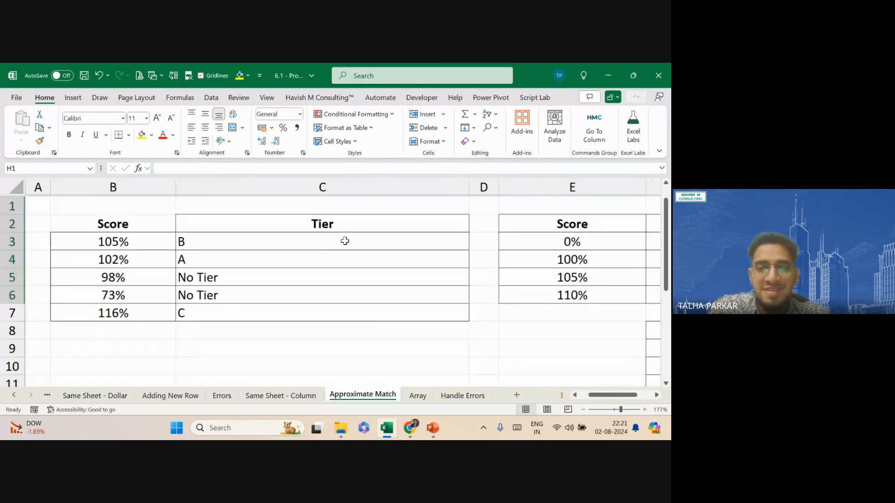
{"action": "double_click", "coordinate": [285, 244]}
{"action": "left_click_drag", "start_coordinate": [399, 237], "coordinate": [172, 241]}
{"action": "key", "text": "Return"}
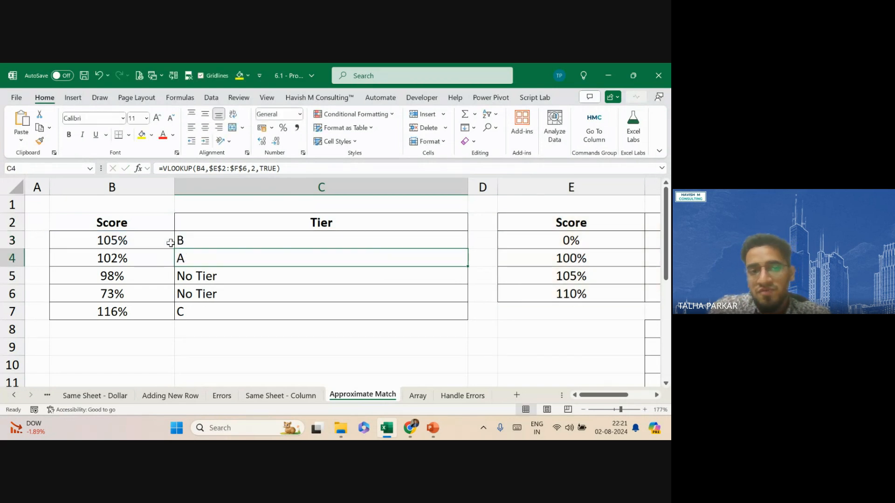
- Switch to the Google Meet chat and send the copied VLOOKUP formula as a message
{"action": "key", "text": "alt+Tab"}
{"action": "key", "text": "alt+Tab"}
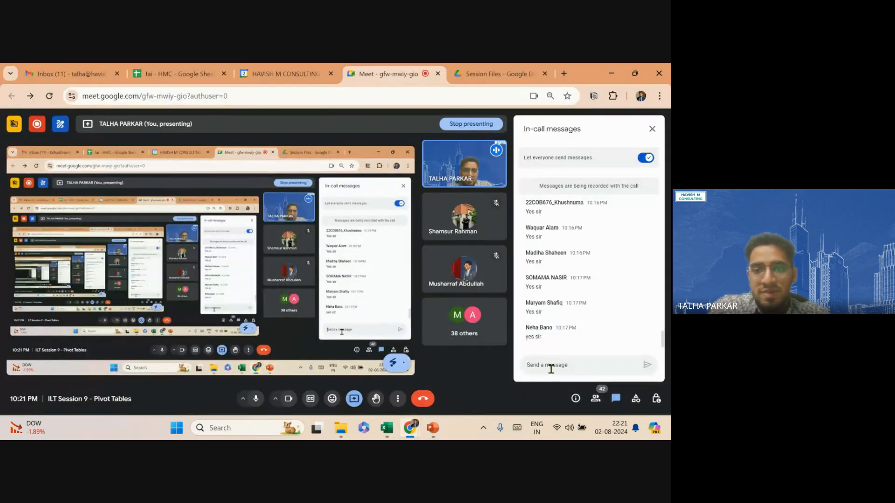
- Switch to PowerPoint, present the Approximate Match slide, and examine its notes on numeric-only lookups alongside the score thresholds
{"action": "key", "text": "alt+Tab"}
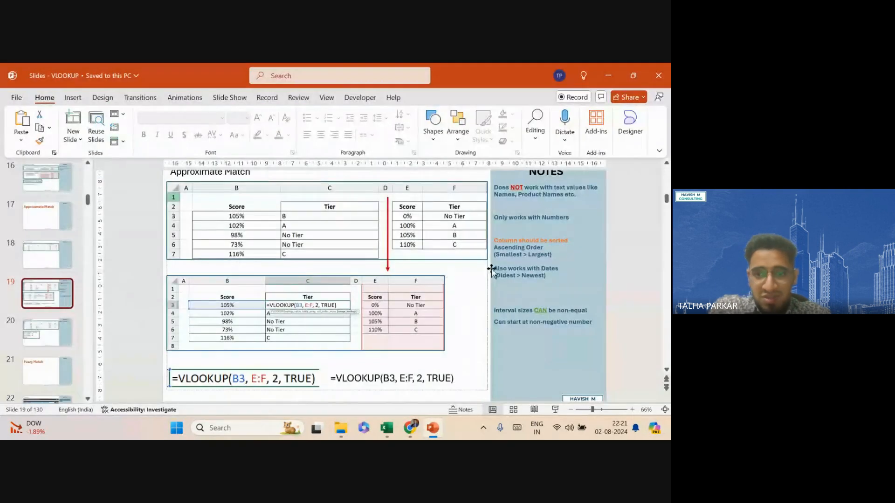
{"action": "left_click", "coordinate": [554, 411]}
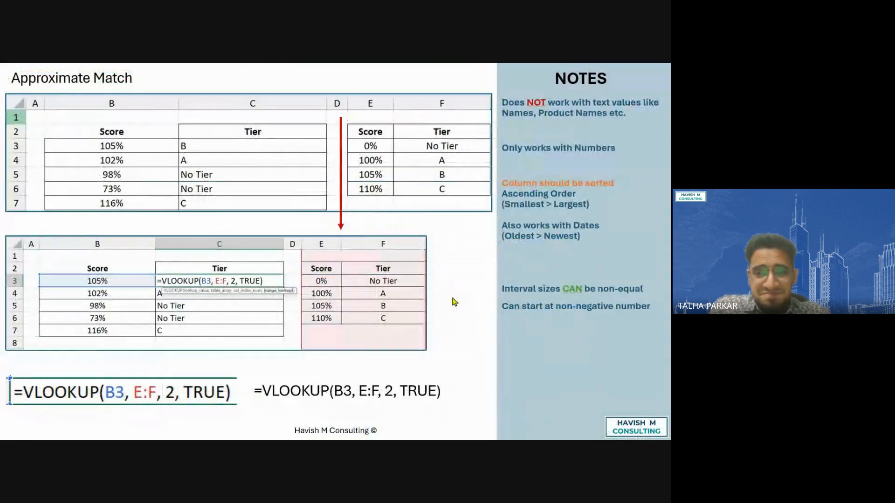
{"action": "scroll", "coordinate": [615, 179], "scroll_direction": "up", "scroll_amount": 3}
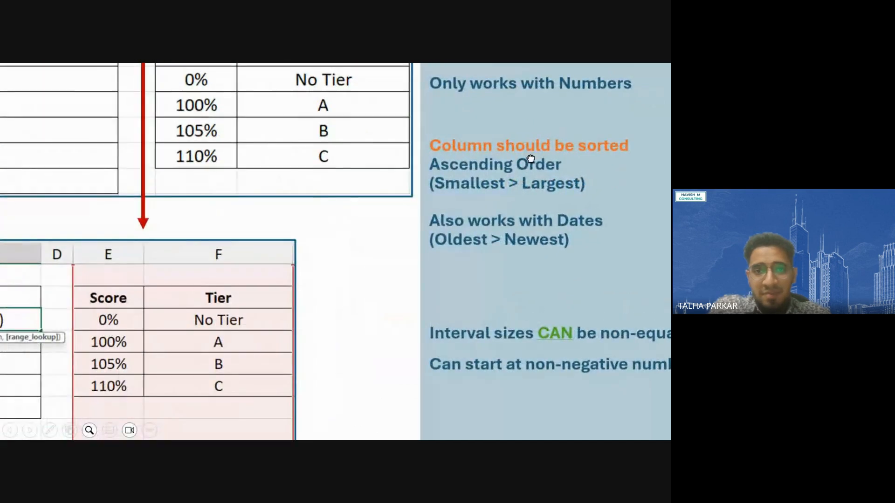
{"action": "left_click_drag", "start_coordinate": [530, 154], "coordinate": [499, 276]}
{"action": "left_click_drag", "start_coordinate": [410, 177], "coordinate": [382, 181]}
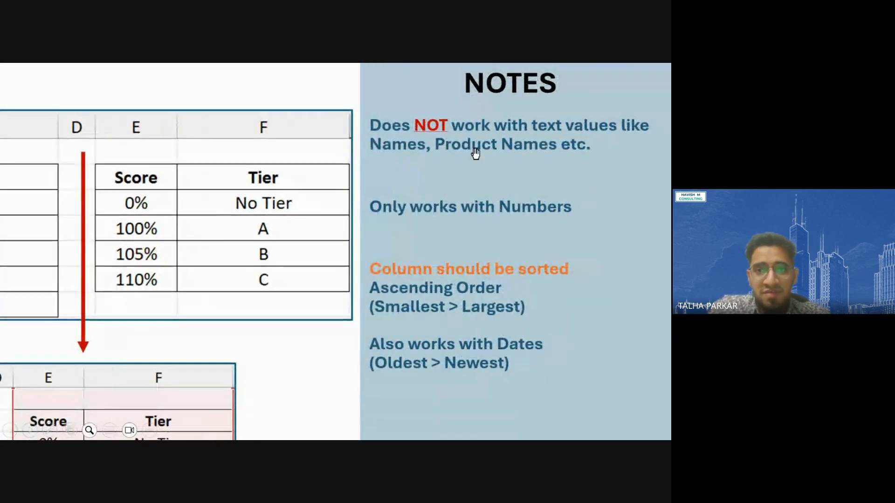
{"action": "left_click_drag", "start_coordinate": [450, 207], "coordinate": [484, 202]}
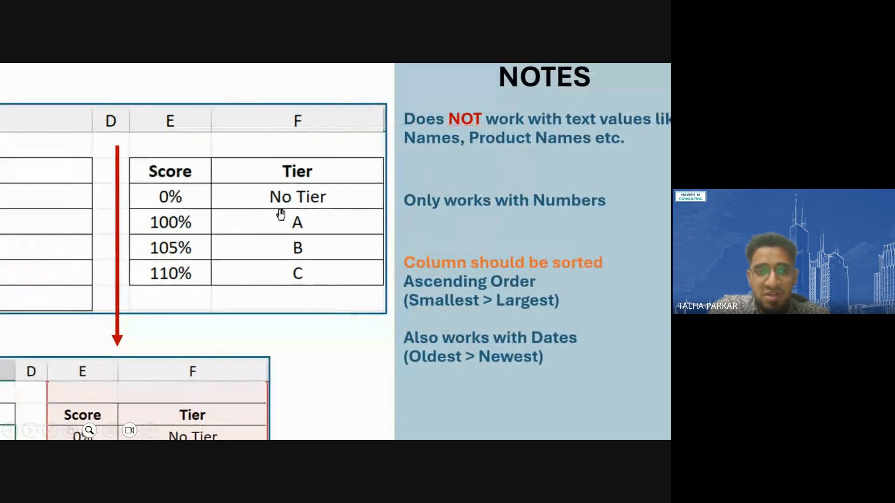
{"action": "left_click_drag", "start_coordinate": [272, 288], "coordinate": [298, 216]}
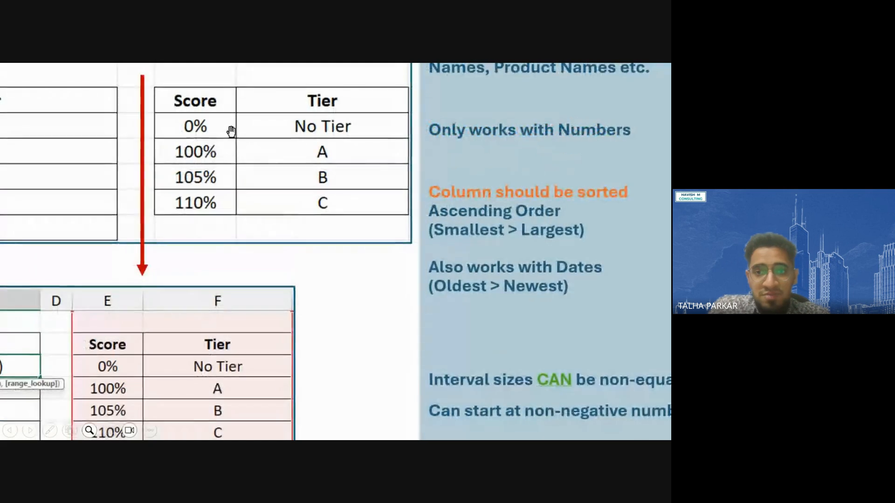
{"action": "key", "text": "ctrl"}
{"action": "key", "text": "ctrl"}
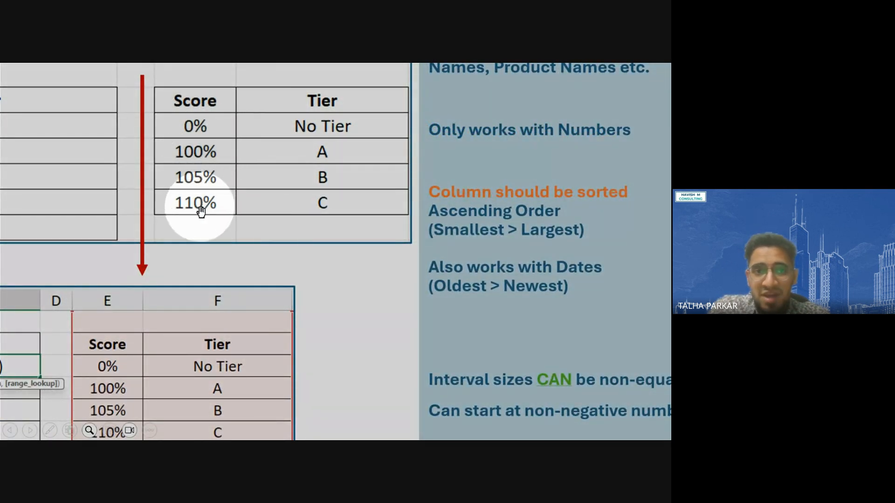
{"action": "left_click_drag", "start_coordinate": [206, 200], "coordinate": [205, 222]}
{"action": "key", "text": "ctrl"}
{"action": "key", "text": "ctrl"}
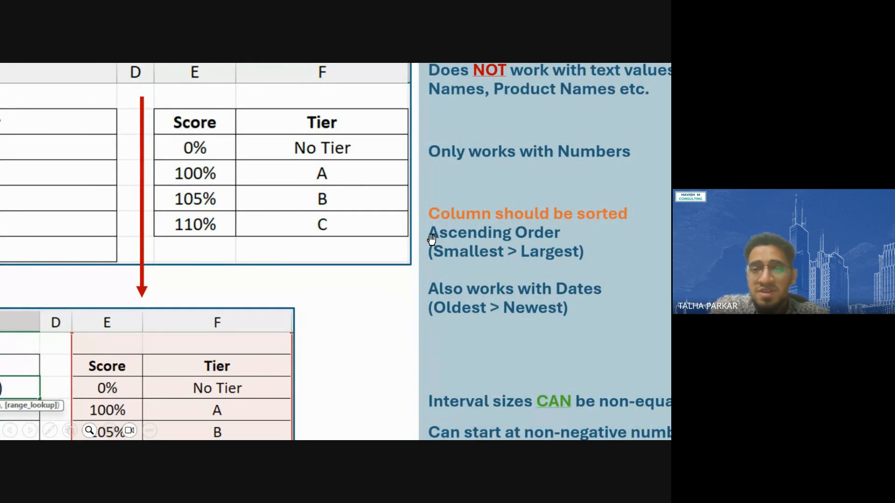
- Examine the slide's notes on ascending sort order, dates and interval sizes, and end the slide show
{"action": "left_click_drag", "start_coordinate": [480, 285], "coordinate": [465, 276]}
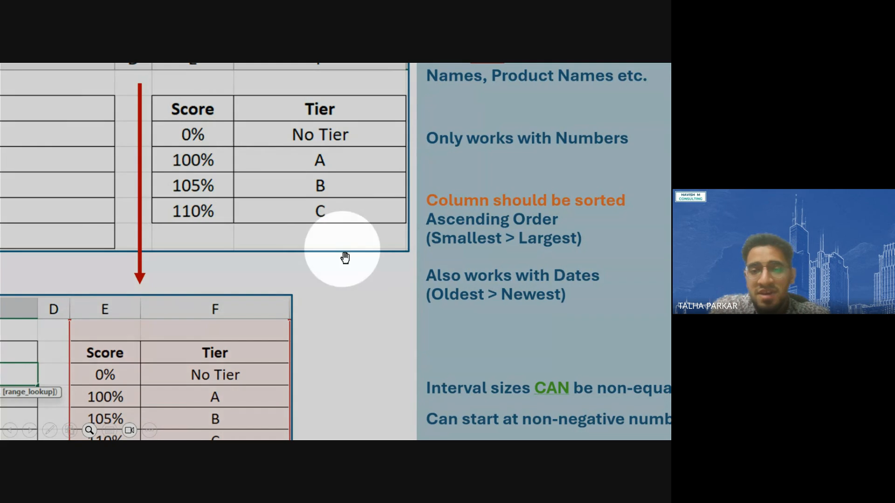
{"action": "left_click_drag", "start_coordinate": [341, 256], "coordinate": [309, 152]}
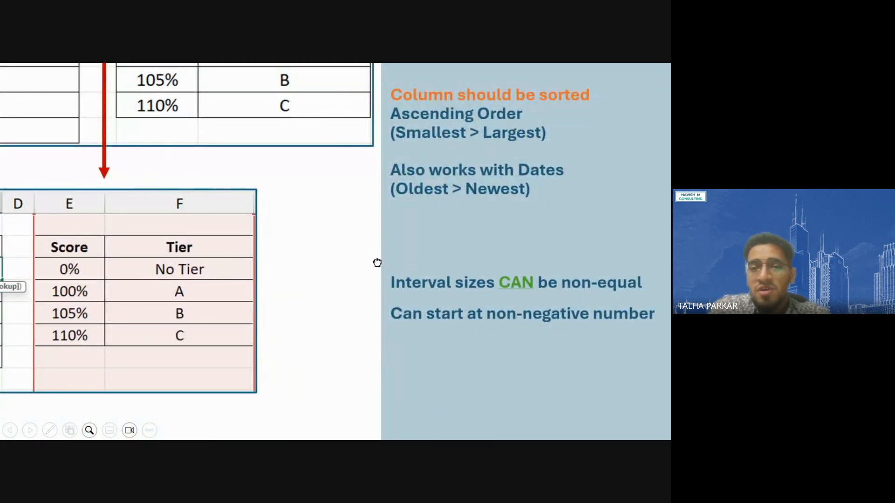
{"action": "left_click_drag", "start_coordinate": [378, 263], "coordinate": [410, 350]}
{"action": "left_click_drag", "start_coordinate": [231, 133], "coordinate": [261, 126]}
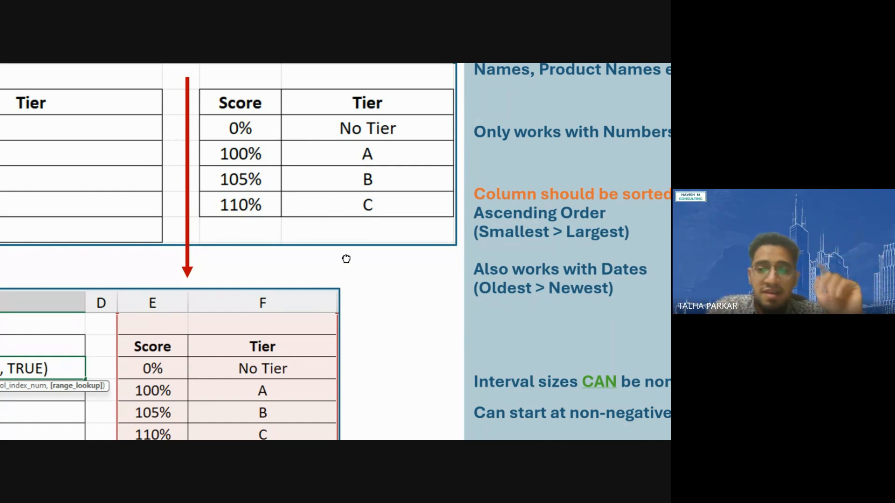
{"action": "left_click_drag", "start_coordinate": [277, 144], "coordinate": [306, 200]}
{"action": "left_click_drag", "start_coordinate": [264, 164], "coordinate": [255, 145]}
{"action": "key", "text": "Escape"}
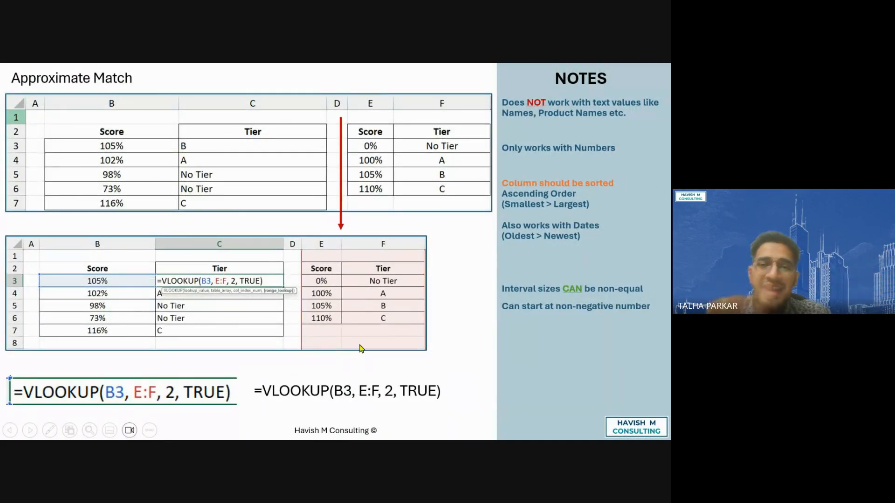
{"action": "key", "text": "Escape"}
- Switch to Excel and turn off the gridlines on the Approximate Match sheet
{"action": "key", "text": "alt+Tab"}
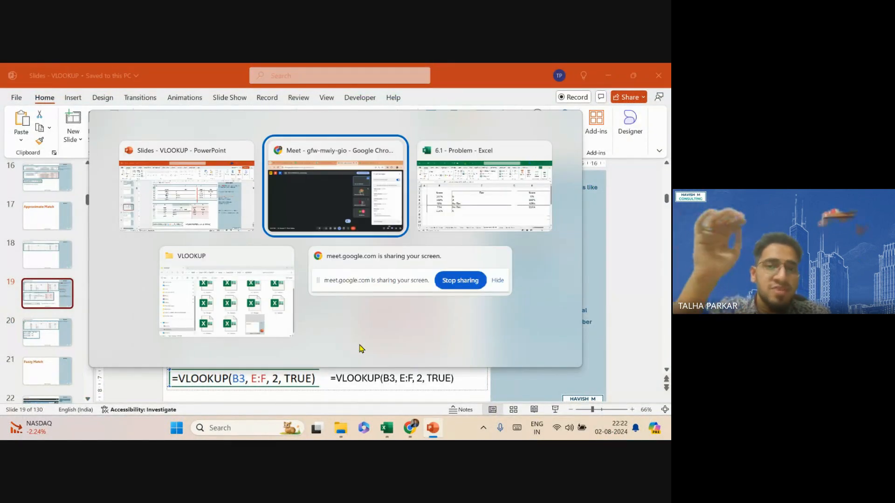
{"action": "key", "text": "Tab"}
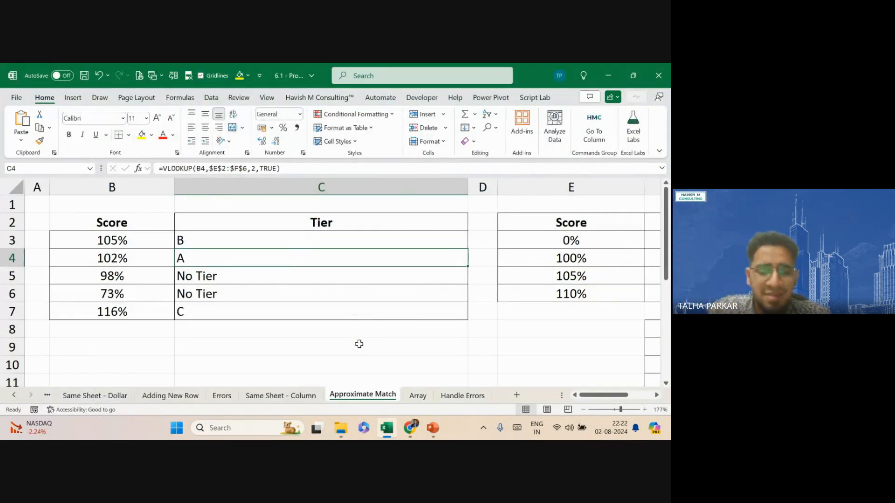
{"action": "type", "text": "wvg"}
{"action": "key", "text": "Escape"}
{"action": "key", "text": "alt"}
{"action": "key", "text": "w"}
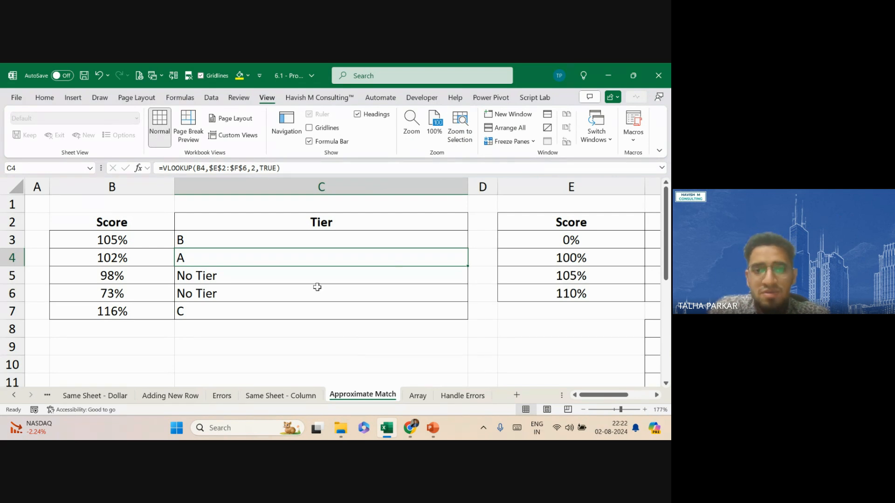
{"action": "key", "text": "Down"}
{"action": "key", "text": "Down"}
{"action": "key", "text": "Down"}
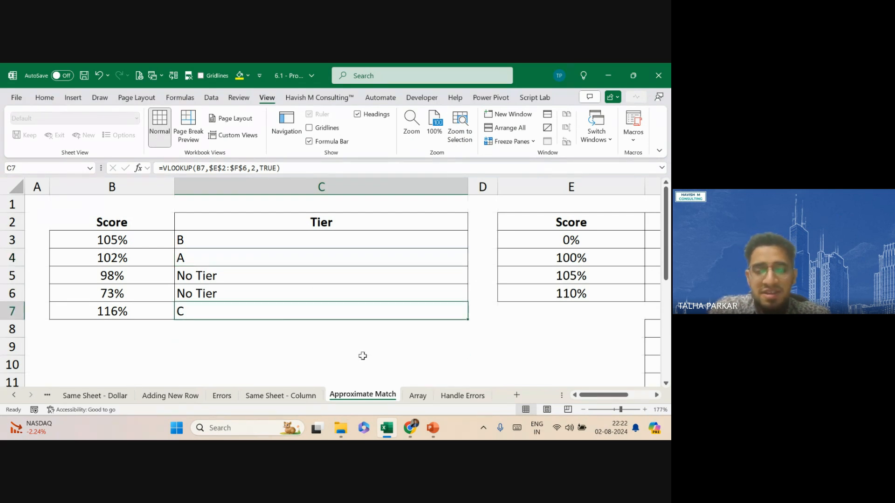
{"action": "scroll", "coordinate": [363, 355], "scroll_direction": "down", "scroll_amount": 2, "text": "ctrl"}
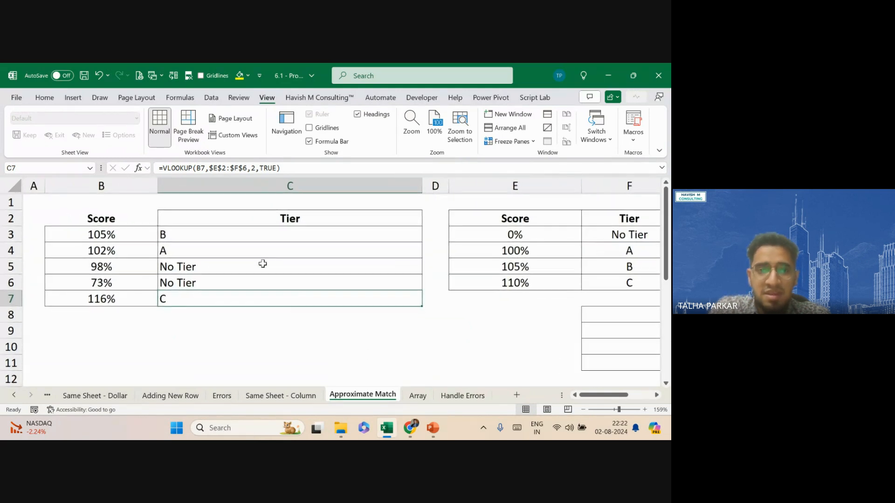
- Highlight the VLOOKUP formula text in C3, keep the formula intact, and widen column D
{"action": "double_click", "coordinate": [242, 232]}
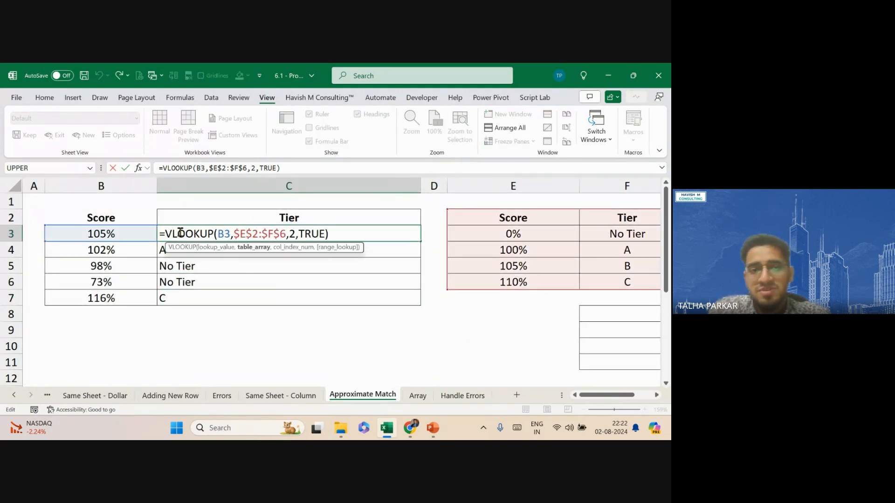
{"action": "left_click_drag", "start_coordinate": [166, 233], "coordinate": [340, 250]}
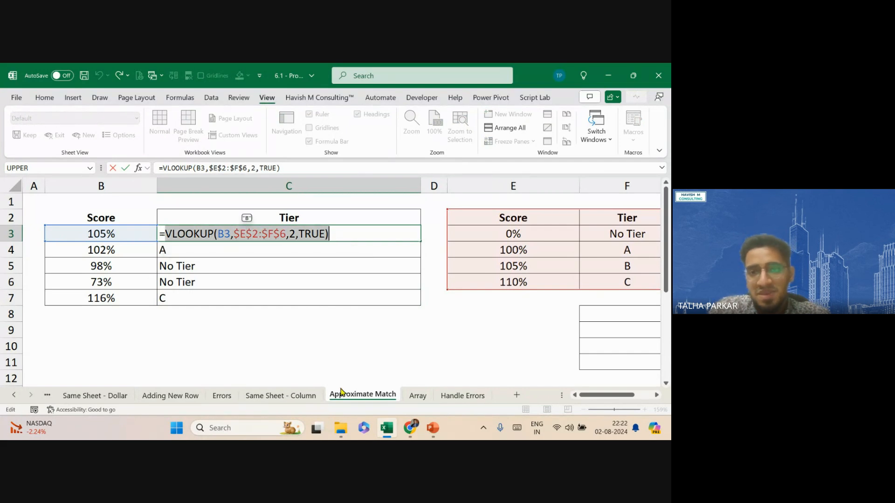
{"action": "key", "text": "Return"}
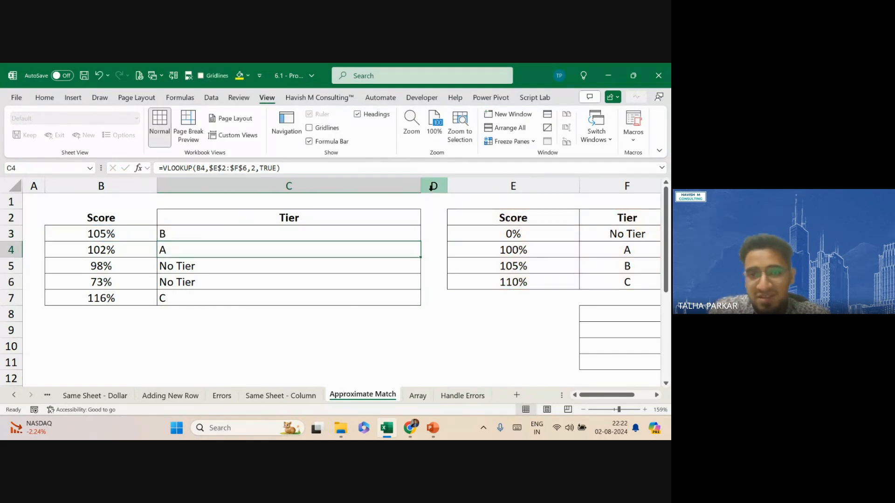
{"action": "left_click_drag", "start_coordinate": [447, 183], "coordinate": [485, 183]}
- Switch to PowerPoint, examine the nested IF alternative on slide 20, and return to slide 19
{"action": "left_click", "coordinate": [433, 427]}
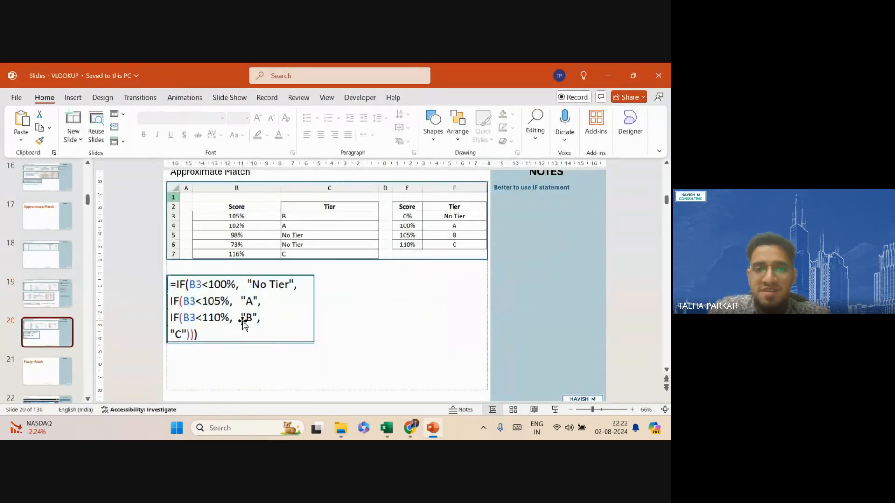
{"action": "key", "text": "ctrl"}
{"action": "key", "text": "ctrl"}
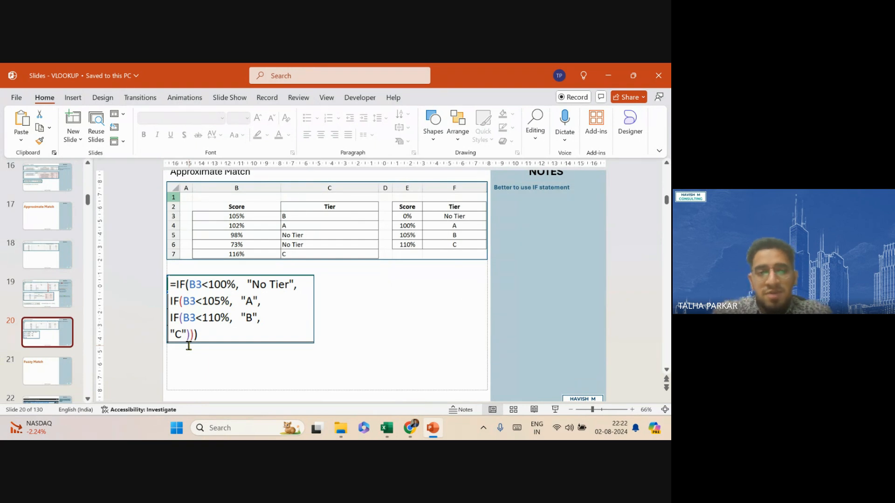
{"action": "left_click", "coordinate": [51, 294]}
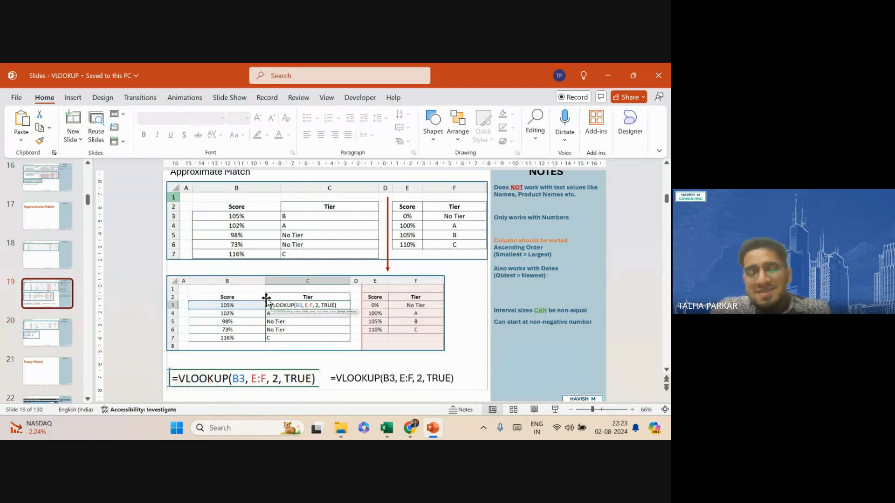
- Switch to Excel and highlight the tier results in C3:C7 for review
{"action": "key", "text": "alt+Tab"}
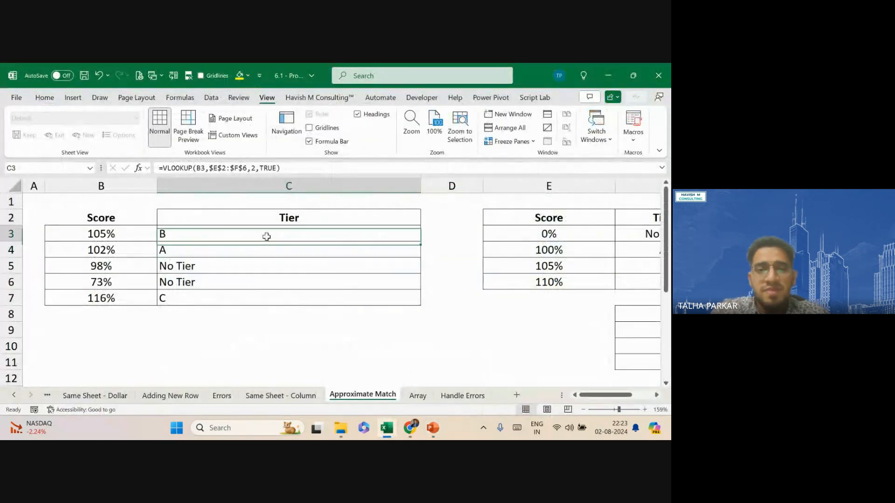
{"action": "left_click_drag", "start_coordinate": [266, 235], "coordinate": [285, 302]}
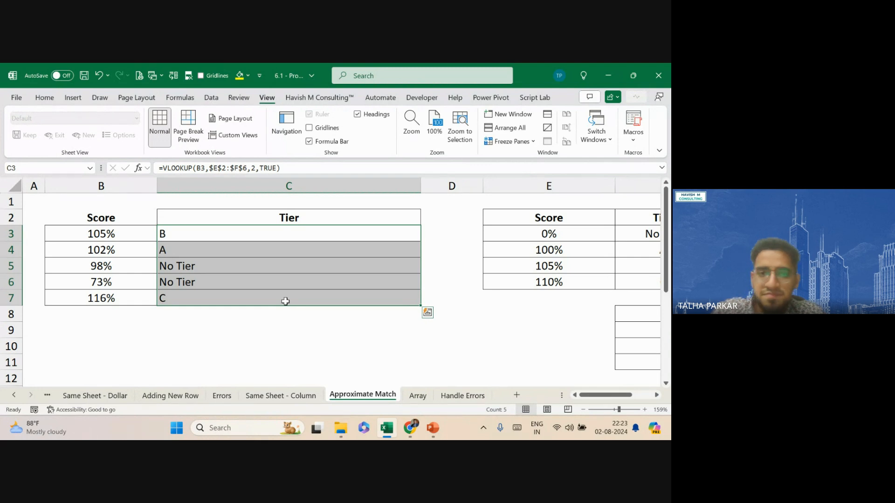
{"action": "left_click_drag", "start_coordinate": [296, 232], "coordinate": [285, 293]}
{"action": "left_click_drag", "start_coordinate": [290, 238], "coordinate": [293, 294]}
- Switch to the Google Meet window, close the Session Files browser tab, and place the cursor in the chat message box
{"action": "key", "text": "alt+Tab"}
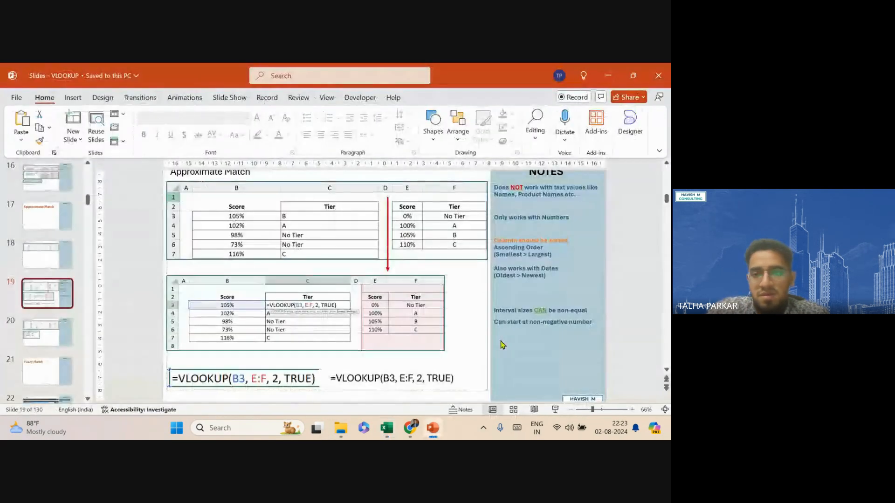
{"action": "key", "text": "alt+Tab"}
{"action": "key", "text": "alt+Tab"}
{"action": "key", "text": "Tab"}
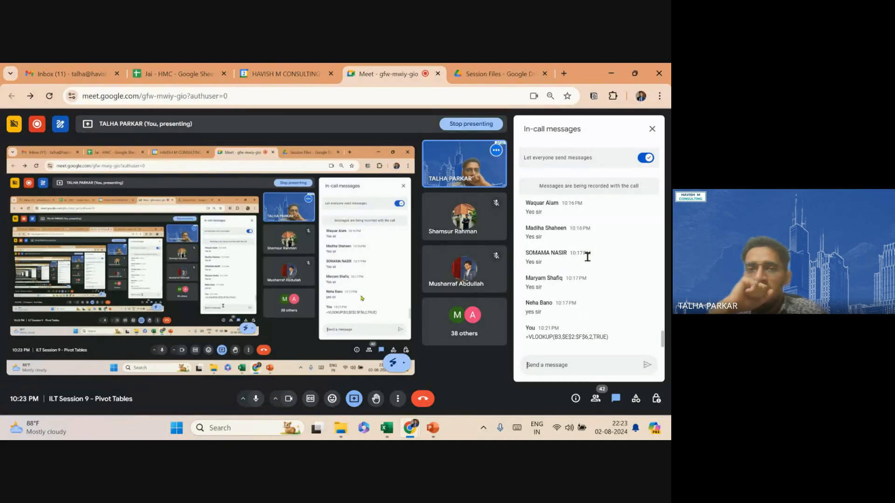
{"action": "left_click", "coordinate": [544, 73]}
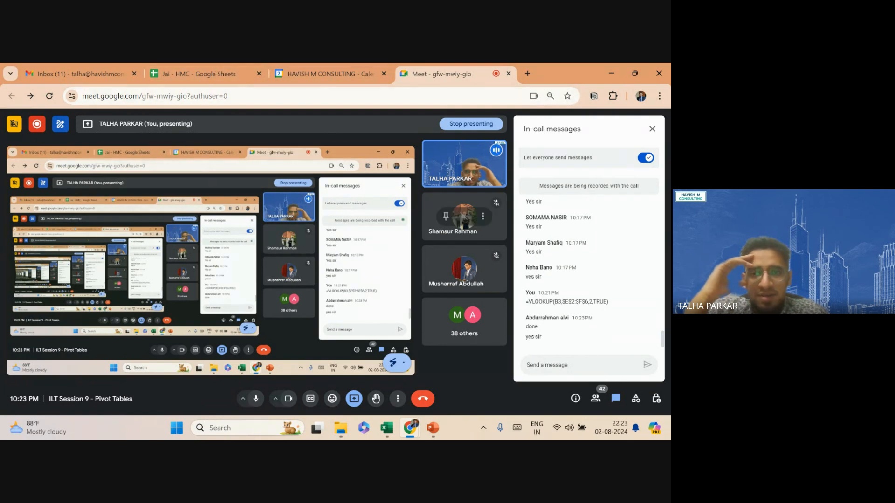
{"action": "left_click", "coordinate": [555, 363]}
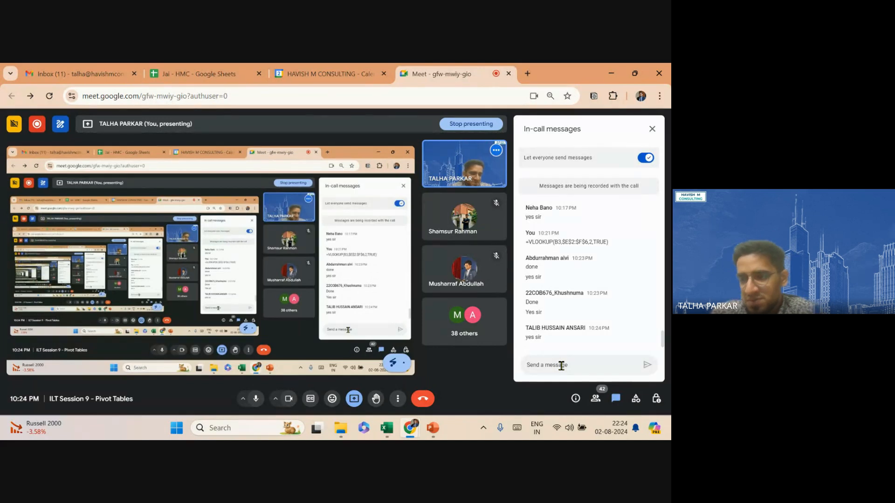
- Switch to Excel and open the Array worksheet
{"action": "key", "text": "alt+Tab"}
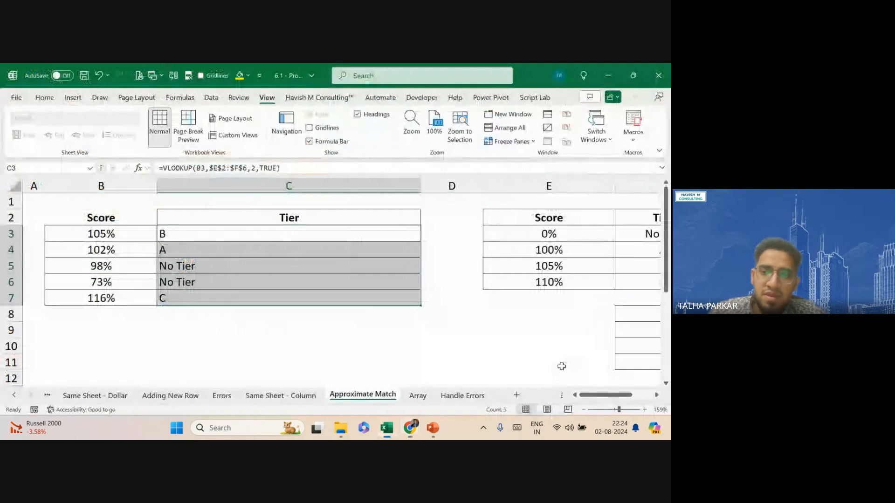
{"action": "left_click", "coordinate": [417, 395]}
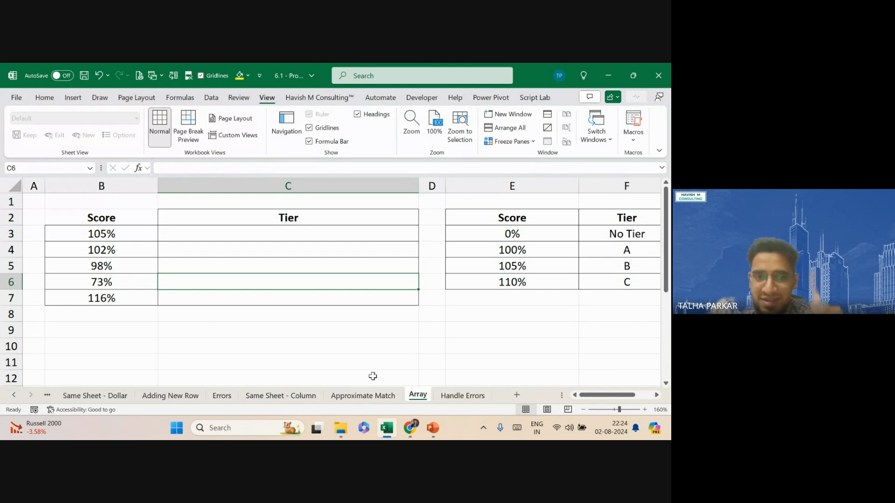
{"action": "key", "text": "ctrl"}
{"action": "key", "text": "ctrl"}
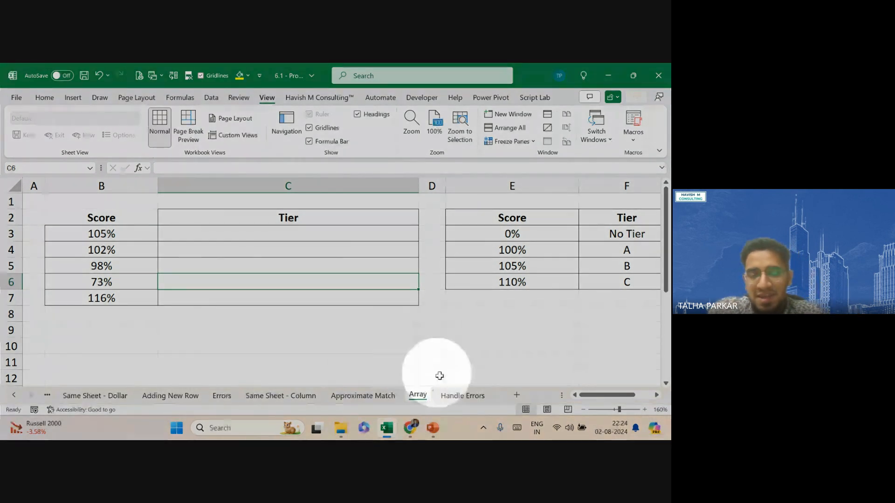
- Enter the array constant ={1,2} in cell E8 below the lookup table
{"action": "scroll", "coordinate": [492, 320], "scroll_direction": "down", "scroll_amount": 2}
{"action": "scroll", "coordinate": [492, 319], "scroll_direction": "right", "scroll_amount": 2}
{"action": "scroll", "coordinate": [492, 319], "scroll_direction": "up", "scroll_amount": 1}
{"action": "left_click", "coordinate": [397, 249]}
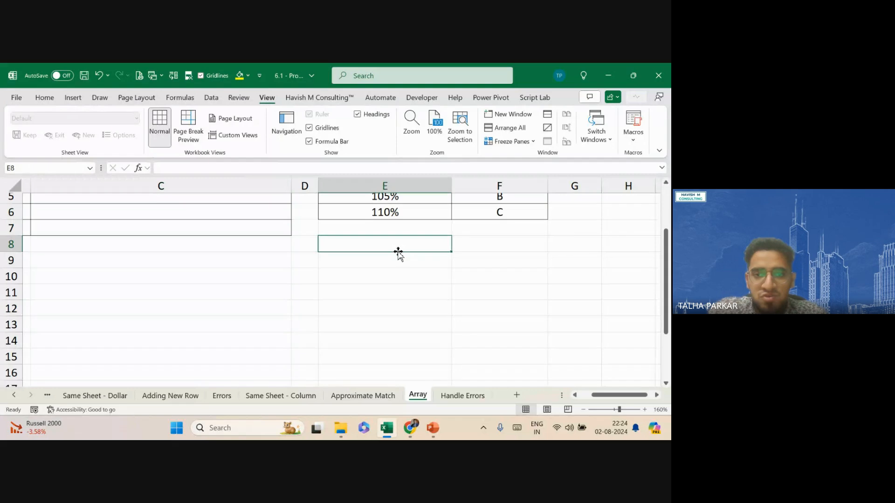
{"action": "scroll", "coordinate": [383, 247], "scroll_direction": "up", "scroll_amount": 5}
{"action": "scroll", "coordinate": [382, 246], "scroll_direction": "up", "scroll_amount": 4}
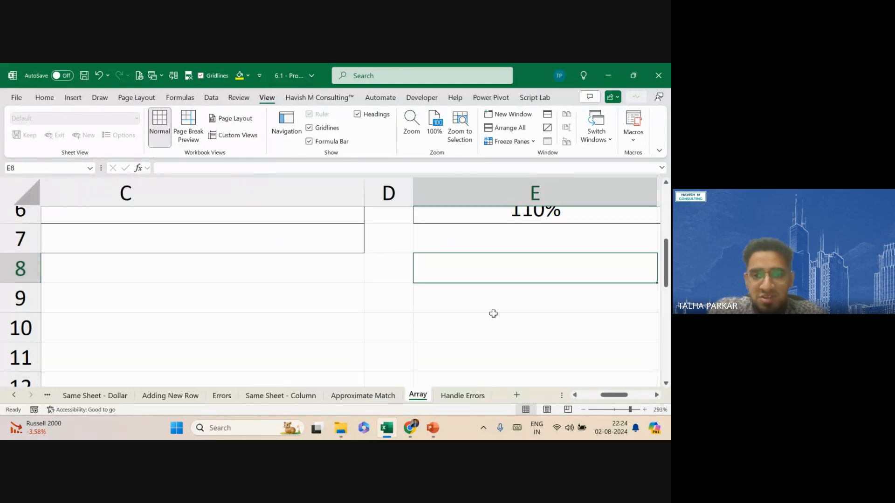
{"action": "scroll", "coordinate": [466, 288], "scroll_direction": "right", "scroll_amount": 2}
{"action": "type", "text": "={1,2}"}
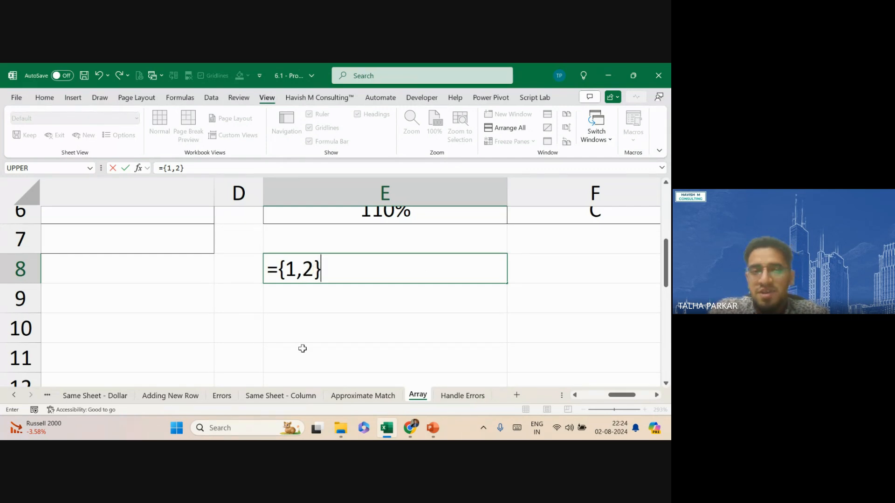
{"action": "key", "text": "Return"}
- Examine the array spilled across E8:F8 and its formula in E8, keeping the formula intact
{"action": "scroll", "coordinate": [303, 344], "scroll_direction": "right", "scroll_amount": 3}
{"action": "left_click_drag", "start_coordinate": [296, 278], "coordinate": [407, 282]}
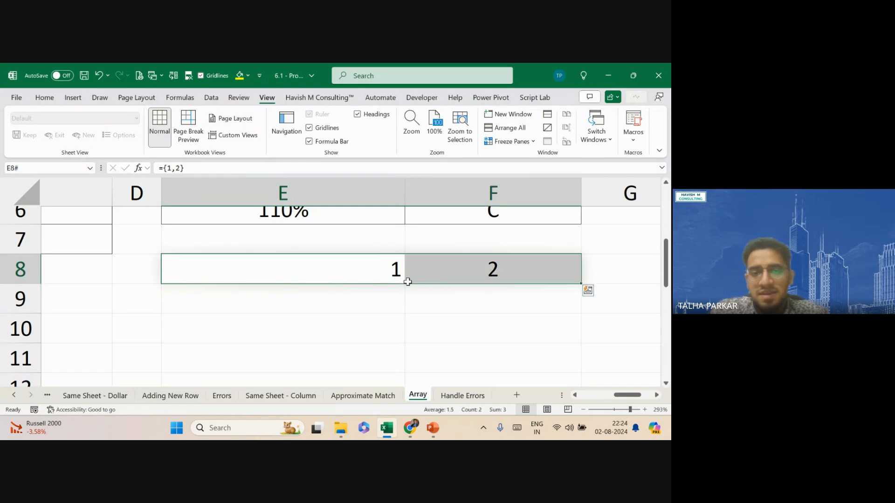
{"action": "double_click", "coordinate": [363, 276]}
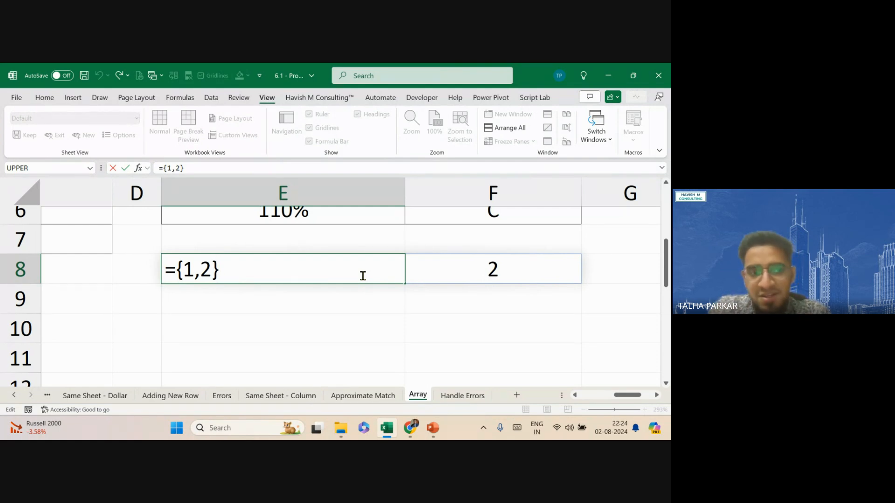
{"action": "key", "text": "ctrl+Return"}
{"action": "scroll", "coordinate": [296, 289], "scroll_direction": "down", "scroll_amount": 9, "text": "ctrl"}
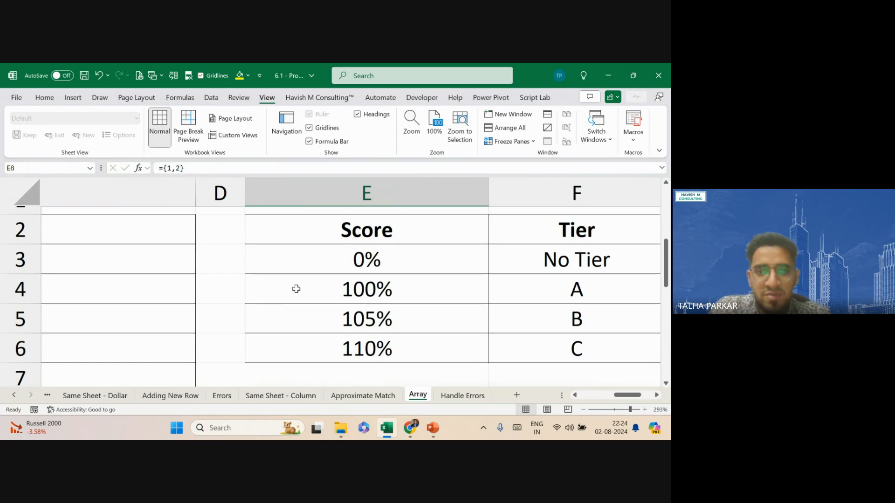
{"action": "scroll", "coordinate": [64, 205], "scroll_direction": "left", "scroll_amount": 2}
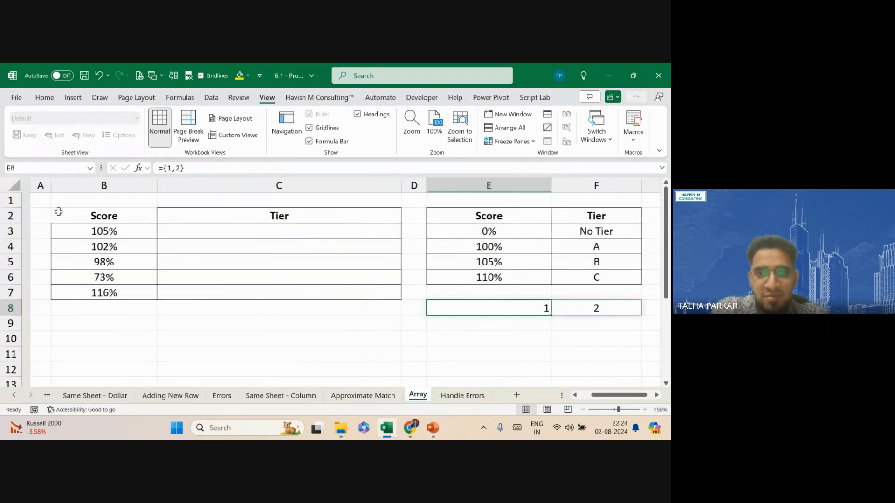
- Highlight the score and lookup tables, and clear the array from E8:F8
{"action": "left_click_drag", "start_coordinate": [64, 218], "coordinate": [570, 304]}
{"action": "left_click_drag", "start_coordinate": [499, 307], "coordinate": [560, 311]}
{"action": "key", "text": "Delete"}
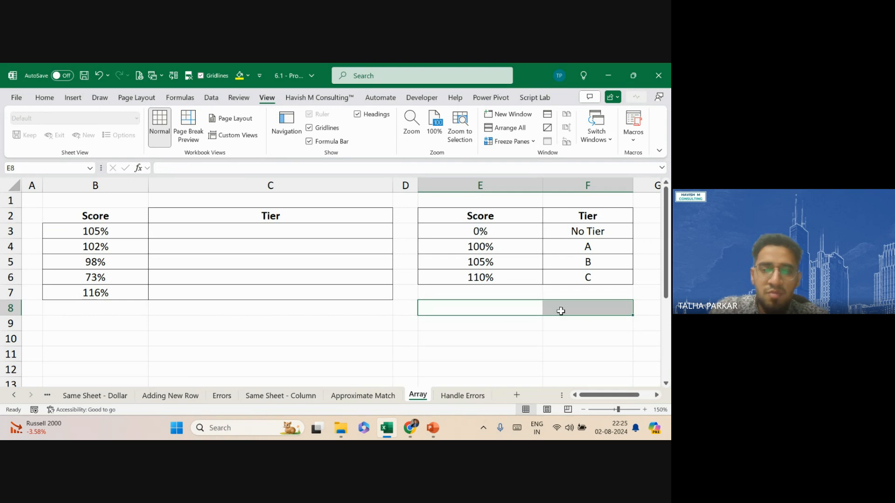
- Highlight the lookup table in E2:F6 for review
{"action": "left_click", "coordinate": [263, 237]}
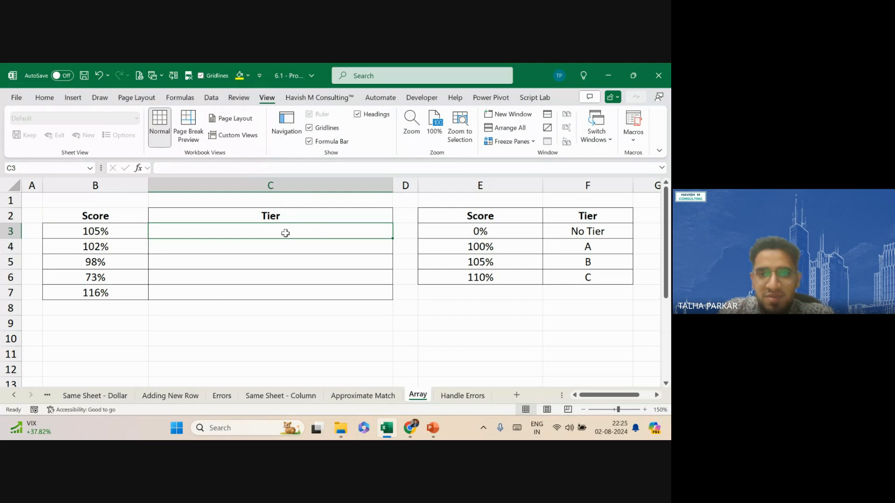
{"action": "left_click_drag", "start_coordinate": [459, 207], "coordinate": [568, 278]}
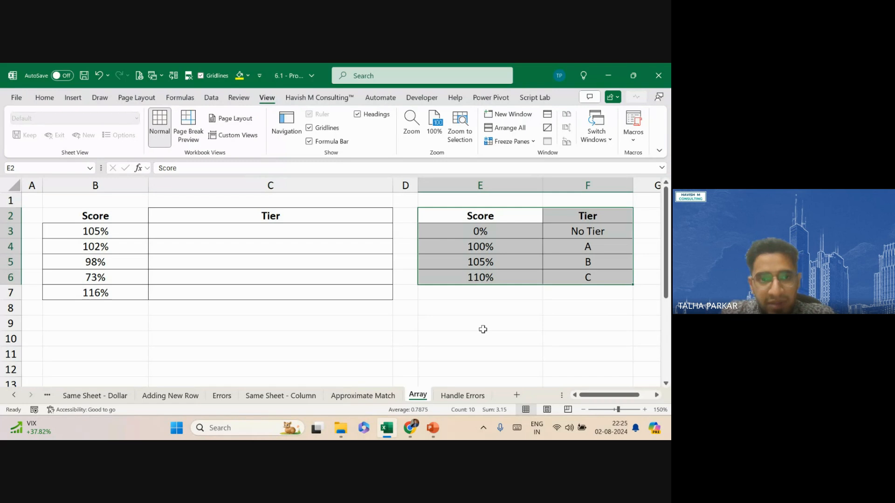
{"action": "left_click_drag", "start_coordinate": [476, 214], "coordinate": [563, 276]}
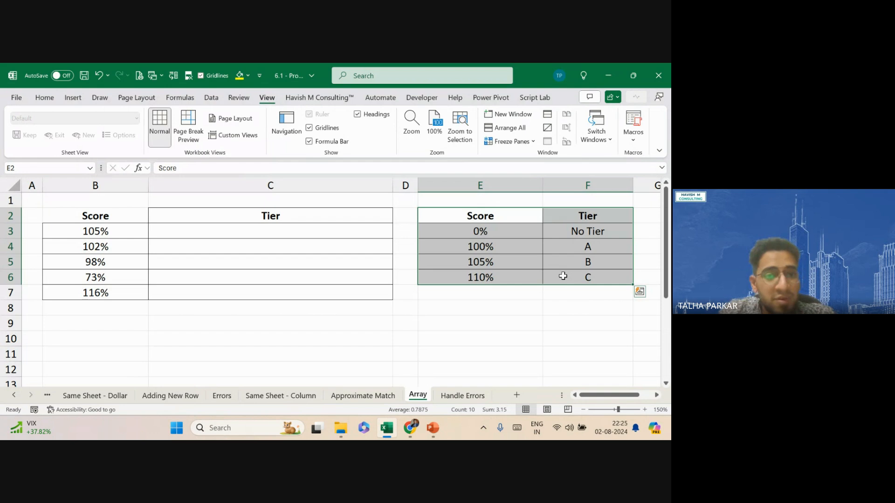
{"action": "scroll", "coordinate": [303, 230], "scroll_direction": "up", "scroll_amount": 5}
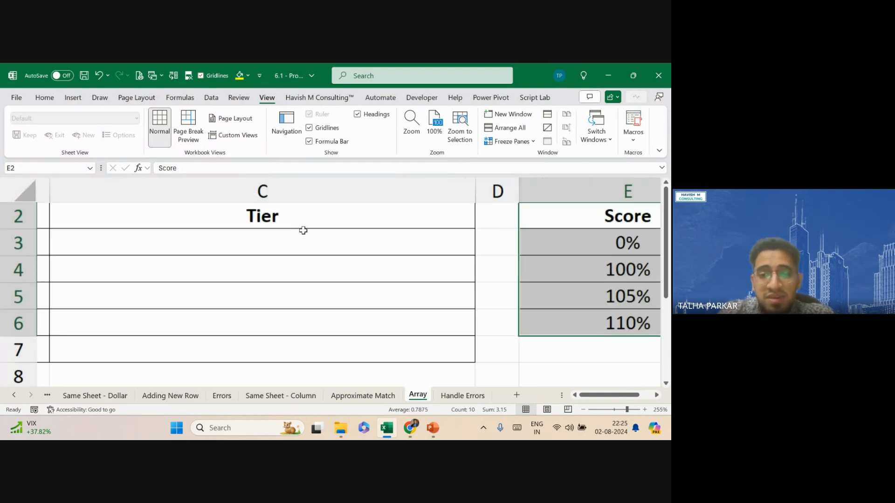
{"action": "scroll", "coordinate": [304, 230], "scroll_direction": "up", "scroll_amount": 1}
{"action": "scroll", "coordinate": [303, 230], "scroll_direction": "left", "scroll_amount": 3}
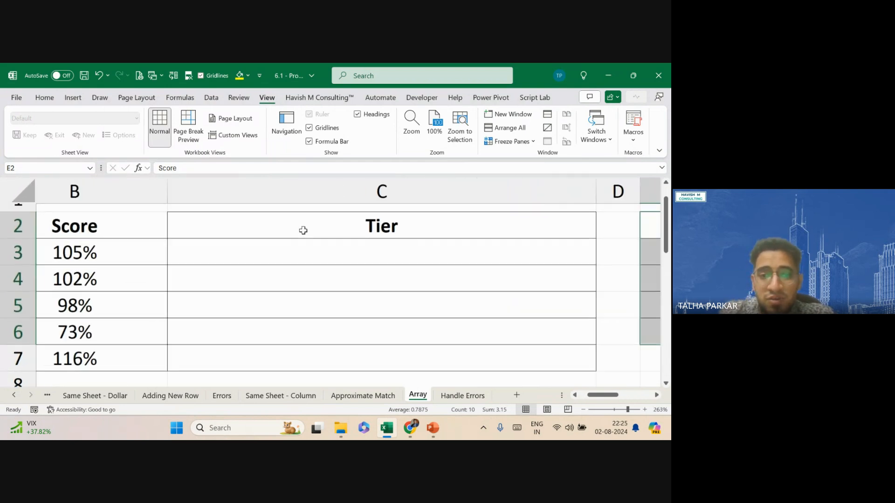
{"action": "double_click", "coordinate": [374, 257]}
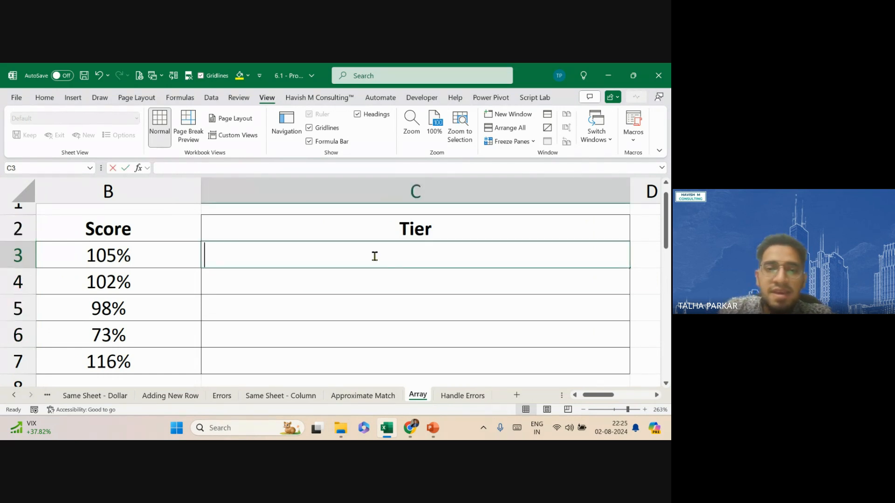
{"action": "type", "text": "=v"}
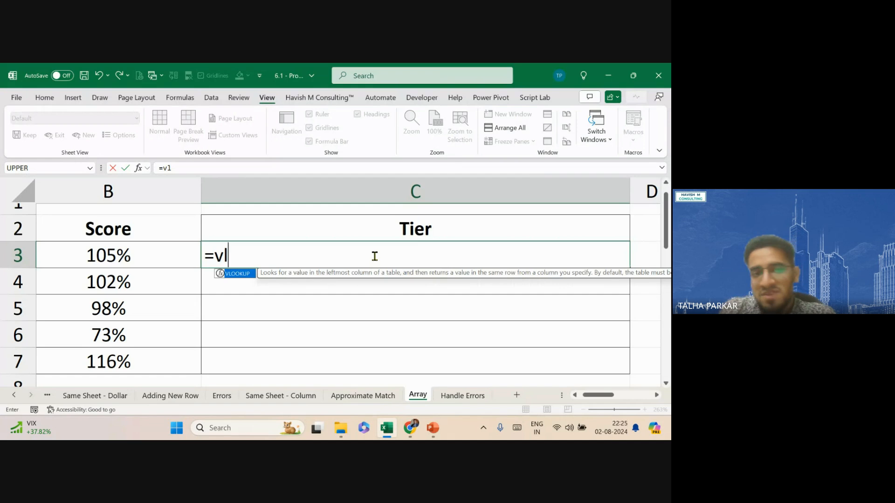
{"action": "key", "text": "BackSpace"}
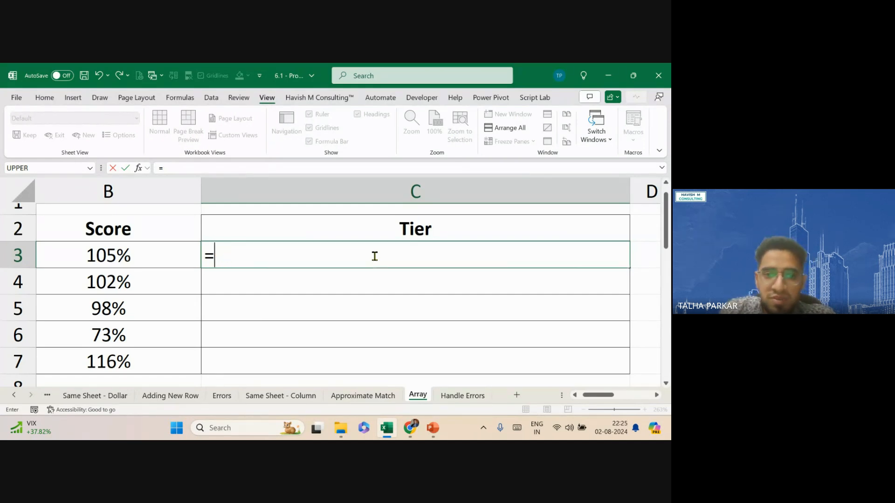
{"action": "key", "text": "Escape"}
- Review the score thresholds and their tiers by selecting E2:F6 again
{"action": "scroll", "coordinate": [499, 300], "scroll_direction": "right", "scroll_amount": 6}
{"action": "left_click_drag", "start_coordinate": [441, 235], "coordinate": [575, 336]}
{"action": "scroll", "coordinate": [355, 306], "scroll_direction": "left", "scroll_amount": 2}
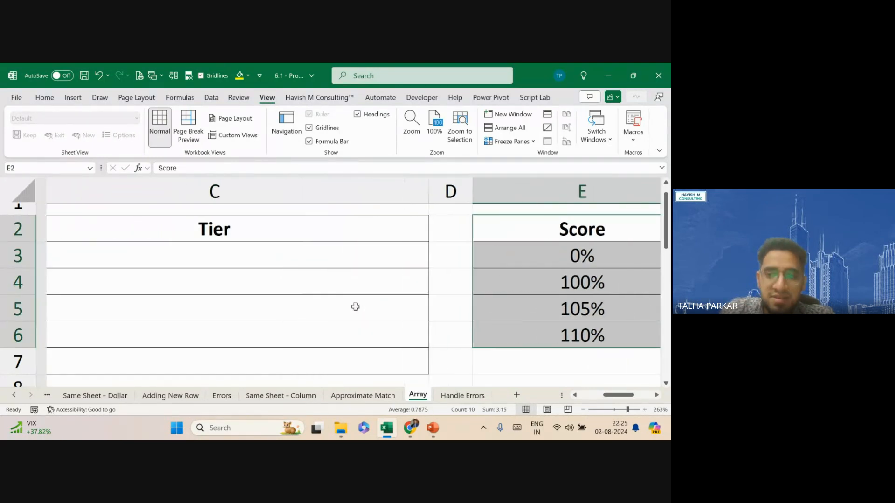
- Enter =CONCAT(E3,"-",E4) in cell E8 to join two neighbouring score thresholds with a hyphen
{"action": "scroll", "coordinate": [355, 306], "scroll_direction": "down", "scroll_amount": 6}
{"action": "scroll", "coordinate": [443, 306], "scroll_direction": "right", "scroll_amount": 2}
{"action": "scroll", "coordinate": [508, 311], "scroll_direction": "up", "scroll_amount": 1}
{"action": "left_click", "coordinate": [376, 321]}
{"action": "type", "text": "=conc"}
{"action": "key", "text": "Tab"}
{"action": "key", "text": "Up"}
{"action": "key", "text": "Up"}
{"action": "key", "text": "Up"}
{"action": "key", "text": "Up"}
{"action": "key", "text": "Up"}
{"action": "type", "text": ","}
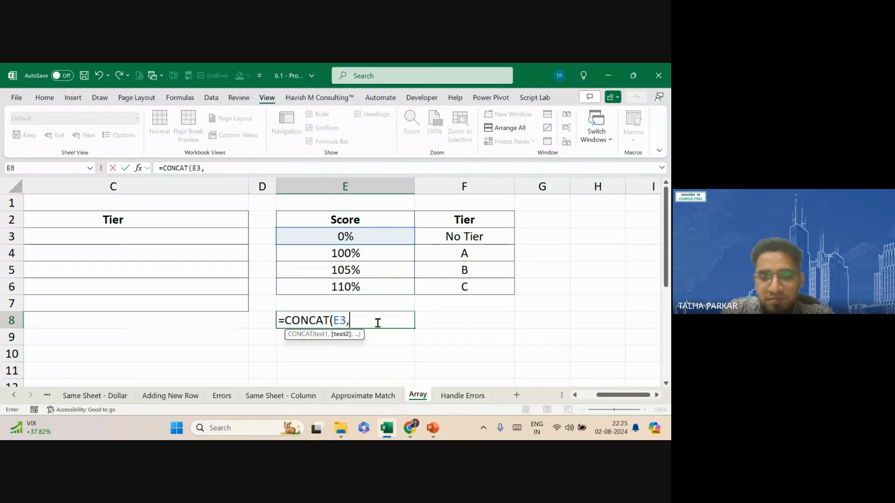
{"action": "type", "text": "\"-\","}
{"action": "left_click", "coordinate": [349, 249]}
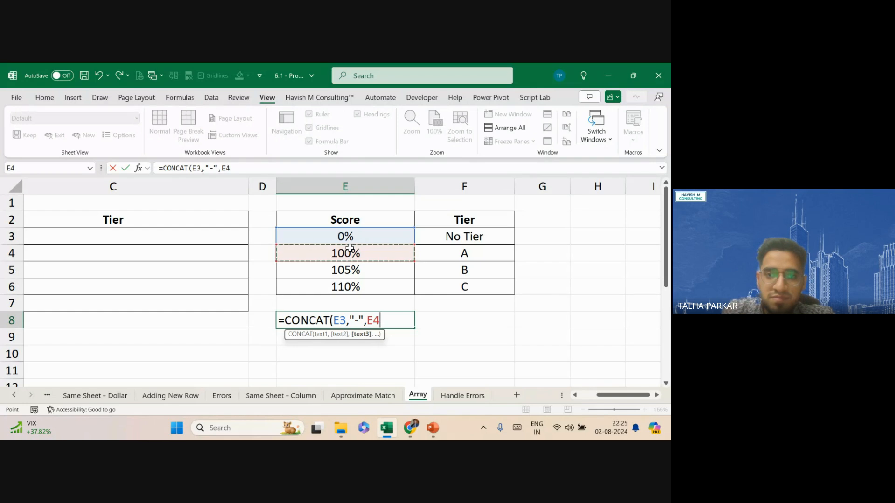
{"action": "key", "text": "Return"}
- Fill the CONCAT formula from E8 down through E11
{"action": "key", "text": "shift+Down"}
{"action": "key", "text": "shift+Down"}
{"action": "key", "text": "ctrl+d"}
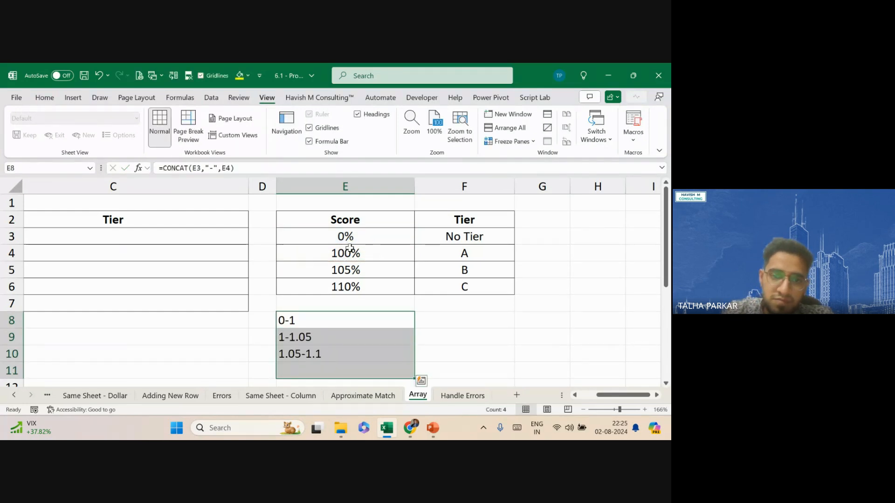
{"action": "scroll", "coordinate": [309, 256], "scroll_direction": "left", "scroll_amount": 3}
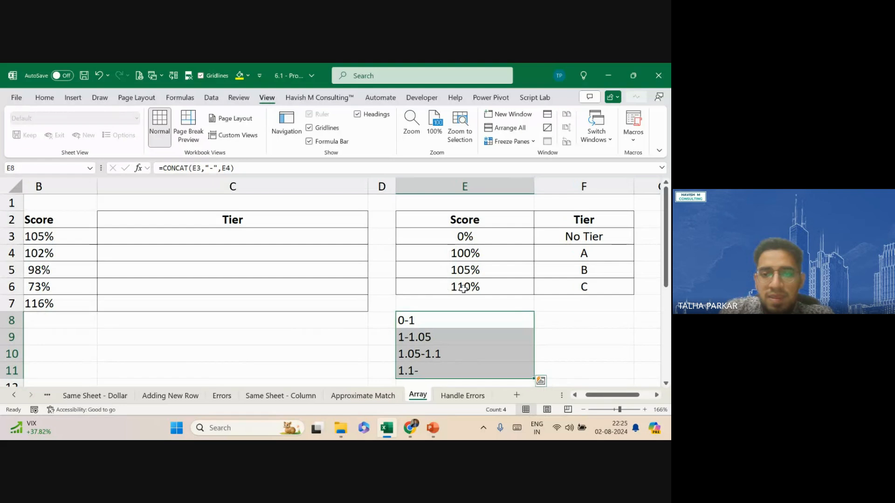
{"action": "scroll", "coordinate": [215, 260], "scroll_direction": "left", "scroll_amount": 2}
{"action": "double_click", "coordinate": [202, 235]}
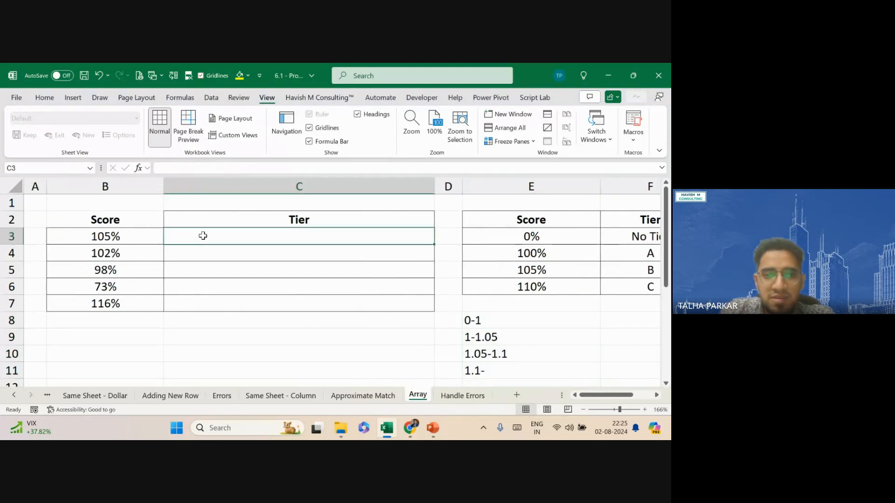
{"action": "type", "text": "="}
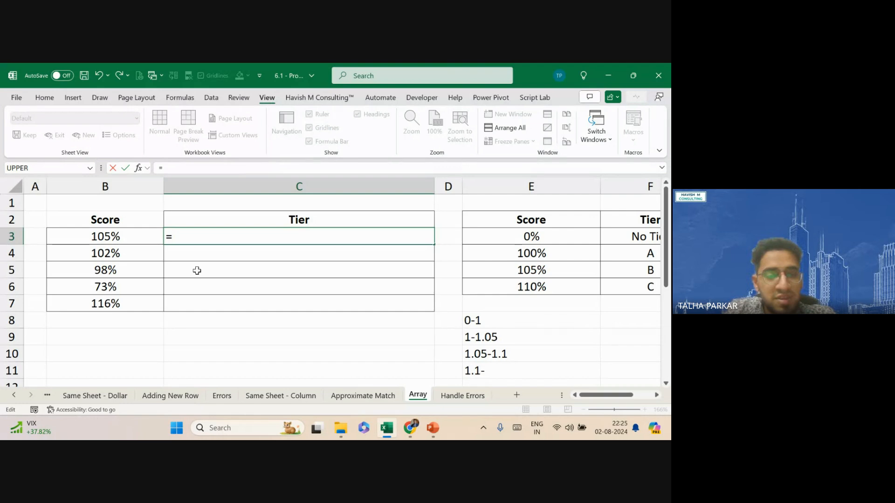
{"action": "key", "text": "Escape"}
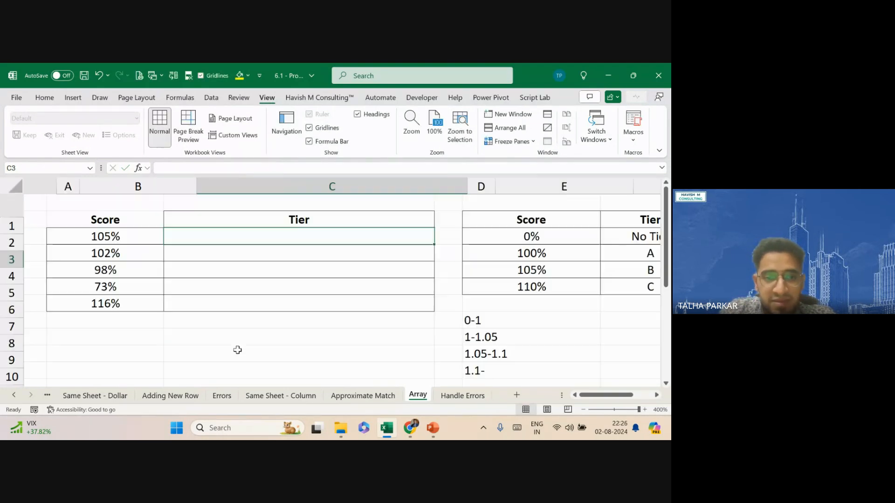
- Enter the array constant ={1,2} in cell B9 below the score table
{"action": "left_click", "coordinate": [192, 337]}
{"action": "left_click", "coordinate": [76, 336]}
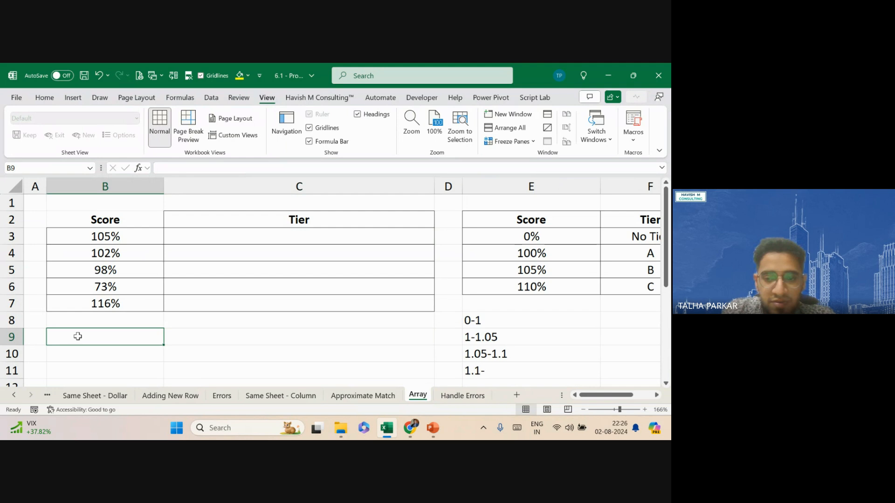
{"action": "type", "text": "={1,2"}
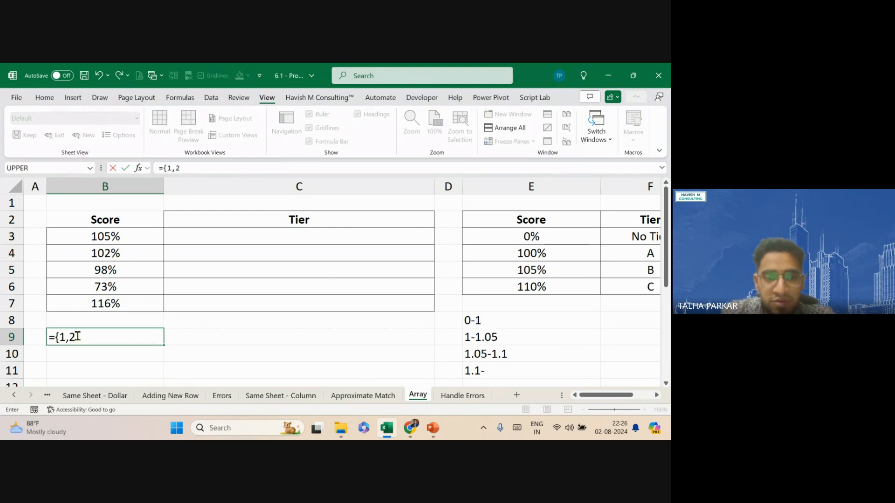
{"action": "type", "text": "}"}
{"action": "key", "text": "Return"}
- Select the array spilled across B9:C9 and delete it
{"action": "left_click", "coordinate": [78, 337]}
{"action": "key", "text": "shift+Right"}
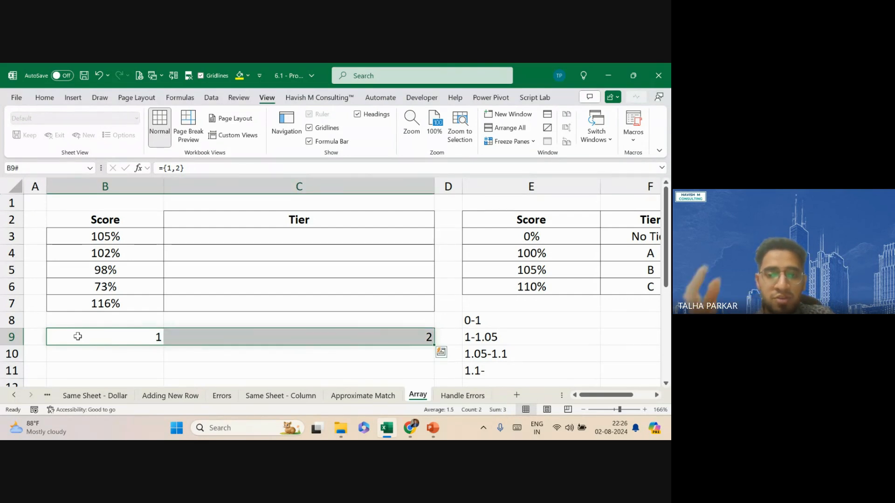
{"action": "key", "text": "Delete"}
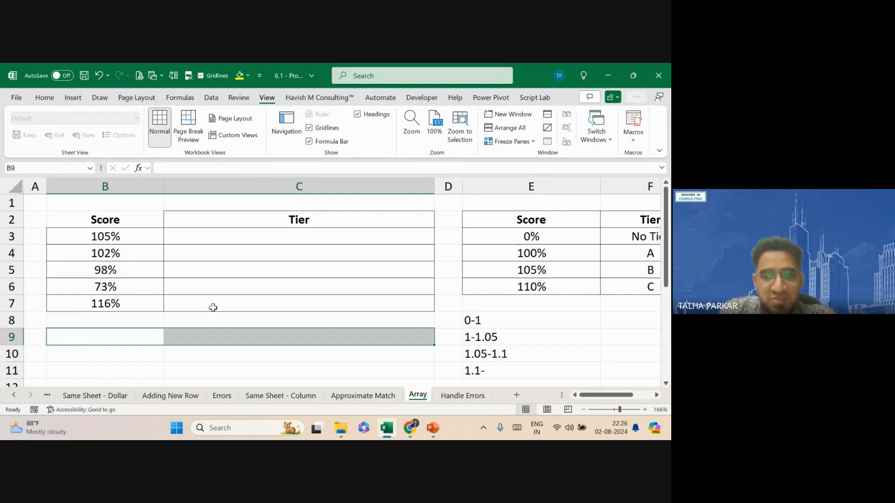
- Highlight both tables from B2 through F7, select cell C3, and examine the scores and the lookup thresholds
{"action": "left_click", "coordinate": [228, 307]}
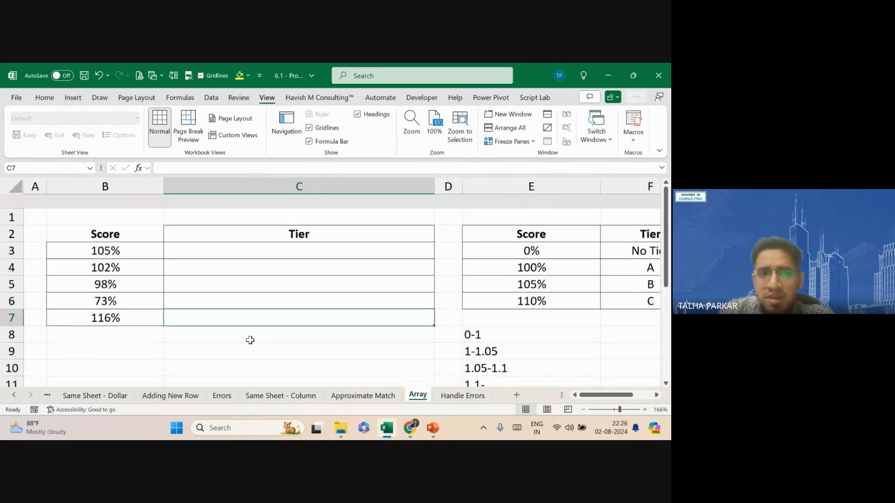
{"action": "left_click", "coordinate": [117, 223]}
{"action": "left_click_drag", "start_coordinate": [117, 223], "coordinate": [627, 305]}
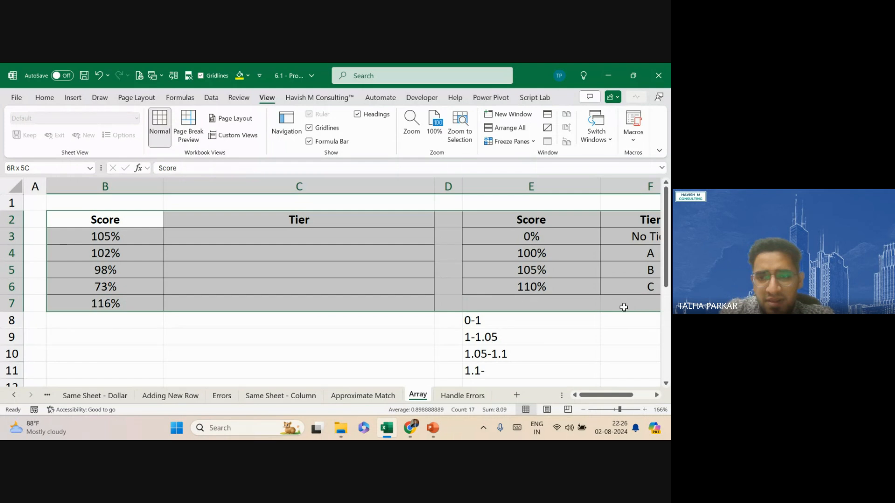
{"action": "scroll", "coordinate": [216, 241], "scroll_direction": "up", "scroll_amount": 10, "text": "ctrl"}
{"action": "left_click", "coordinate": [302, 256]}
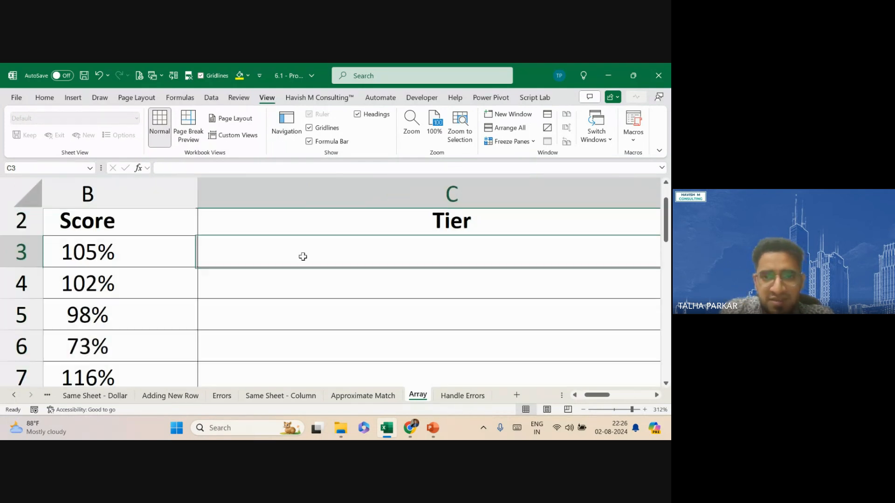
{"action": "scroll", "coordinate": [355, 281], "scroll_direction": "right", "scroll_amount": 7}
{"action": "scroll", "coordinate": [355, 281], "scroll_direction": "up", "scroll_amount": 1}
{"action": "scroll", "coordinate": [355, 281], "scroll_direction": "left", "scroll_amount": 10}
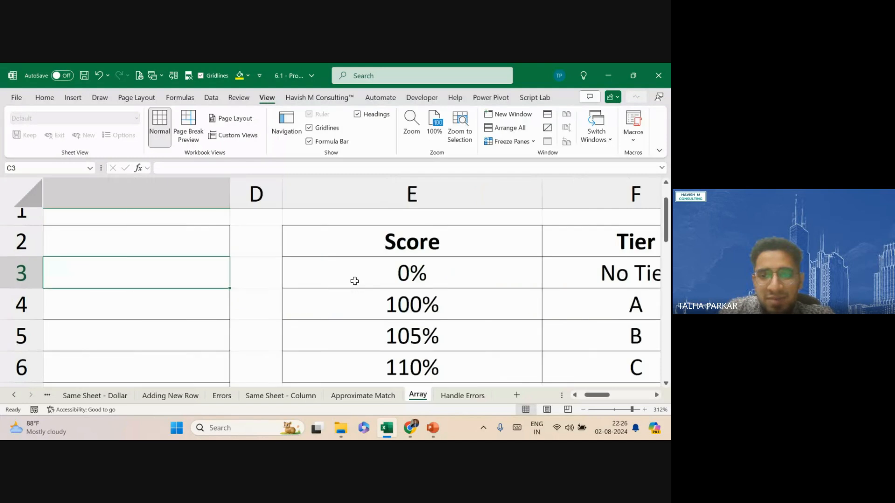
- Start an array constant in cell C3 with the rows 0,"No Tier"; and 1,"A"; on separate lines
{"action": "double_click", "coordinate": [240, 273]}
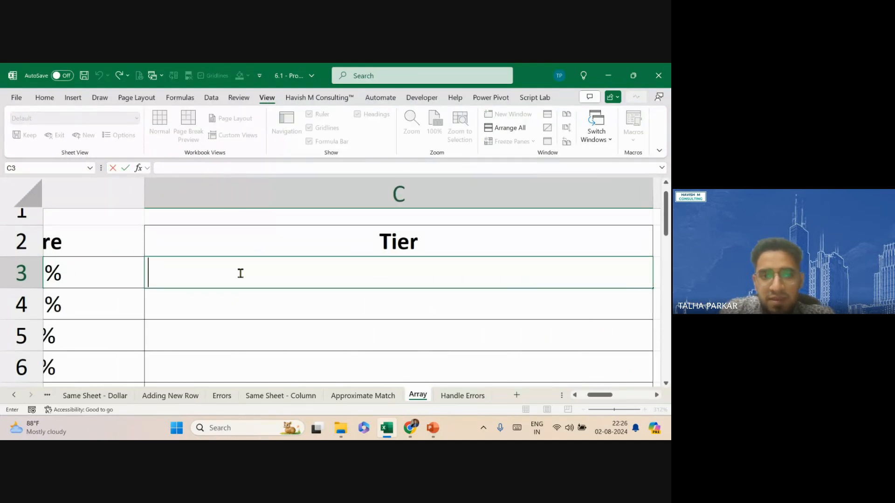
{"action": "type", "text": "={"}
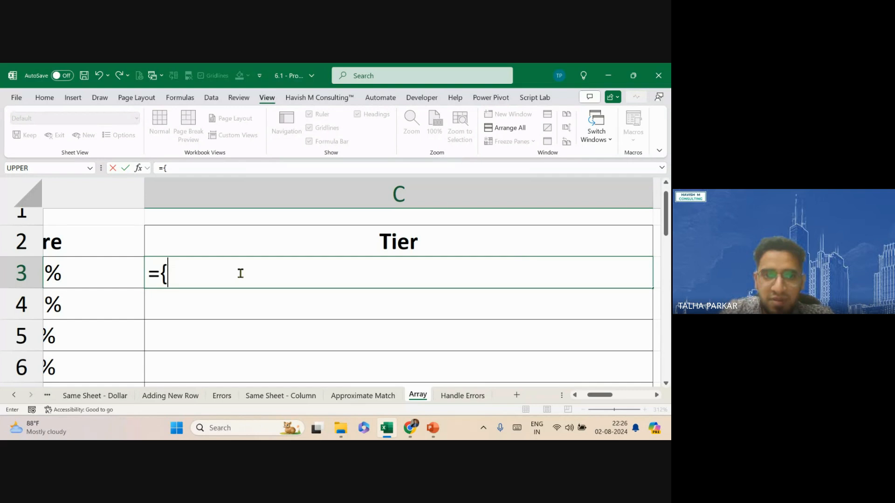
{"action": "type", "text": "0,\"No Tier\""}
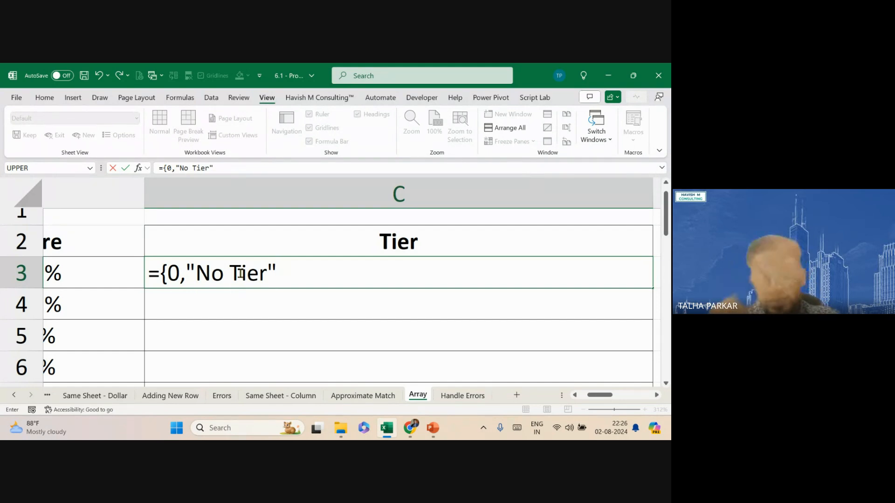
{"action": "type", "text": ":"}
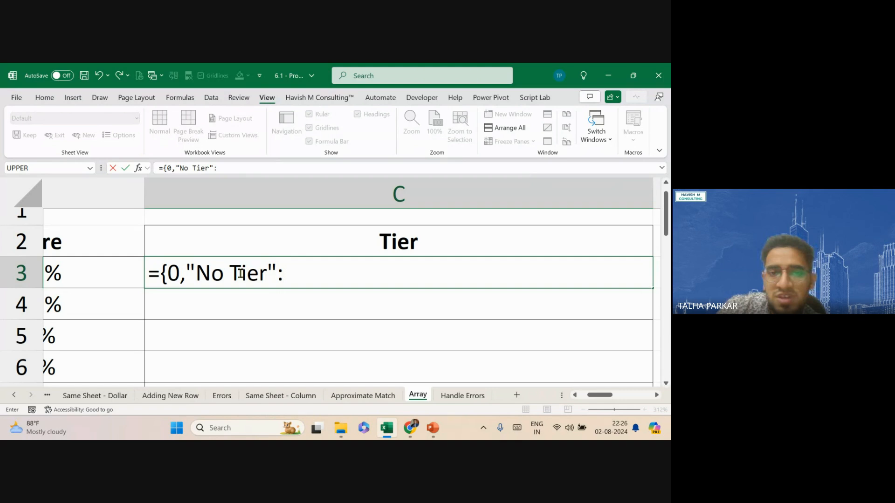
{"action": "key", "text": "BackSpace"}
{"action": "type", "text": ";"}
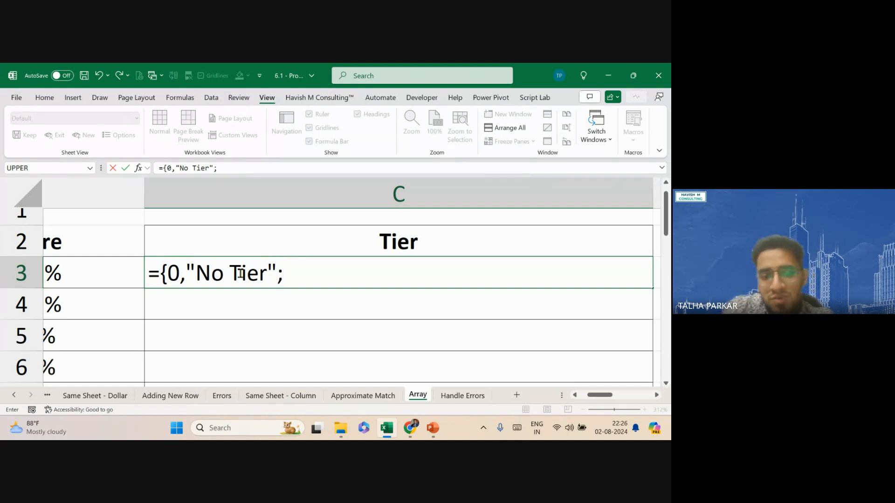
{"action": "type", "text": "1,\"A\""}
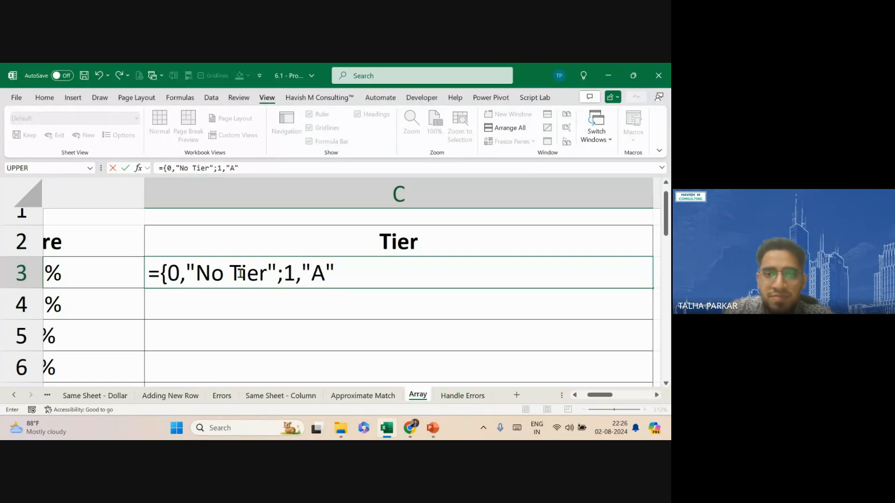
{"action": "left_click", "coordinate": [283, 272]}
{"action": "key", "text": "alt+Return"}
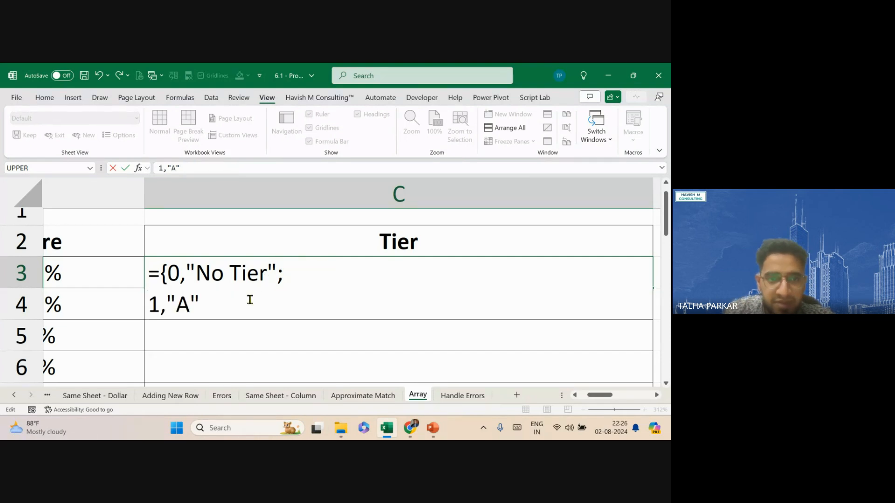
{"action": "type", "text": ";"}
{"action": "key", "text": "alt+Return"}
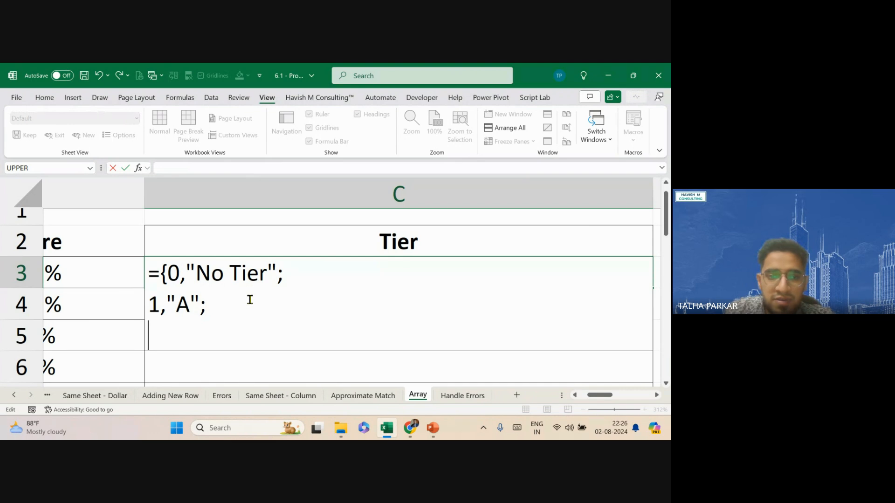
- Complete the array constant in C3 with the rows 1.05,"B"; and 1.10,"C", close the brace and enter it
{"action": "type", "text": "1.05,"}
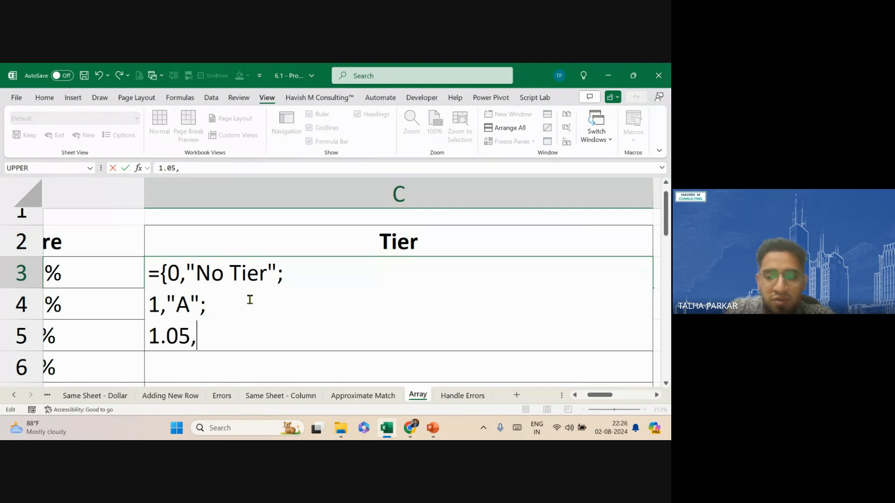
{"action": "type", "text": "\"B\""}
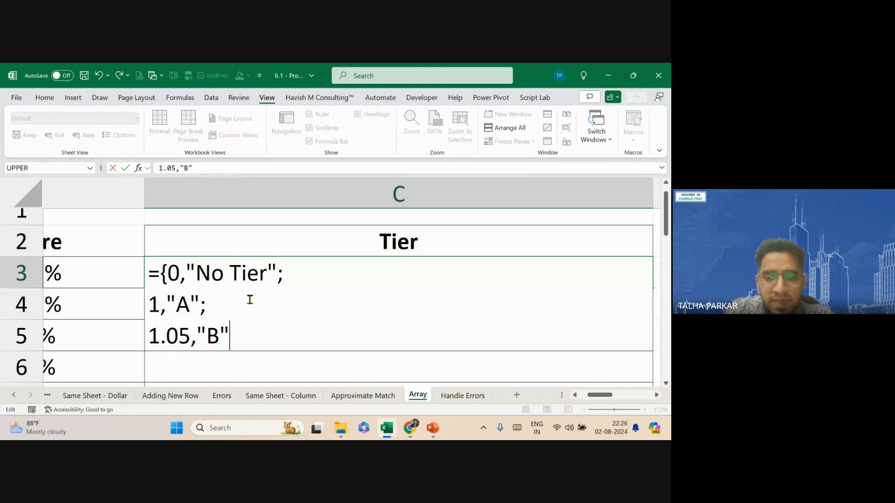
{"action": "type", "text": ";"}
{"action": "key", "text": "alt+Return"}
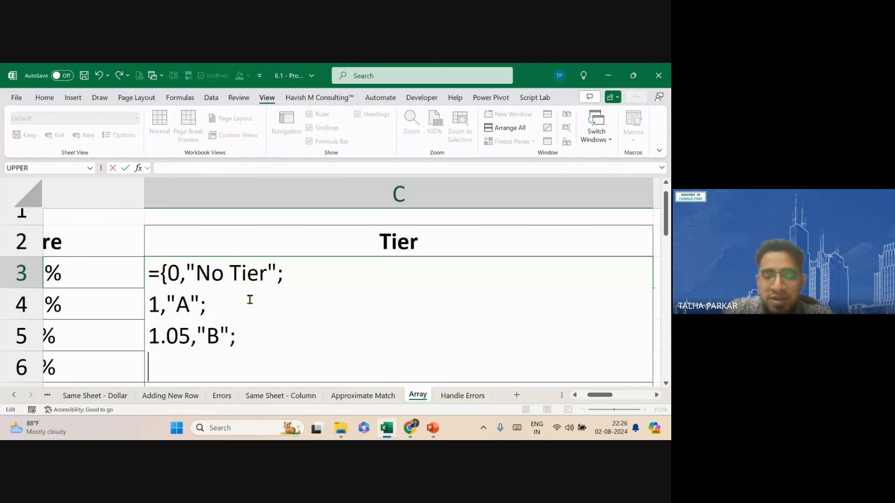
{"action": "type", "text": "1.10"}
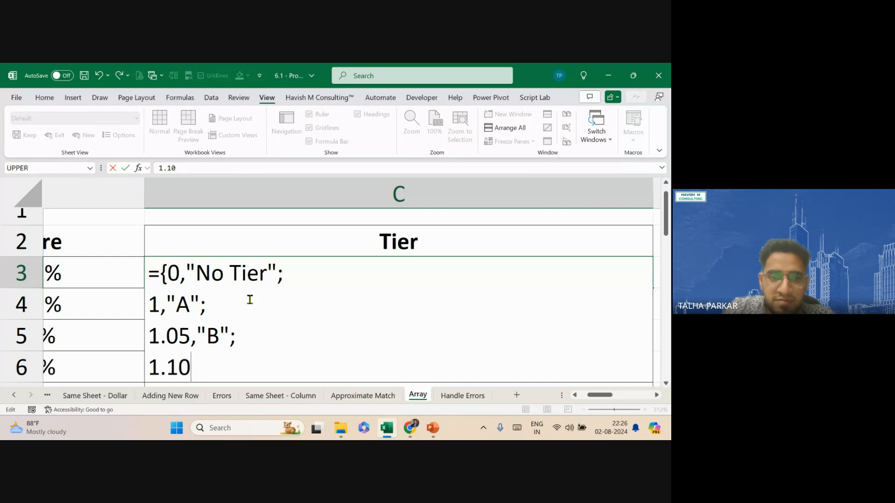
{"action": "type", "text": ",\"C\""}
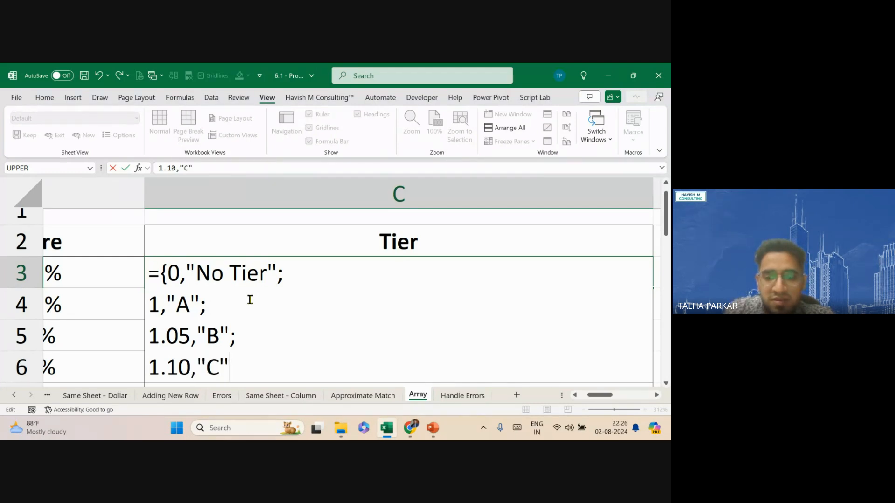
{"action": "type", "text": "}"}
{"action": "key", "text": "Return"}
- Widen column D and examine the array constant's commas and semicolons in cell C3
{"action": "scroll", "coordinate": [249, 299], "scroll_direction": "down", "scroll_amount": 8, "text": "ctrl"}
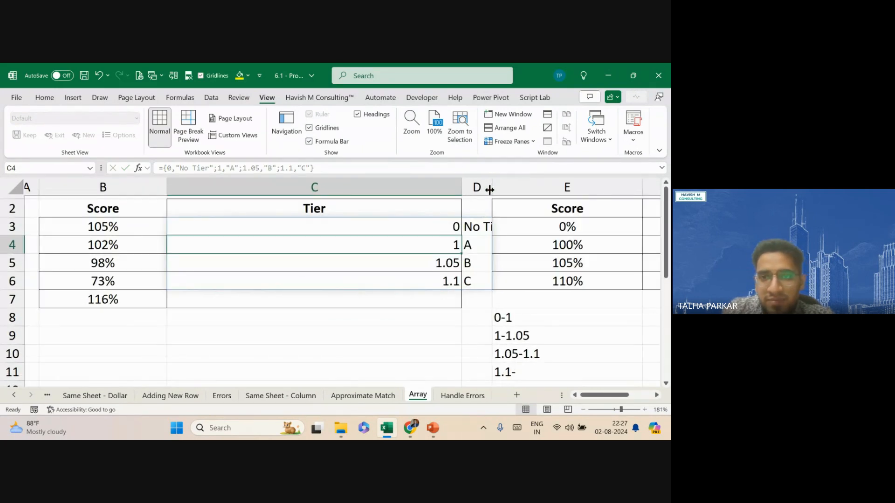
{"action": "left_click_drag", "start_coordinate": [491, 186], "coordinate": [570, 182]}
{"action": "double_click", "coordinate": [407, 242]}
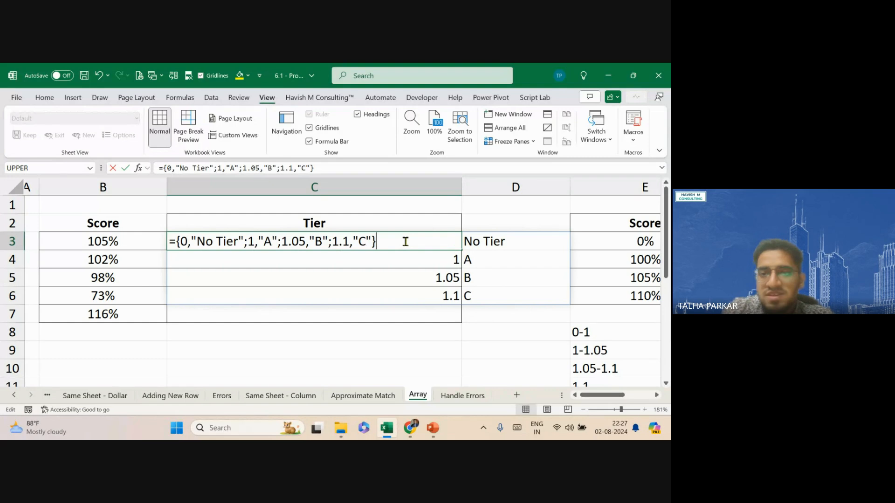
{"action": "key", "text": "Escape"}
{"action": "double_click", "coordinate": [390, 242]}
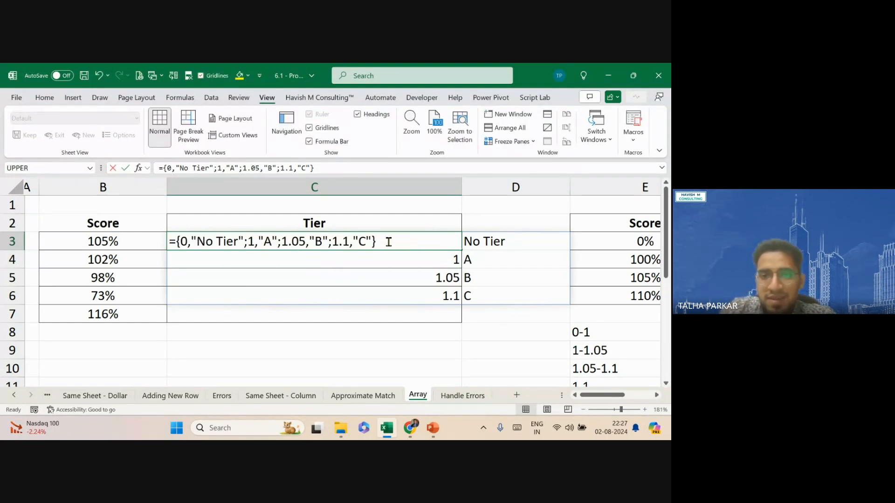
{"action": "key", "text": "Escape"}
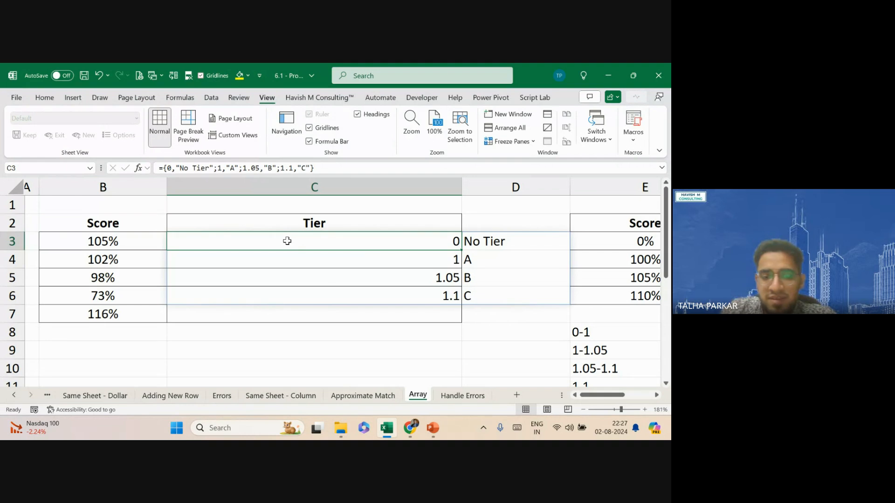
{"action": "key", "text": "Escape"}
{"action": "double_click", "coordinate": [287, 241]}
{"action": "key", "text": "Left"}
{"action": "key", "text": "Left"}
{"action": "key", "text": "Left"}
{"action": "key", "text": "Left"}
{"action": "key", "text": "Left"}
{"action": "key", "text": "Left"}
{"action": "key", "text": "Escape"}
- Enter the horizontal array constant ={1,2} in empty cell C18 below the table
{"action": "scroll", "coordinate": [234, 341], "scroll_direction": "down", "scroll_amount": 5}
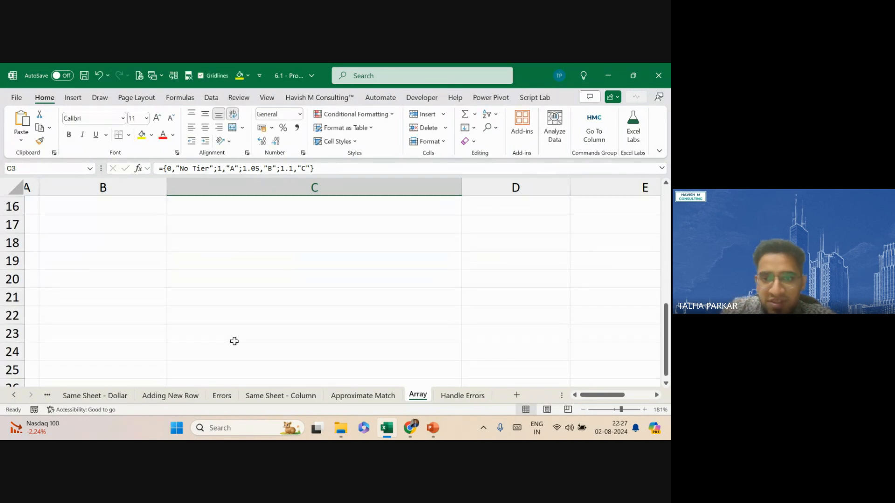
{"action": "left_click", "coordinate": [222, 242]}
{"action": "type", "text": "={"}
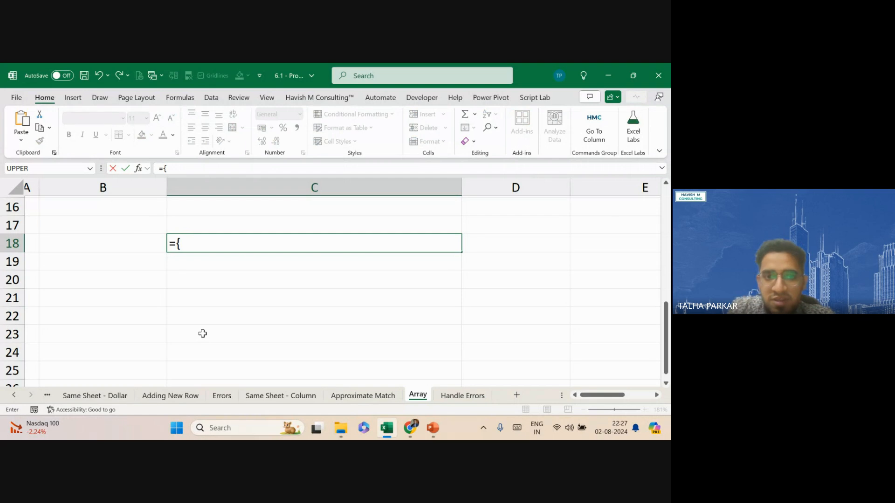
{"action": "type", "text": "1,2"}
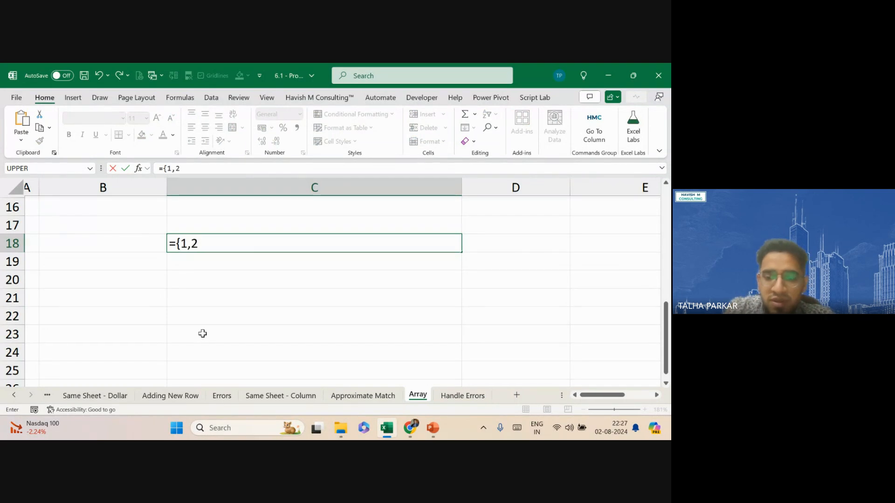
{"action": "key", "text": "Return"}
{"action": "key", "text": "Up"}
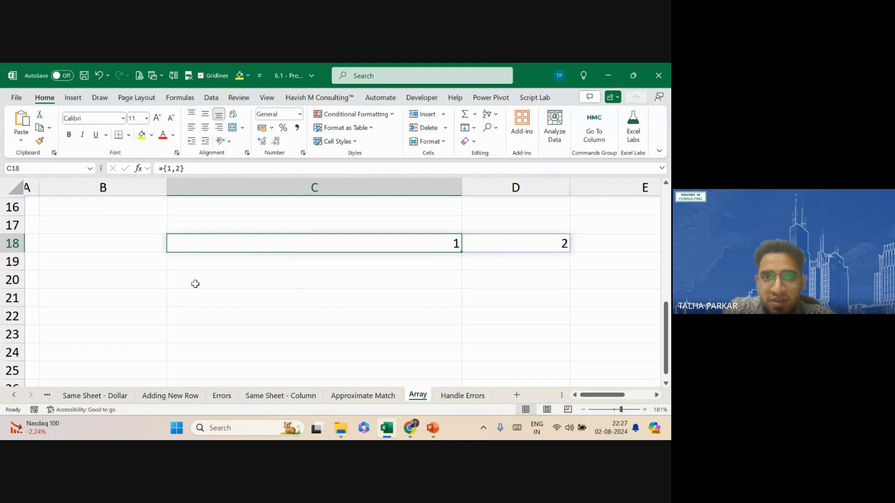
- Replace the comma in C18's array constant with a semicolon, then delete the resulting array
{"action": "double_click", "coordinate": [184, 242]}
{"action": "key", "text": "BackSpace"}
{"action": "type", "text": ";"}
{"action": "key", "text": "Return"}
{"action": "left_click_drag", "start_coordinate": [250, 247], "coordinate": [253, 263]}
{"action": "key", "text": "Delete"}
- Copy the full array constant formula from cell C3
{"action": "scroll", "coordinate": [253, 263], "scroll_direction": "up", "scroll_amount": 5}
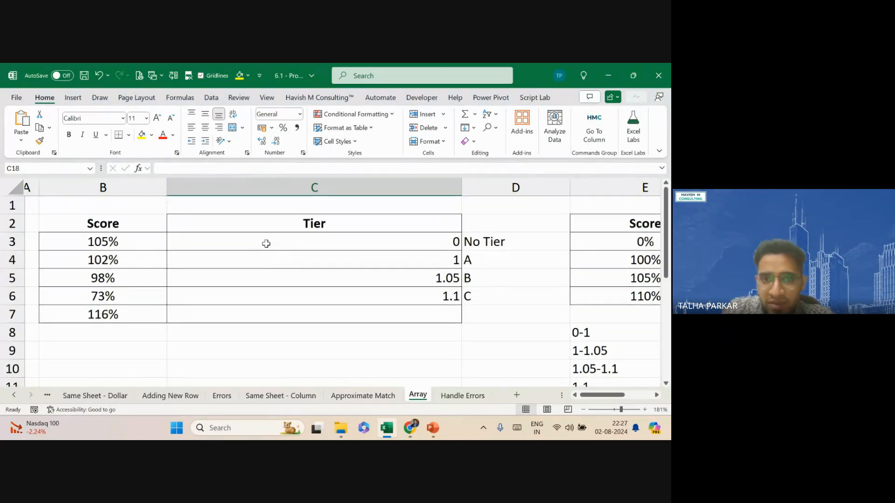
{"action": "double_click", "coordinate": [263, 243]}
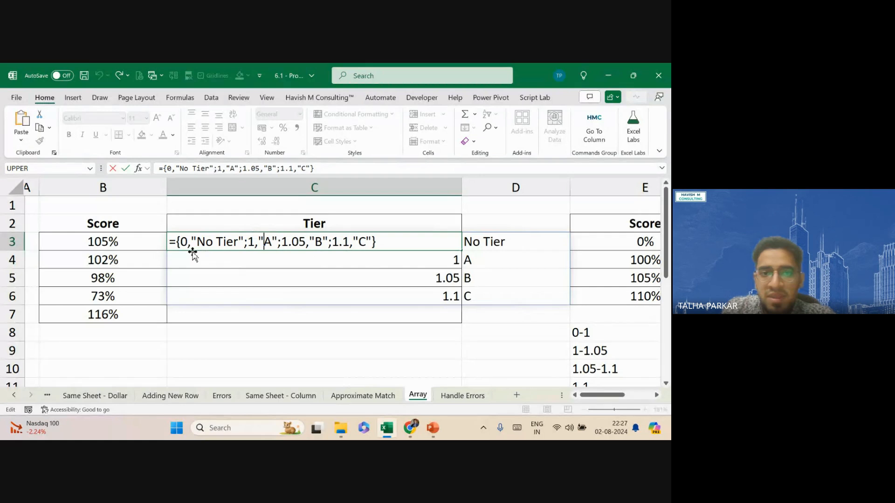
{"action": "left_click_drag", "start_coordinate": [181, 241], "coordinate": [373, 242]}
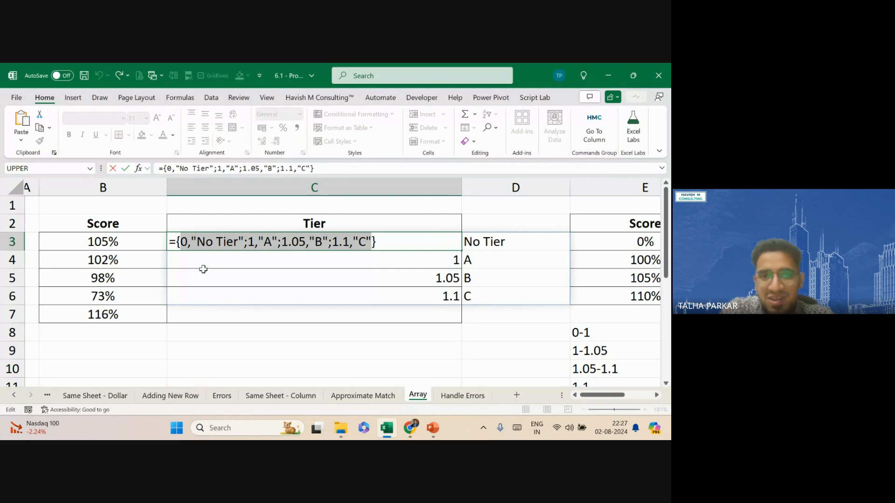
{"action": "double_click", "coordinate": [172, 240]}
{"action": "key", "text": "ctrl+c"}
{"action": "key", "text": "Escape"}
- Switch to the Google Meet call and send the copied formula as an in-call message
{"action": "key", "text": "alt+Tab"}
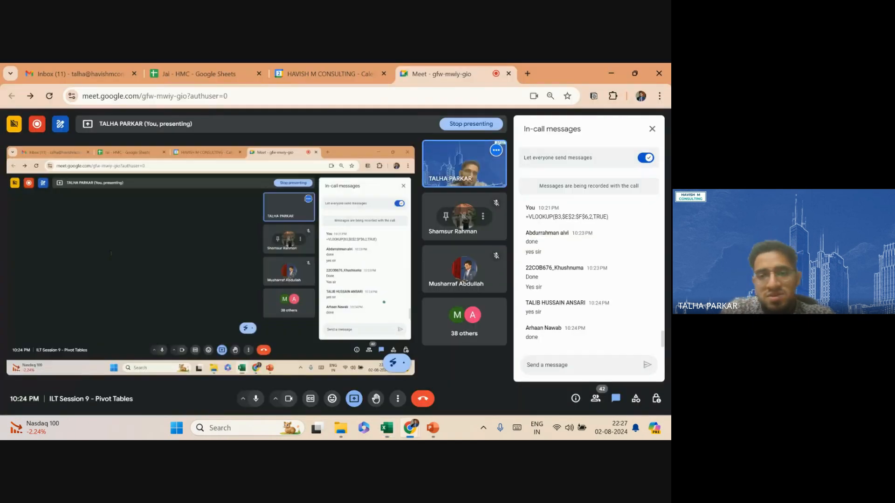
{"action": "left_click", "coordinate": [565, 362]}
{"action": "key", "text": "ctrl+v"}
{"action": "key", "text": "Return"}
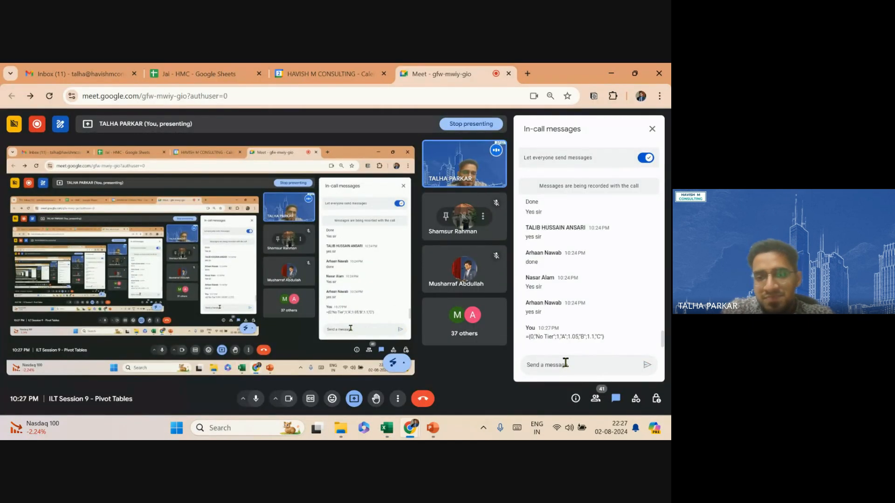
- Return to Excel and compare the lookup table in E2:F6 with the array constant in cell C3
{"action": "key", "text": "alt+Tab"}
{"action": "scroll", "coordinate": [333, 242], "scroll_direction": "right", "scroll_amount": 3}
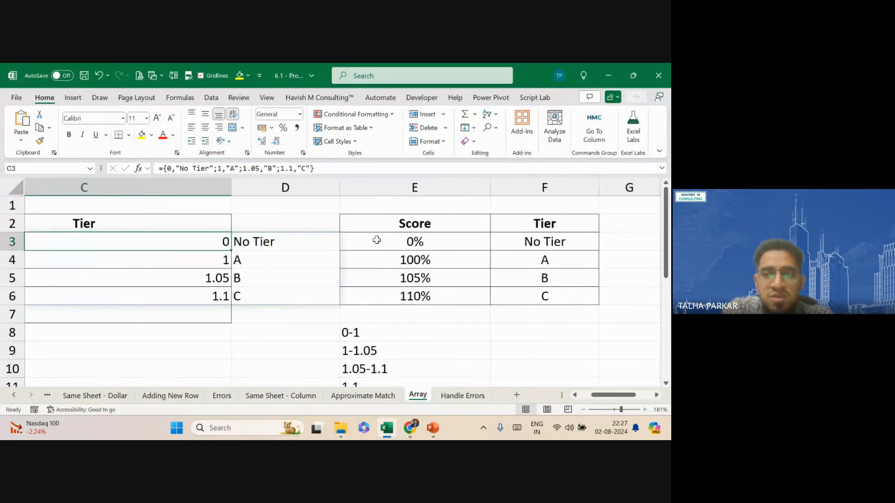
{"action": "left_click", "coordinate": [396, 229]}
{"action": "left_click_drag", "start_coordinate": [402, 236], "coordinate": [499, 302]}
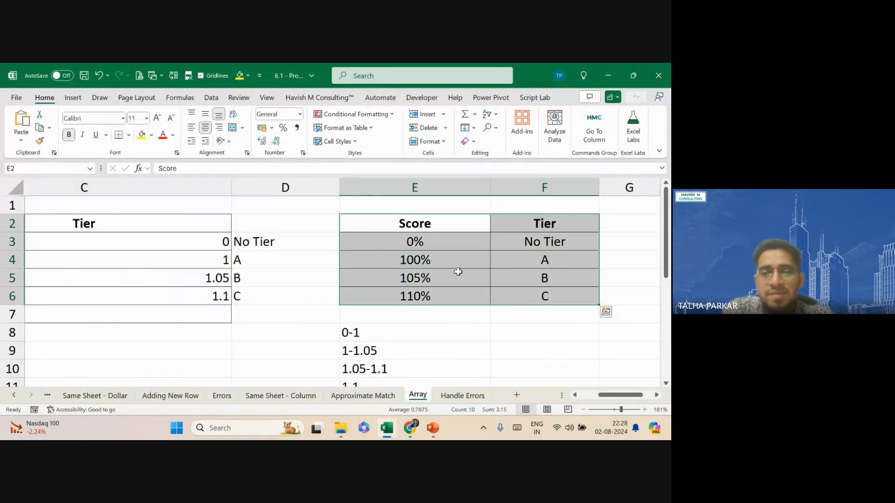
{"action": "scroll", "coordinate": [417, 223], "scroll_direction": "left", "scroll_amount": 3}
{"action": "scroll", "coordinate": [417, 223], "scroll_direction": "left", "scroll_amount": 1}
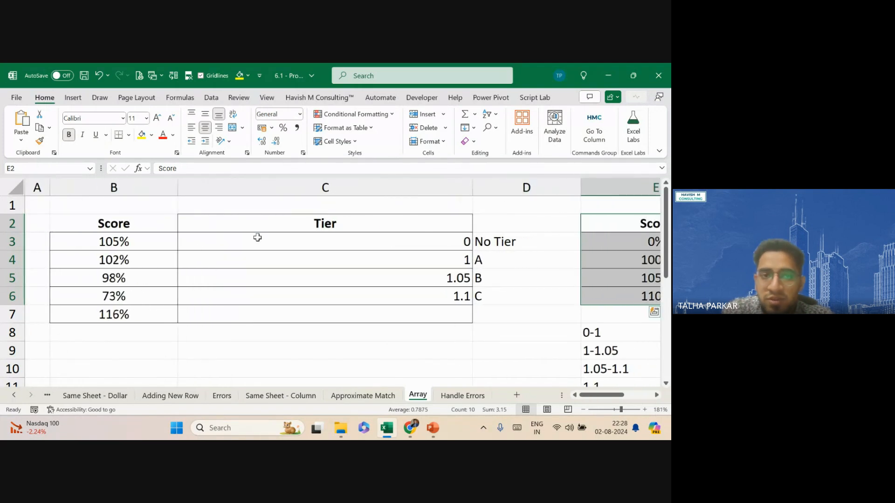
{"action": "double_click", "coordinate": [205, 237]}
{"action": "left_click_drag", "start_coordinate": [185, 242], "coordinate": [393, 242]}
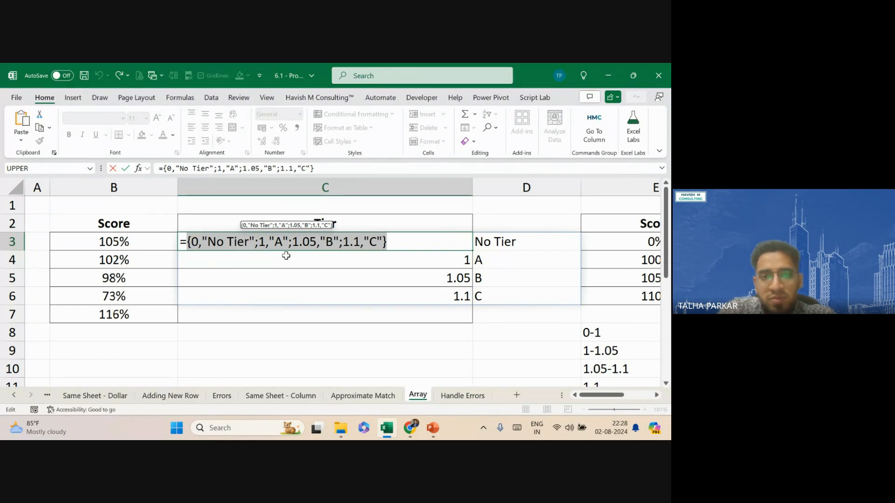
{"action": "key", "text": "alt+Tab"}
{"action": "key", "text": "alt+Tab"}
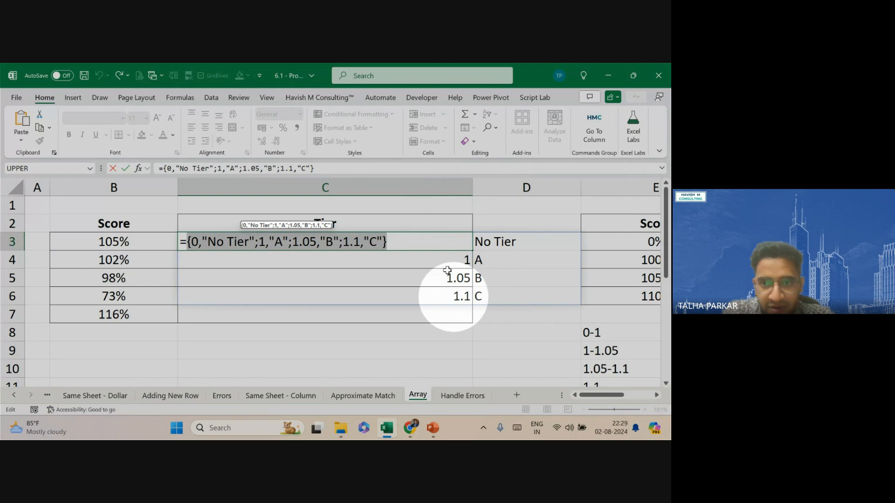
{"action": "key", "text": "Escape"}
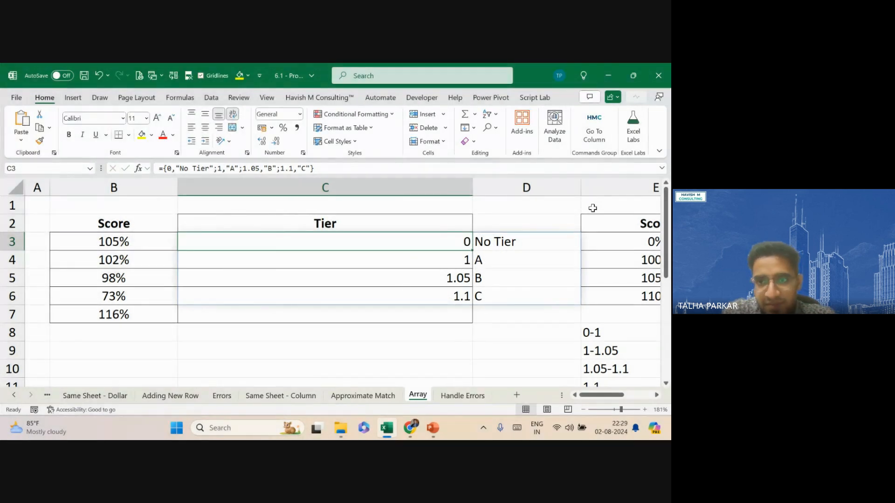
- Insert a blank column at E before the lookup table and hide the sheet's gridlines
{"action": "left_click", "coordinate": [607, 188]}
{"action": "key", "text": "ctrl+shift+plus"}
{"action": "scroll", "coordinate": [390, 246], "scroll_direction": "left", "scroll_amount": 5}
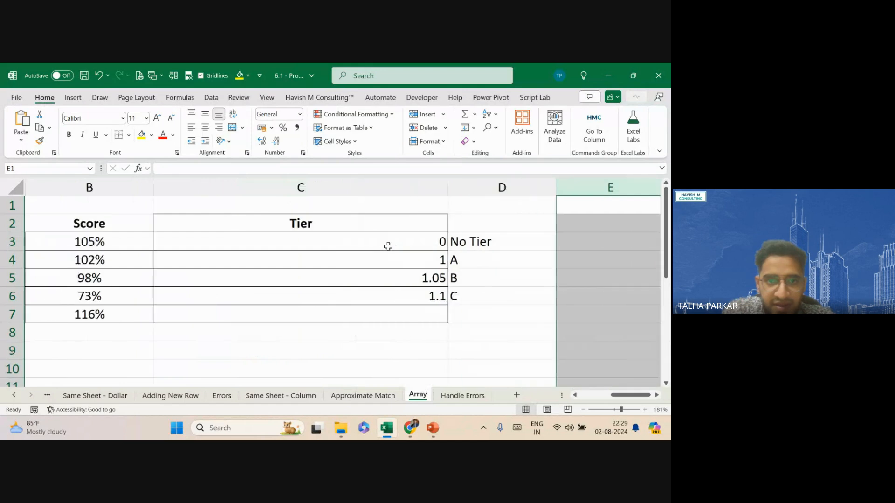
{"action": "key", "text": "alt"}
{"action": "key", "text": "w"}
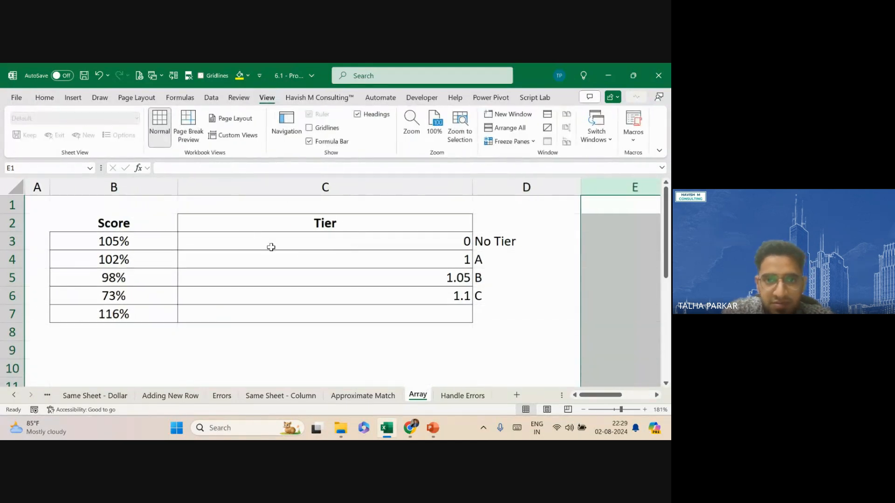
- Apply all borders to the range B2:D7 so column D matches the Score and Tier table
{"action": "left_click_drag", "start_coordinate": [166, 219], "coordinate": [461, 313]}
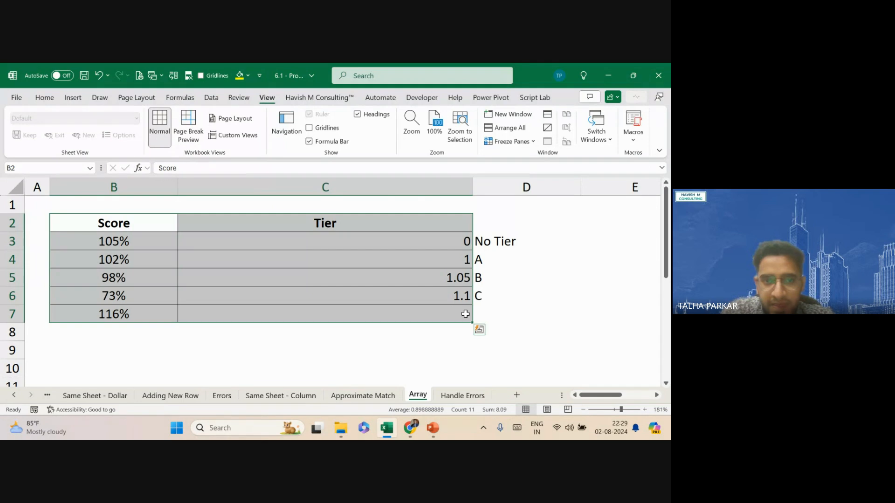
{"action": "key", "text": "shift+Right"}
{"action": "key", "text": "alt"}
{"action": "key", "text": "h"}
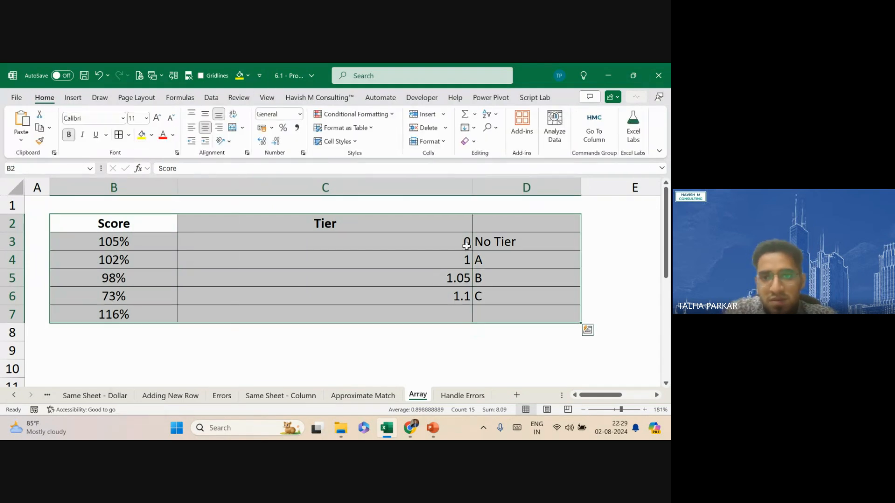
- Wrap the array constant in C3 in a VLOOKUP with lookup value B3, column index 2 and match type 1
{"action": "left_click", "coordinate": [446, 242]}
{"action": "key", "text": "F2"}
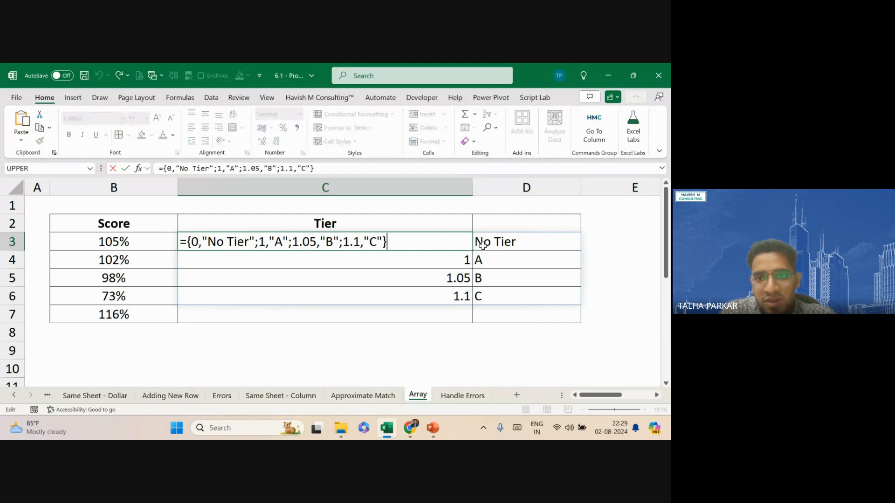
{"action": "key", "text": "ctrl"}
{"action": "key", "text": "ctrl"}
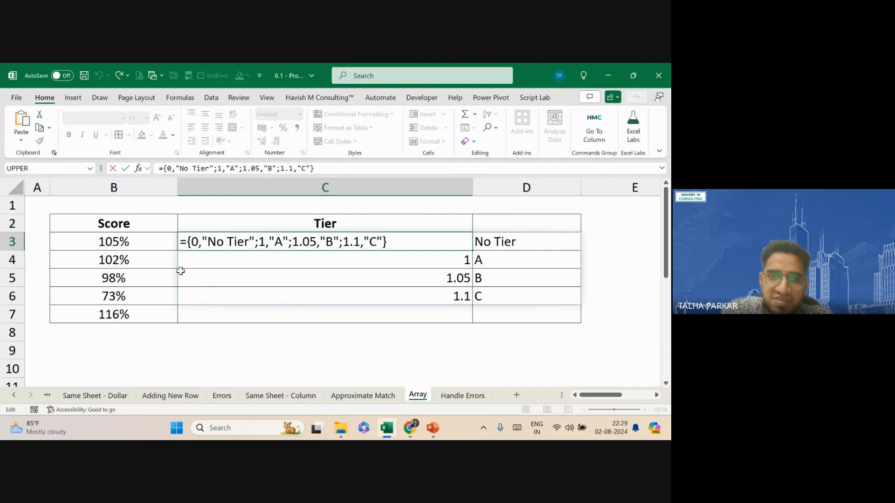
{"action": "type", "text": "vl"}
{"action": "key", "text": "Tab"}
{"action": "left_click", "coordinate": [136, 240]}
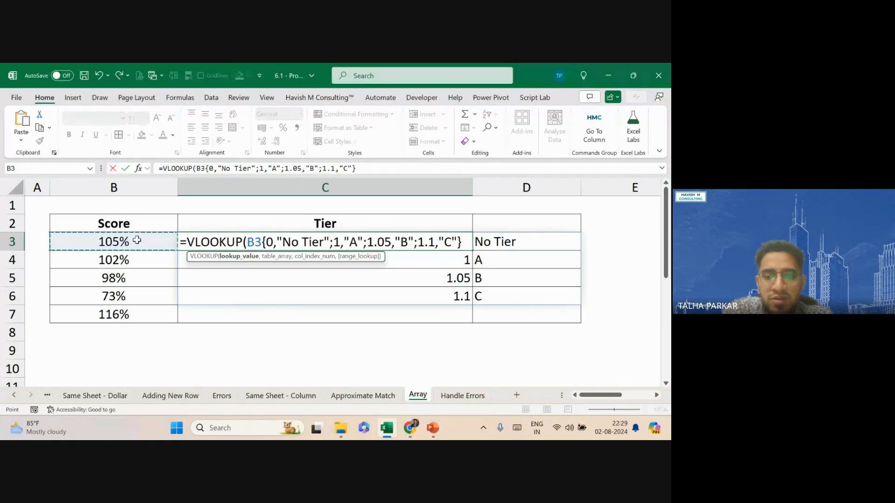
{"action": "type", "text": ","}
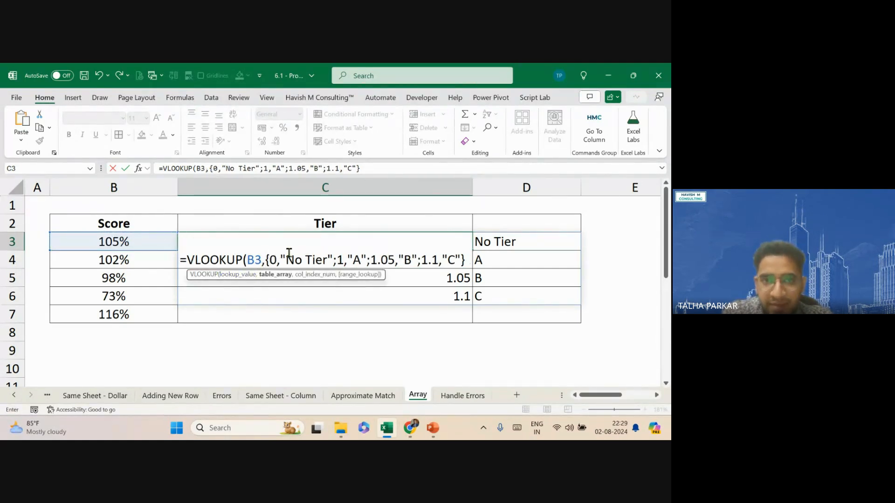
{"action": "left_click", "coordinate": [466, 261]}
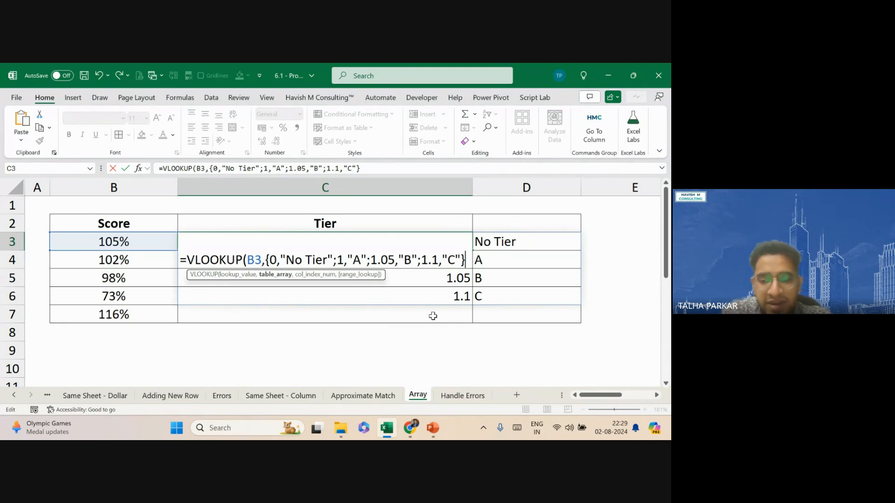
{"action": "type", "text": ","}
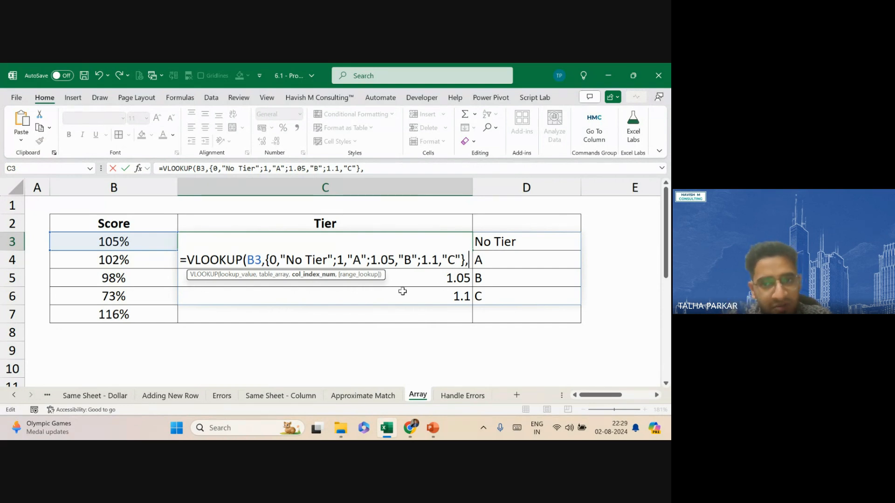
{"action": "type", "text": "2,1"}
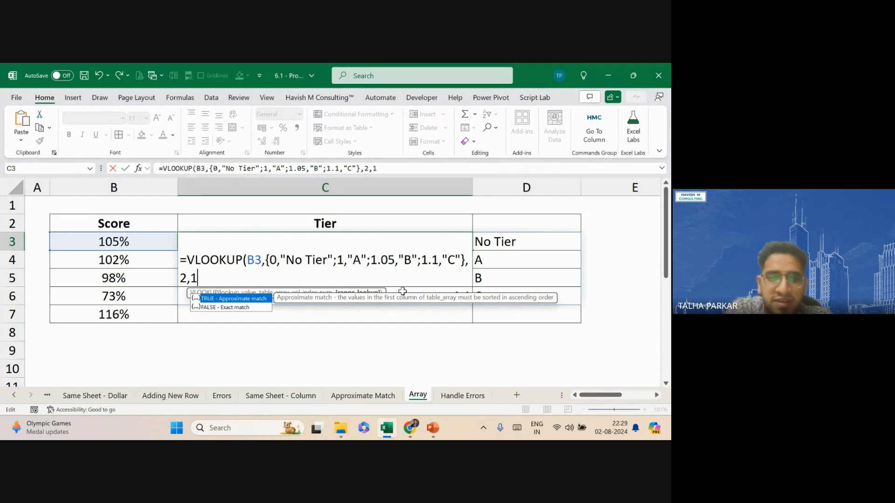
{"action": "key", "text": "ctrl+Return"}
- Fill the VLOOKUP formula from C3 down through C7
{"action": "key", "text": "shift+Down"}
{"action": "key", "text": "shift+Down"}
{"action": "key", "text": "shift+Down"}
{"action": "key", "text": "shift+Down"}
{"action": "key", "text": "ctrl+d"}
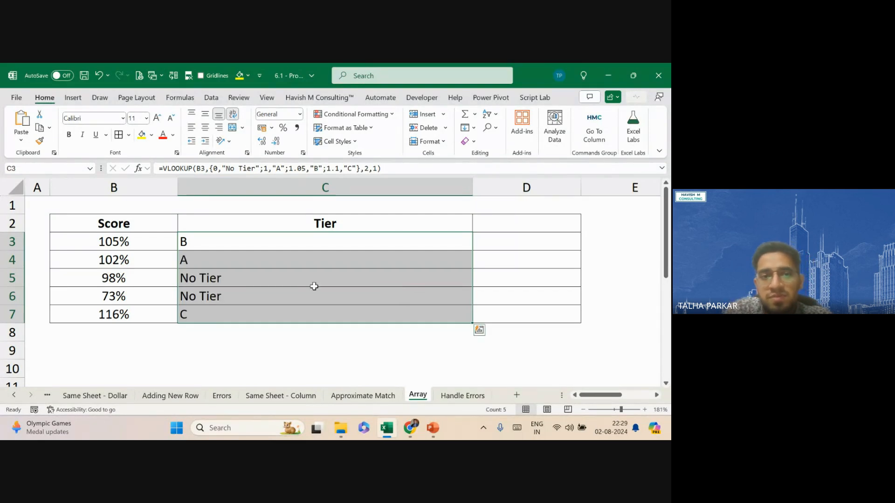
{"action": "scroll", "coordinate": [313, 286], "scroll_direction": "right", "scroll_amount": 5}
{"action": "scroll", "coordinate": [313, 286], "scroll_direction": "left", "scroll_amount": 4}
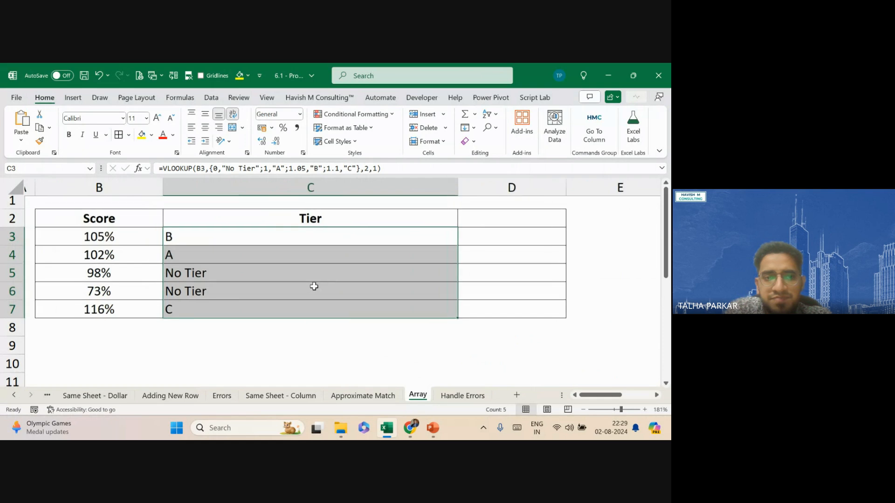
- Break the VLOOKUP formula in C3 into separate lines, starting a new line after each argument's comma
{"action": "double_click", "coordinate": [271, 235]}
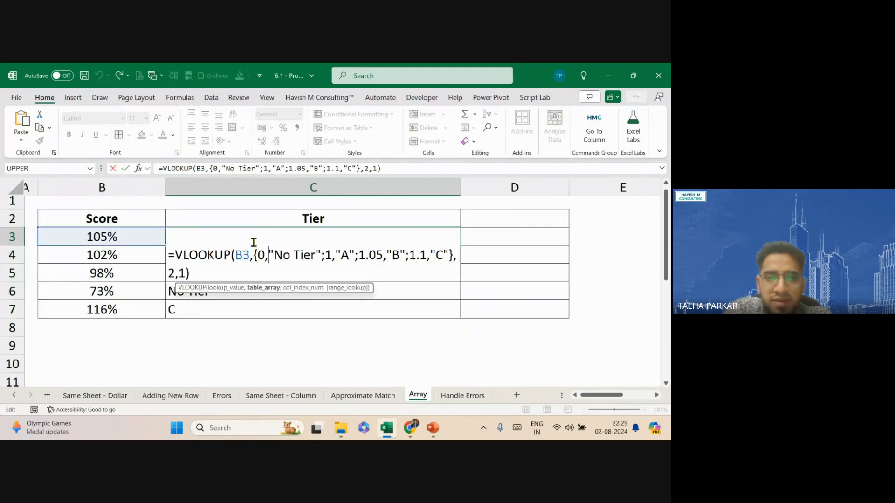
{"action": "left_click", "coordinate": [249, 256]}
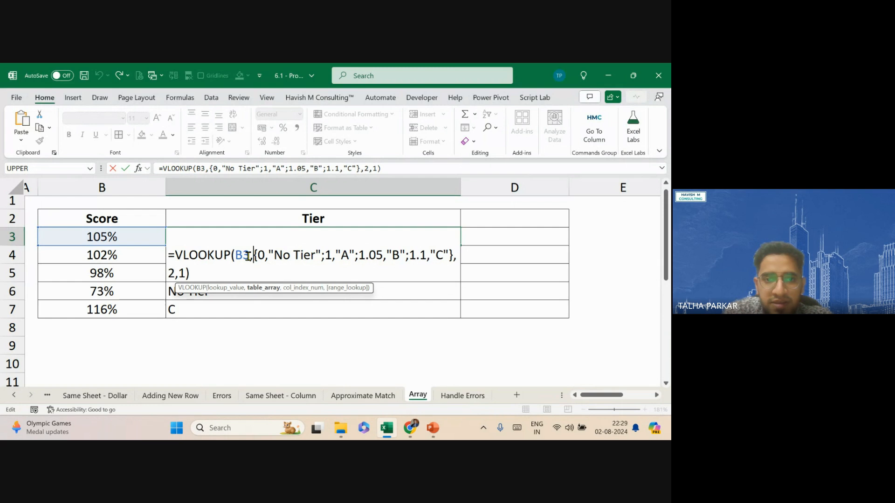
{"action": "key", "text": "alt+Return"}
{"action": "left_click", "coordinate": [372, 273]}
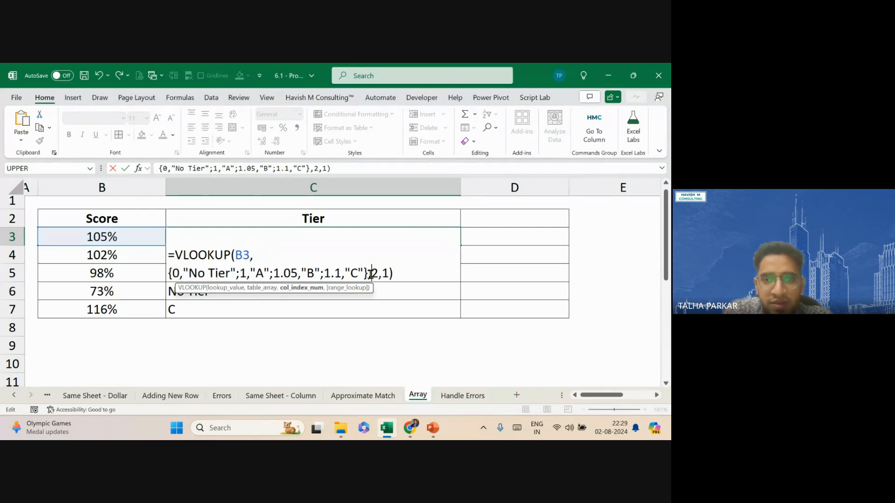
{"action": "key", "text": "alt+Return"}
{"action": "key", "text": "Right"}
{"action": "key", "text": "Right"}
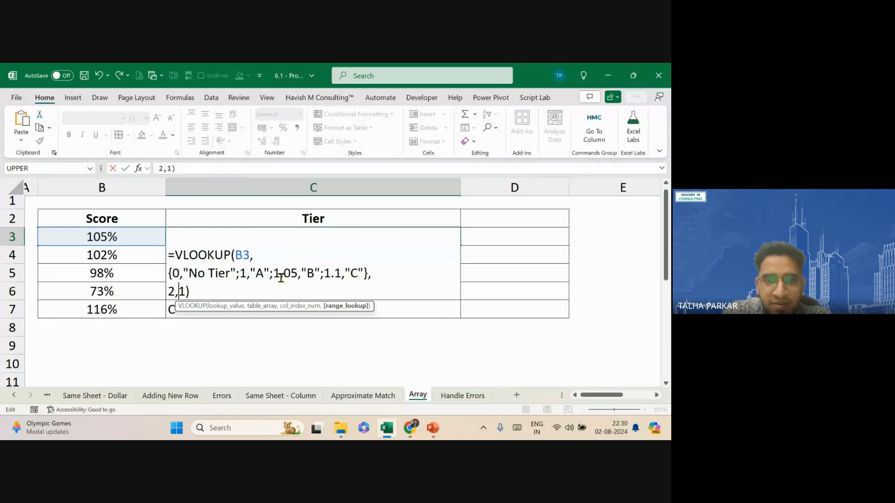
{"action": "key", "text": "alt+Return"}
{"action": "left_click", "coordinate": [205, 304]}
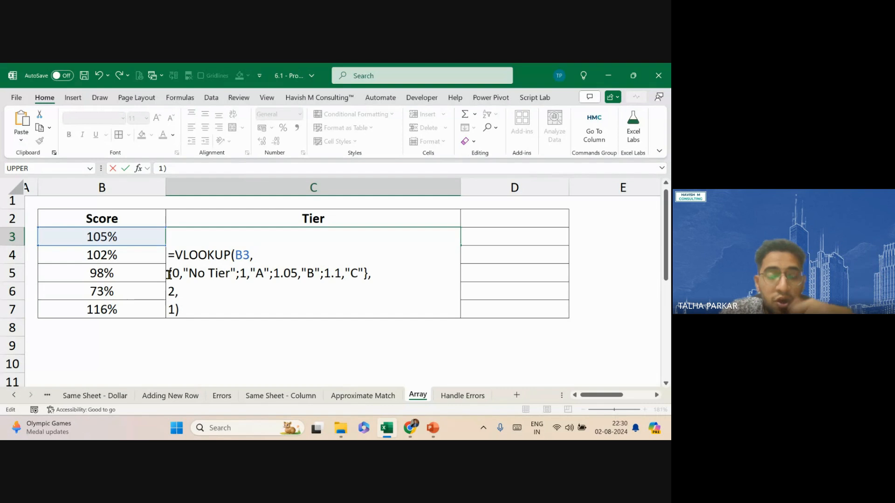
- Copy the whole multi-line VLOOKUP formula from C3, switch to the Google Meet call and send it as an in-call message
{"action": "left_click_drag", "start_coordinate": [169, 274], "coordinate": [368, 274]}
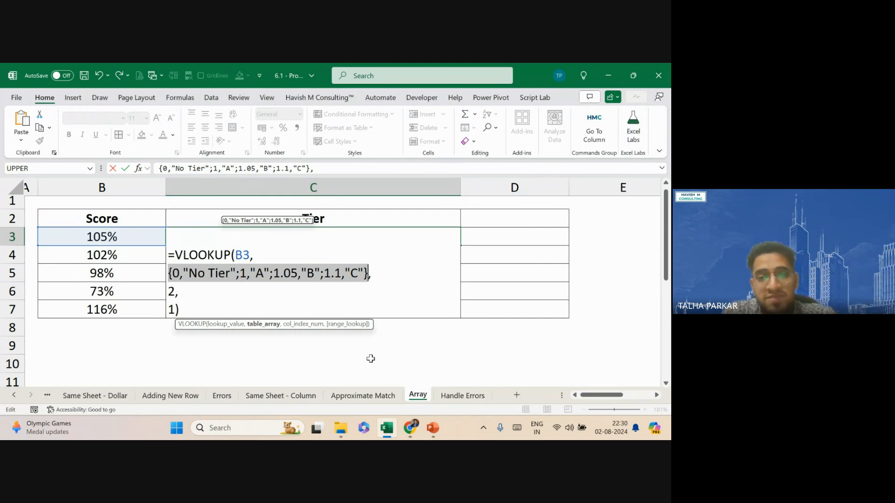
{"action": "left_click_drag", "start_coordinate": [182, 309], "coordinate": [148, 252]}
{"action": "key", "text": "ctrl+c"}
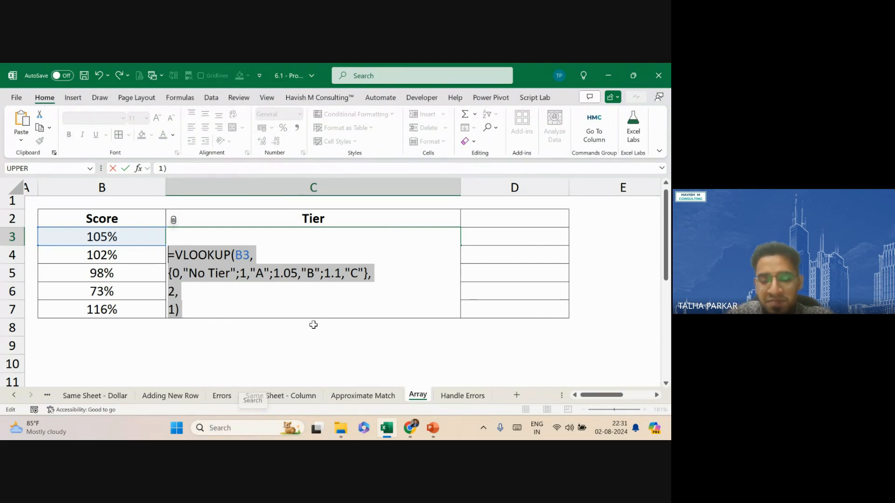
{"action": "key", "text": "alt+Tab"}
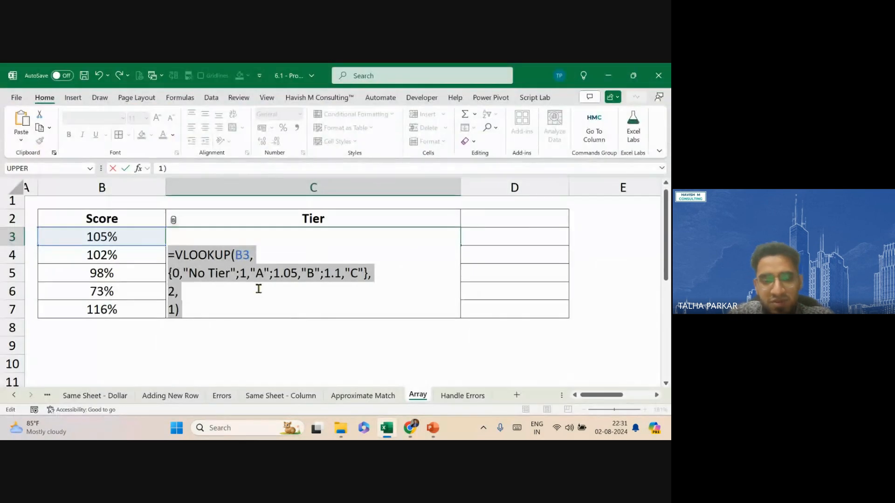
{"action": "key", "text": "Return"}
{"action": "key", "text": "alt+Tab"}
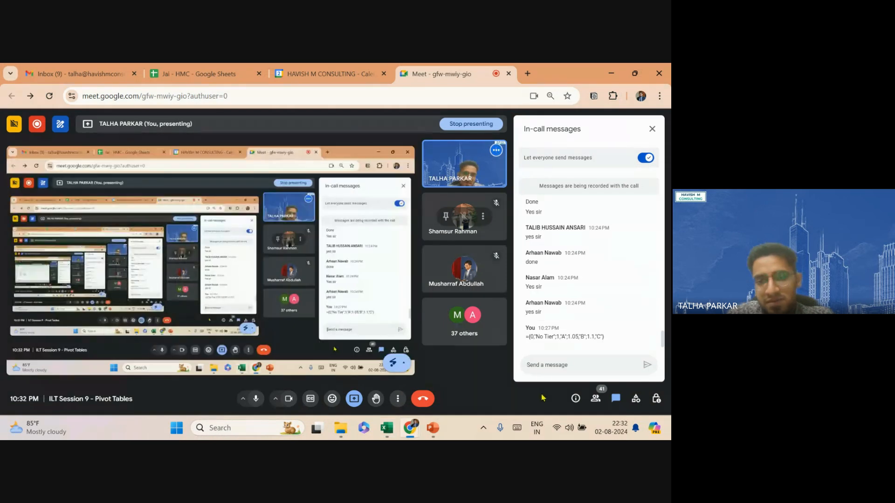
{"action": "key", "text": "ctrl+v"}
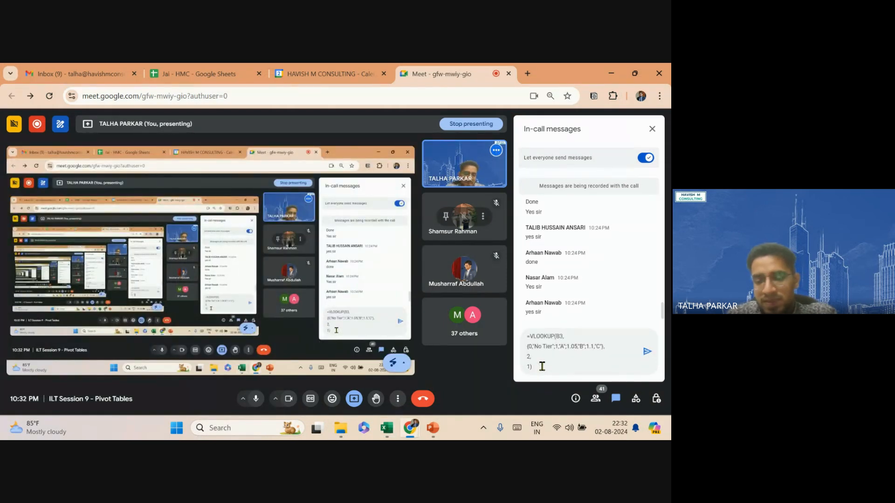
{"action": "key", "text": "Return"}
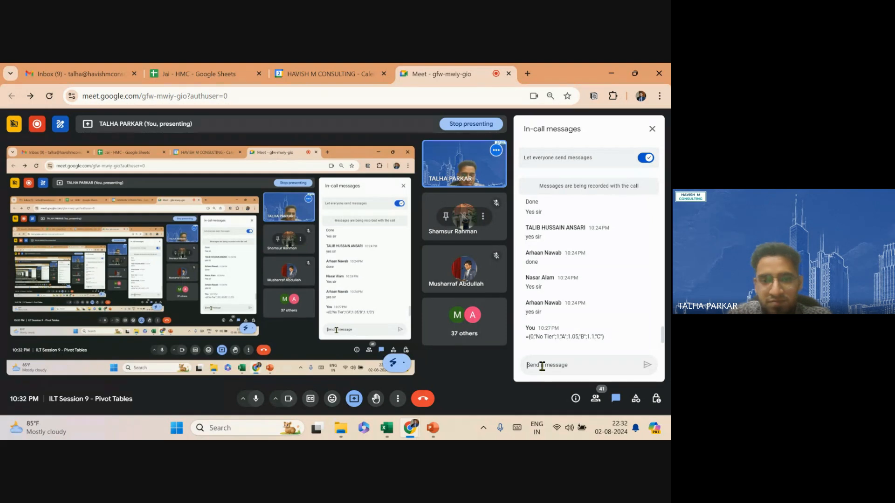
- Open Microsoft Edge and bring up the ChatGPT conversation "Using Inline Vlookup Tables"
{"action": "left_click", "coordinate": [254, 427]}
{"action": "type", "text": "edge"}
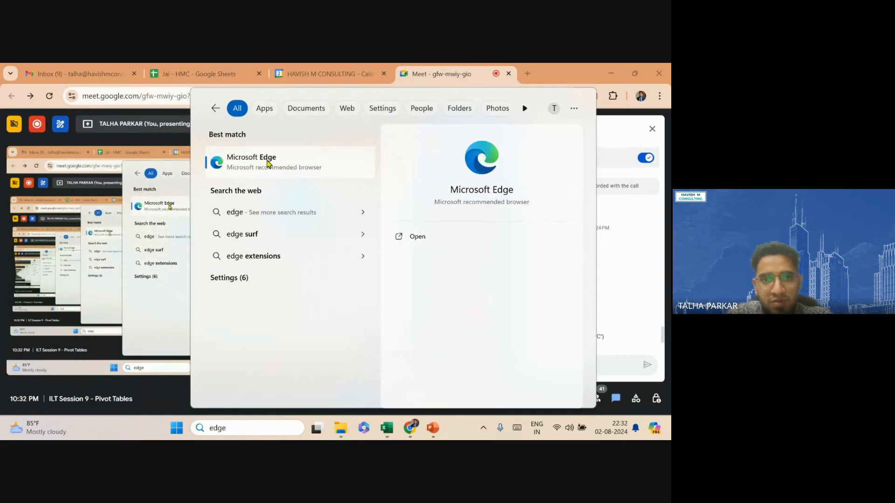
{"action": "left_click", "coordinate": [268, 163]}
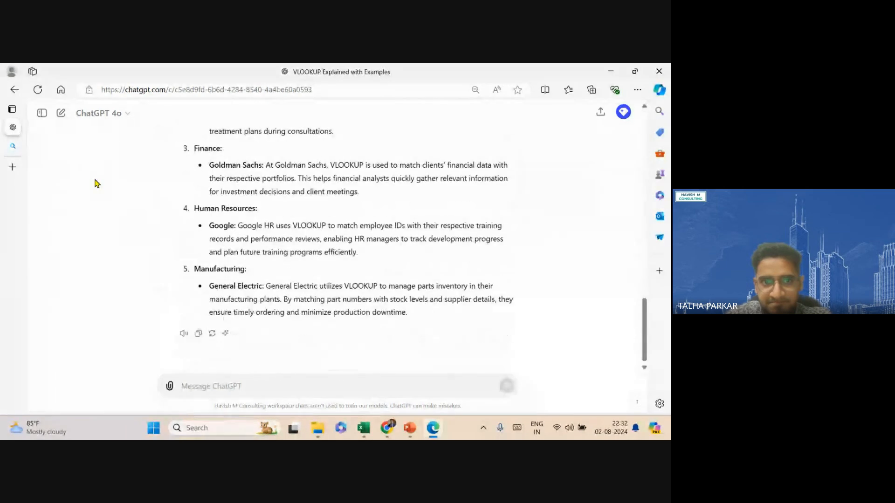
{"action": "left_click", "coordinate": [38, 113]}
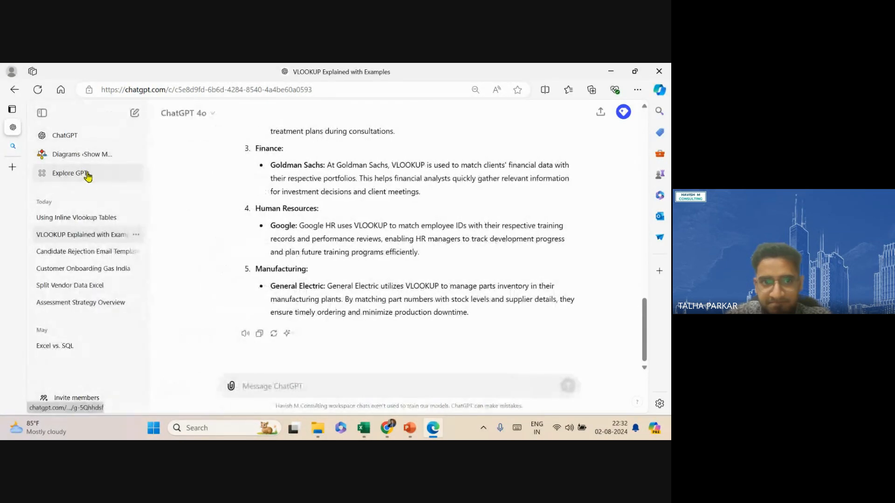
{"action": "left_click", "coordinate": [92, 218]}
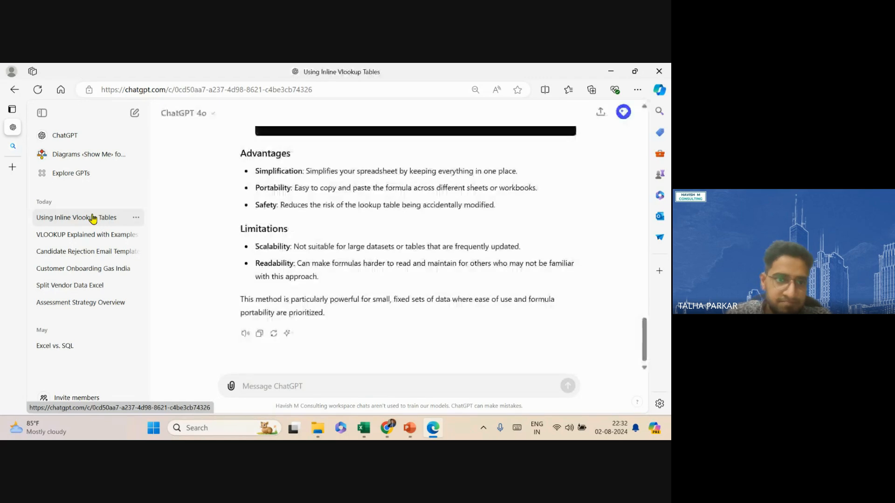
- Review the ChatGPT conversation's use cases and example formulas for embedding a lookup table inside VLOOKUP, up to the original question
{"action": "scroll", "coordinate": [256, 263], "scroll_direction": "up", "scroll_amount": 15}
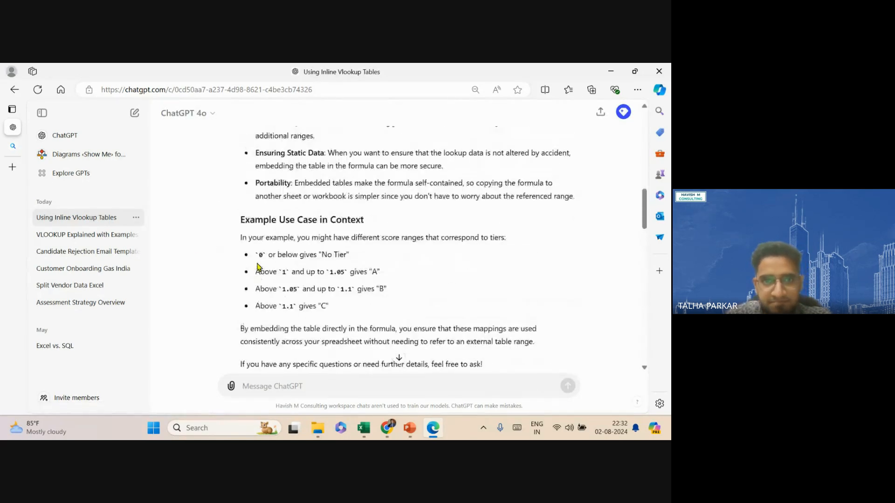
{"action": "scroll", "coordinate": [259, 266], "scroll_direction": "up", "scroll_amount": 5, "text": "ctrl"}
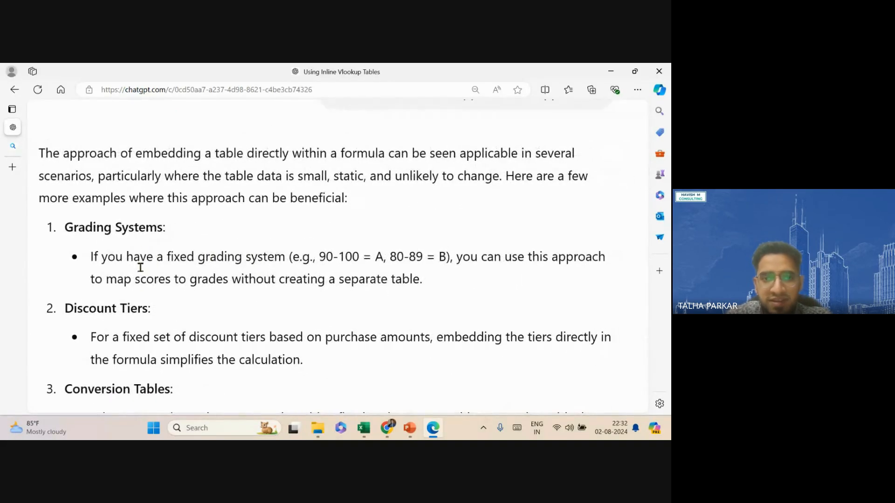
{"action": "scroll", "coordinate": [106, 279], "scroll_direction": "down", "scroll_amount": 3, "text": "ctrl"}
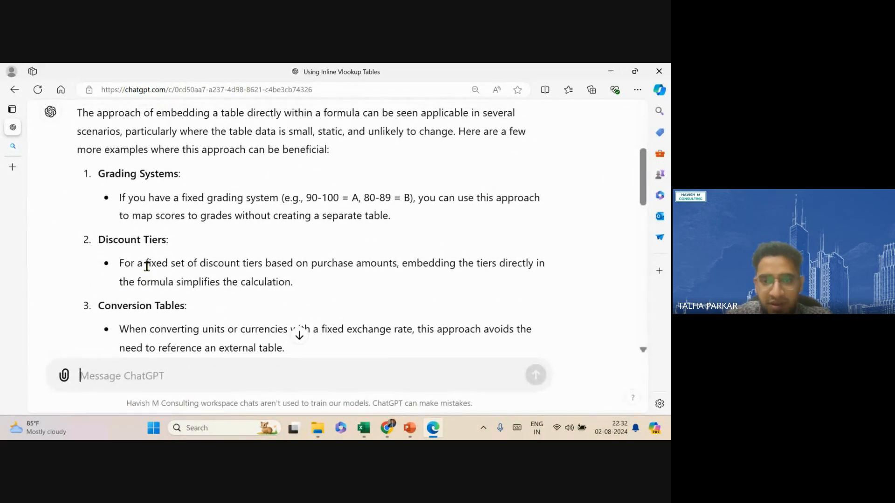
{"action": "scroll", "coordinate": [144, 263], "scroll_direction": "down", "scroll_amount": 2, "text": "ctrl"}
{"action": "scroll", "coordinate": [240, 270], "scroll_direction": "down", "scroll_amount": 4}
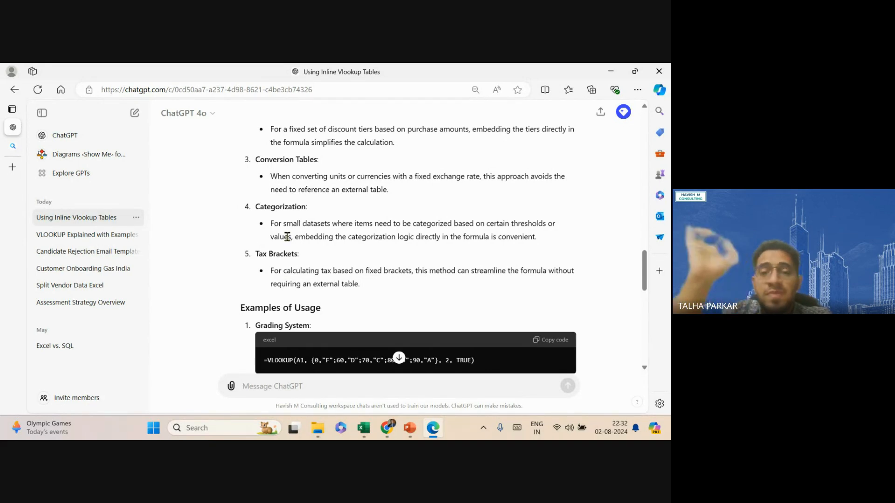
{"action": "scroll", "coordinate": [287, 238], "scroll_direction": "down", "scroll_amount": 4}
{"action": "scroll", "coordinate": [289, 241], "scroll_direction": "down", "scroll_amount": 6}
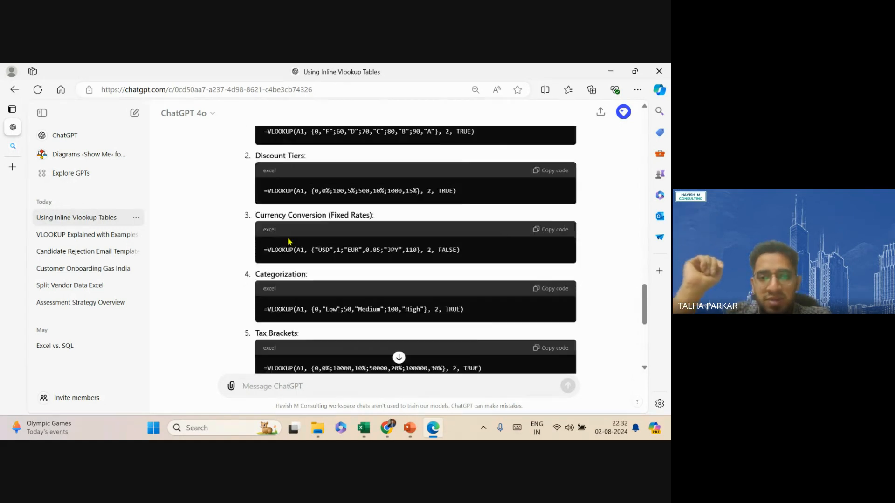
{"action": "scroll", "coordinate": [287, 238], "scroll_direction": "up", "scroll_amount": 15}
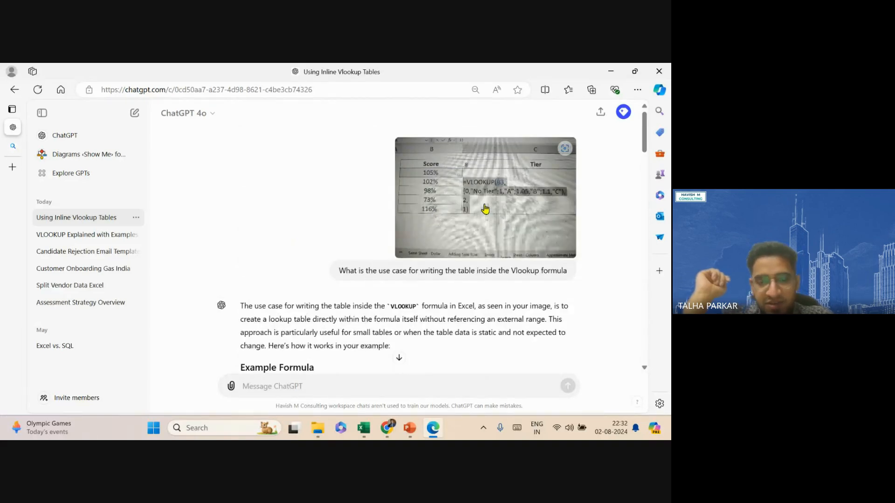
{"action": "key", "text": "alt+Tab"}
{"action": "key", "text": "alt+Tab"}
{"action": "key", "text": "alt+Tab"}
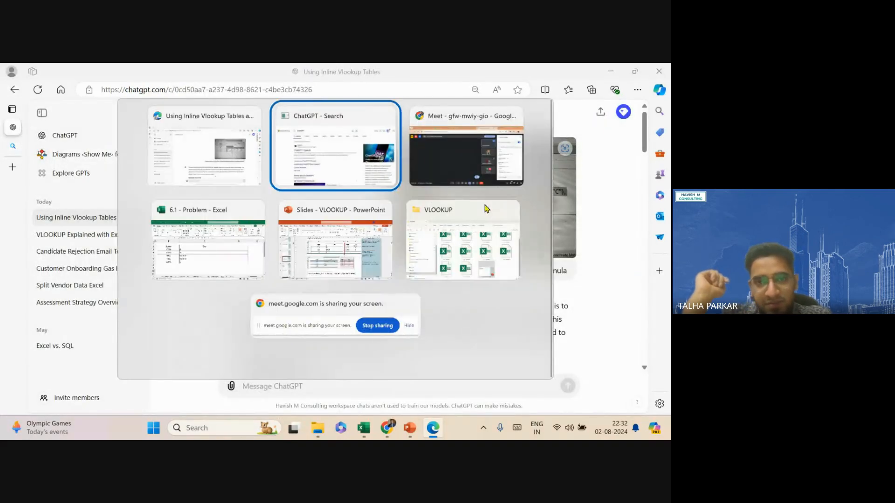
{"action": "key", "text": "alt+Tab"}
{"action": "key", "text": "alt+Tab"}
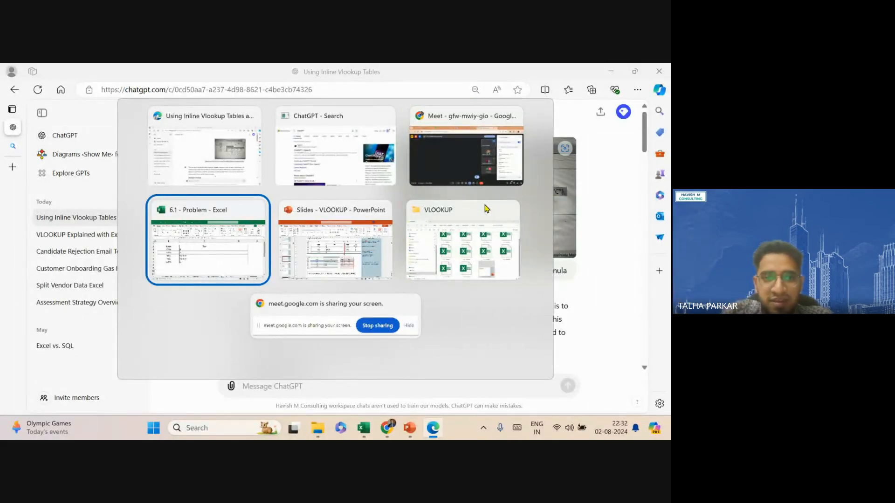
{"action": "key", "text": "alt+Tab"}
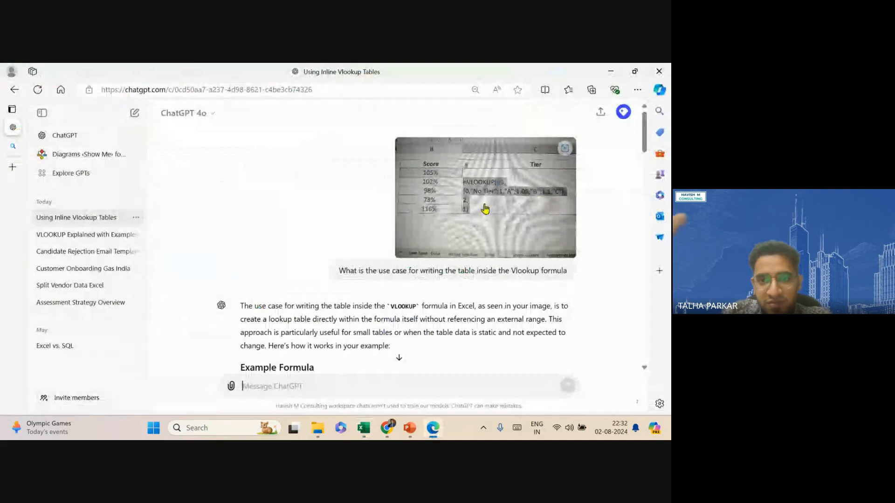
- Highlight part of the question about writing the table inside the Vlookup formula and review the answer's use cases from Grading Systems to Tax Brackets
{"action": "left_click_drag", "start_coordinate": [386, 268], "coordinate": [481, 277]}
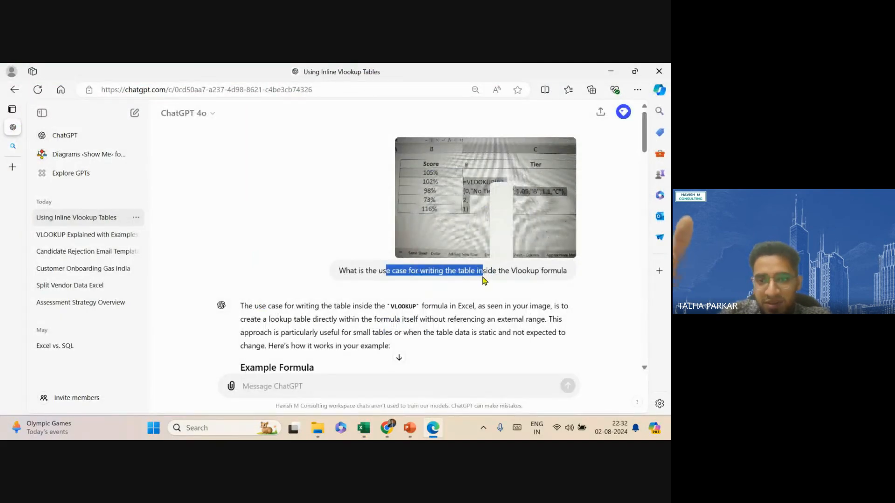
{"action": "scroll", "coordinate": [483, 280], "scroll_direction": "down", "scroll_amount": 10}
{"action": "scroll", "coordinate": [483, 280], "scroll_direction": "down", "scroll_amount": 20}
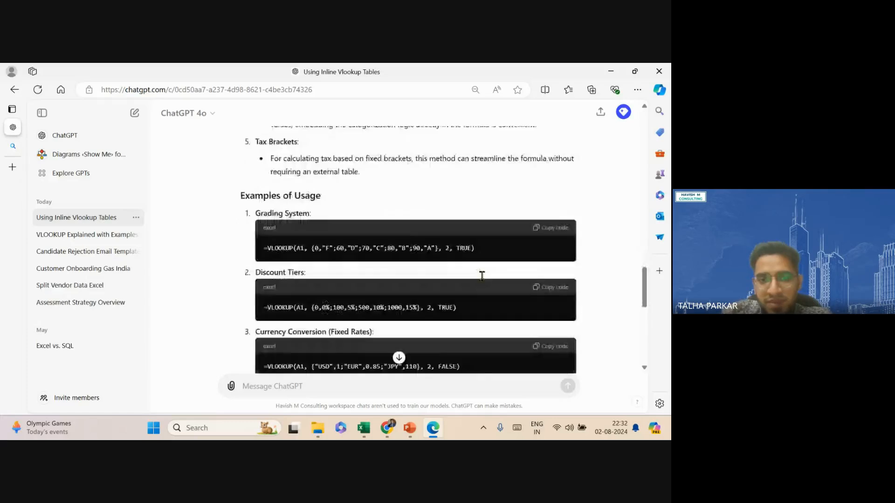
{"action": "scroll", "coordinate": [483, 279], "scroll_direction": "up", "scroll_amount": 15}
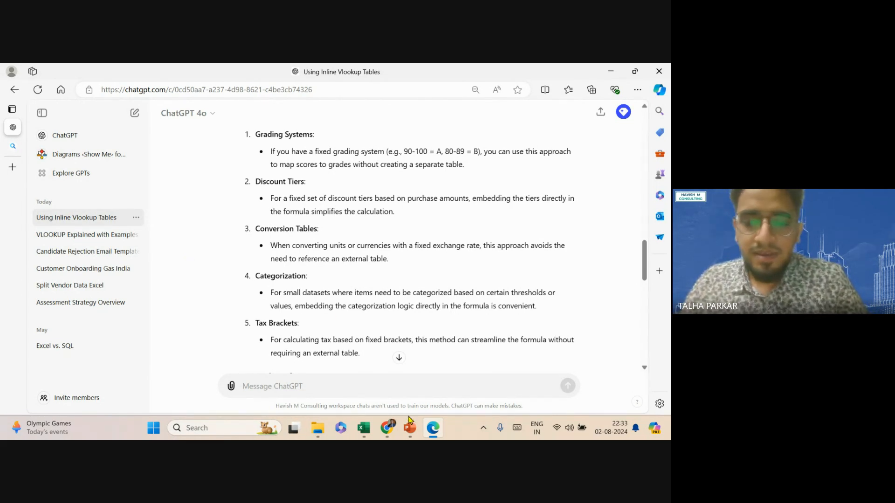
- Switch to the Google Meet call in Chrome and stop presenting the screen
{"action": "left_click", "coordinate": [395, 431]}
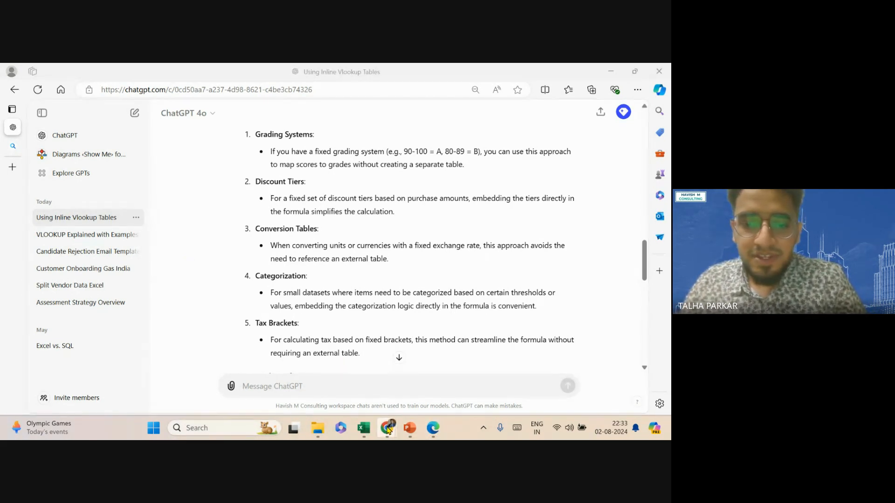
{"action": "left_click", "coordinate": [339, 392]}
{"action": "left_click", "coordinate": [585, 364]}
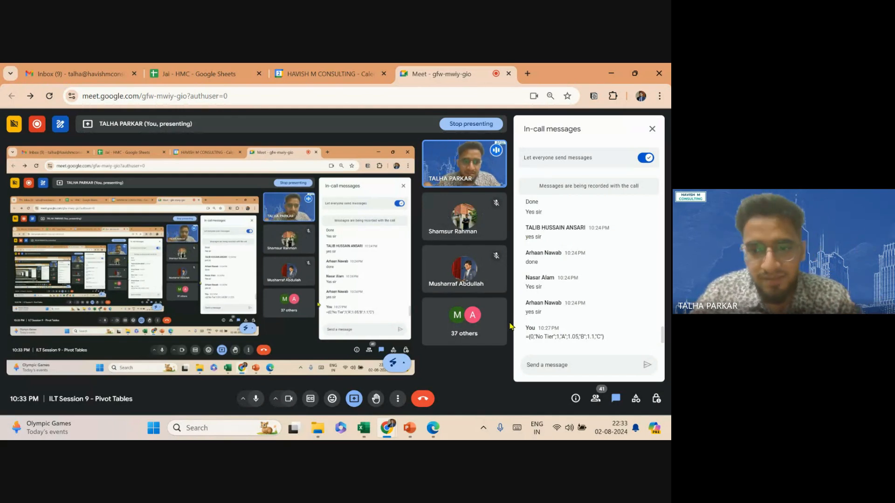
{"action": "left_click", "coordinate": [467, 126]}
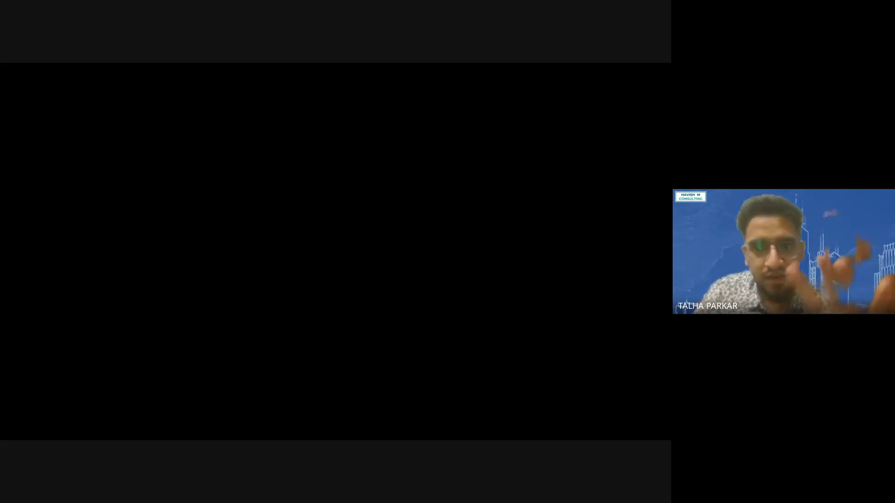